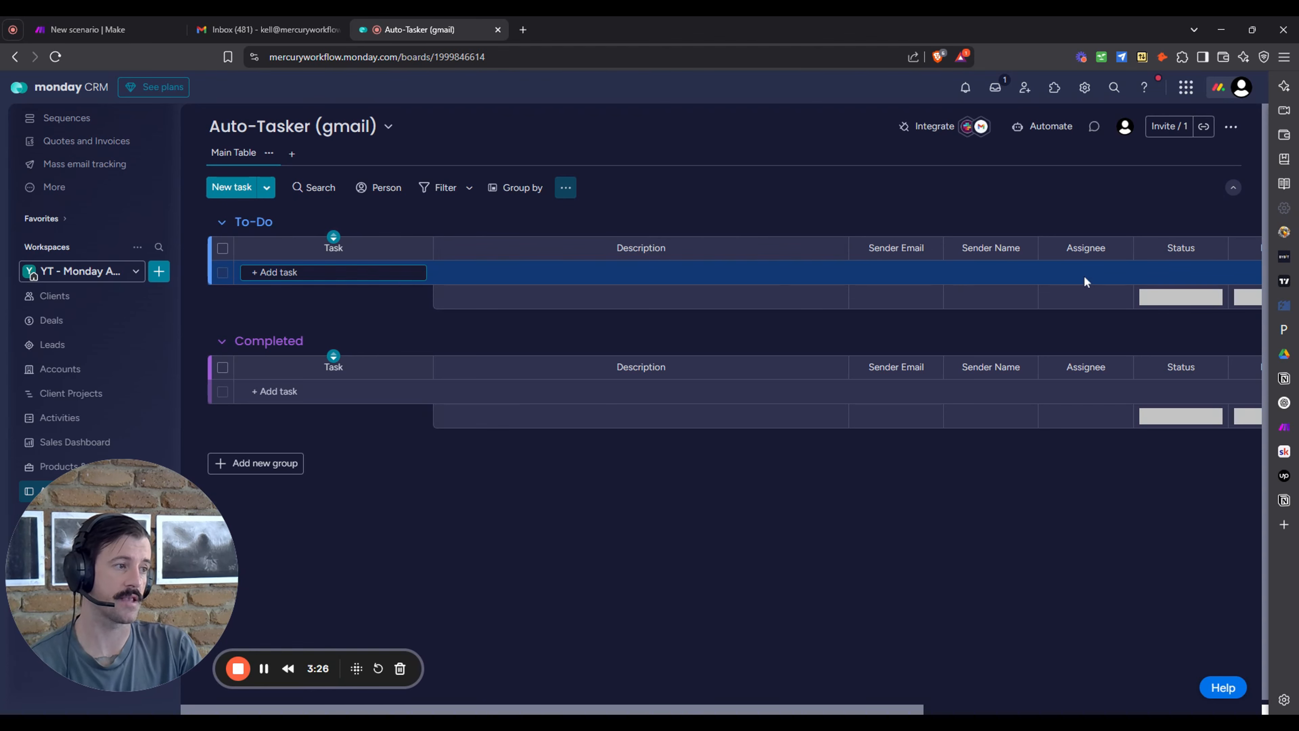
{"action": "left_click_drag", "start_coordinate": [781, 706], "coordinate": [1034, 705]}
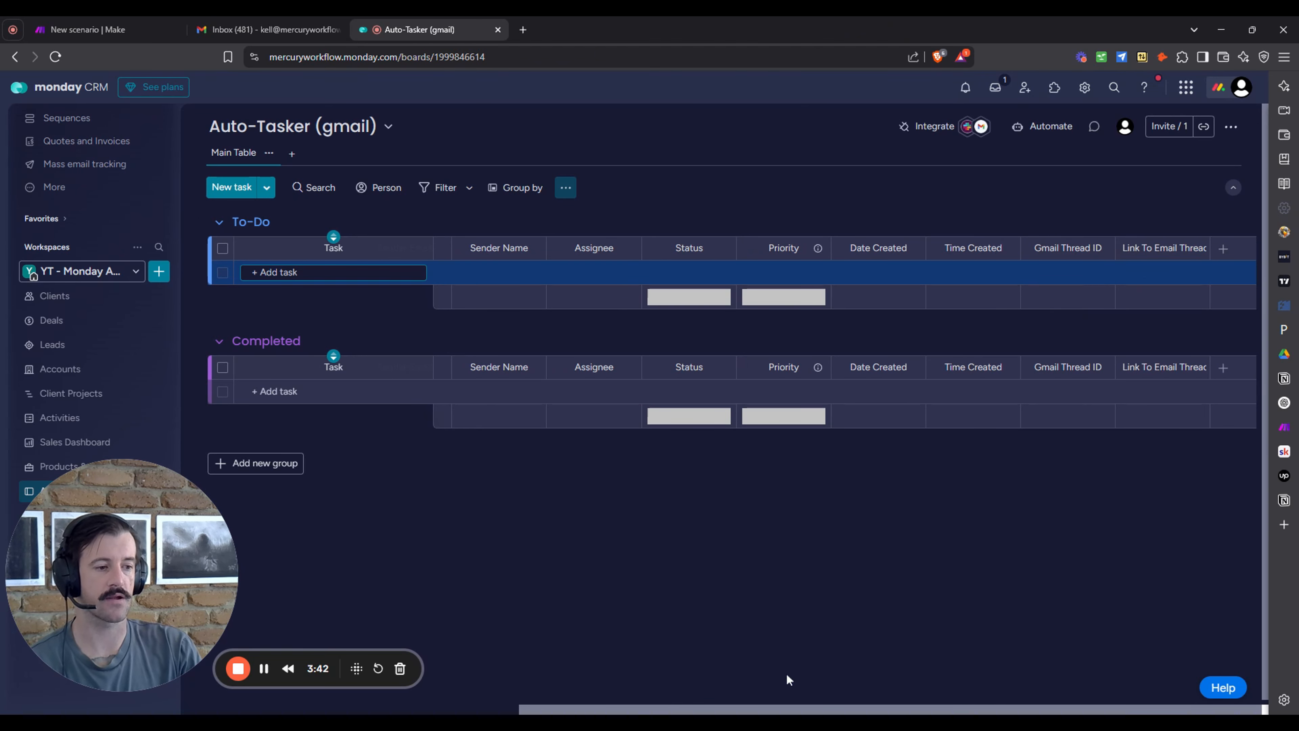
{"action": "left_click_drag", "start_coordinate": [819, 710], "coordinate": [451, 661]}
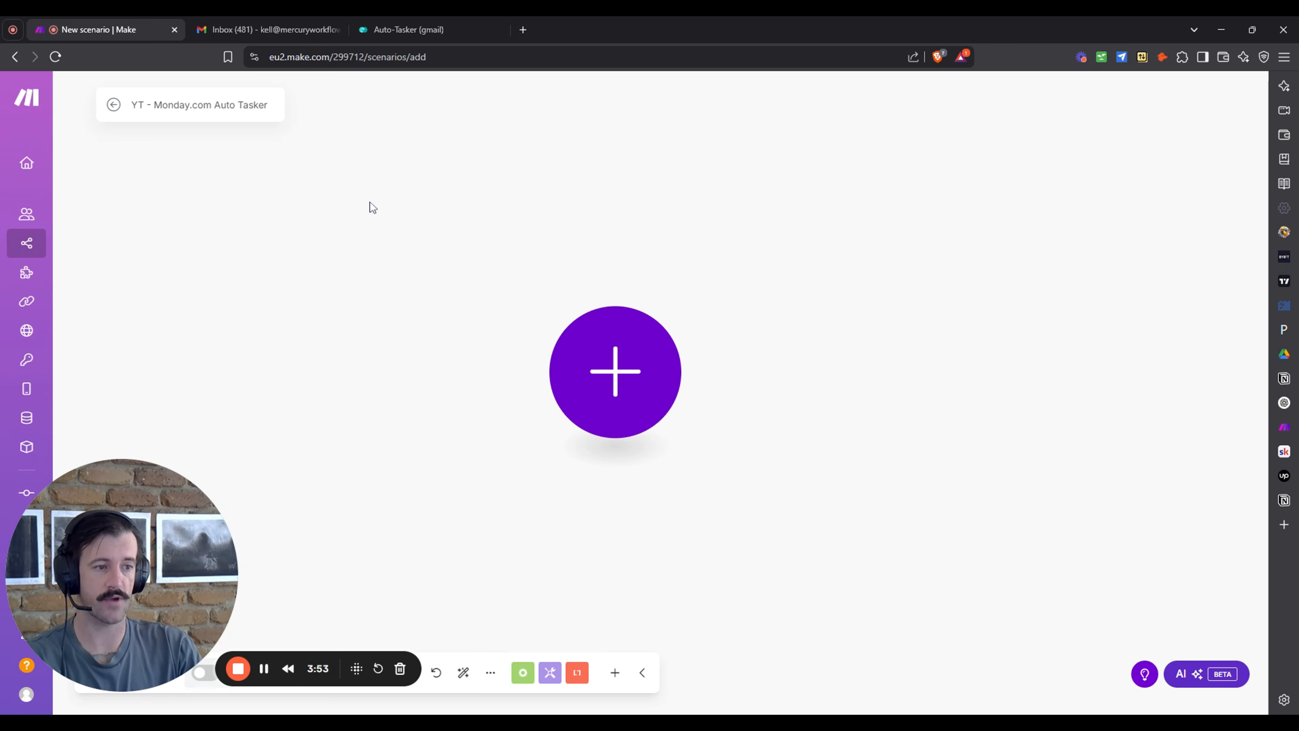
Add a Gmail Watch Emails module as the scenario's trigger and use the Mercury Workflow 12/4/25 connection for it.
{"action": "left_click", "coordinate": [665, 394]}
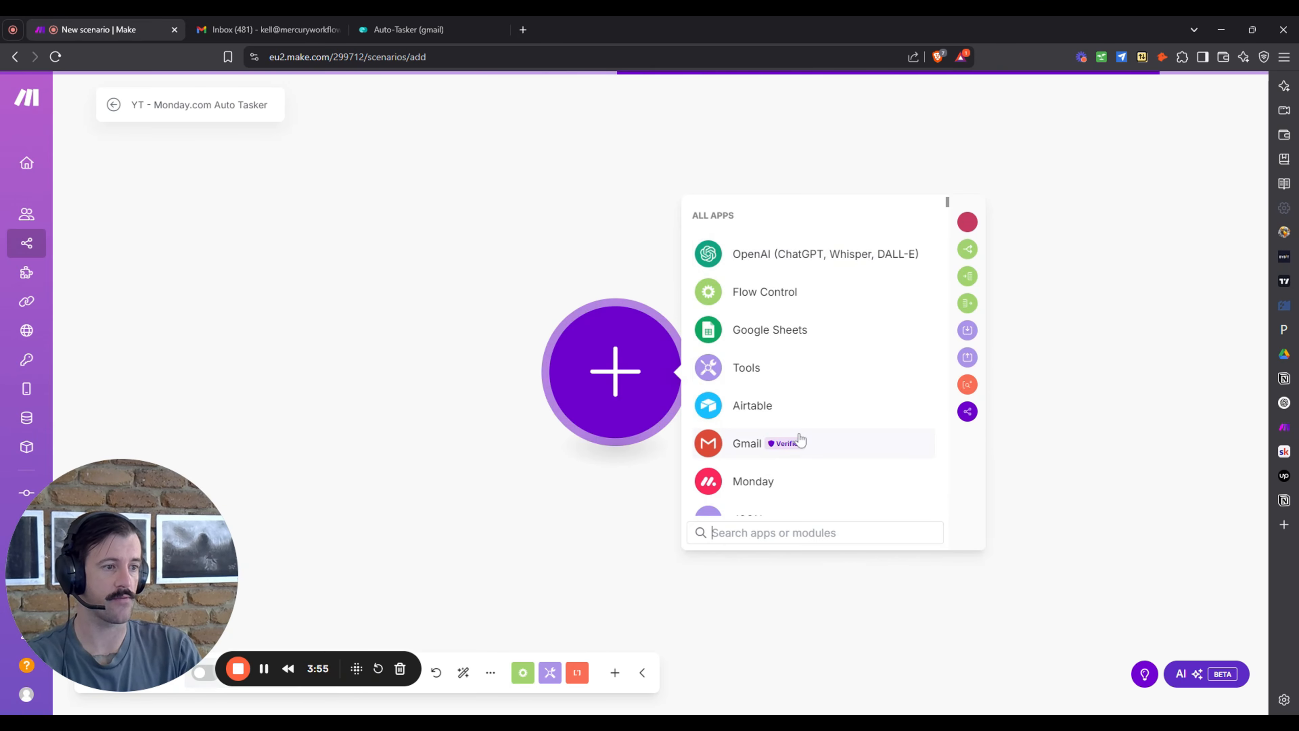
{"action": "left_click", "coordinate": [797, 441]}
{"action": "key", "text": "Escape"}
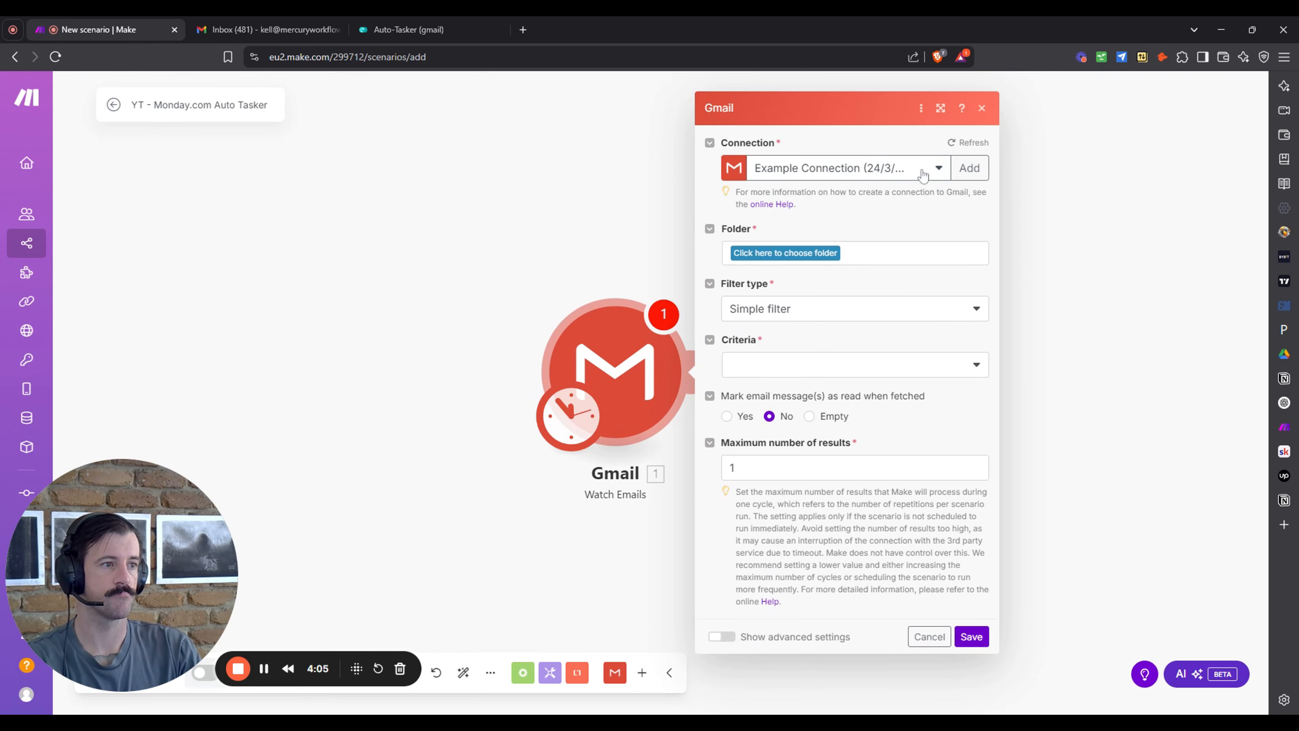
{"action": "left_click", "coordinate": [923, 175]}
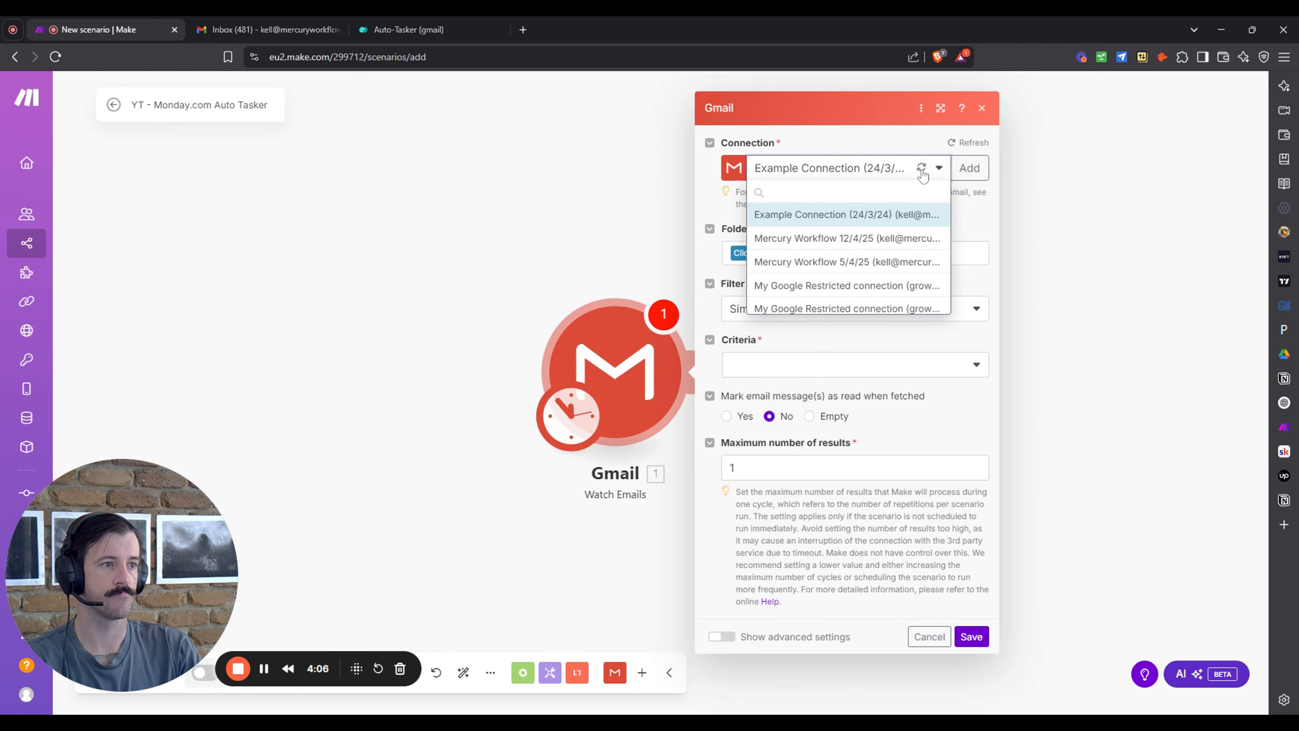
{"action": "left_click", "coordinate": [875, 239]}
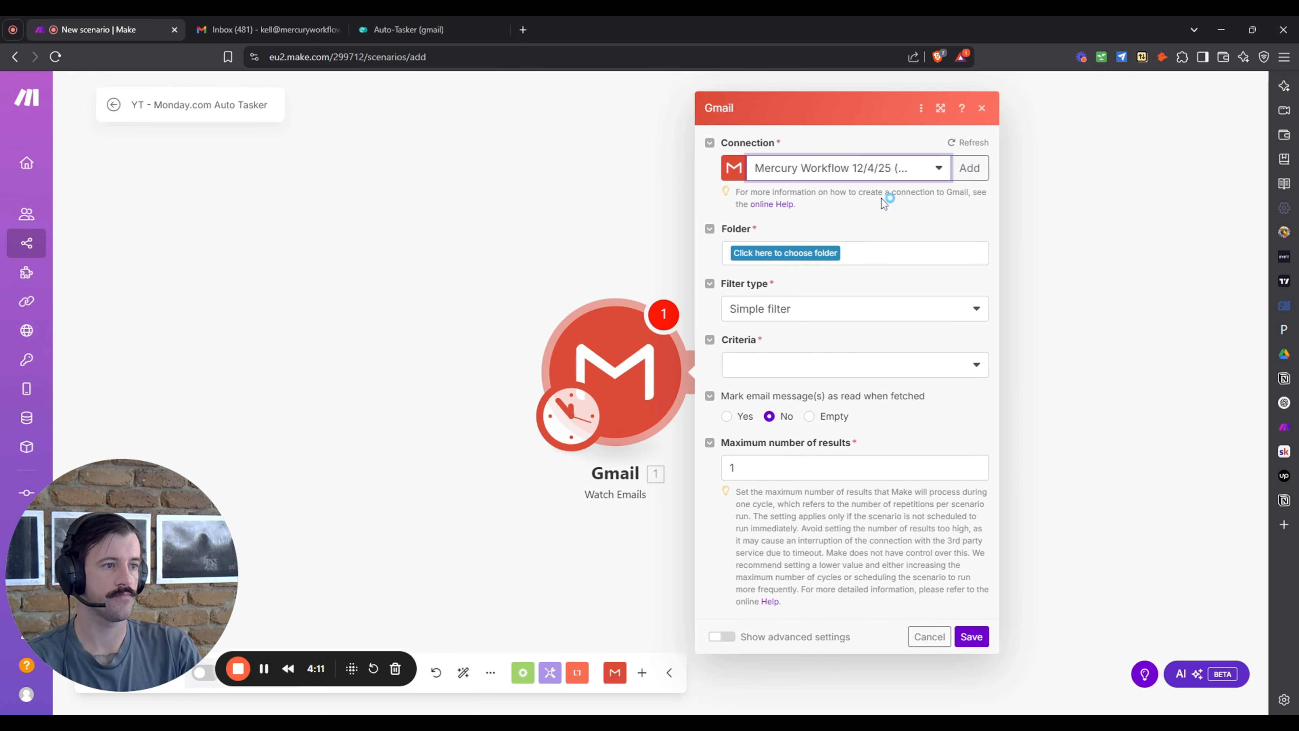
Set the Watch Emails module's folder to INBOX and its filter type to Gmail filter.
{"action": "left_click", "coordinate": [798, 253]}
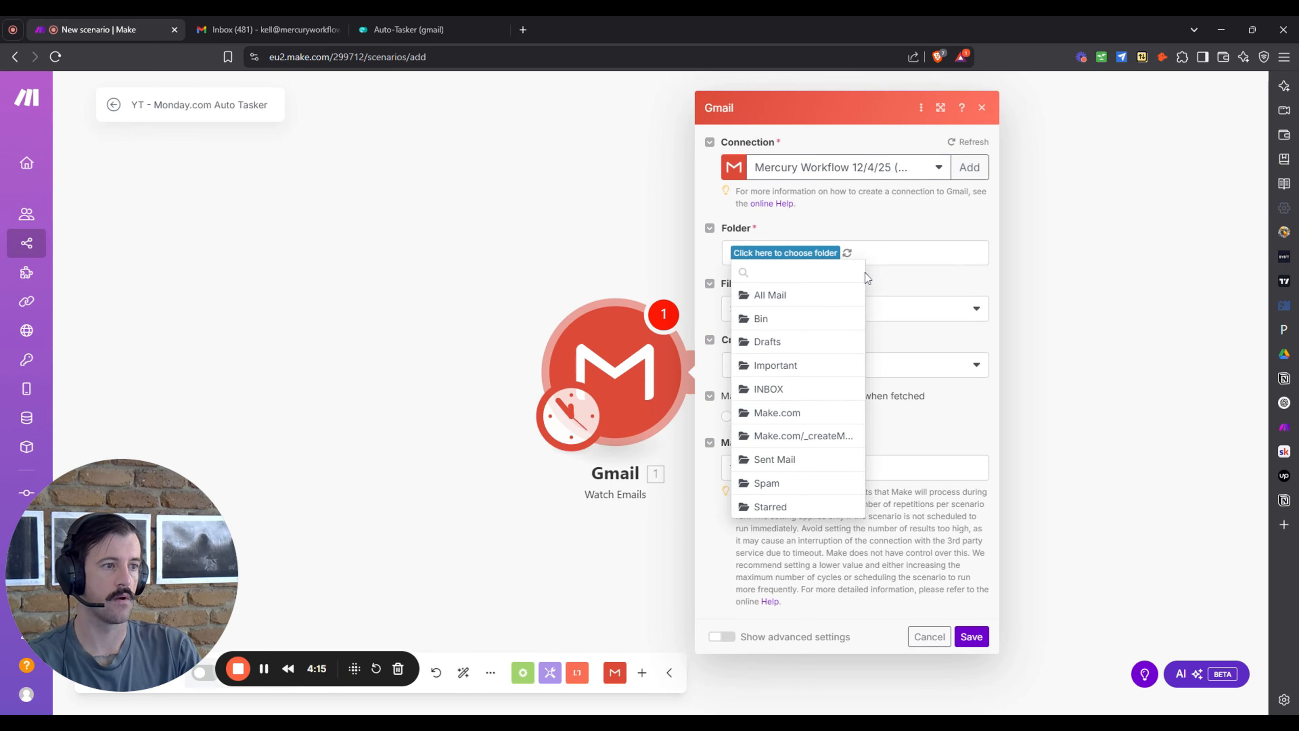
{"action": "left_click", "coordinate": [800, 390]}
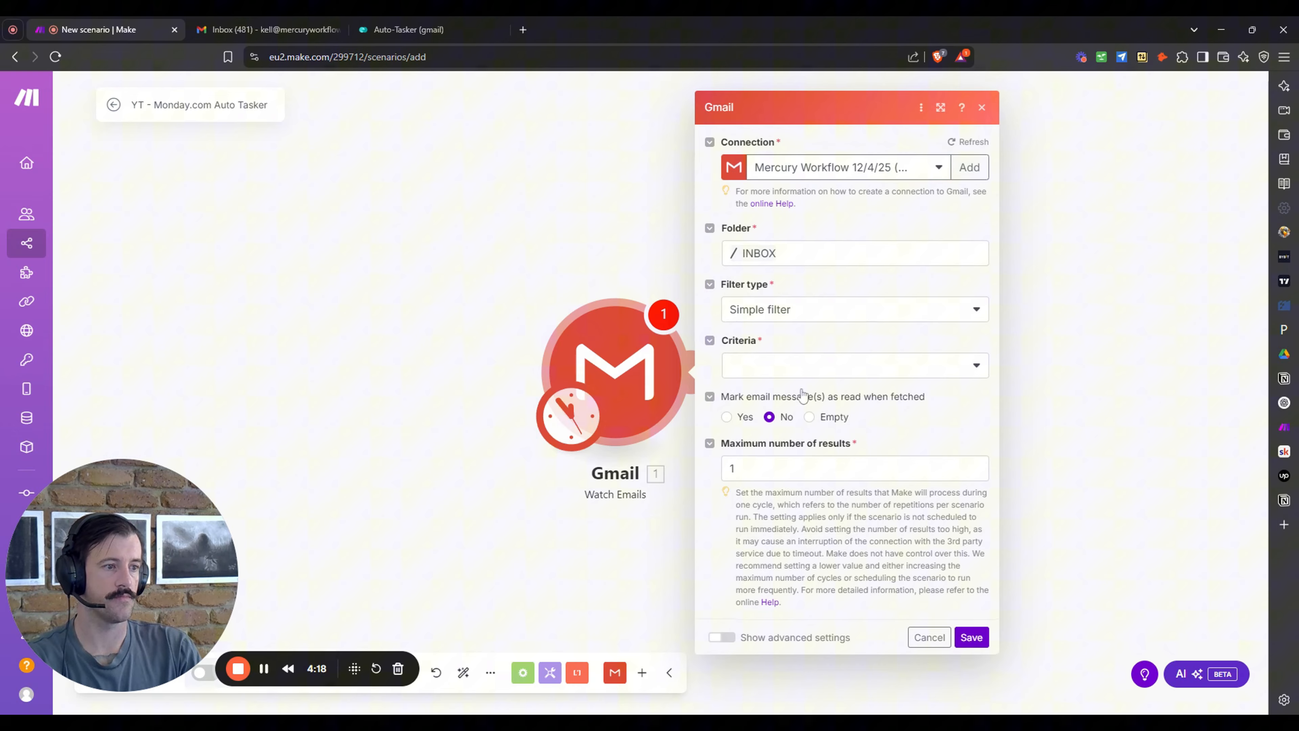
{"action": "left_click", "coordinate": [833, 311]}
{"action": "left_click", "coordinate": [807, 364]}
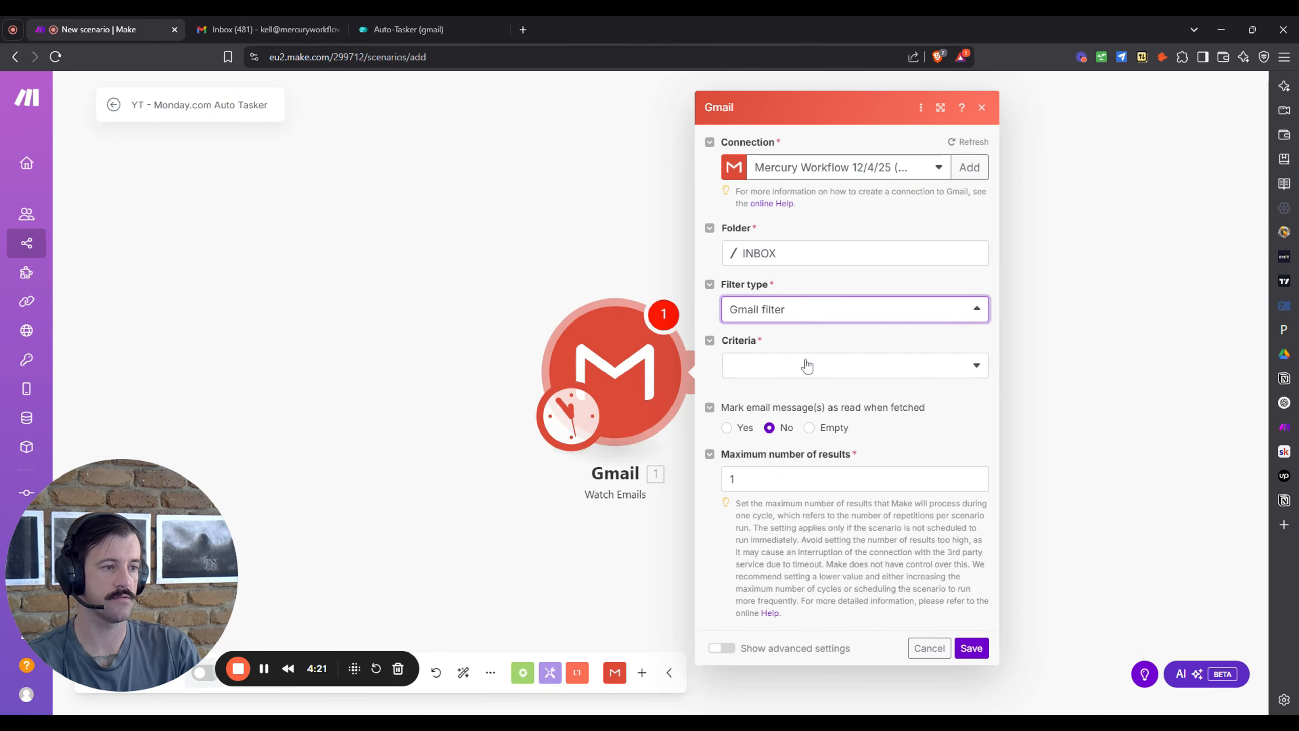
{"action": "left_click", "coordinate": [822, 352]}
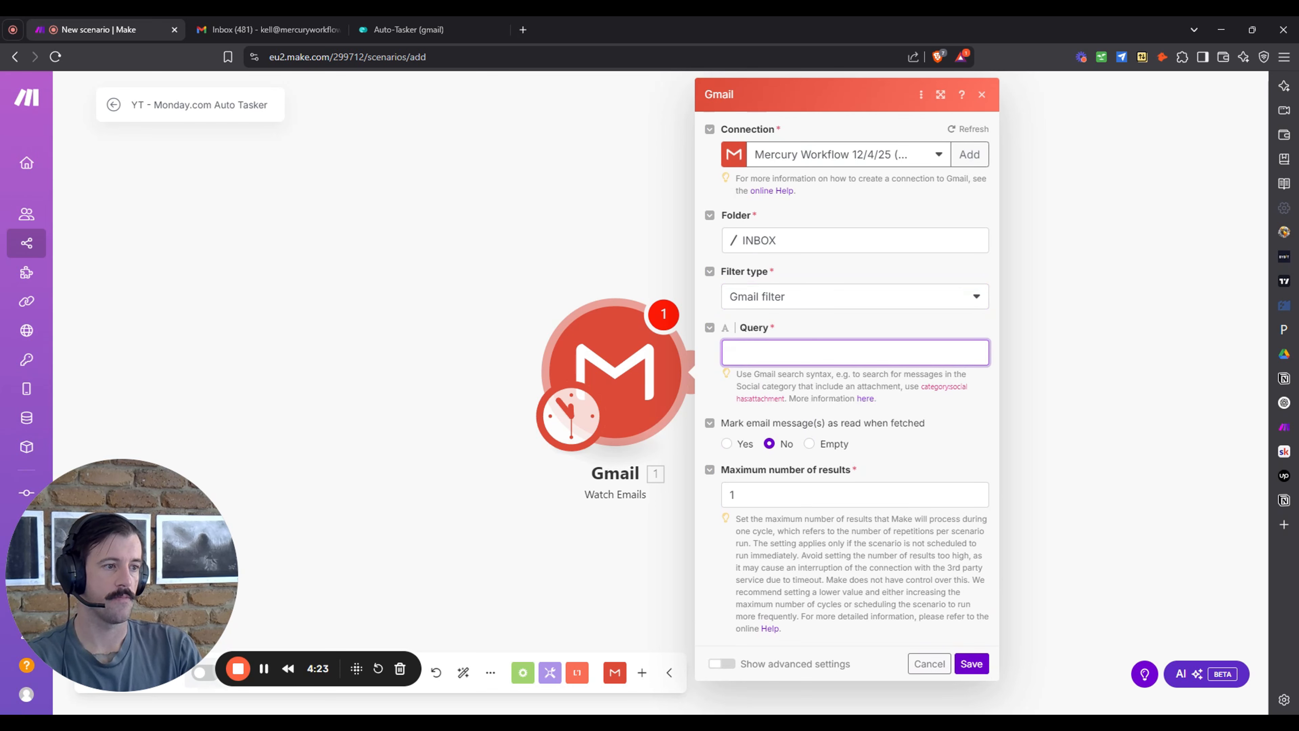
{"action": "left_click", "coordinate": [842, 372]}
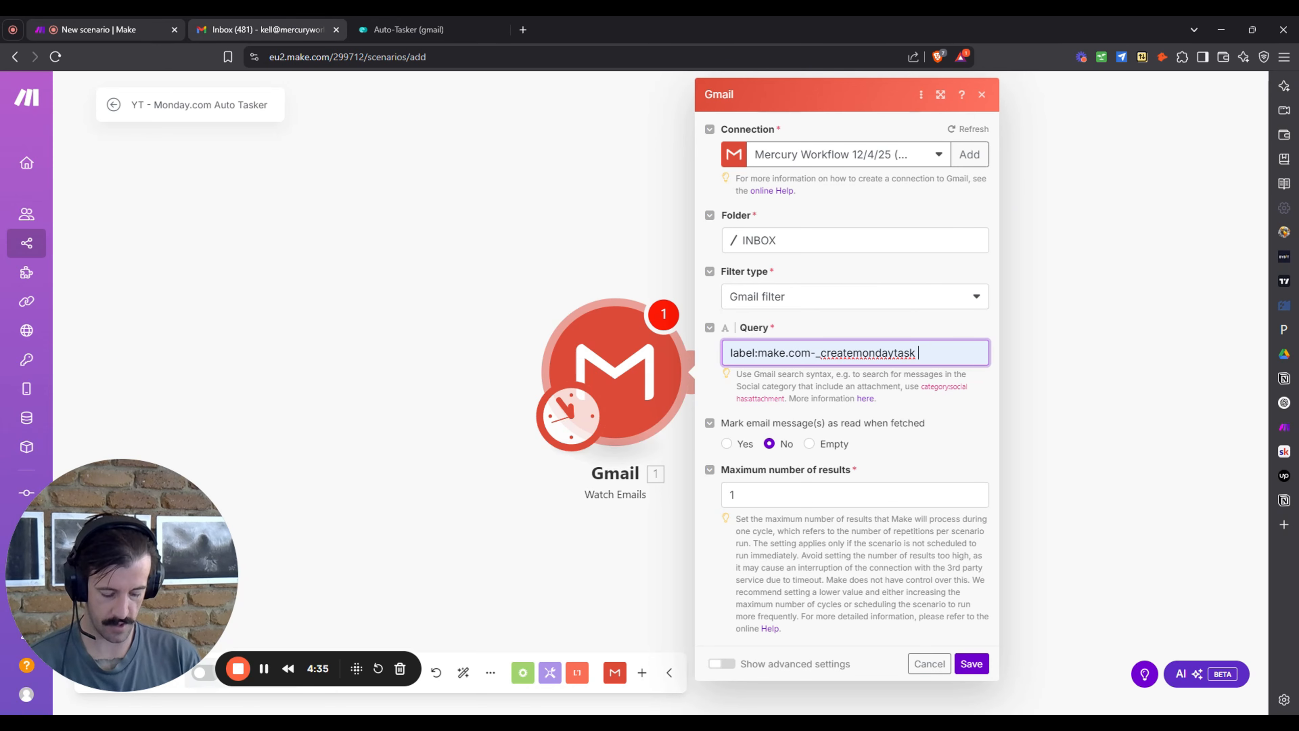
Switch to Gmail, reload the inbox and read the "Update on proposal generator" email.
{"action": "left_click", "coordinate": [261, 29]}
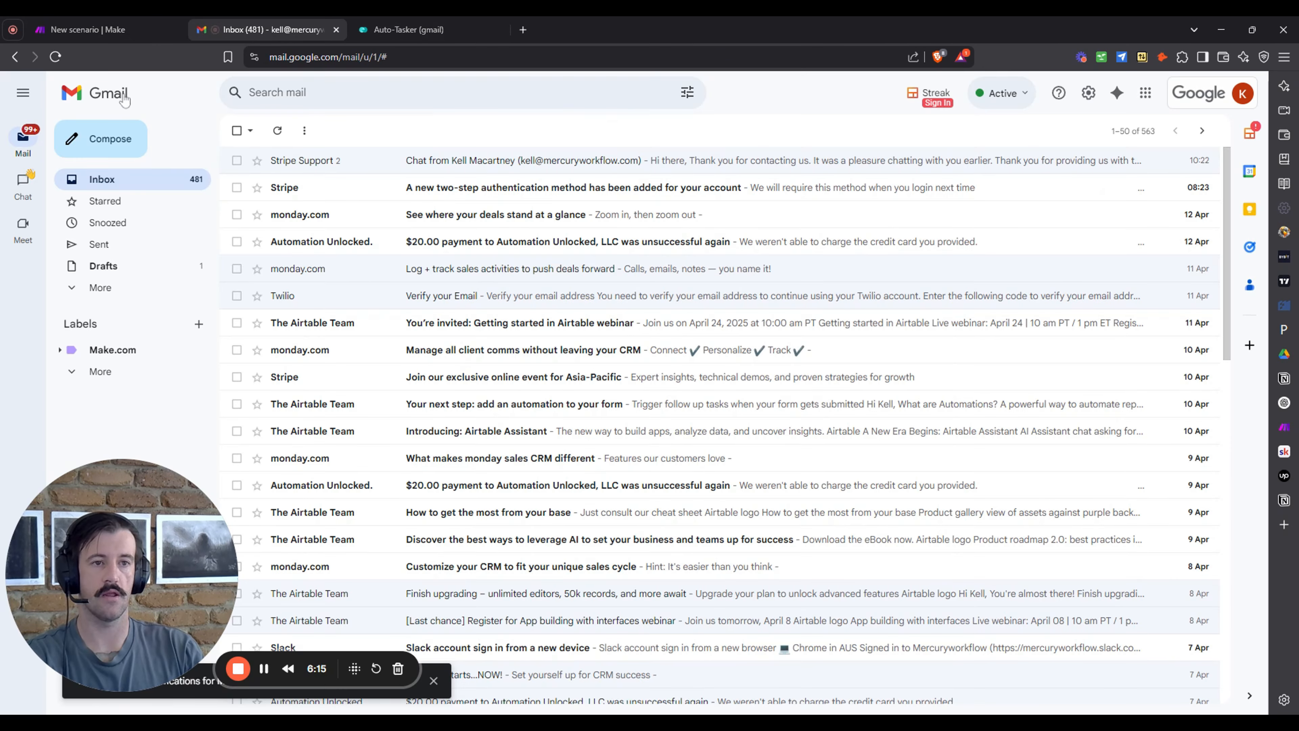
{"action": "left_click", "coordinate": [56, 56]}
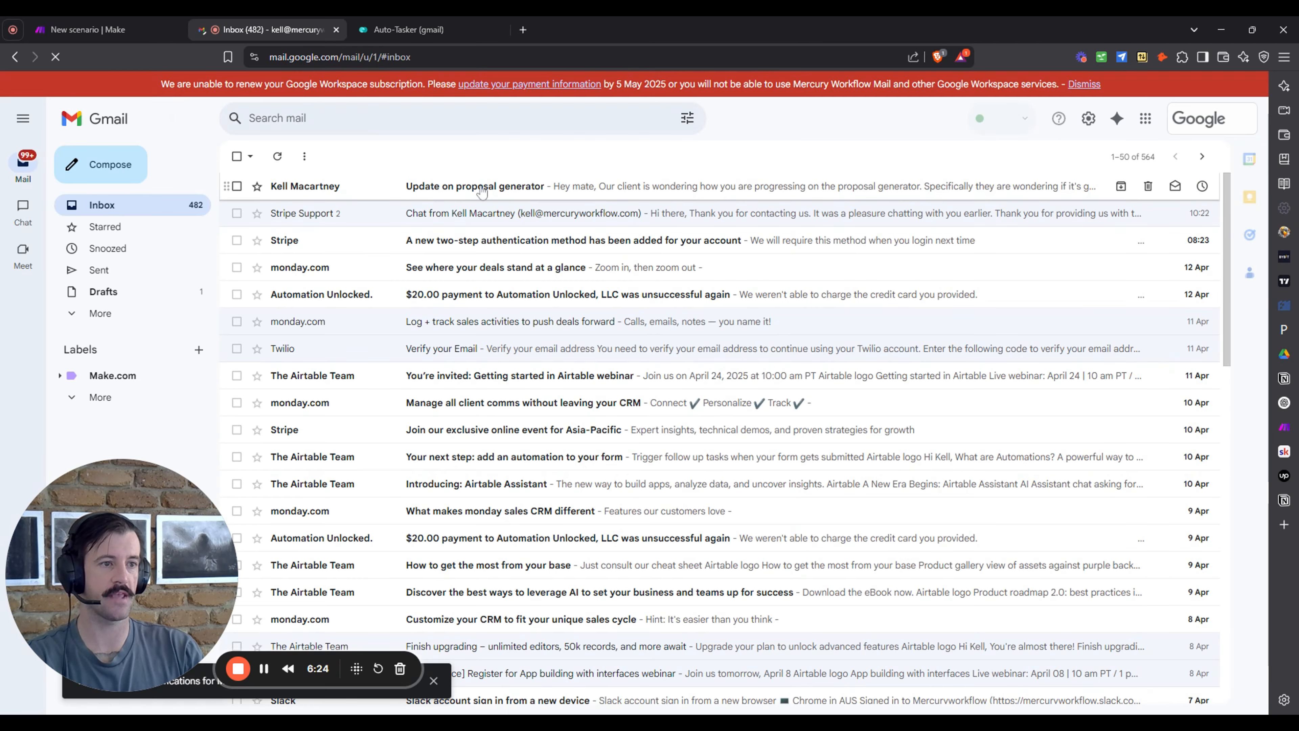
{"action": "left_click", "coordinate": [569, 193]}
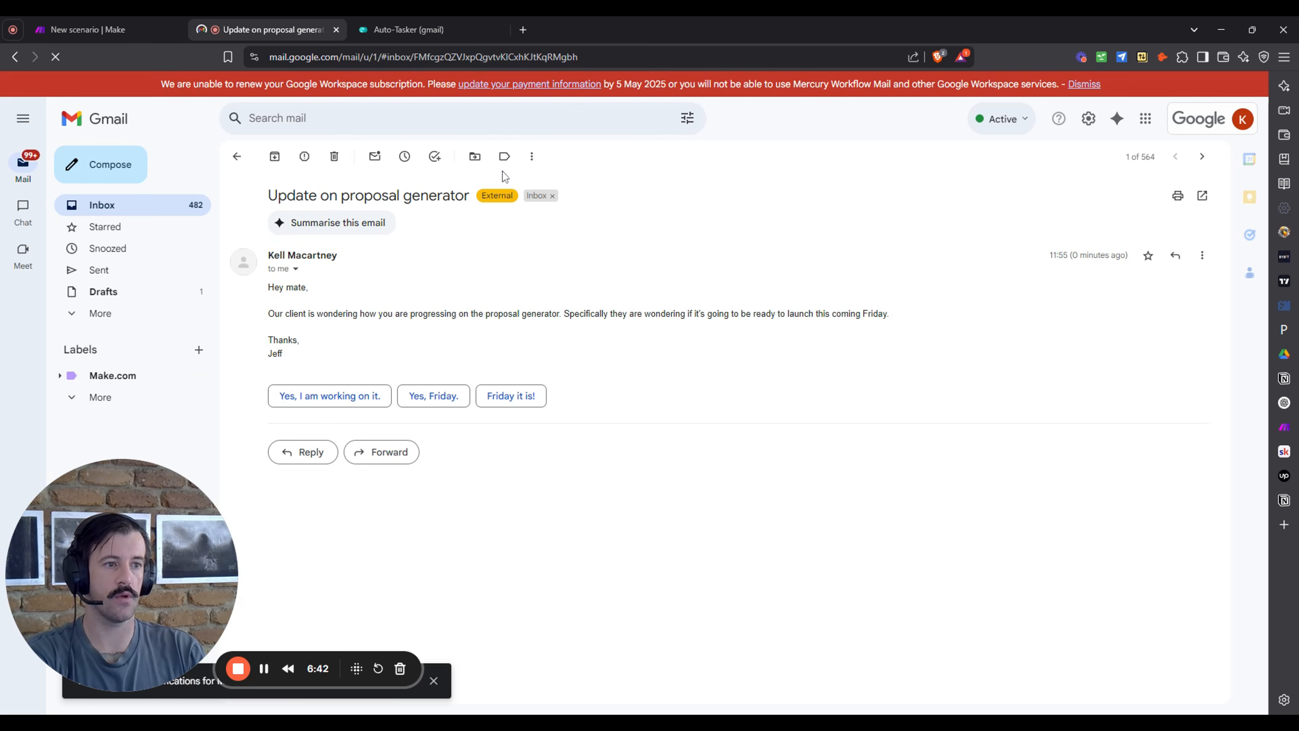
{"action": "left_click", "coordinate": [1084, 84]}
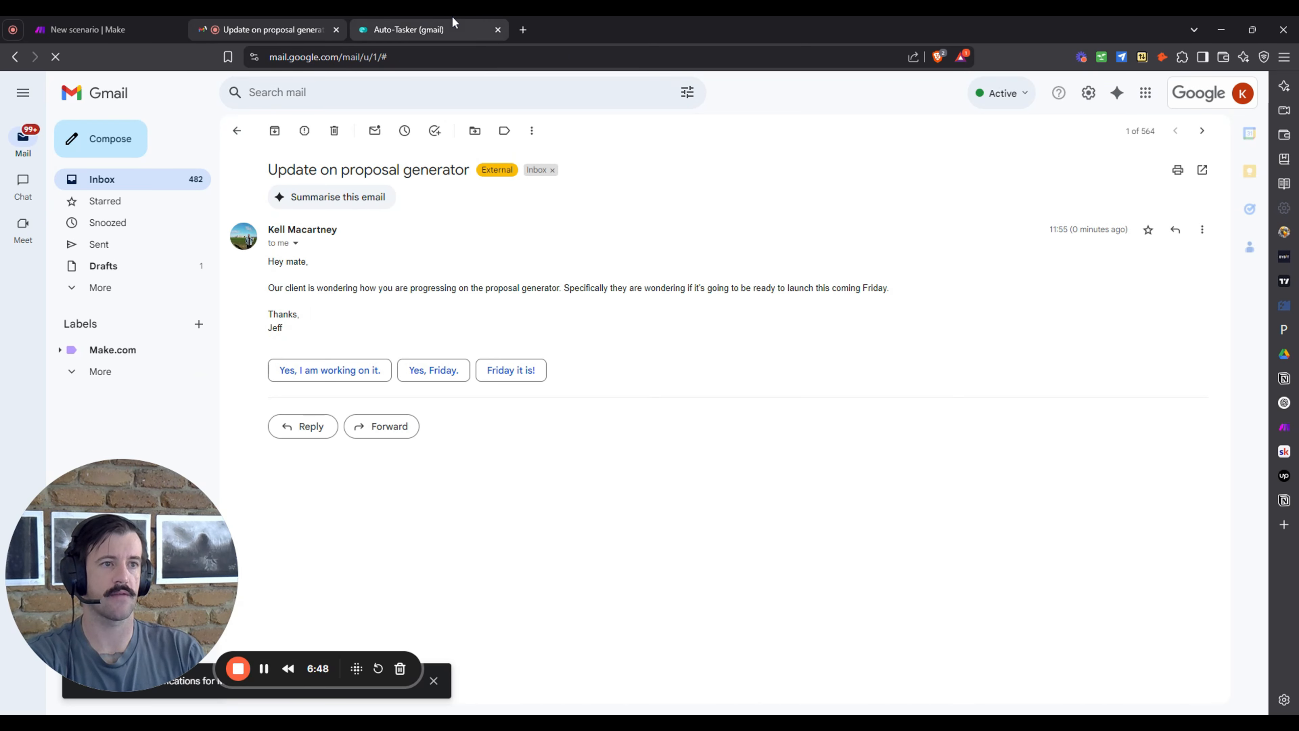
{"action": "left_click", "coordinate": [238, 131]}
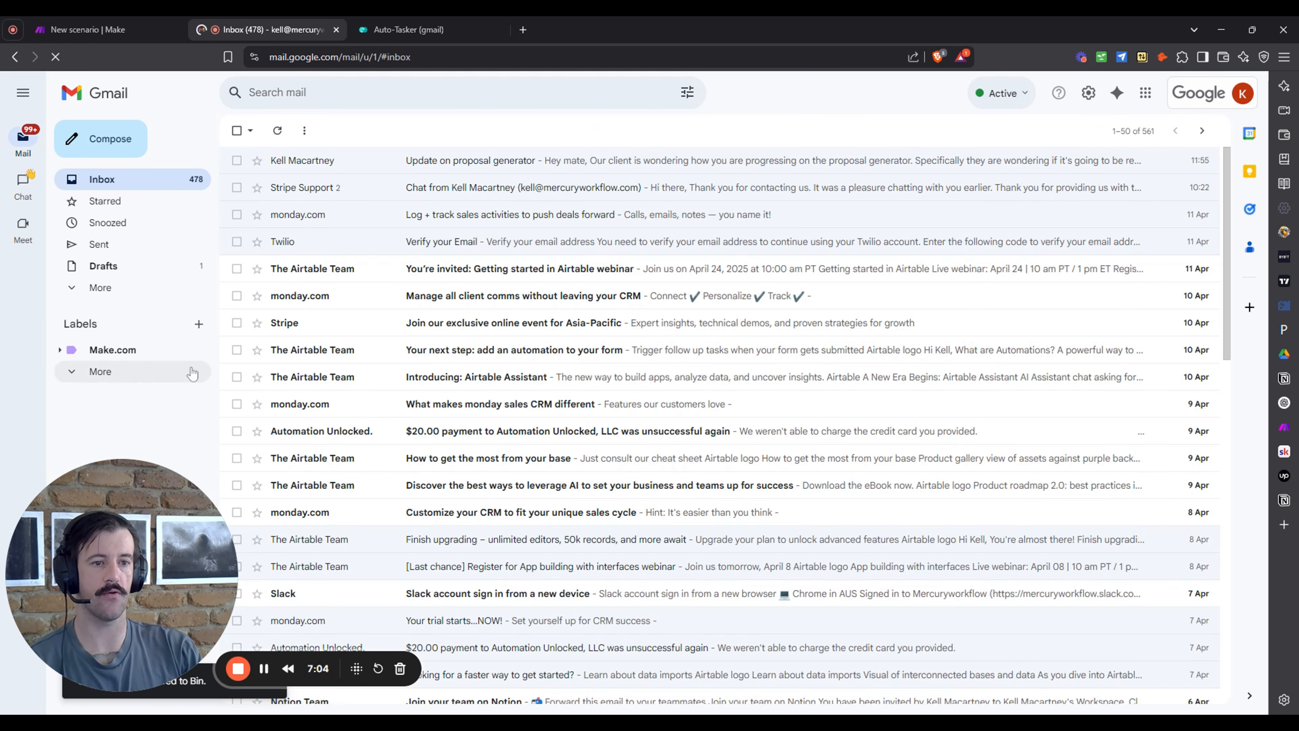
Create a new top-level Gmail label named _autoTasker, not nested under another label.
{"action": "left_click", "coordinate": [198, 325]}
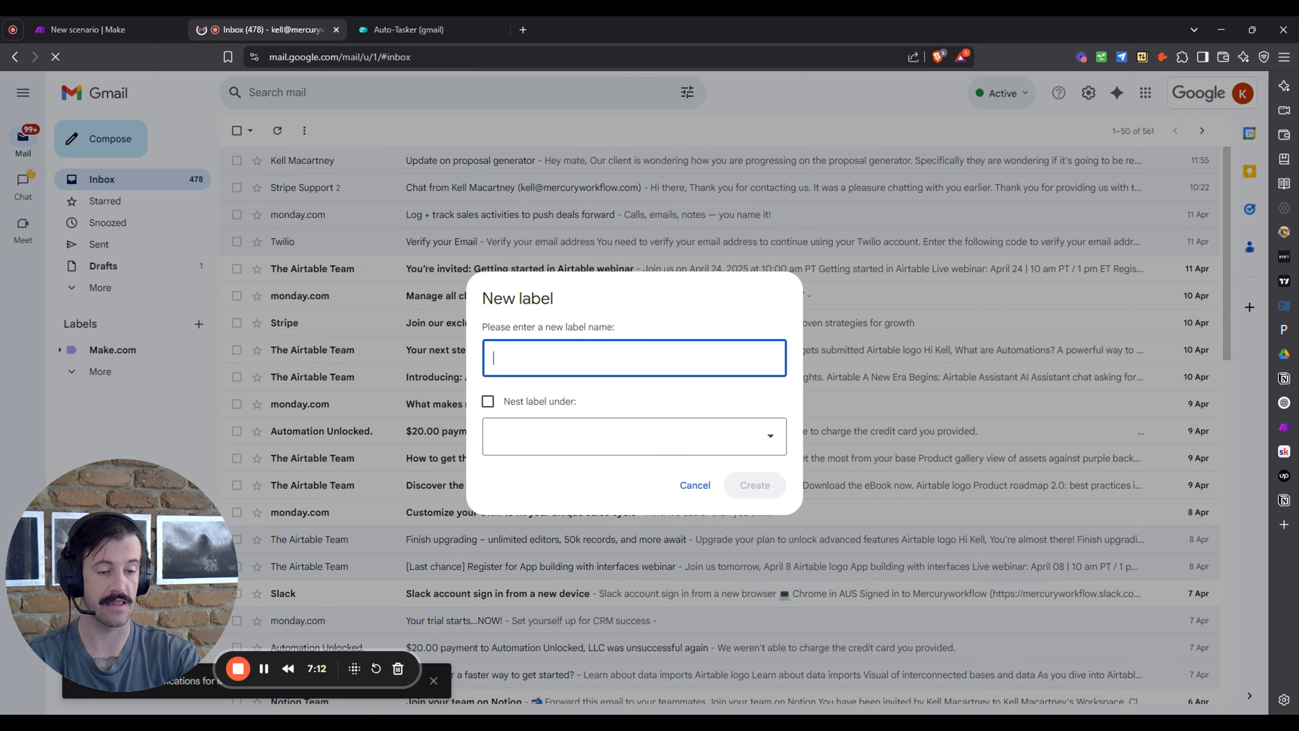
{"action": "type", "text": "LS"}
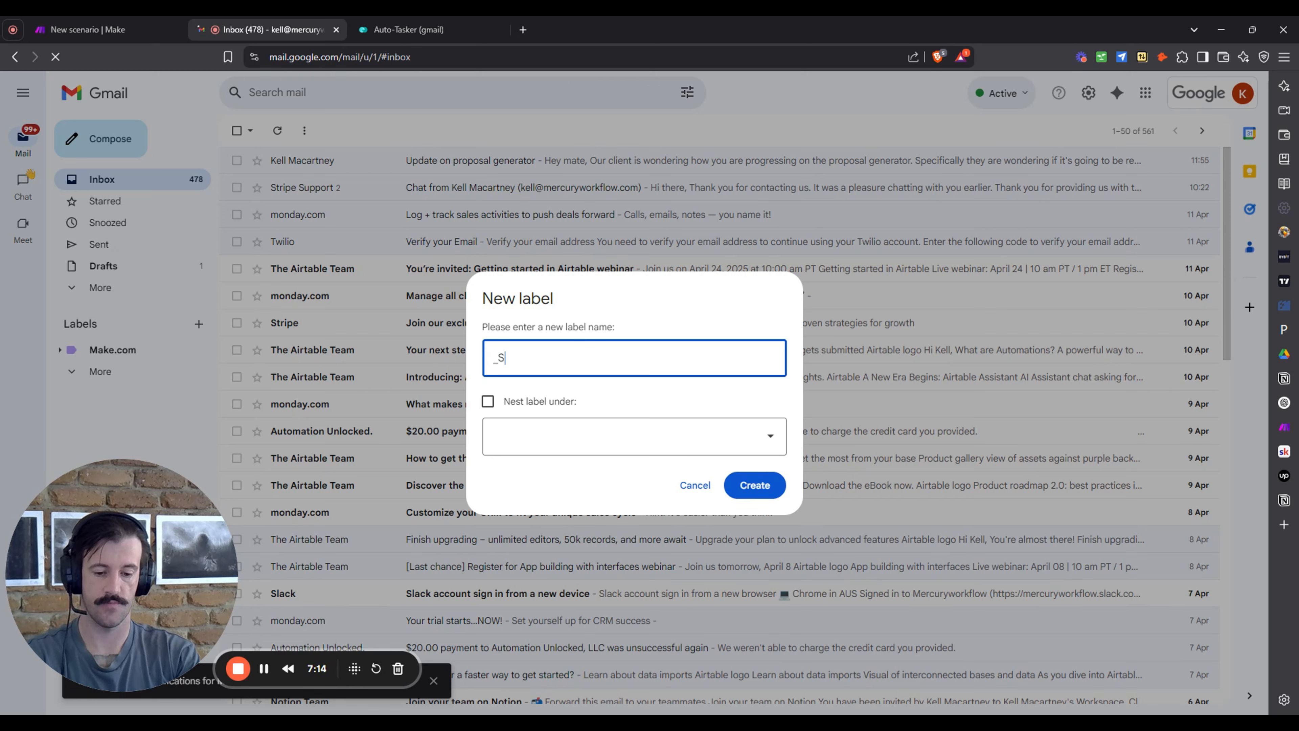
{"action": "type", "text": "t"}
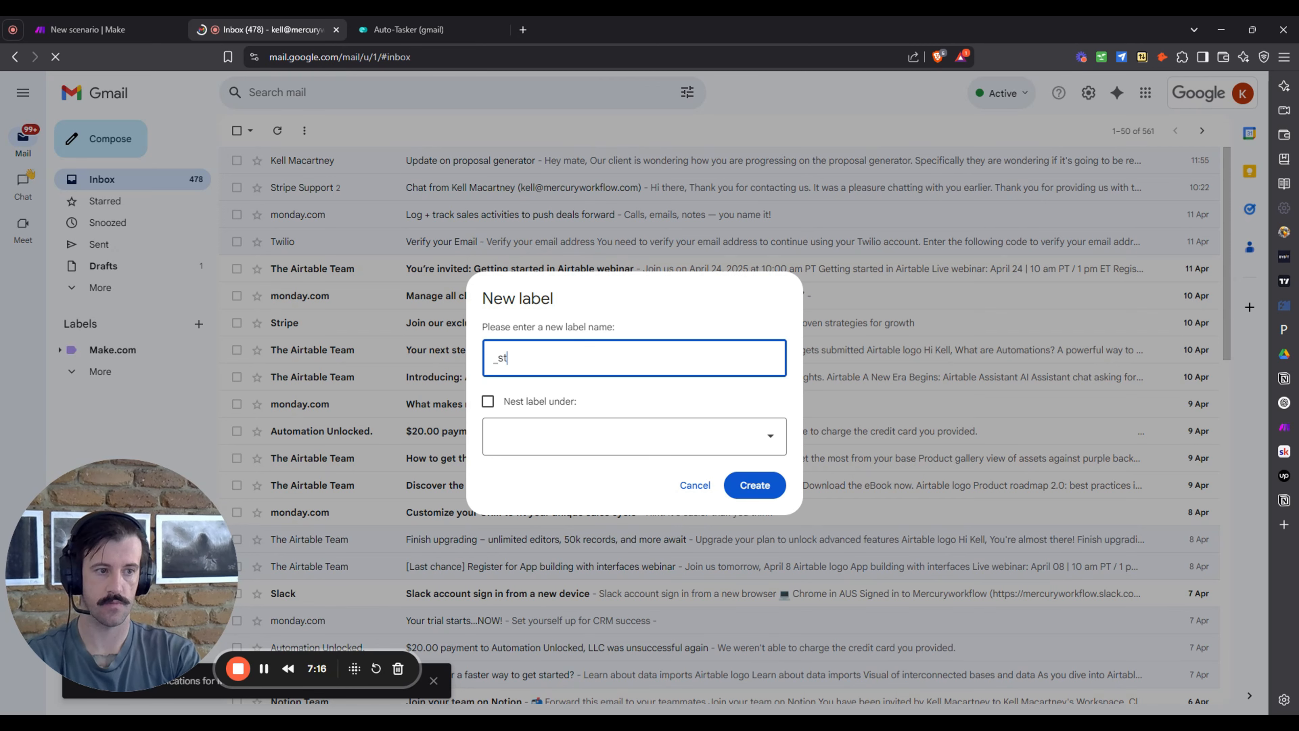
{"action": "type", "text": "orore"}
{"action": "key", "text": "BackSpace"}
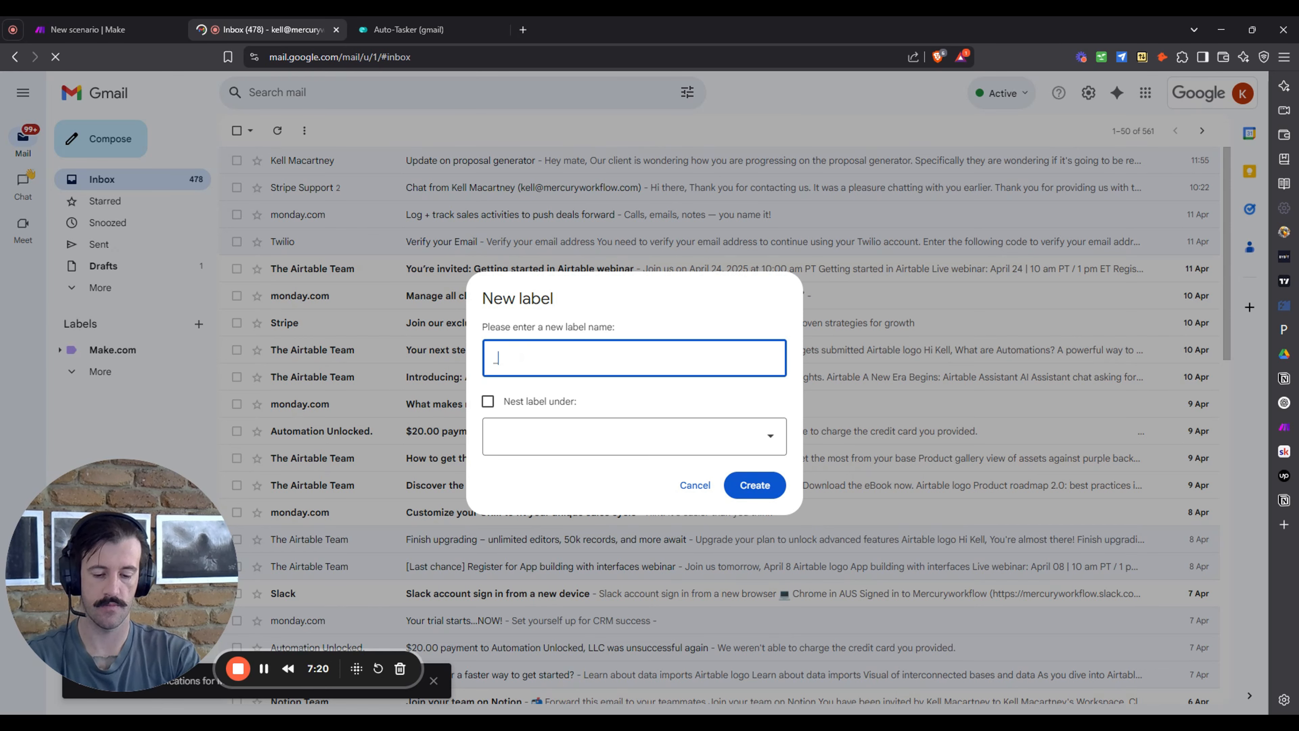
{"action": "type", "text": "a"}
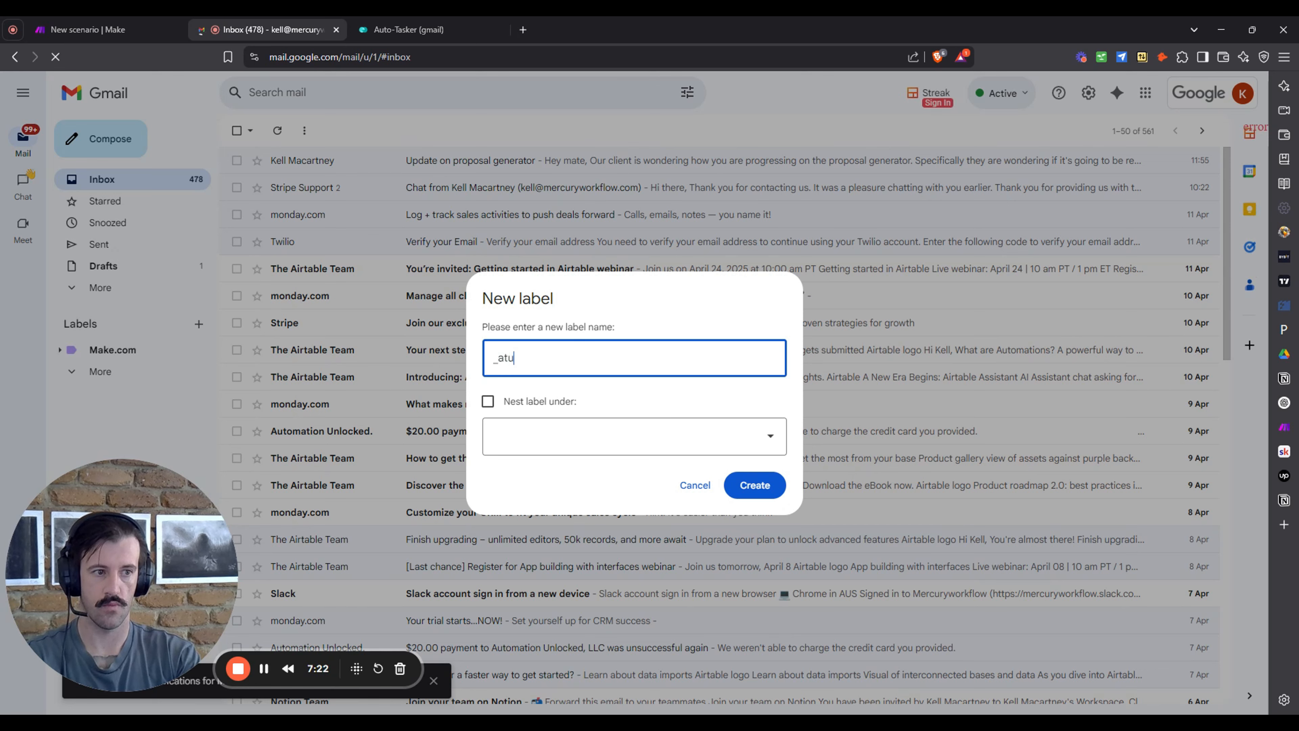
{"action": "type", "text": "utoTasker"}
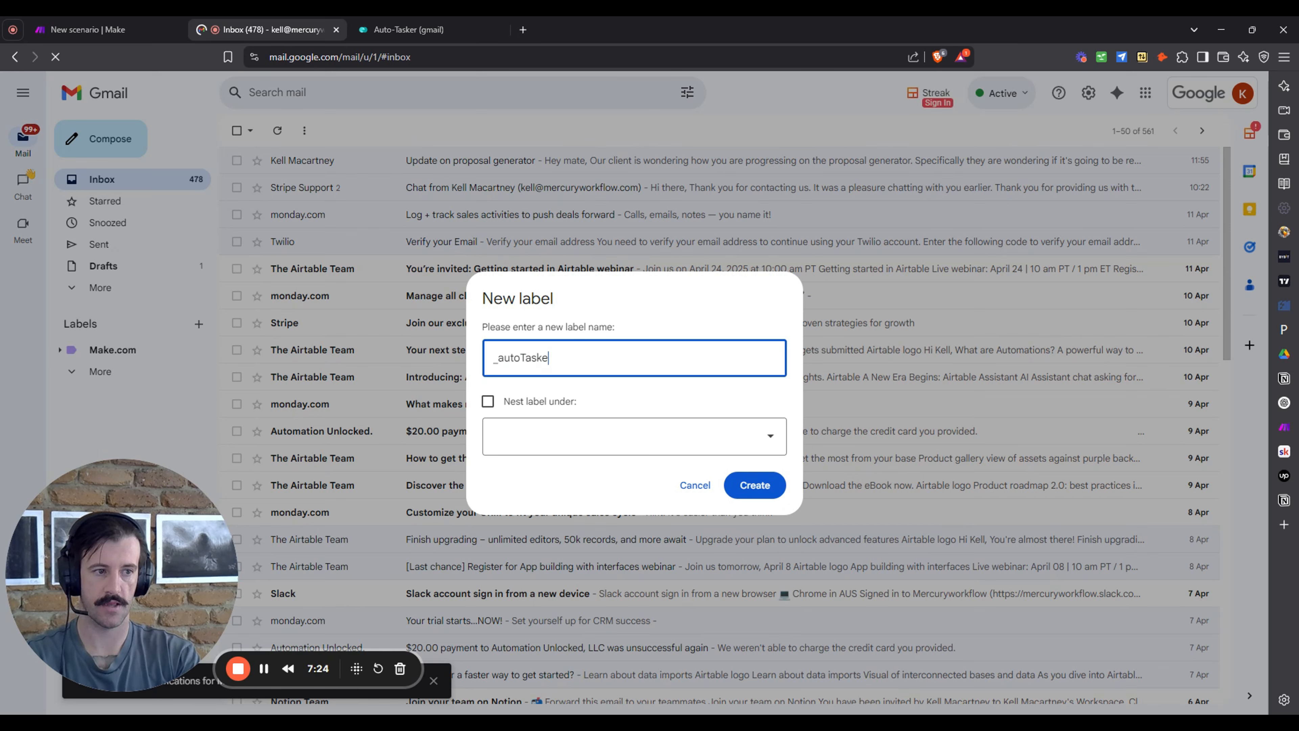
{"action": "left_click", "coordinate": [487, 401]}
{"action": "left_click", "coordinate": [697, 443]}
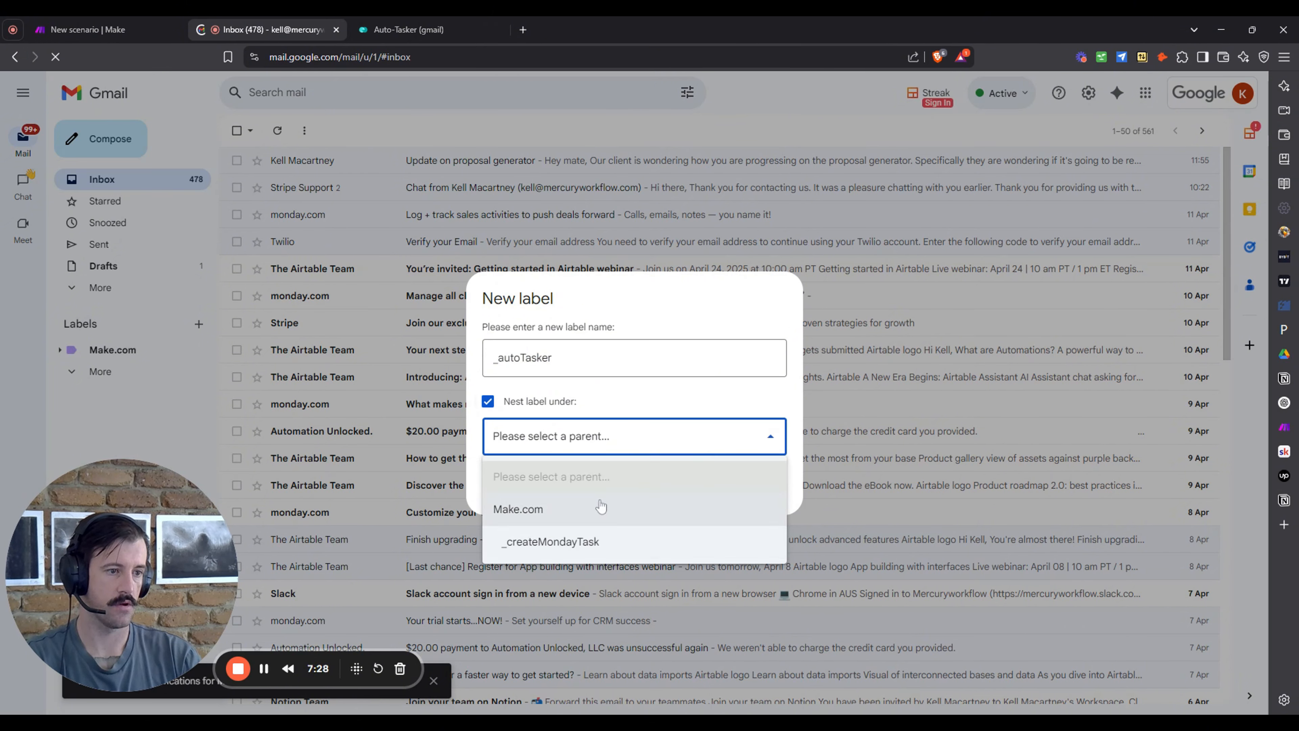
{"action": "left_click", "coordinate": [488, 401]}
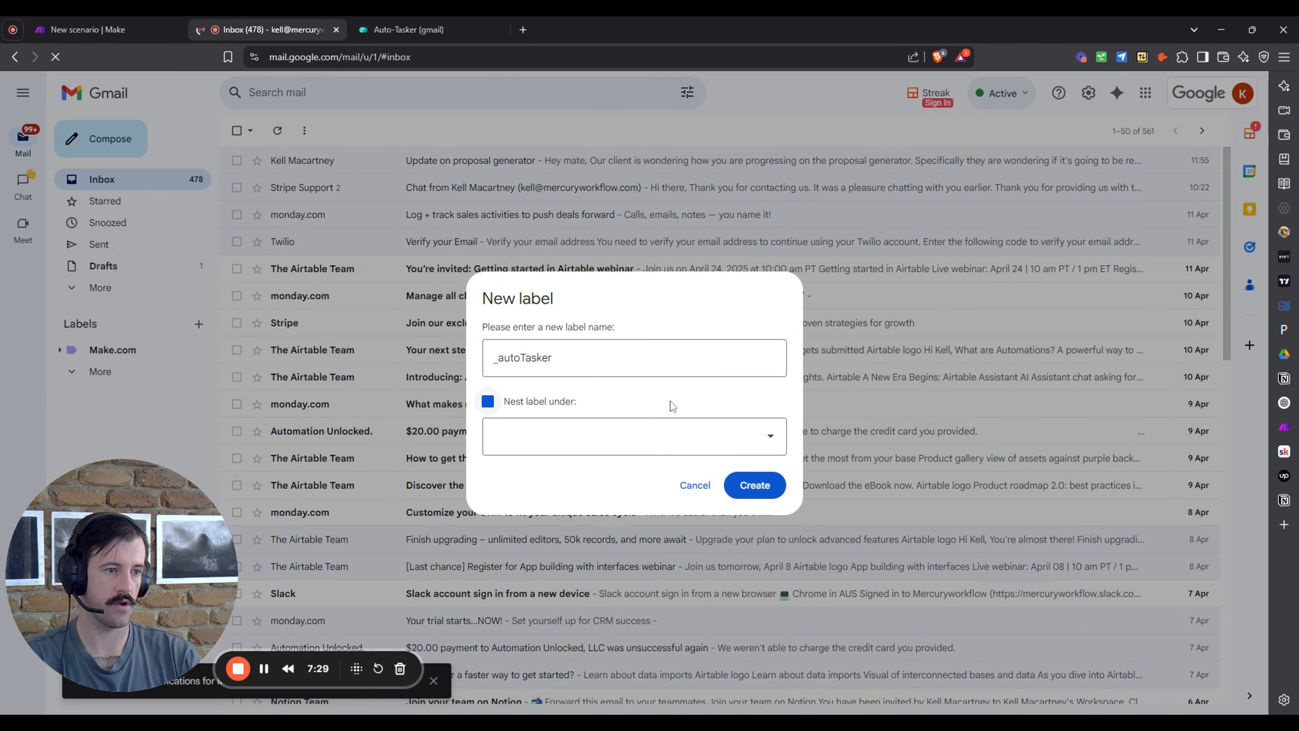
{"action": "left_click", "coordinate": [754, 486]}
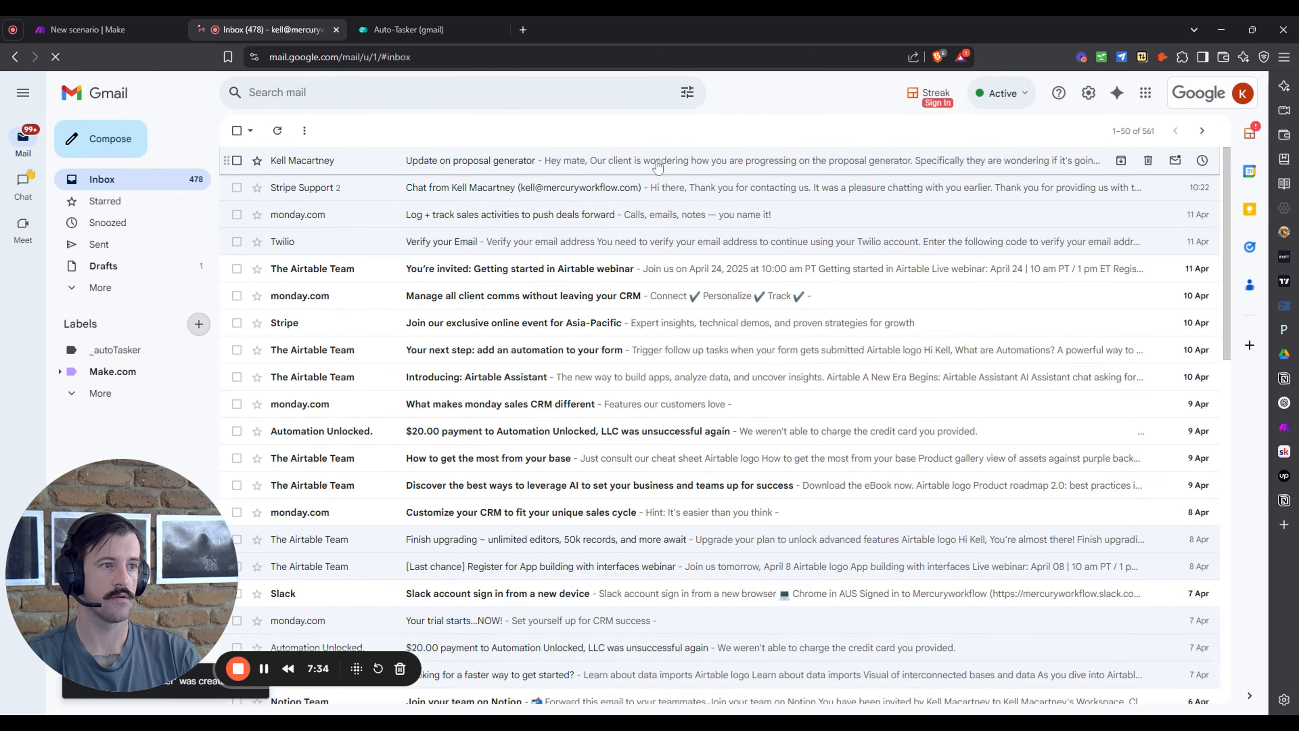
Apply the _autoTasker label to the "Update on proposal generator" email and return to the inbox.
{"action": "left_click", "coordinate": [699, 162]}
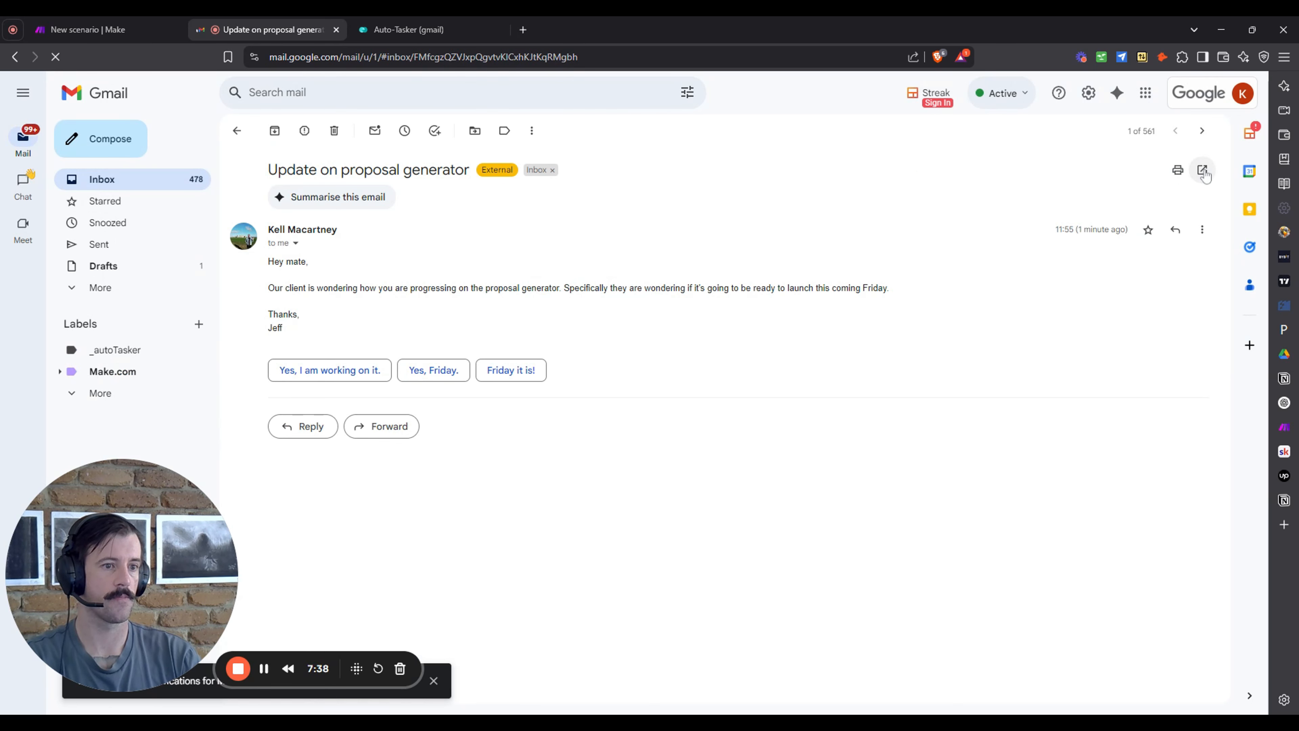
{"action": "left_click", "coordinate": [505, 132]}
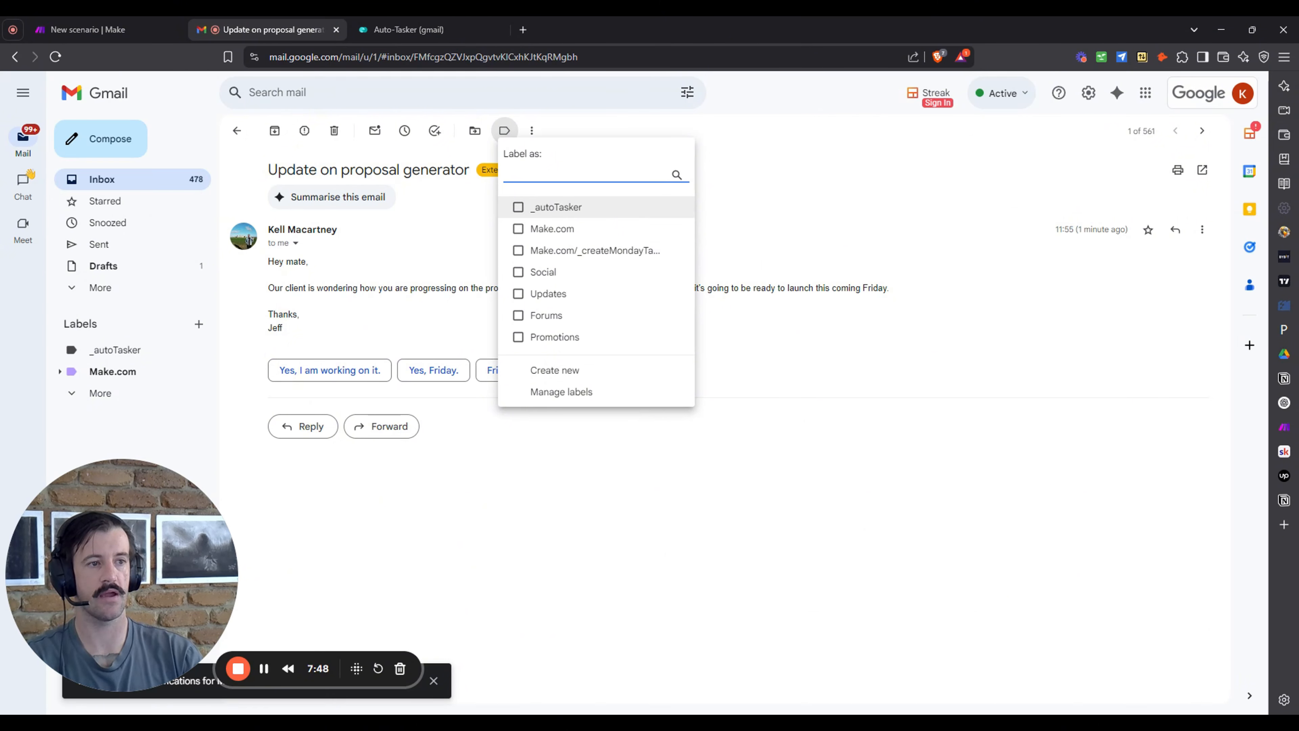
{"action": "left_click", "coordinate": [637, 210]}
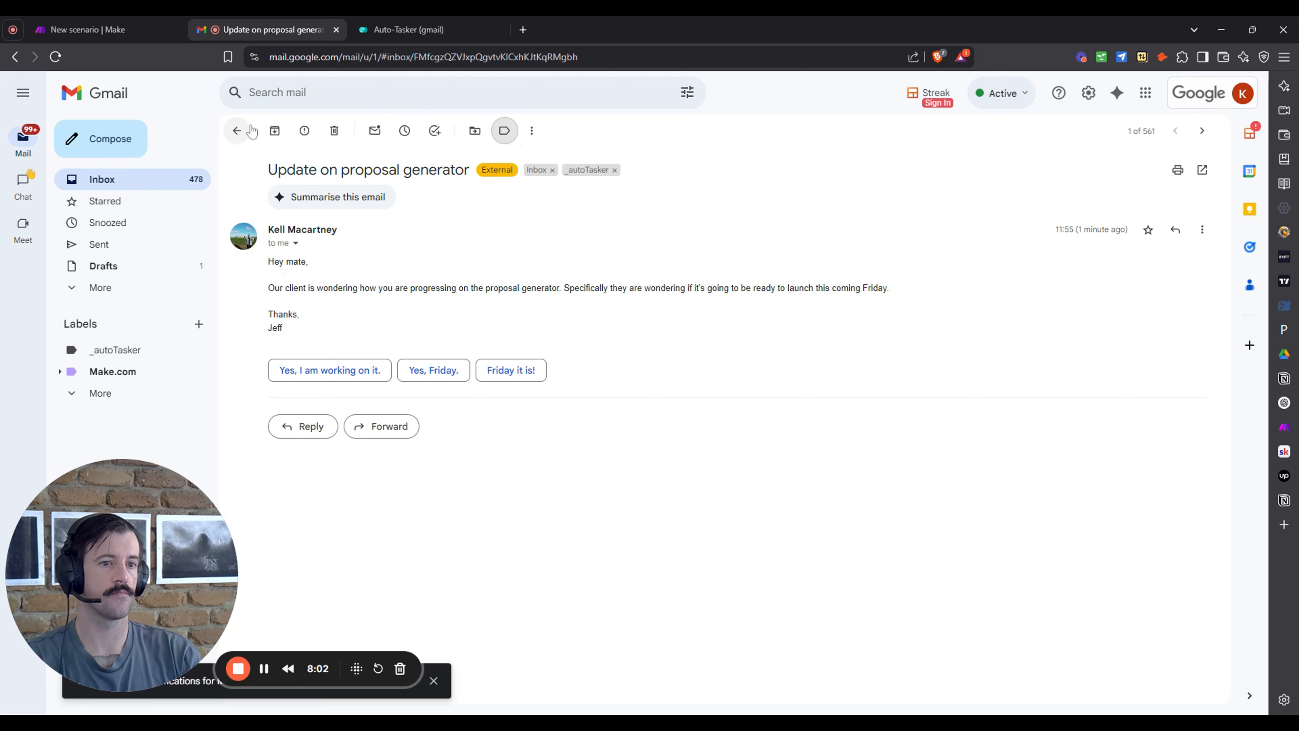
{"action": "left_click", "coordinate": [239, 131]}
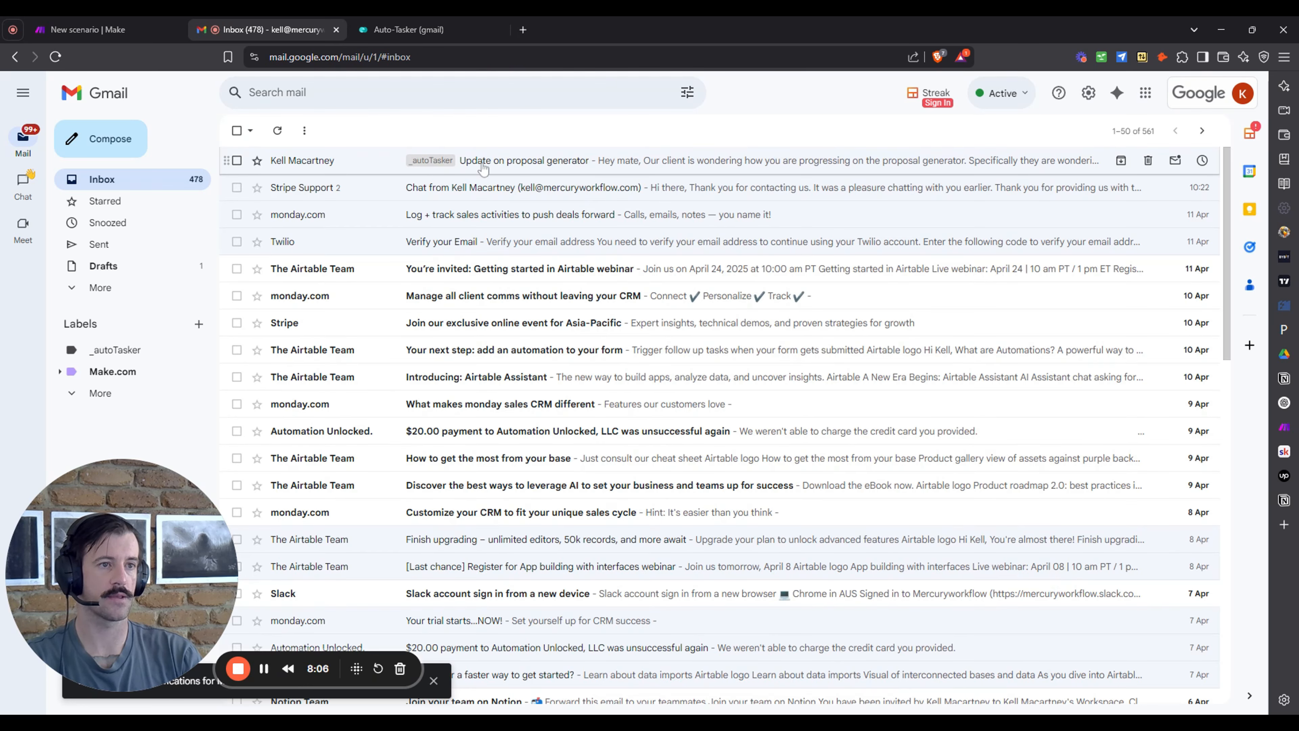
Show the emails under the _autoTasker label in Gmail and copy the search query label:_autotasker.
{"action": "left_click", "coordinate": [102, 27]}
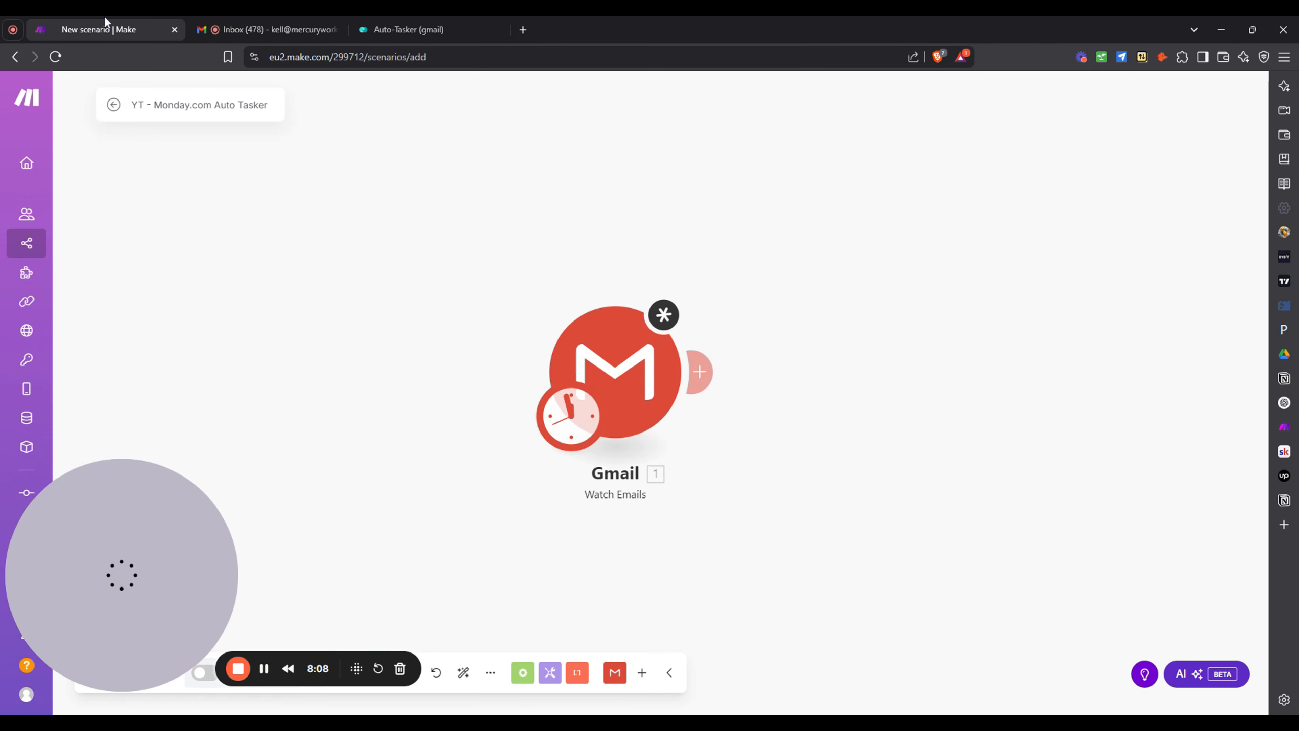
{"action": "left_click", "coordinate": [555, 322]}
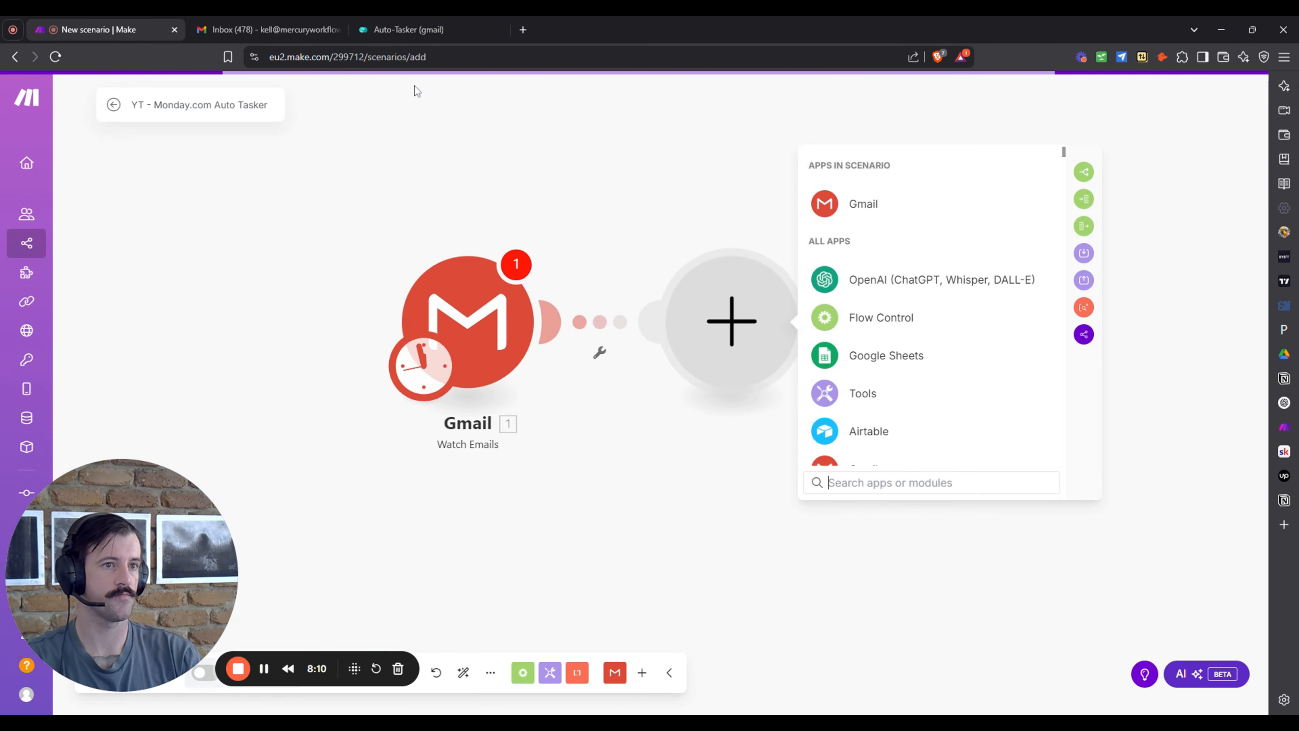
{"action": "left_click", "coordinate": [266, 29]}
{"action": "left_click", "coordinate": [140, 355]}
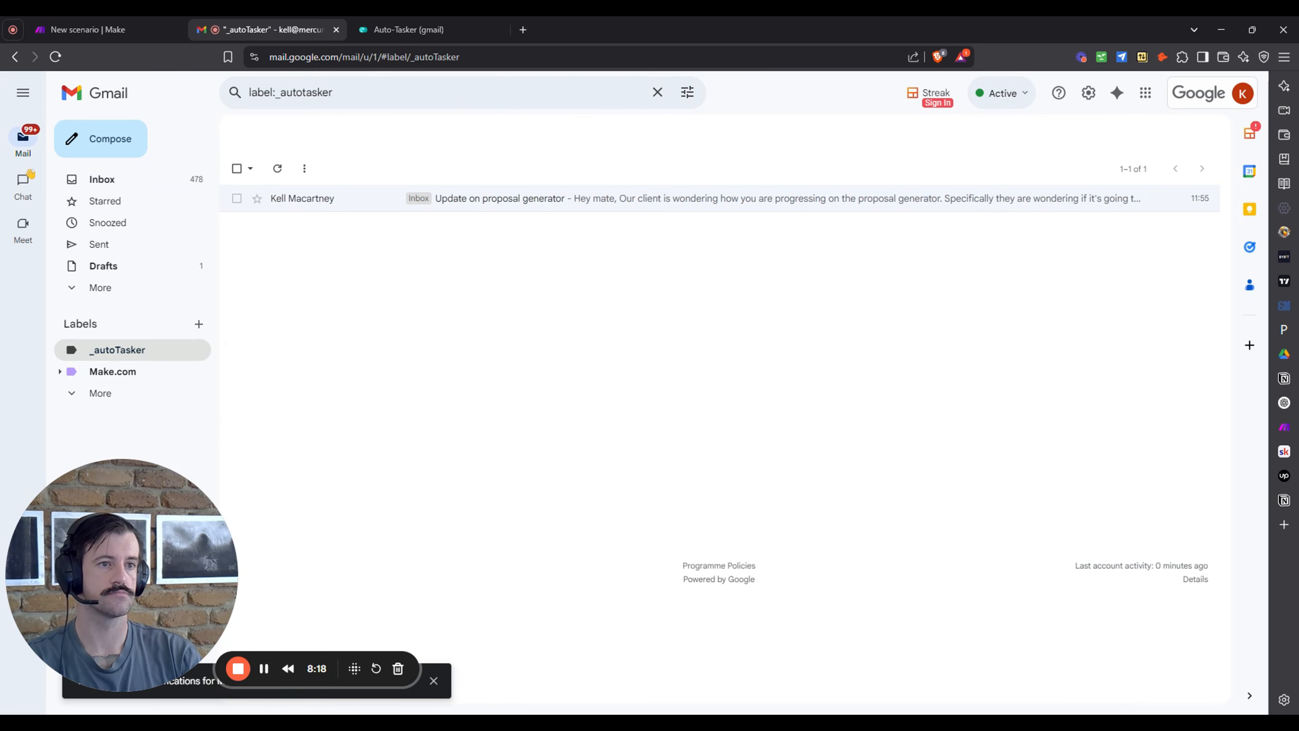
{"action": "left_click_drag", "start_coordinate": [338, 93], "coordinate": [241, 93]}
{"action": "key", "text": "ctrl+c"}
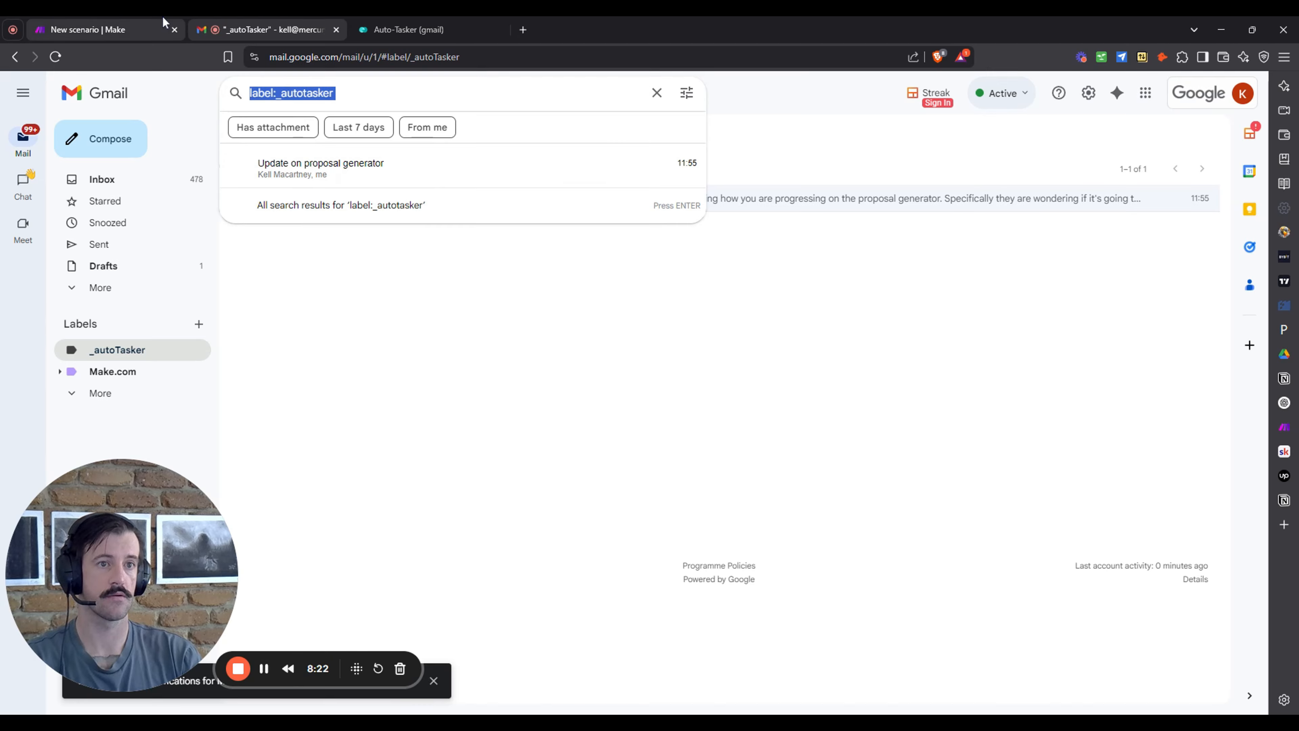
Switch to the Make scenario and set the Gmail Watch Emails module's query to label:_autotasker.
{"action": "left_click", "coordinate": [97, 29]}
{"action": "left_click", "coordinate": [500, 340]}
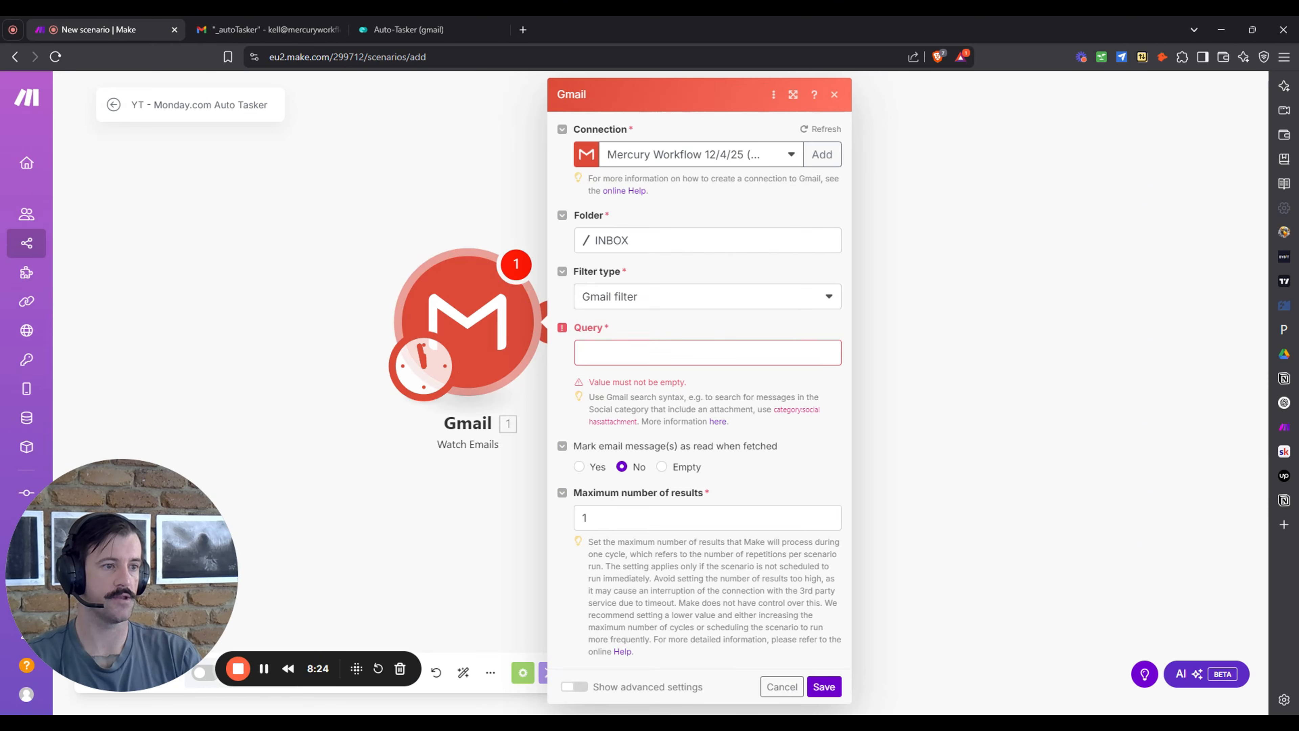
{"action": "left_click", "coordinate": [708, 353]}
{"action": "key", "text": "ctrl+v"}
{"action": "key", "text": "BackSpace"}
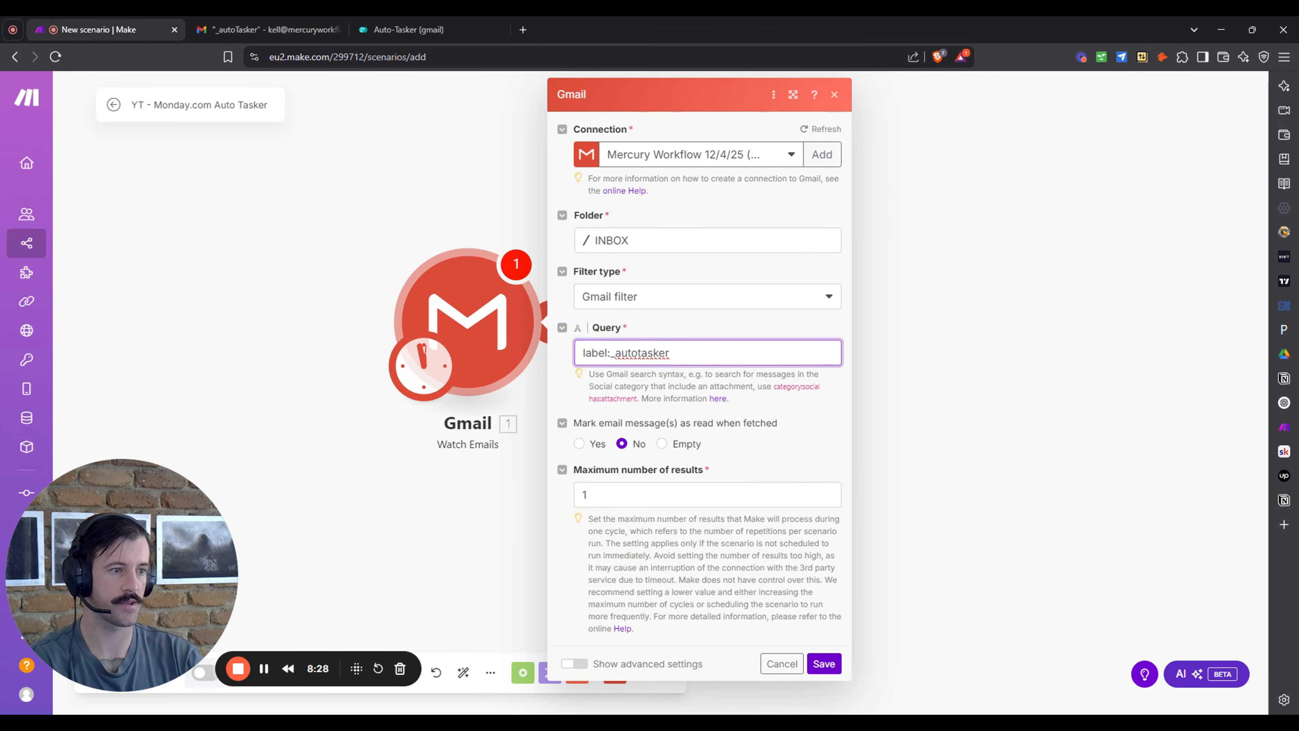
Save the Gmail Watch Emails settings and start processing from the selected first email, dated 13/04/2025 11:55 AM.
{"action": "left_click", "coordinate": [777, 410]}
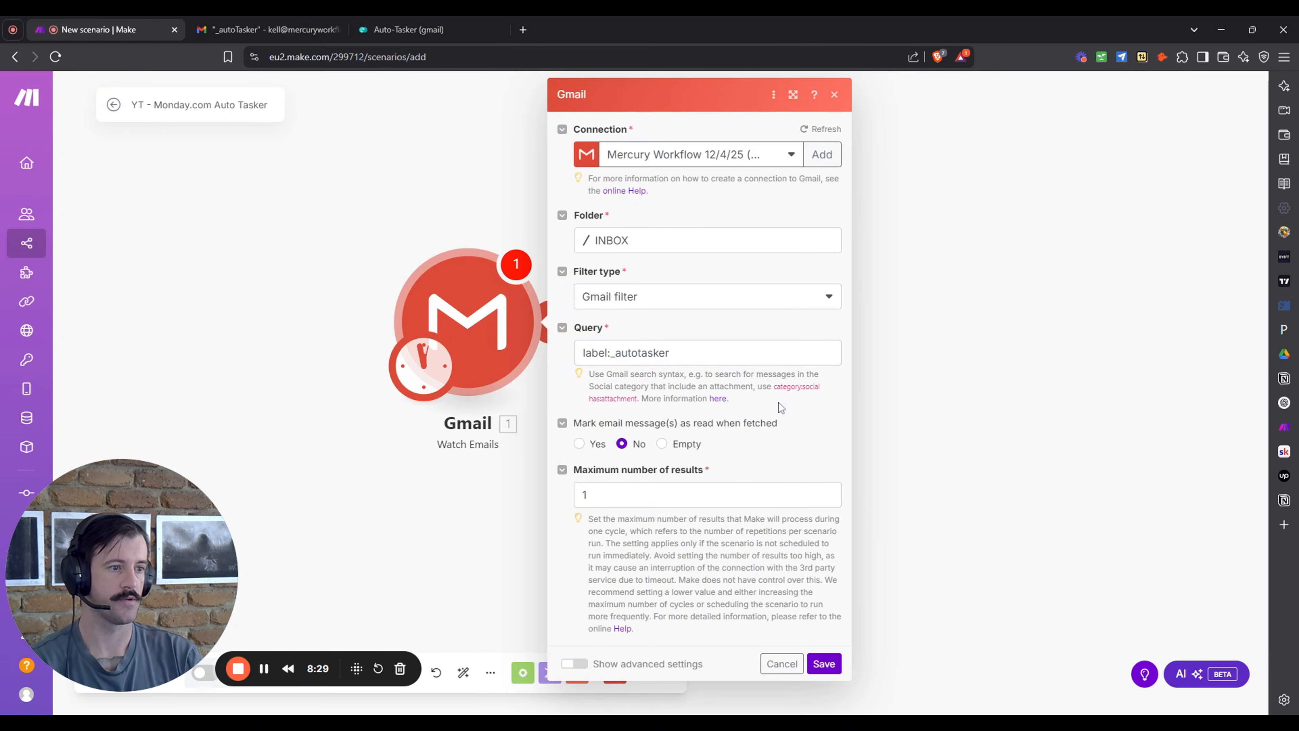
{"action": "left_click", "coordinate": [823, 663]}
{"action": "left_click", "coordinate": [562, 371]}
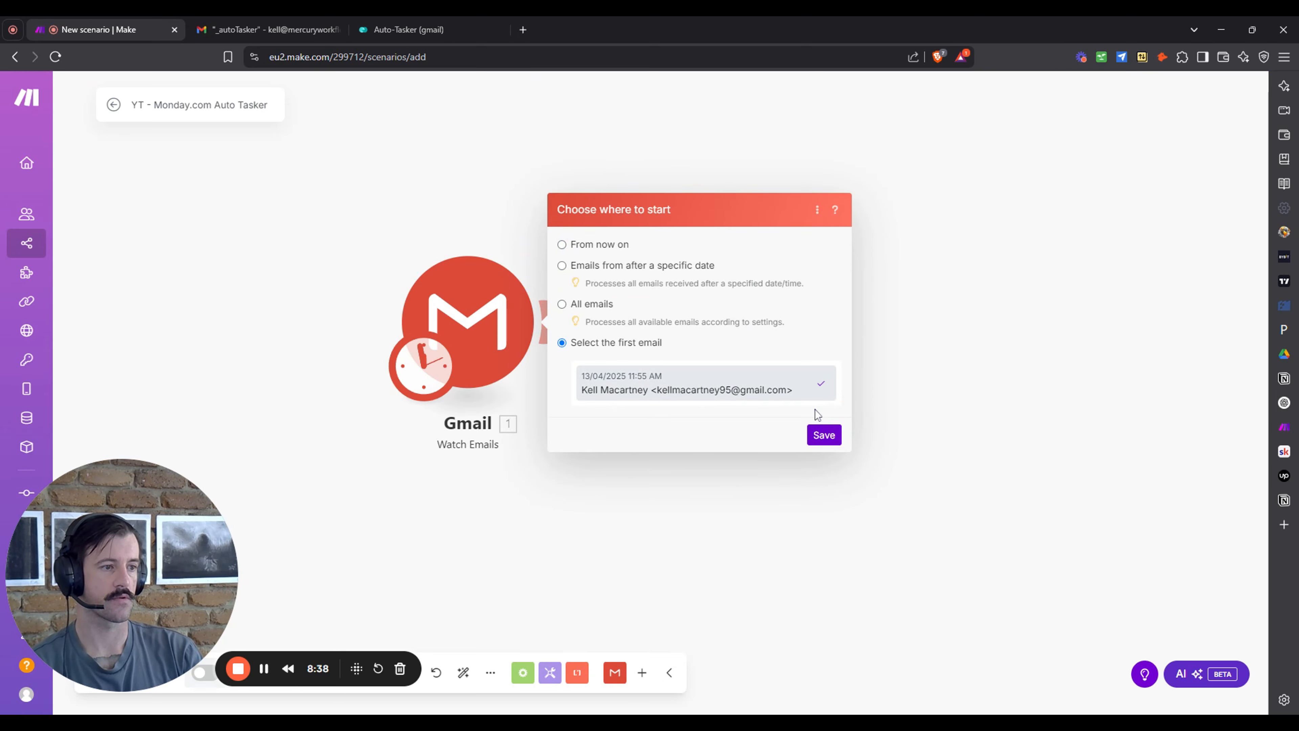
{"action": "left_click", "coordinate": [827, 436]}
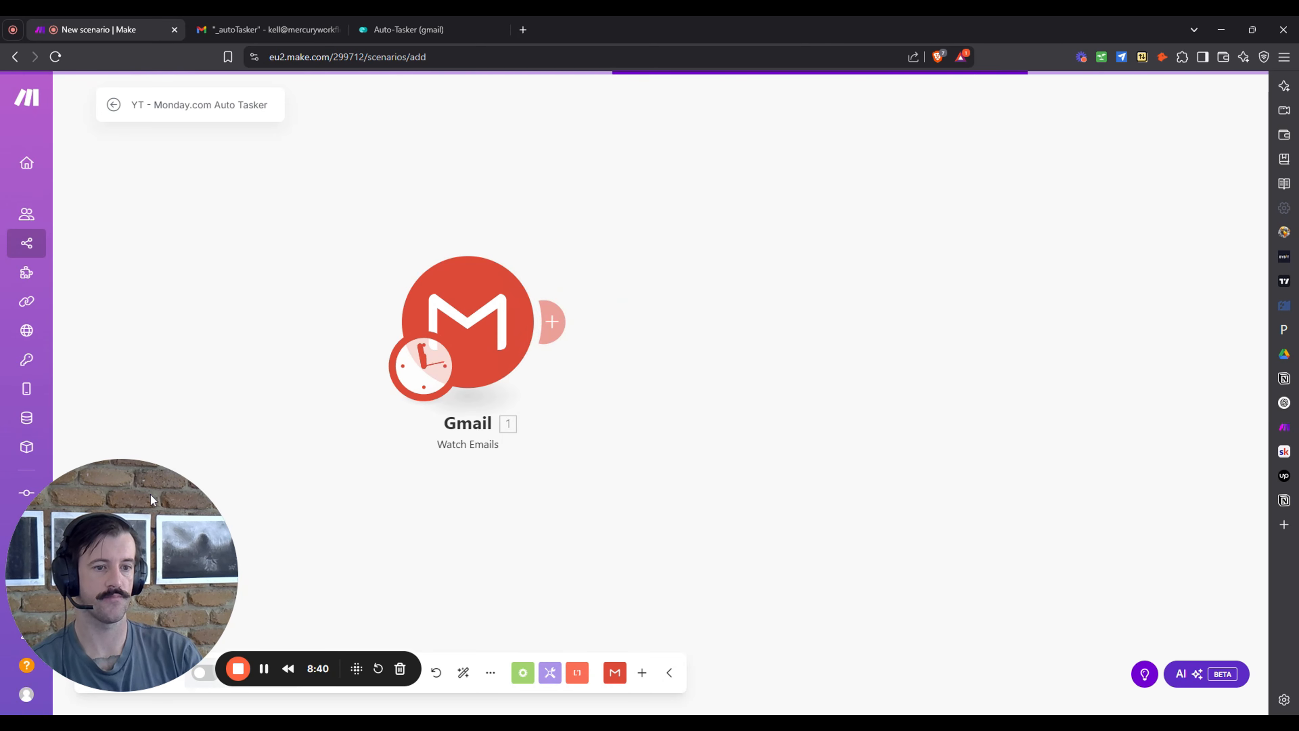
Save the scenario and run it once to fetch the labelled email.
{"action": "left_click_drag", "start_coordinate": [138, 535], "coordinate": [139, 476]}
{"action": "left_click_drag", "start_coordinate": [774, 523], "coordinate": [759, 521]}
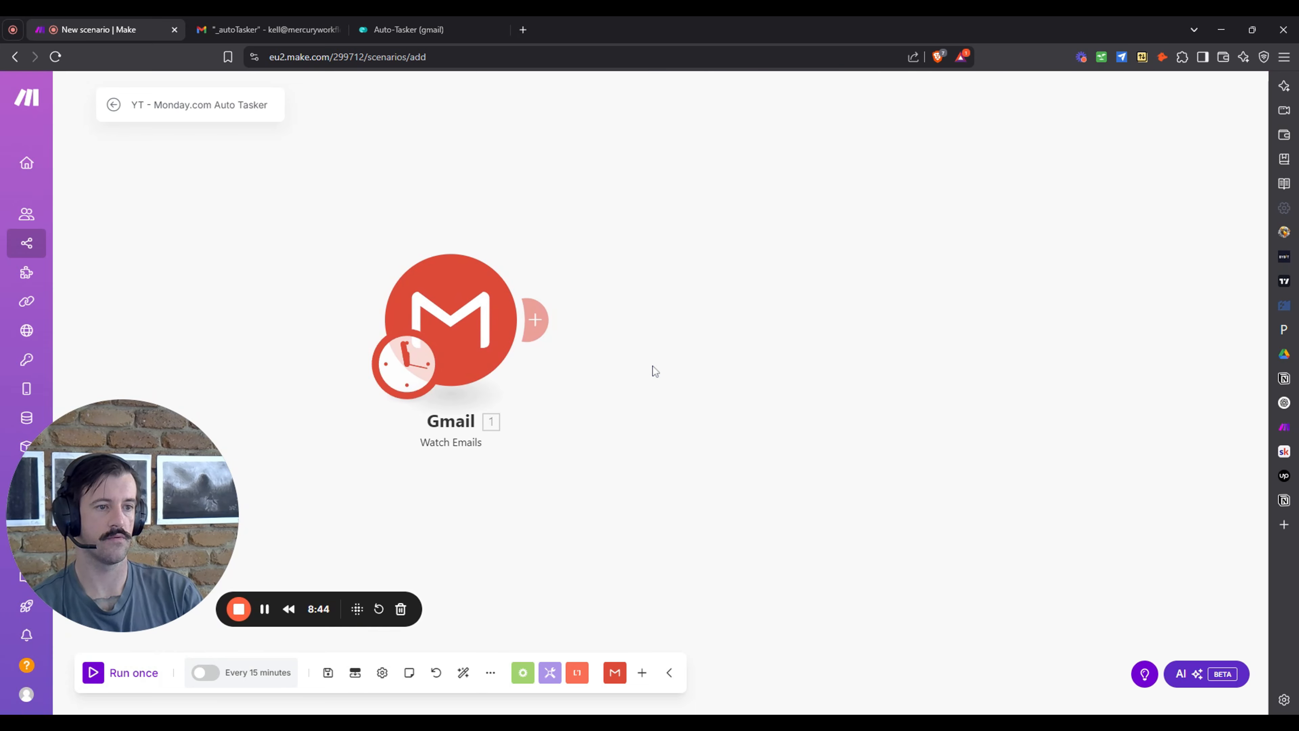
{"action": "key", "text": "ctrl+s"}
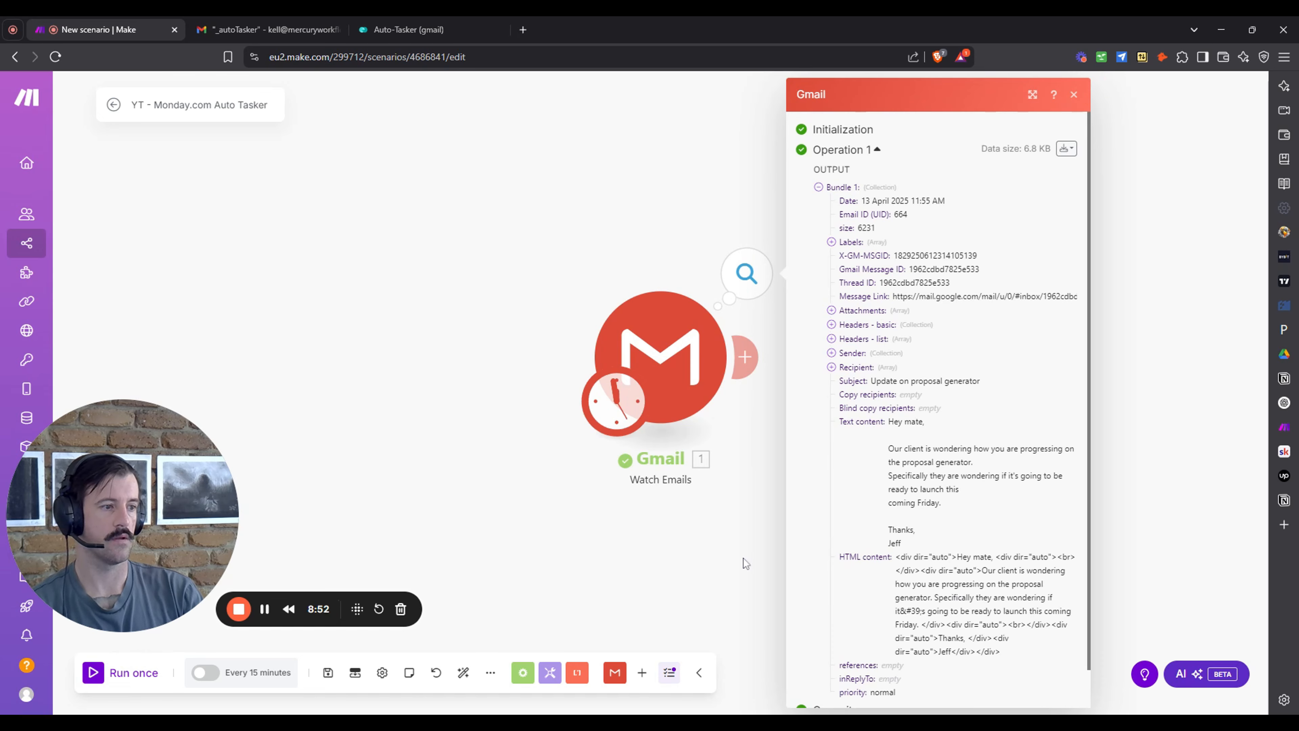
Examine the fetched email's output bundle, including the sender details, subject, text content and thread ID, and close it.
{"action": "left_click_drag", "start_coordinate": [744, 558], "coordinate": [683, 527]}
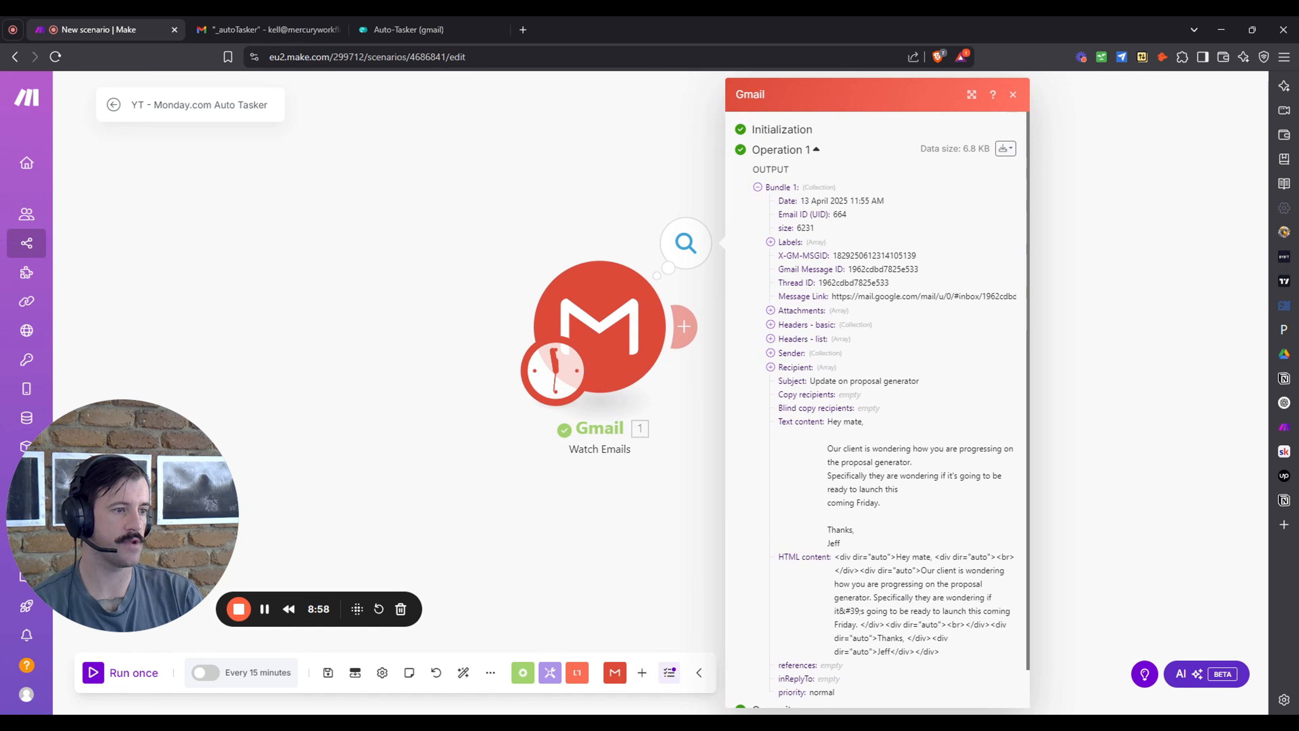
{"action": "scroll", "coordinate": [845, 340], "scroll_direction": "down", "scroll_amount": 1}
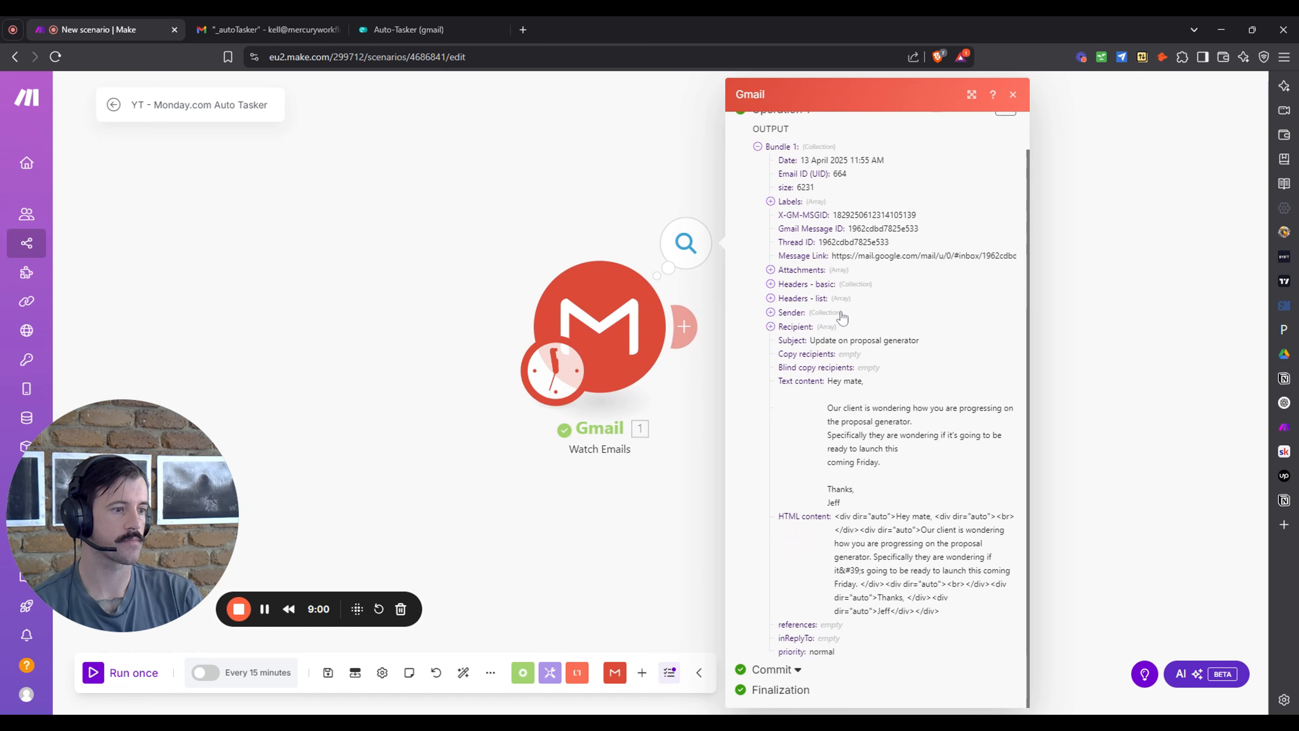
{"action": "left_click", "coordinate": [771, 313]}
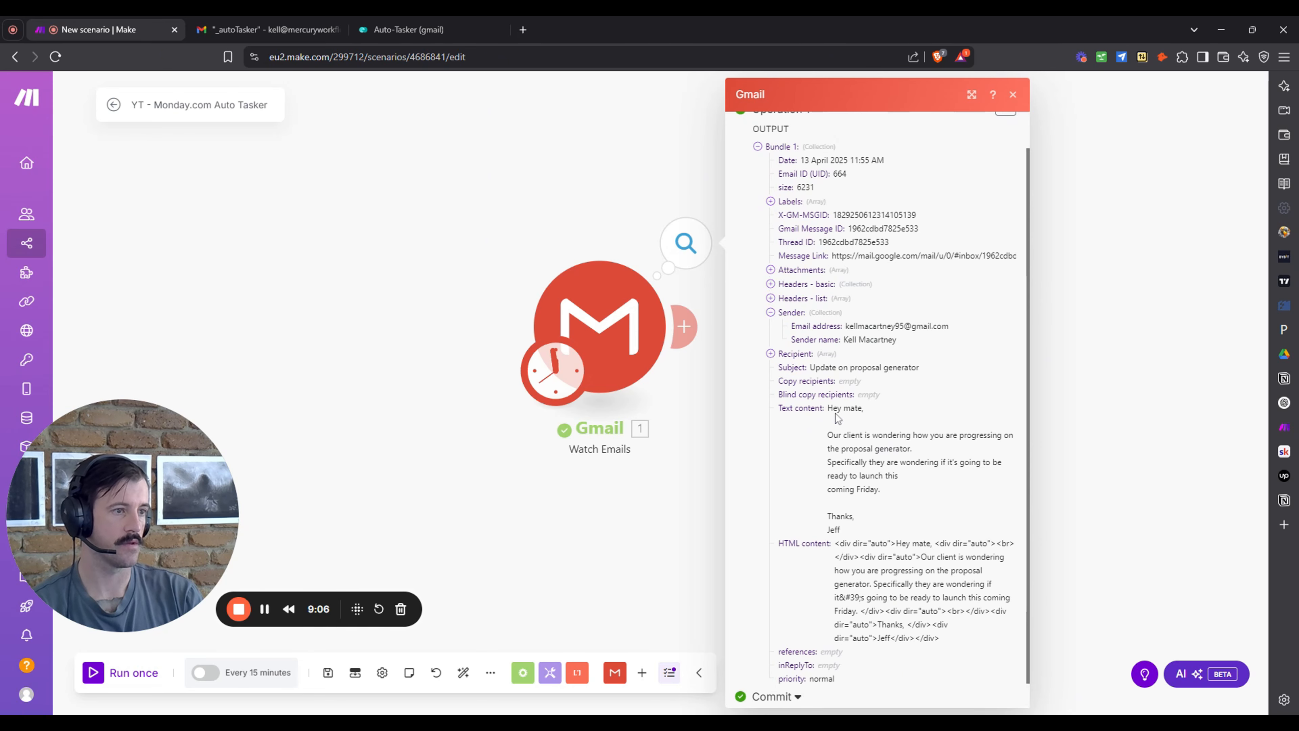
{"action": "left_click", "coordinate": [770, 312]}
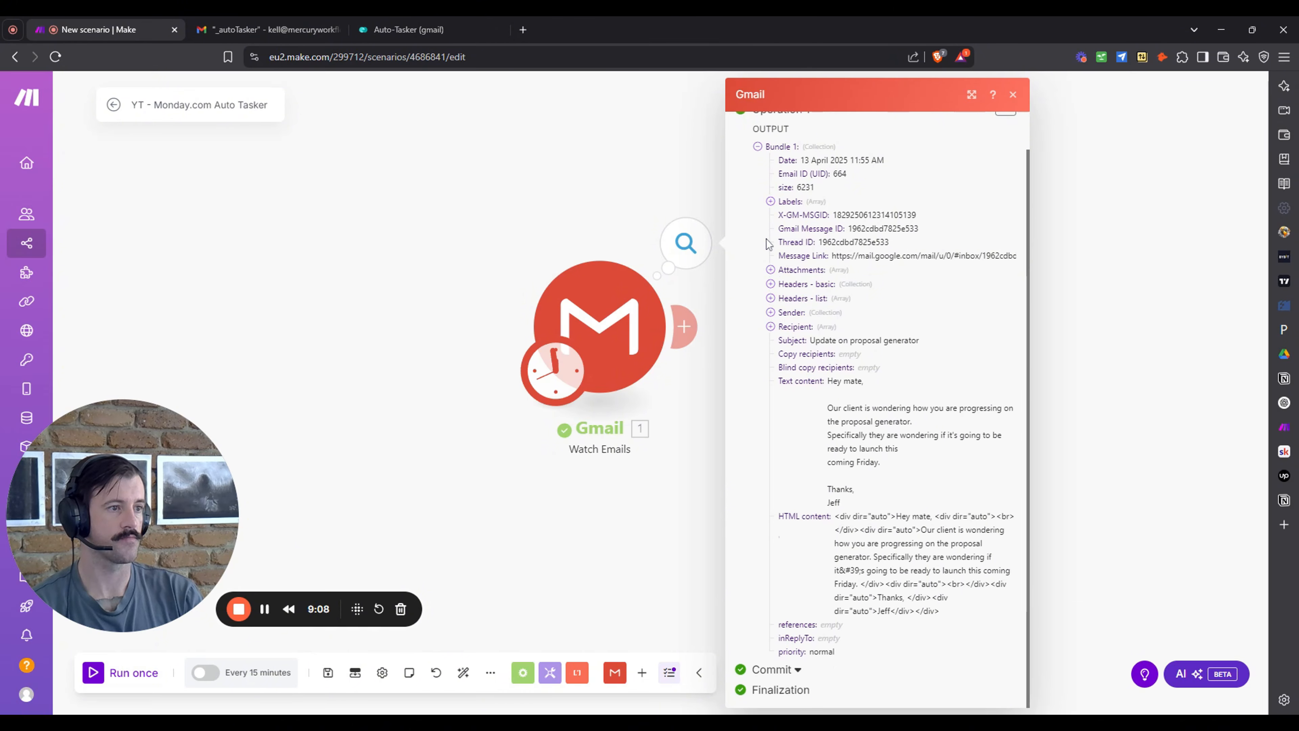
{"action": "left_click", "coordinate": [563, 138]}
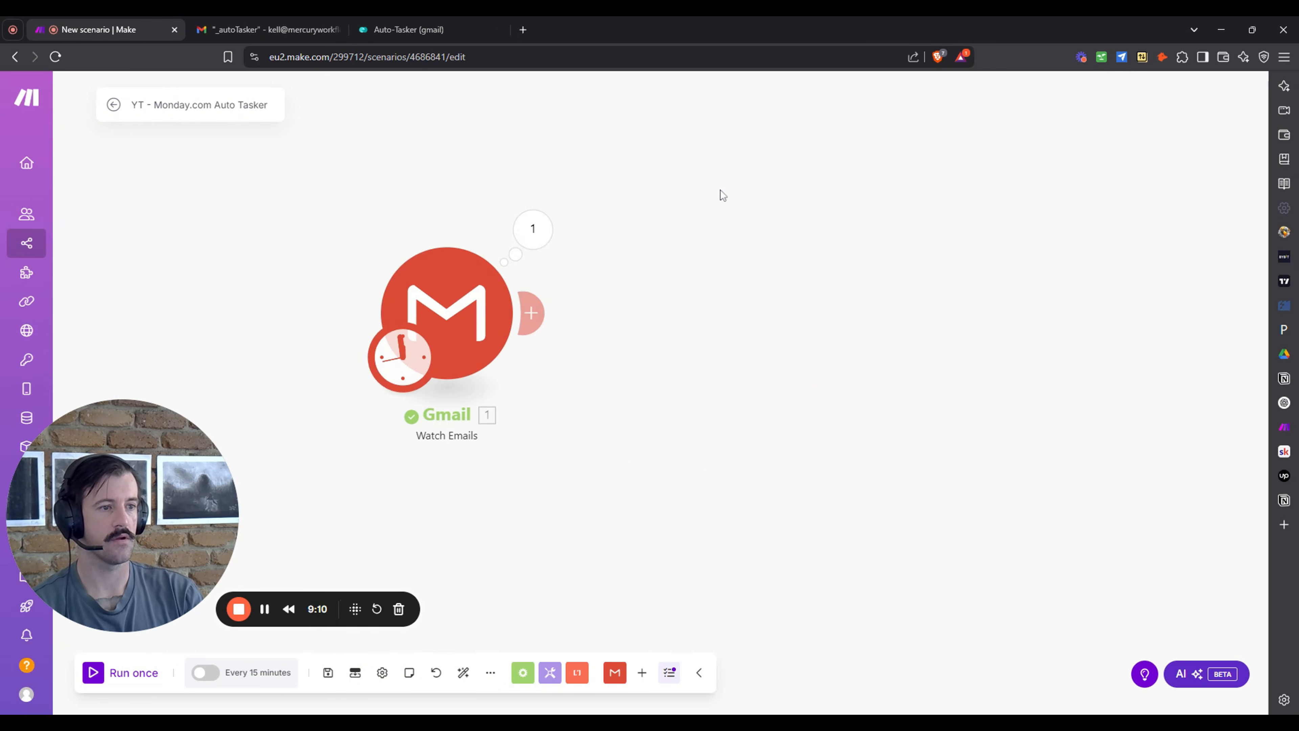
Add a Monday "Search Items in the Board by Column Values" module after the Gmail module.
{"action": "left_click", "coordinate": [536, 312]}
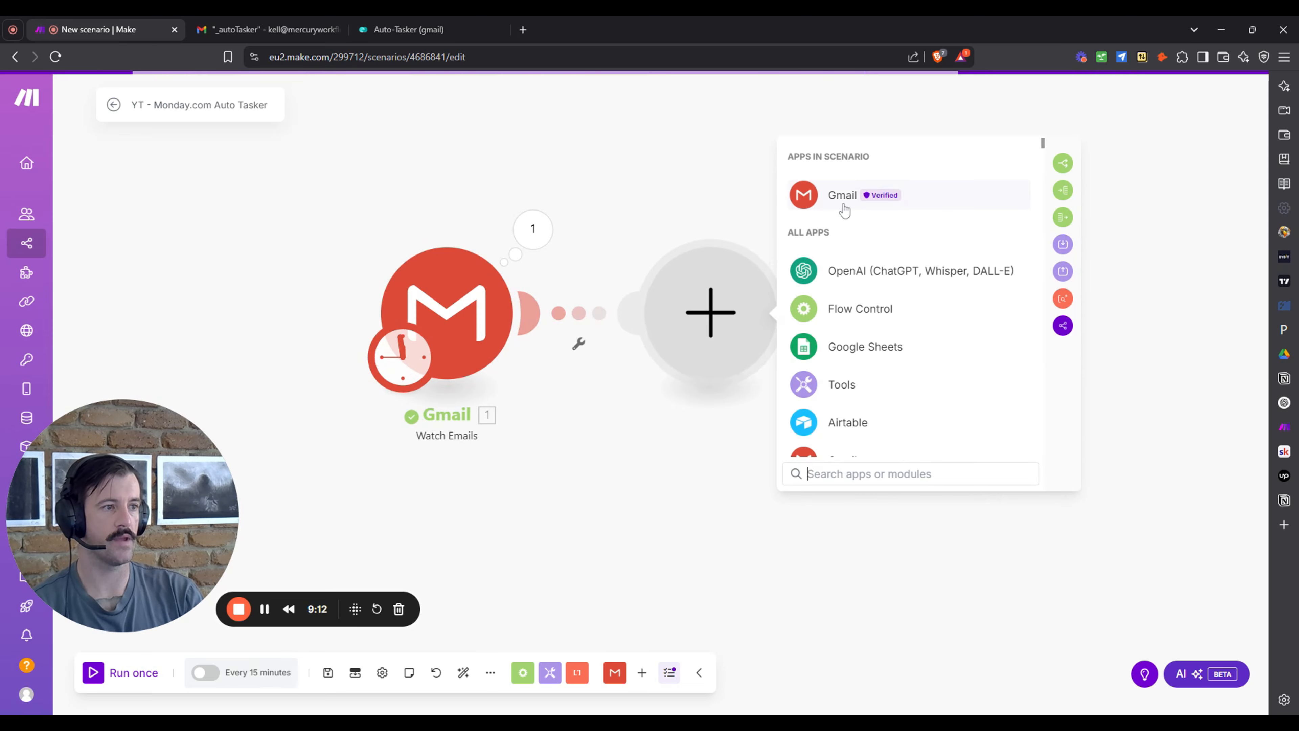
{"action": "scroll", "coordinate": [893, 371], "scroll_direction": "down", "scroll_amount": 3}
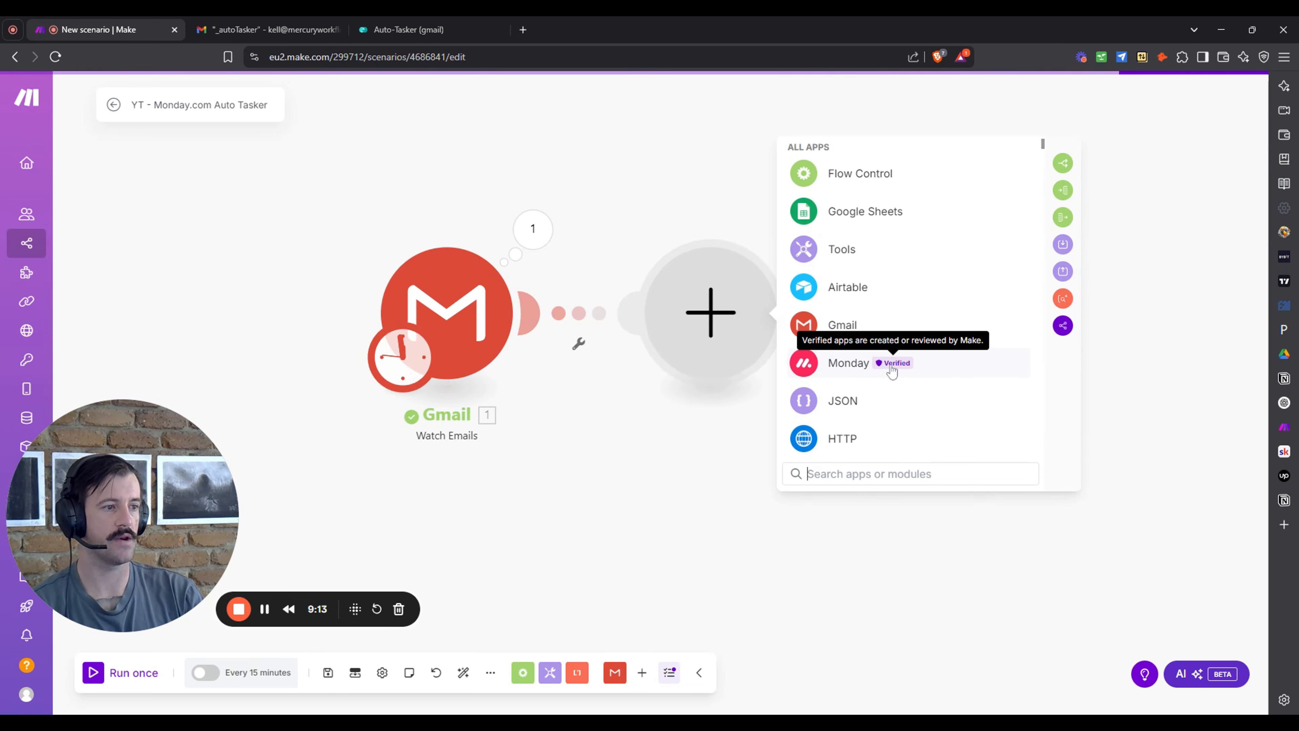
{"action": "left_click", "coordinate": [936, 367]}
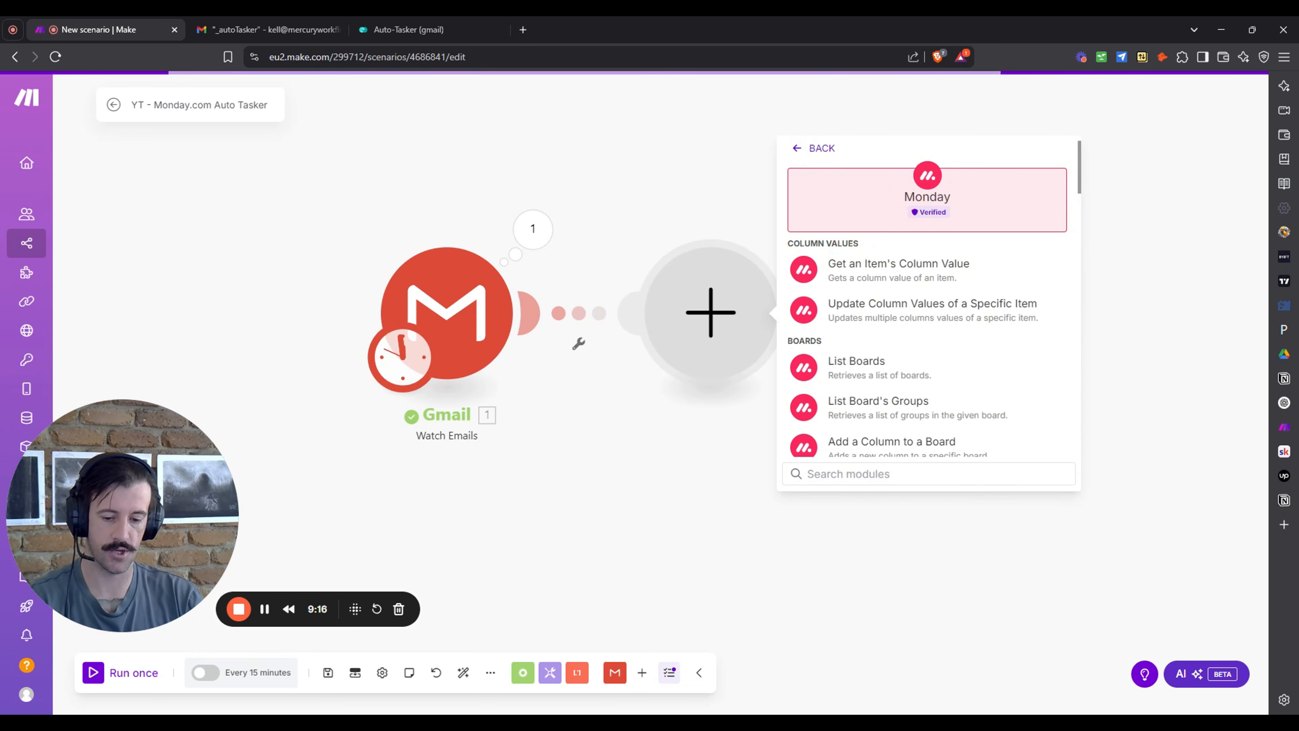
{"action": "type", "text": "sear"}
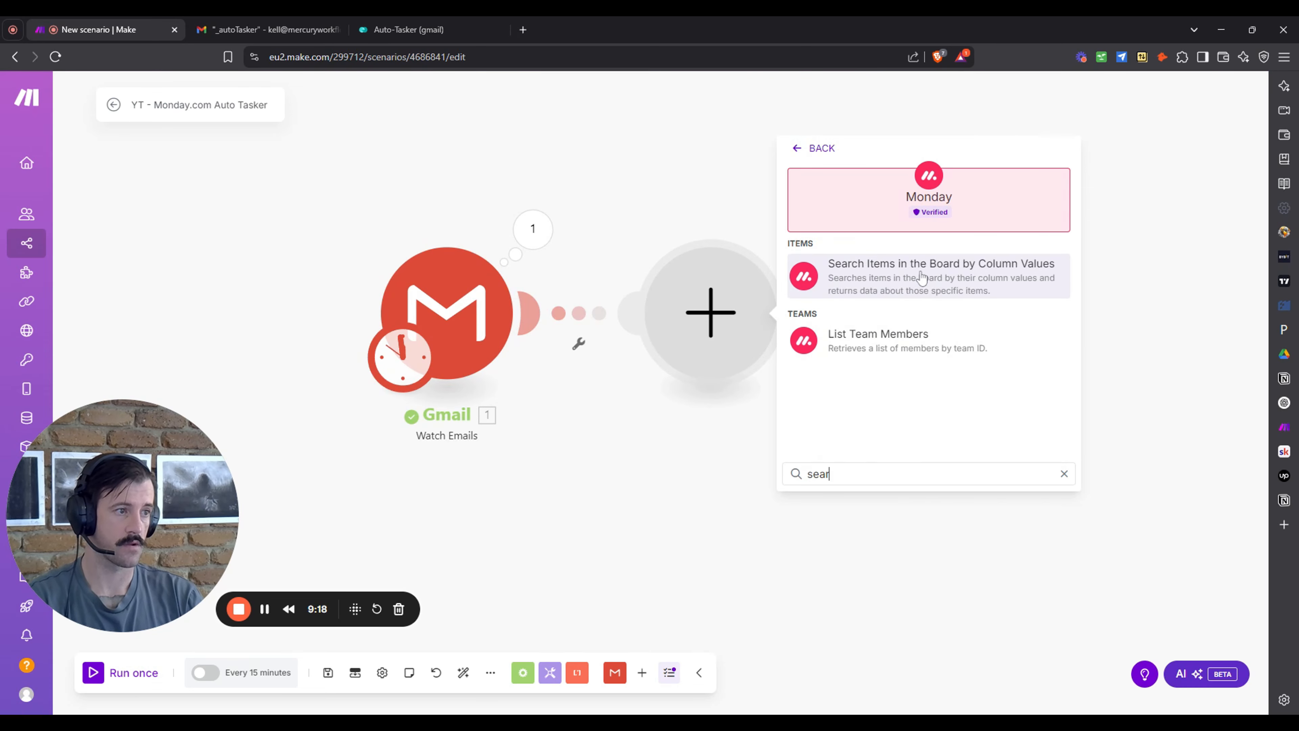
{"action": "left_click", "coordinate": [926, 278]}
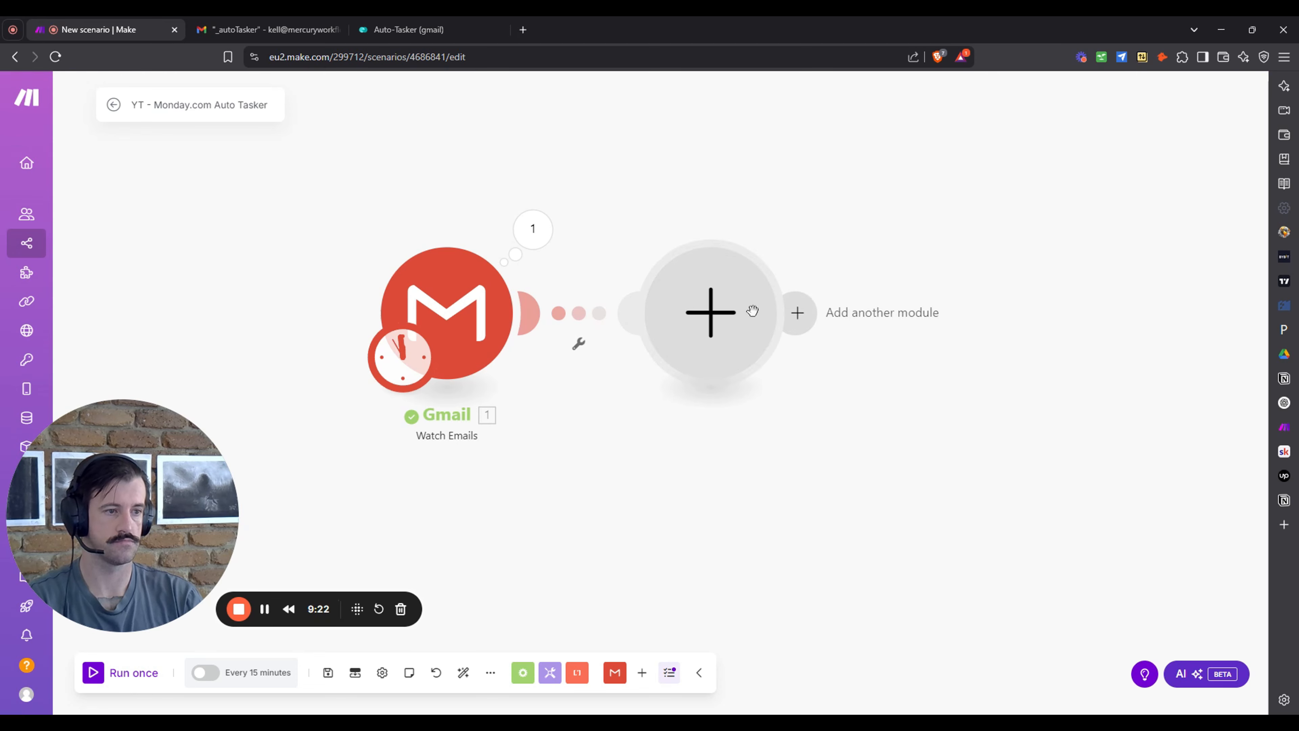
{"action": "left_click", "coordinate": [728, 319]}
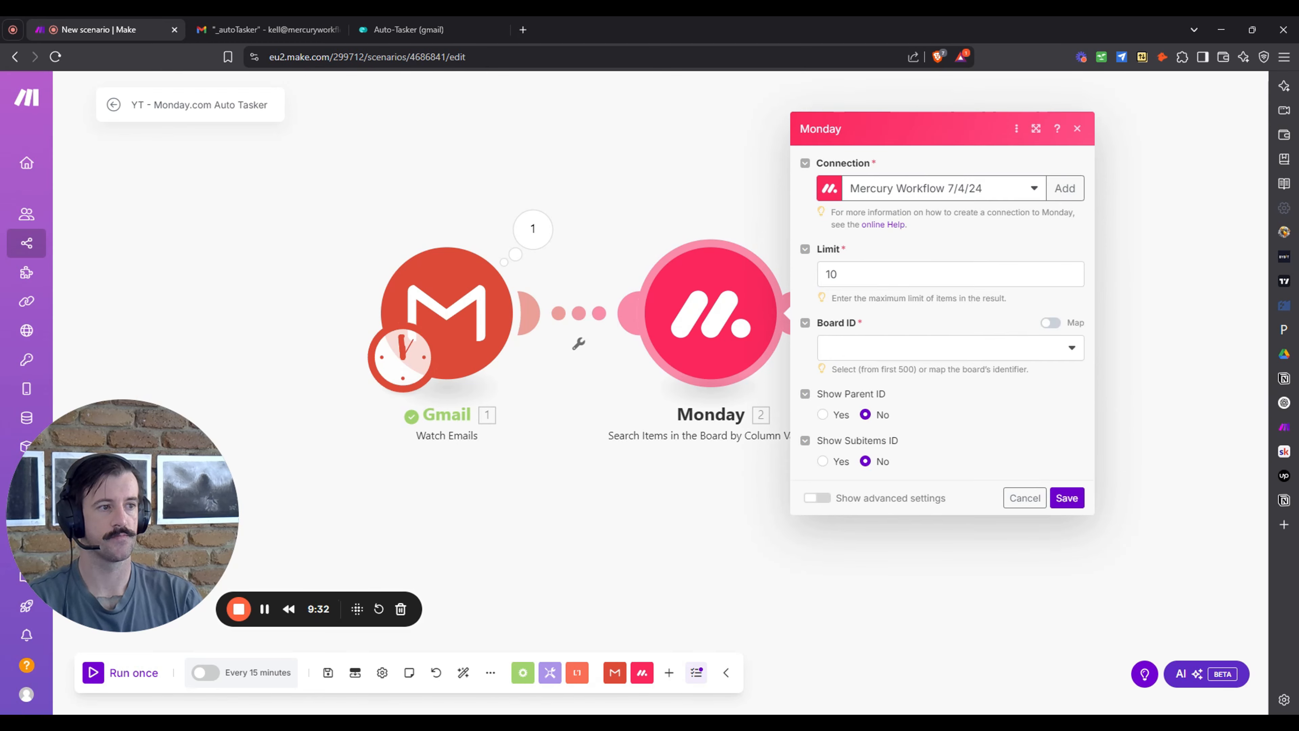
Set the Monday search module's limit to 1 and its board to Auto-Tasker (gmail).
{"action": "left_click", "coordinate": [934, 277]}
{"action": "key", "text": "BackSpace"}
{"action": "key", "text": "BackSpace"}
{"action": "type", "text": "1"}
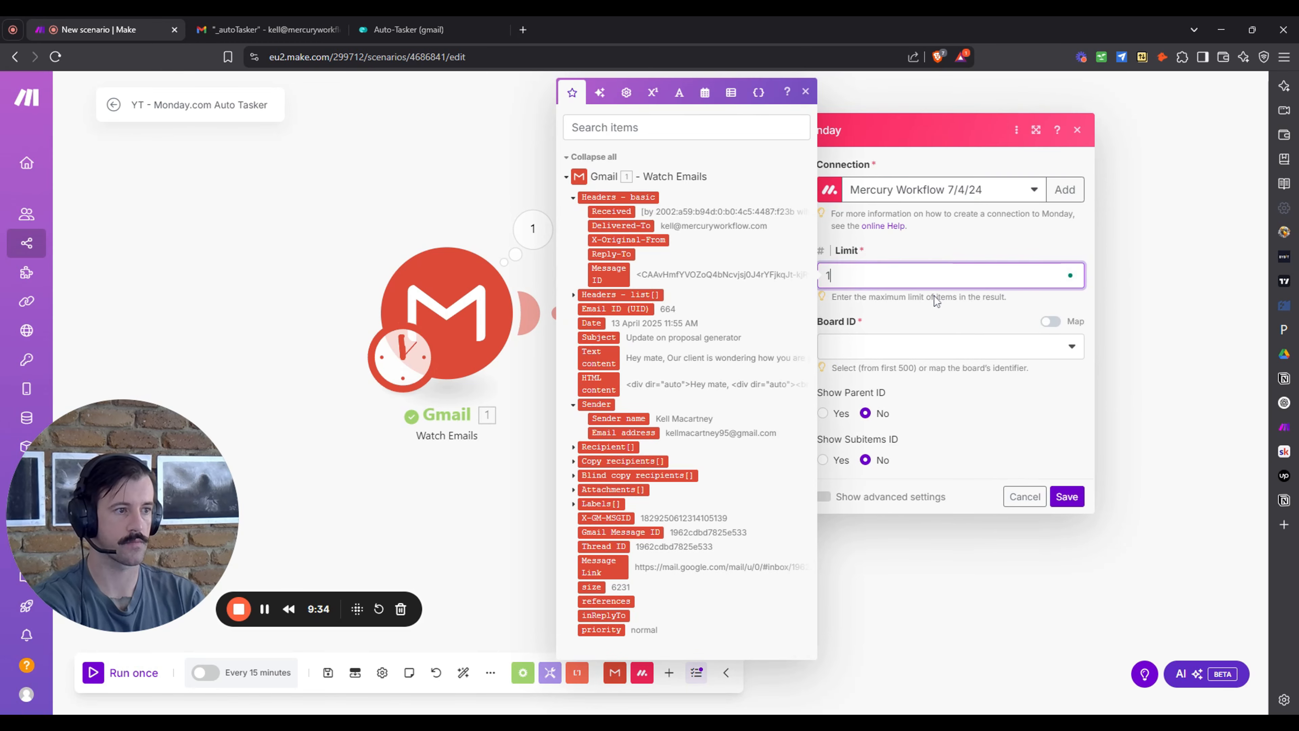
{"action": "left_click", "coordinate": [994, 354]}
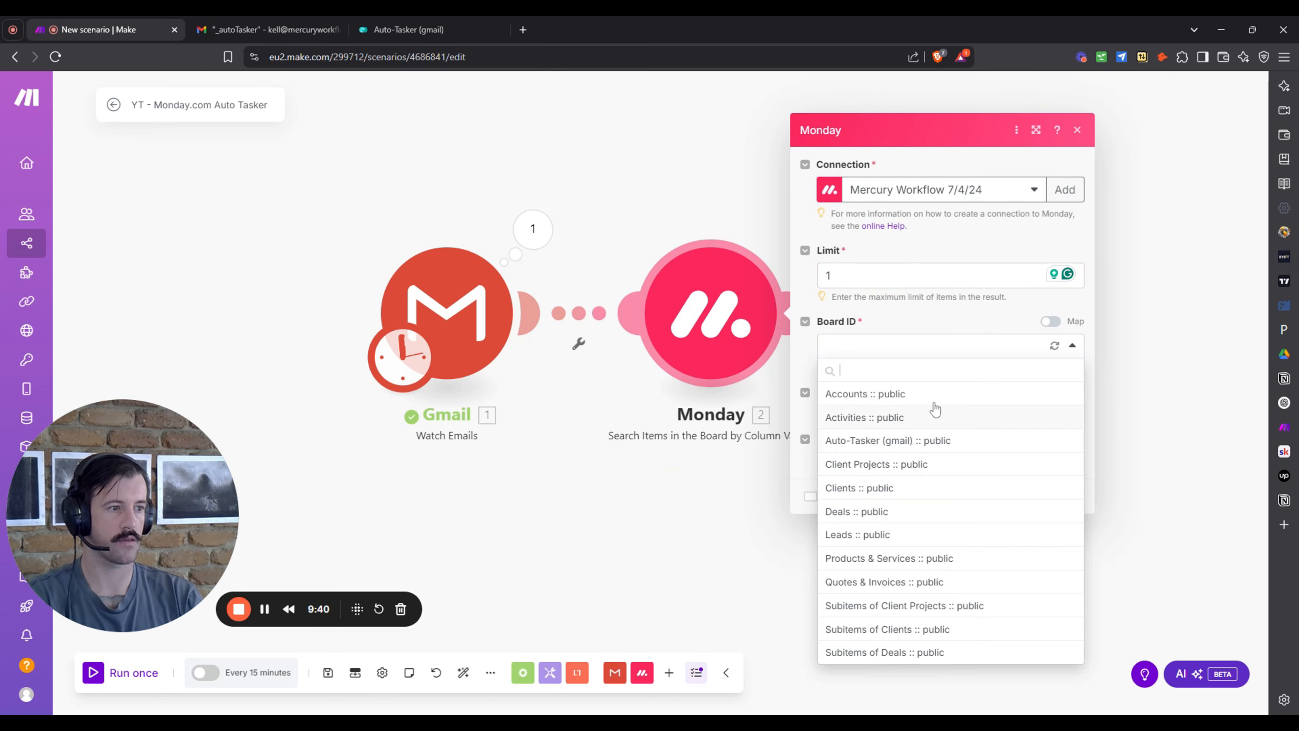
{"action": "left_click", "coordinate": [936, 441]}
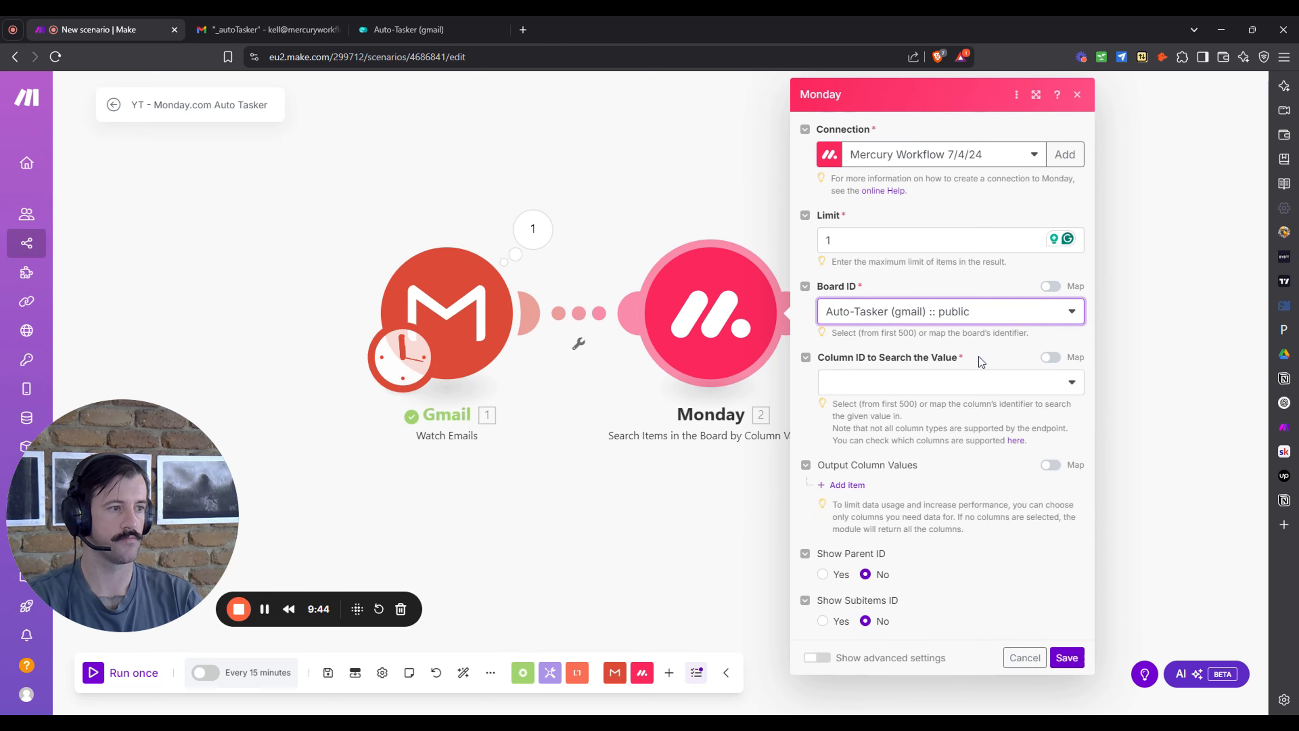
Search the Gmail Thread ID column for the Thread ID mapped from the Gmail module, and save the Monday module.
{"action": "left_click", "coordinate": [984, 382]}
{"action": "left_click", "coordinate": [984, 383]}
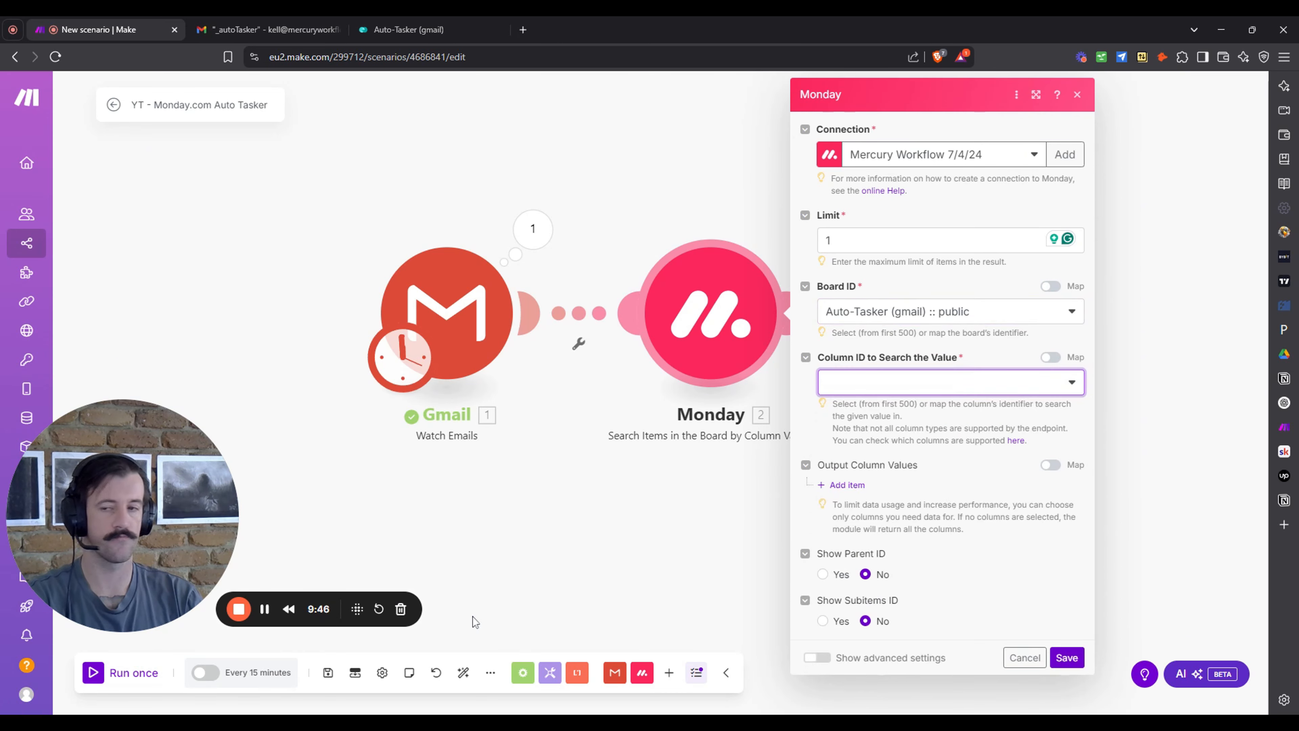
{"action": "left_click", "coordinate": [932, 394]}
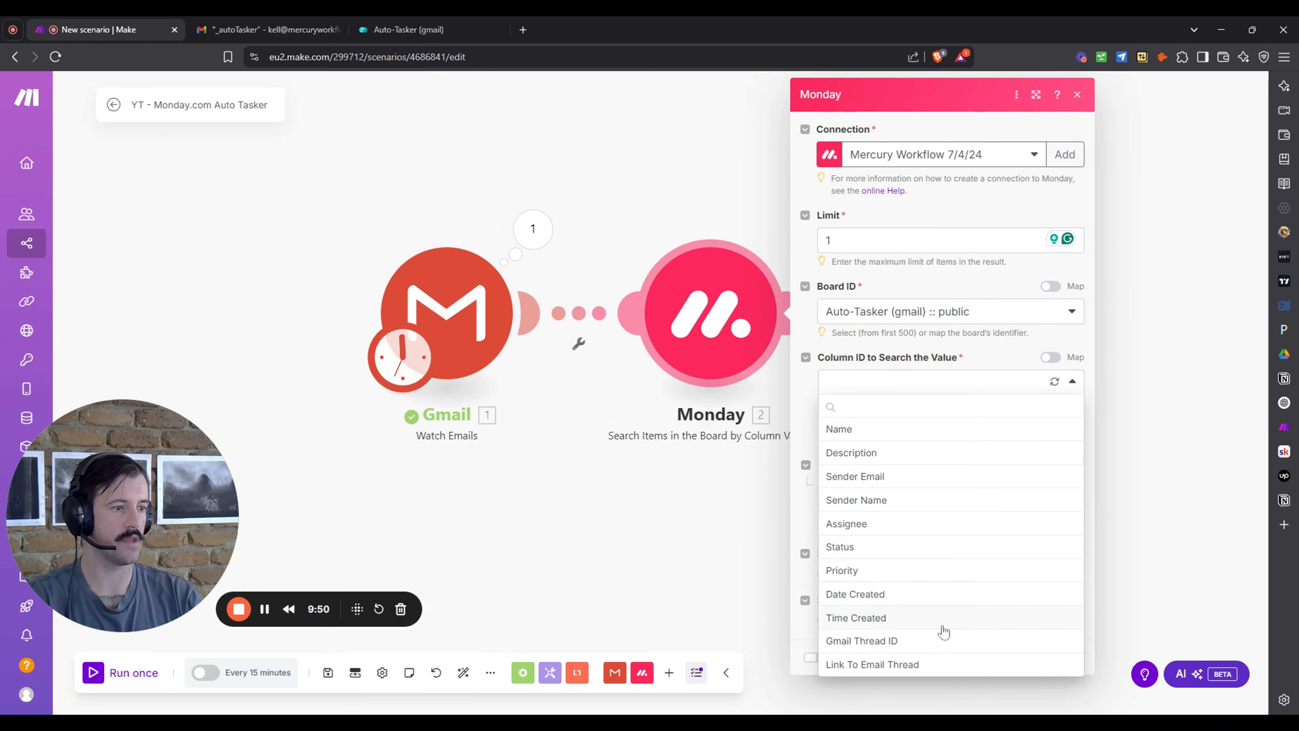
{"action": "left_click", "coordinate": [933, 646]}
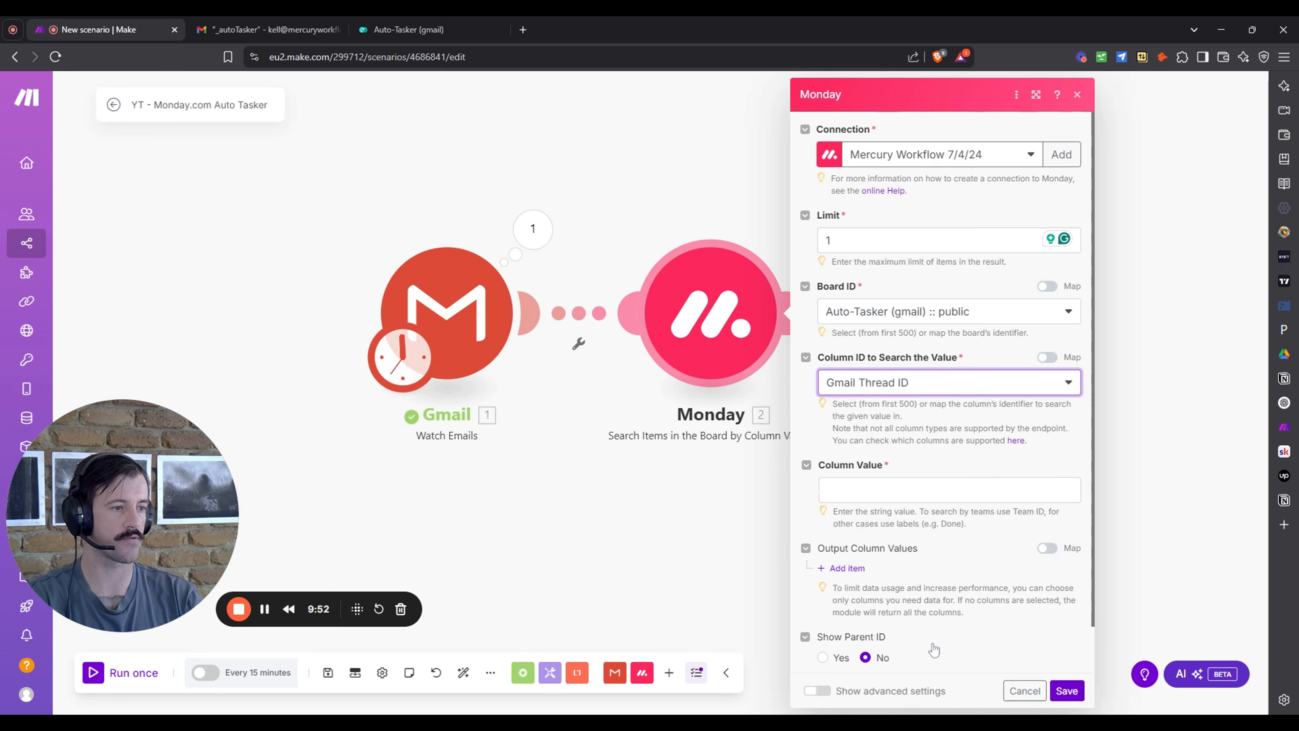
{"action": "left_click", "coordinate": [947, 489]}
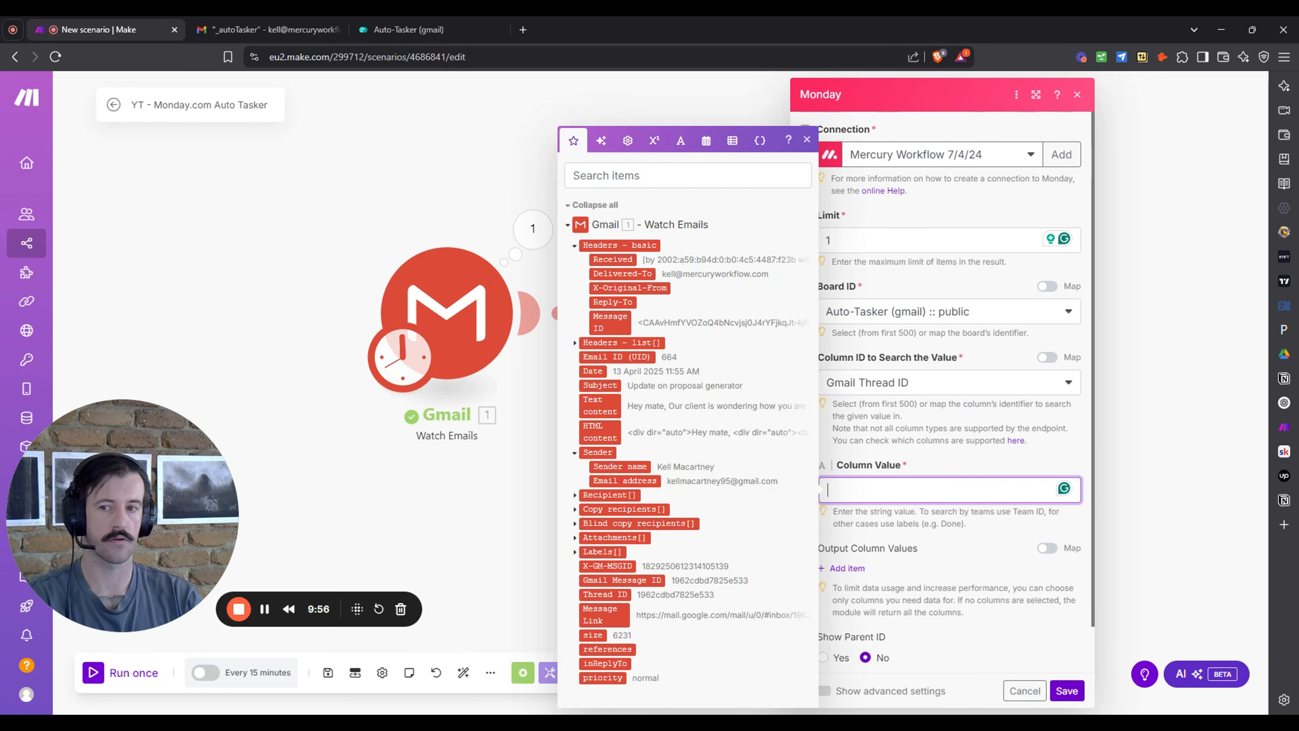
{"action": "left_click", "coordinate": [605, 595]}
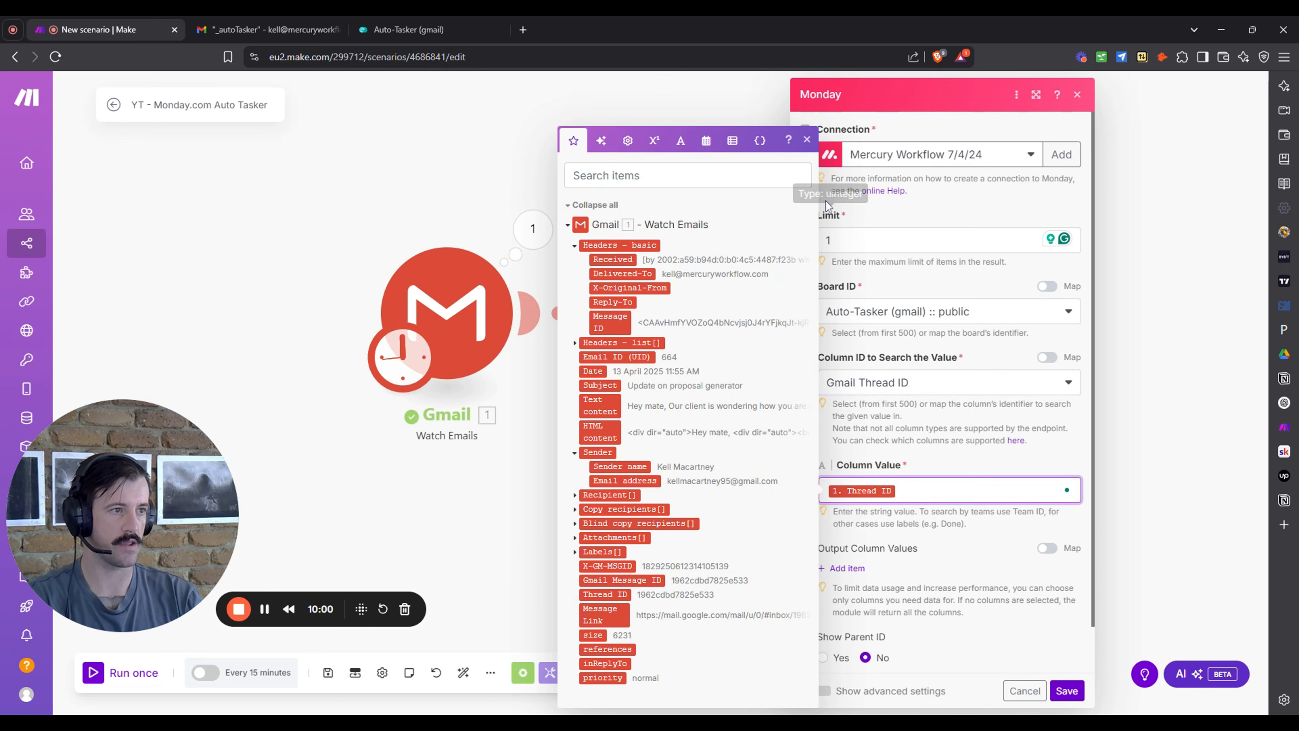
{"action": "left_click", "coordinate": [807, 143]}
{"action": "scroll", "coordinate": [945, 540], "scroll_direction": "down", "scroll_amount": 1}
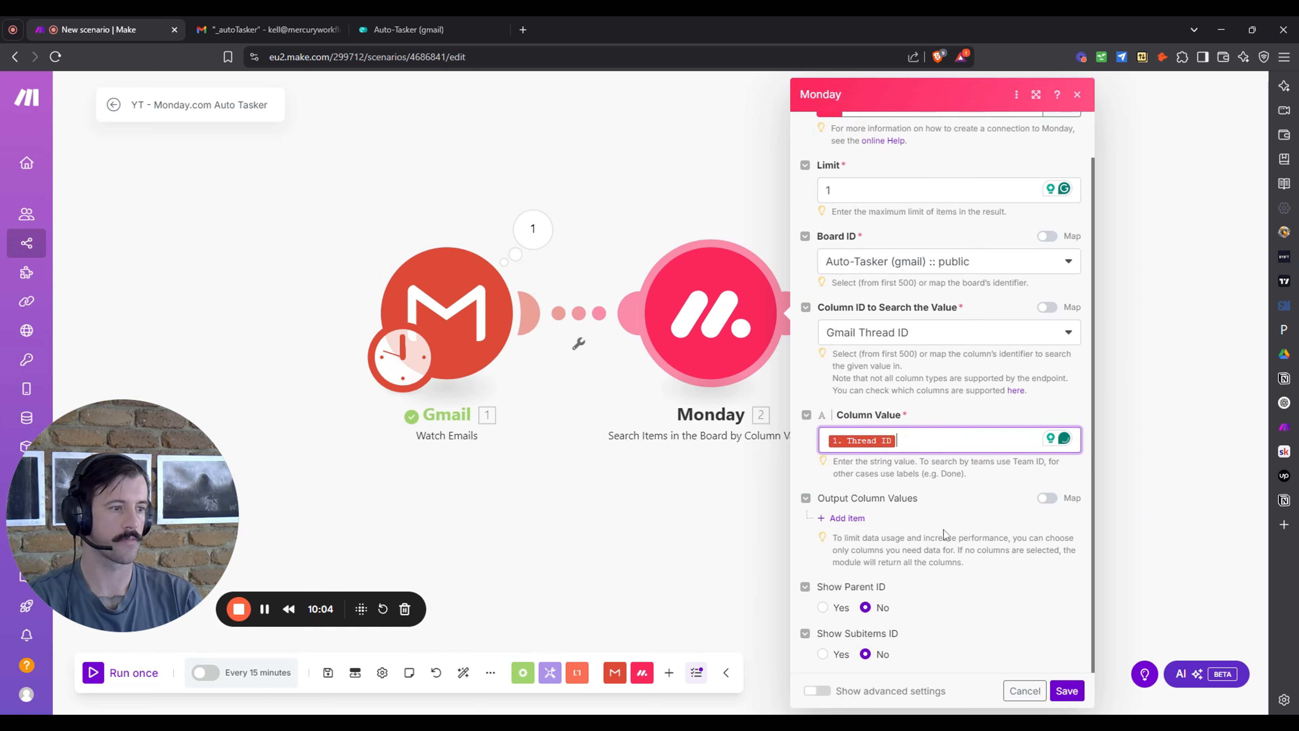
{"action": "left_click", "coordinate": [1062, 699]}
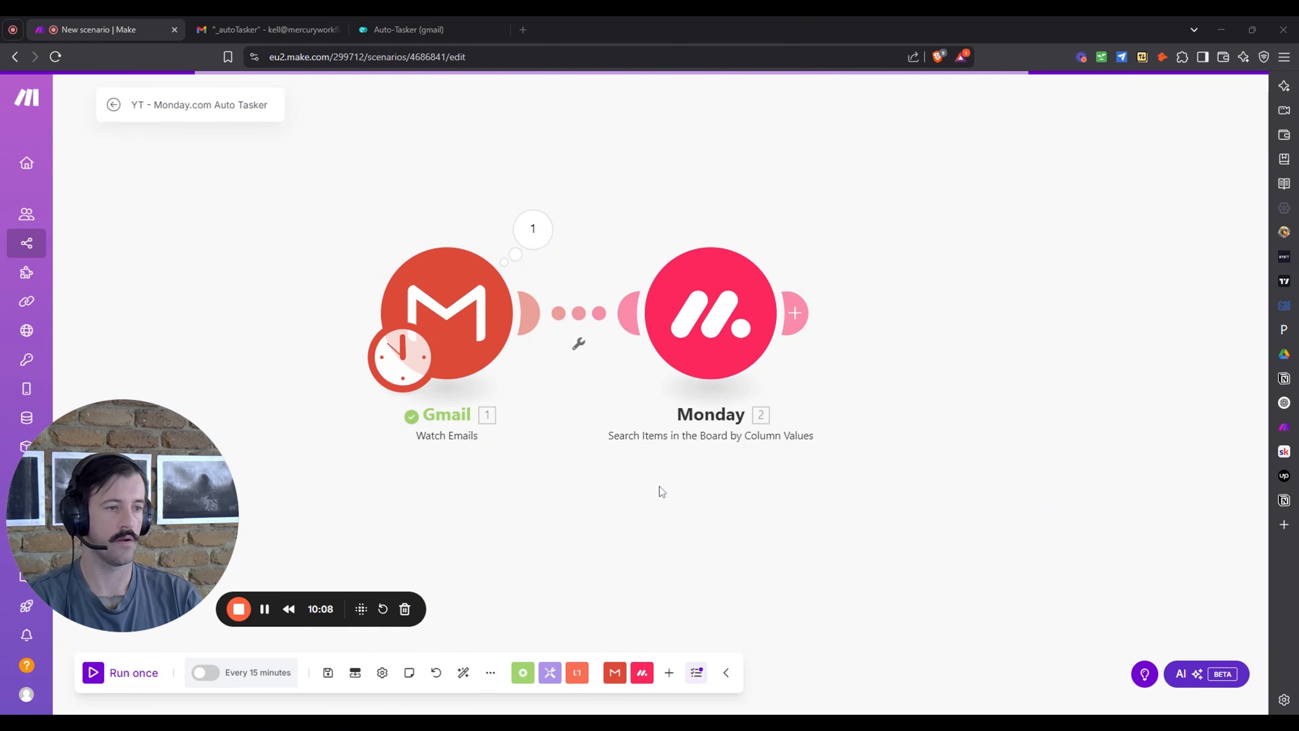
Add a Flow Control Router after the Monday search module and give it two routes.
{"action": "left_click", "coordinate": [523, 672]}
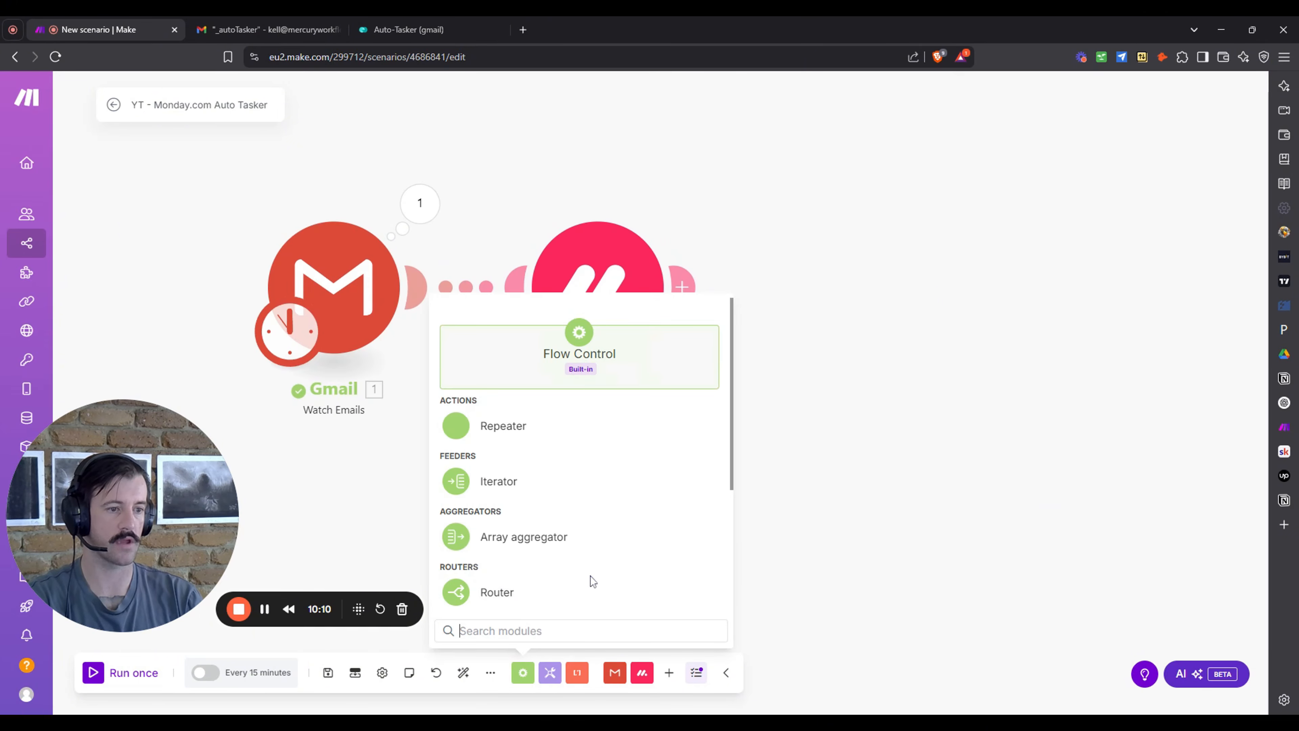
{"action": "left_click", "coordinate": [583, 592]}
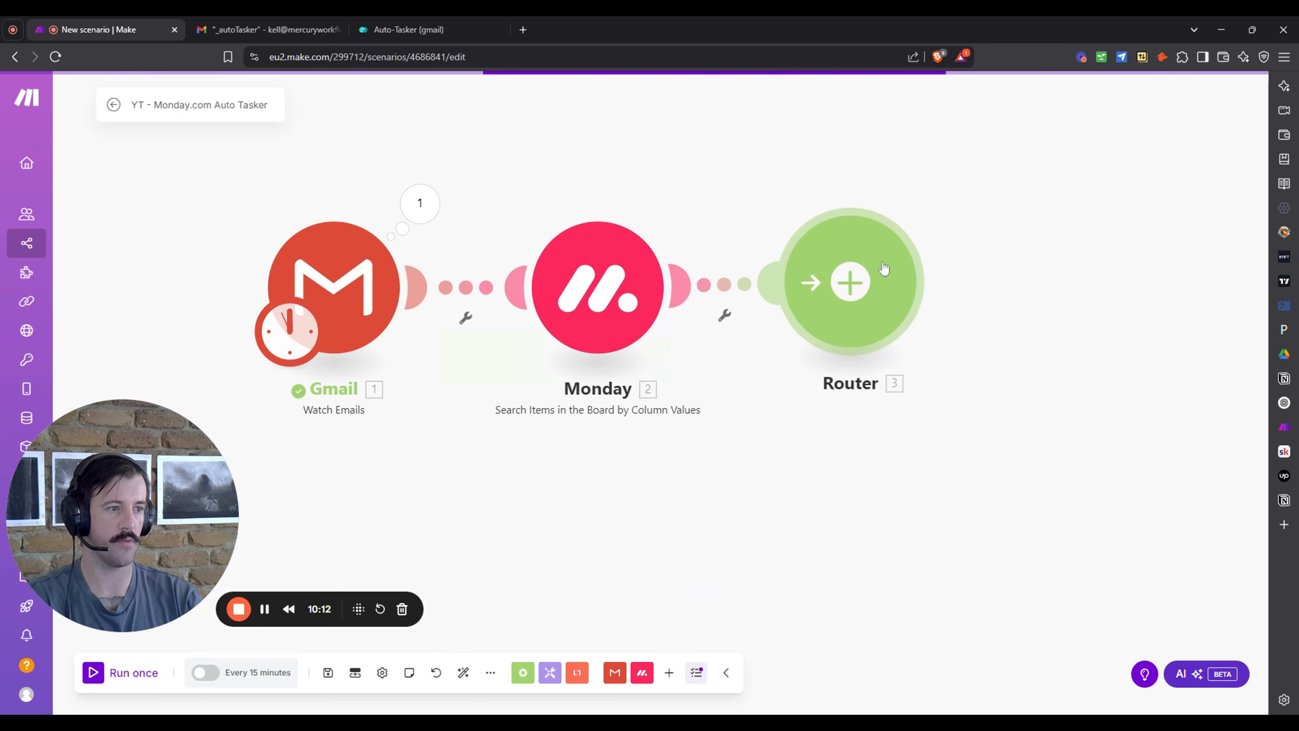
{"action": "left_click_drag", "start_coordinate": [884, 268], "coordinate": [913, 278]}
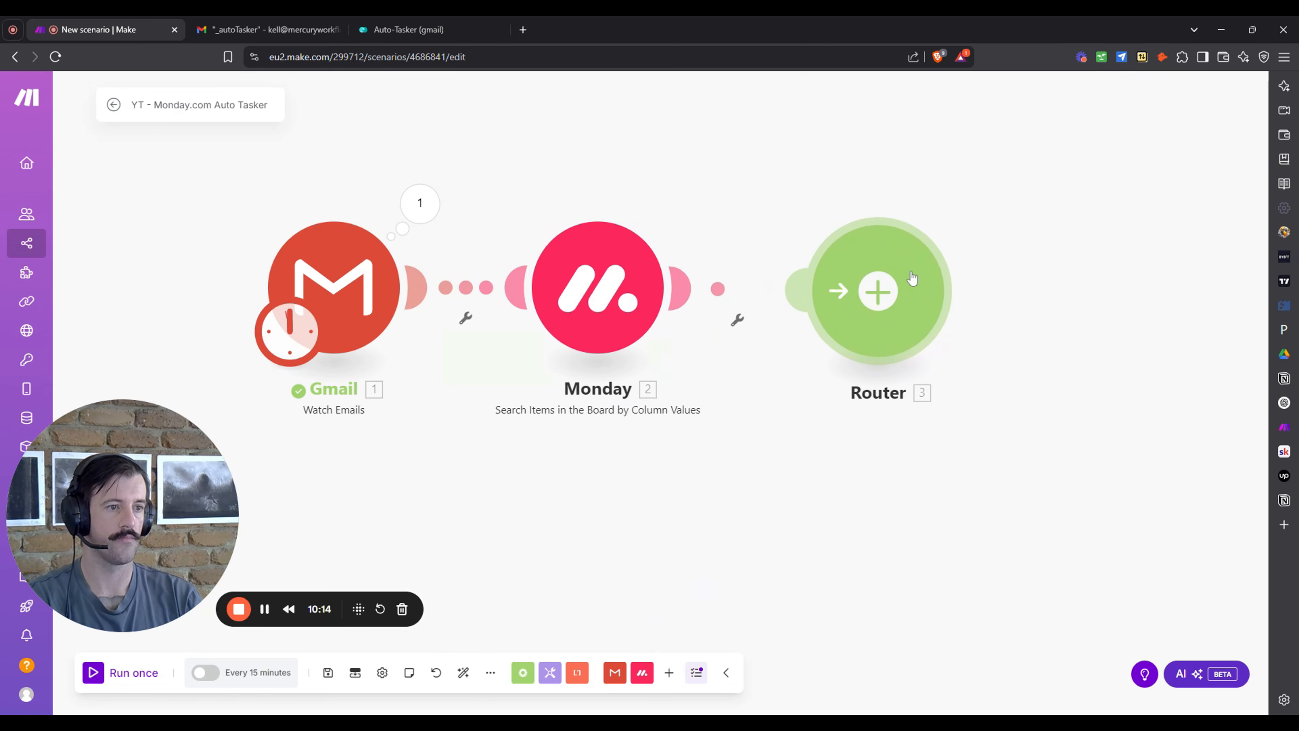
{"action": "left_click_drag", "start_coordinate": [1110, 333], "coordinate": [876, 404]}
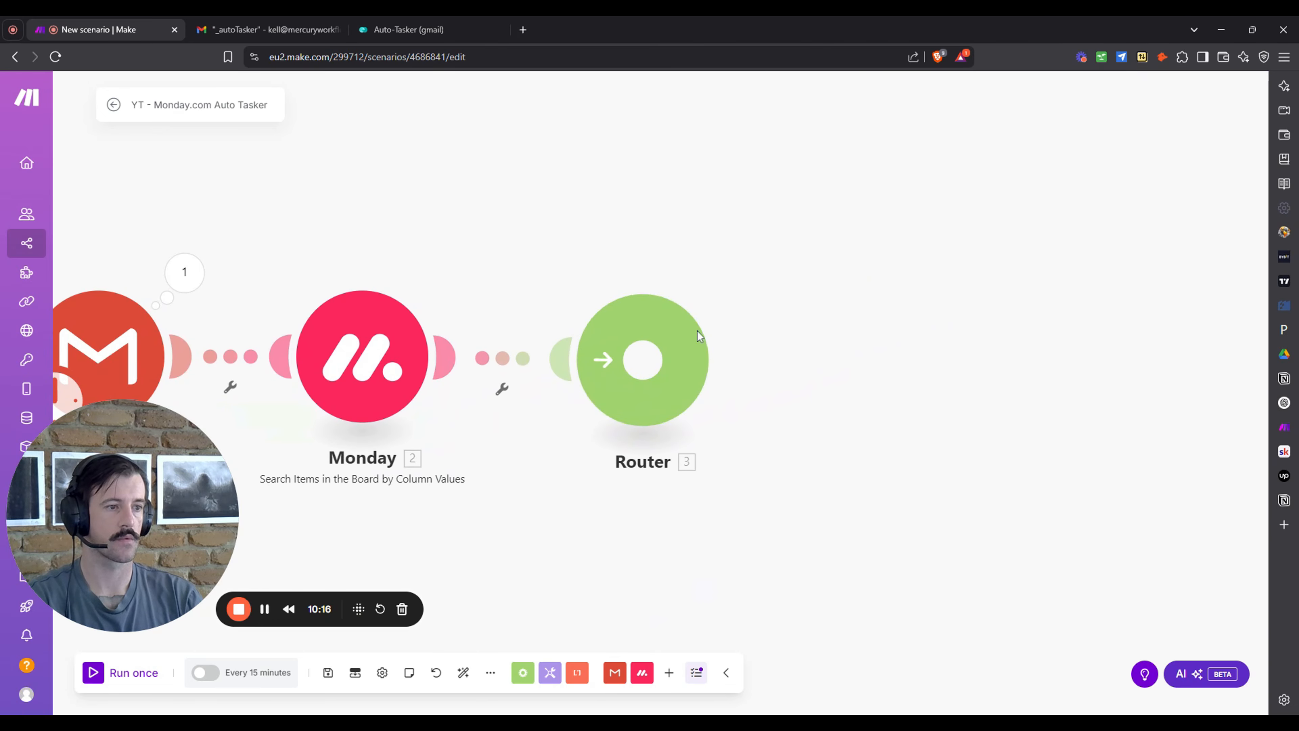
{"action": "left_click", "coordinate": [658, 362]}
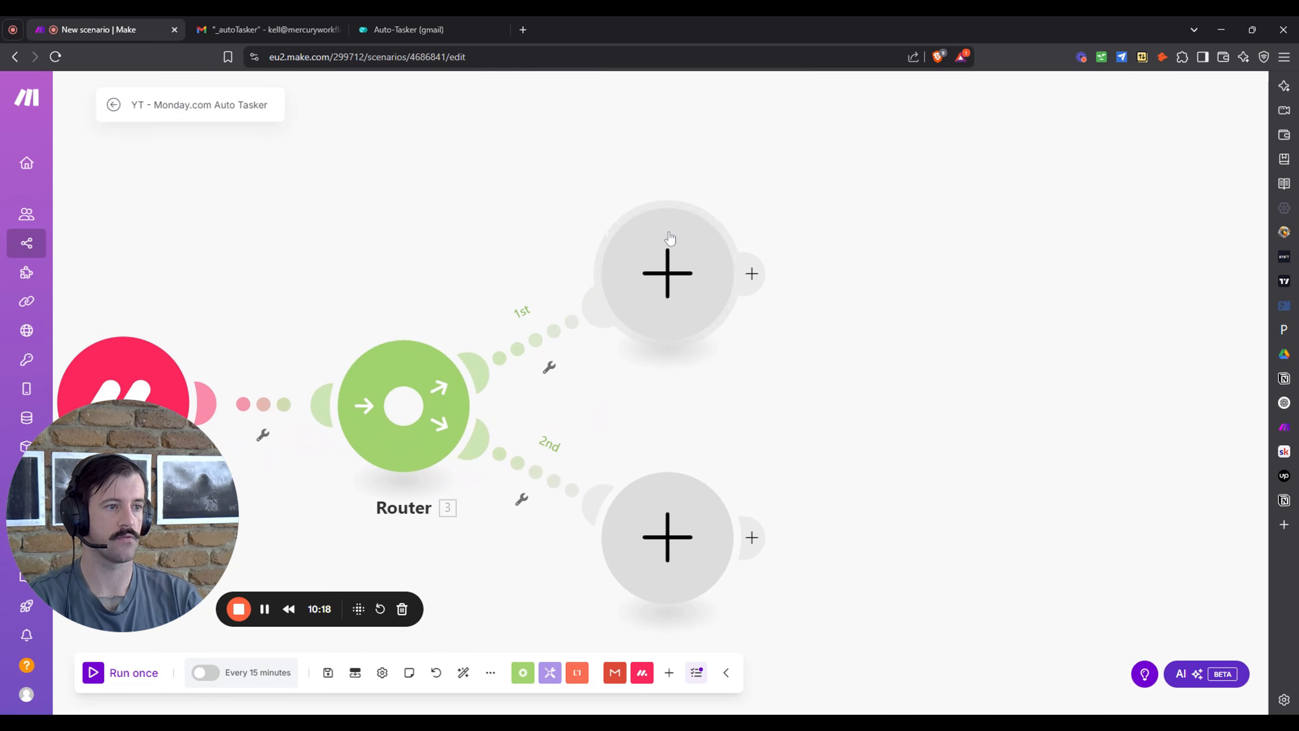
Add an OpenAI Create a Completion module on the router's first route and choose the gpt-4o (system) model.
{"action": "left_click", "coordinate": [673, 239]}
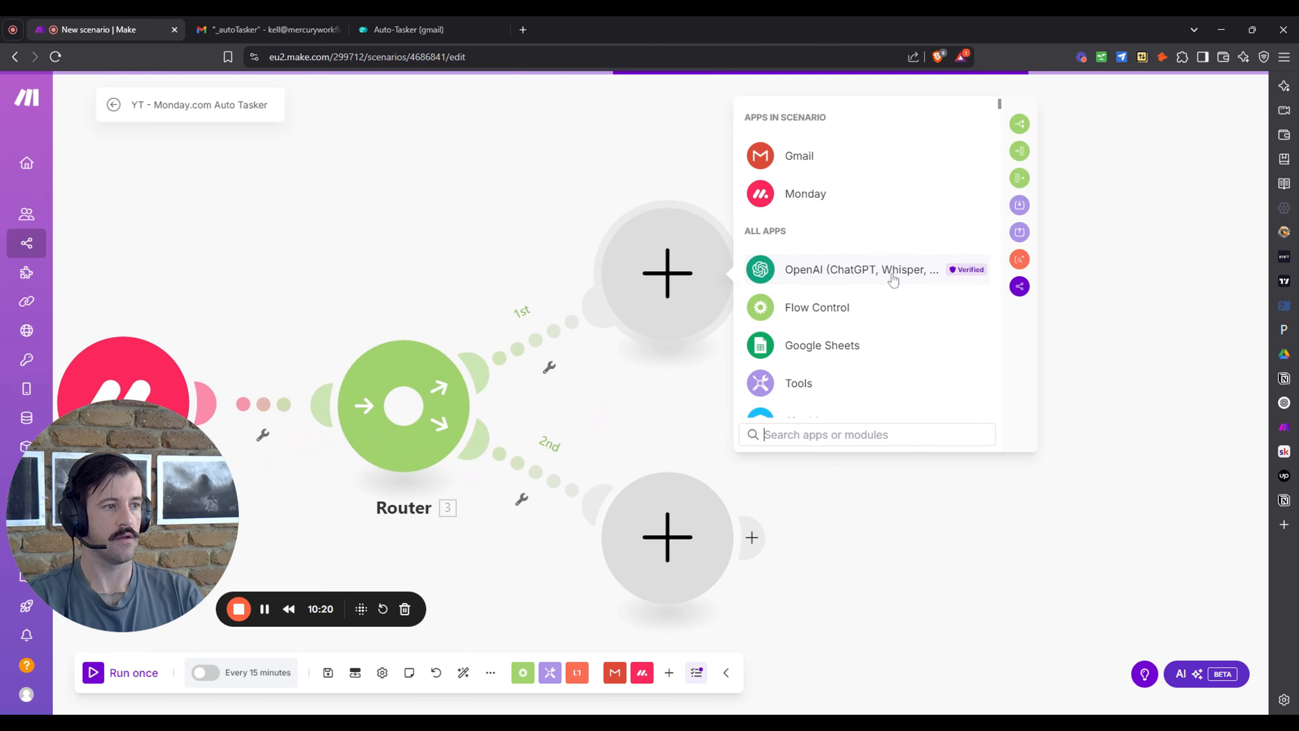
{"action": "left_click", "coordinate": [832, 280]}
{"action": "key", "text": "Escape"}
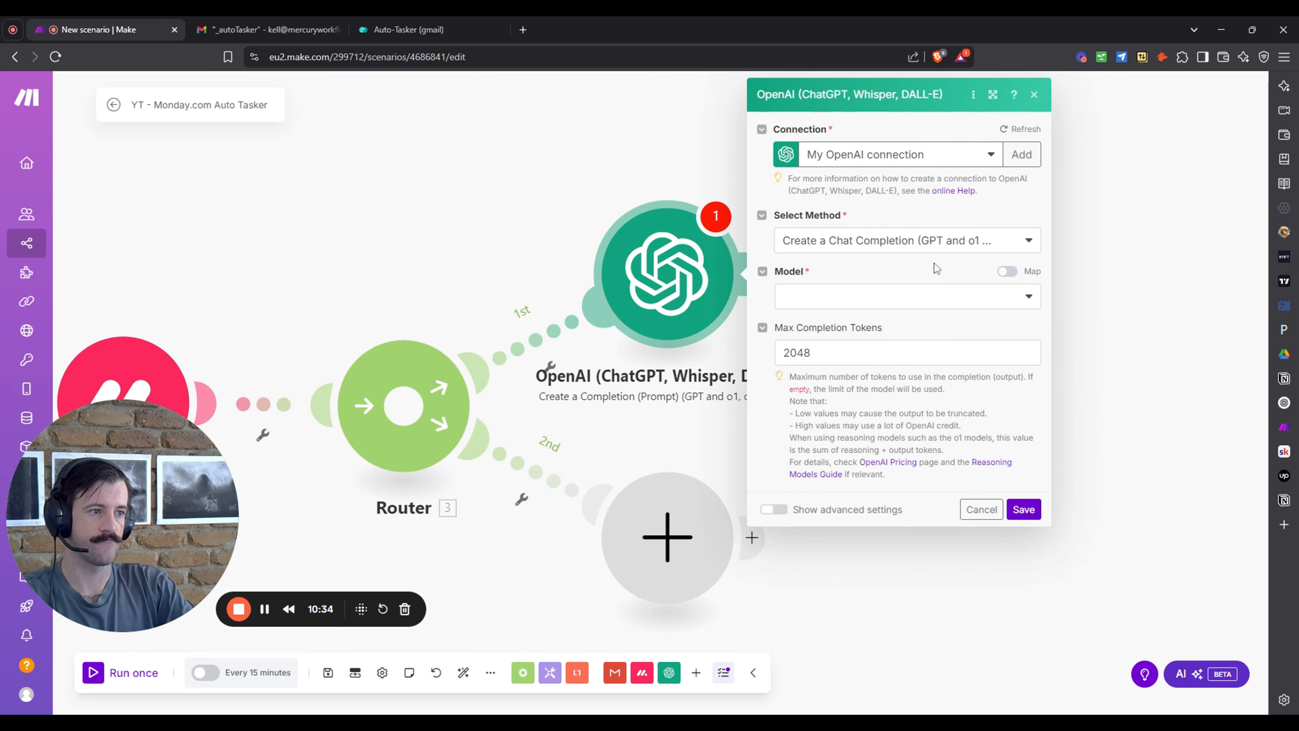
{"action": "left_click", "coordinate": [930, 296]}
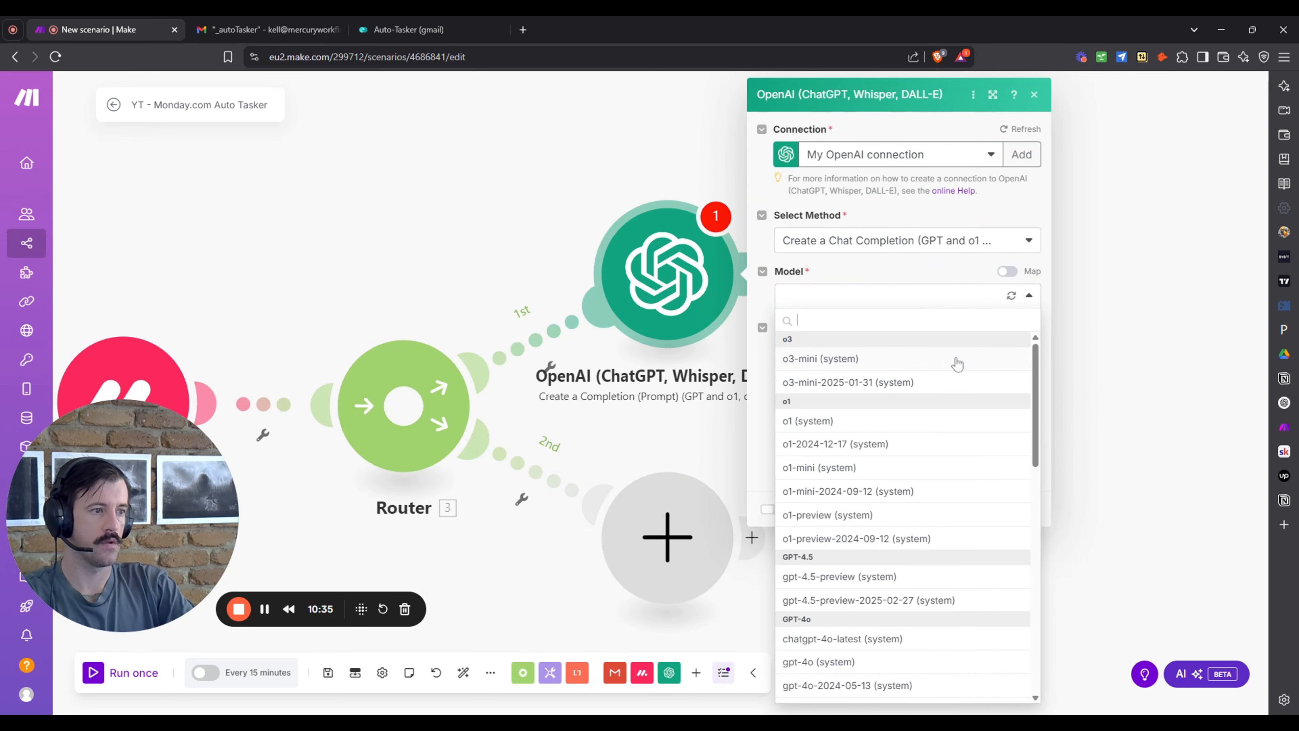
{"action": "left_click", "coordinate": [901, 661]}
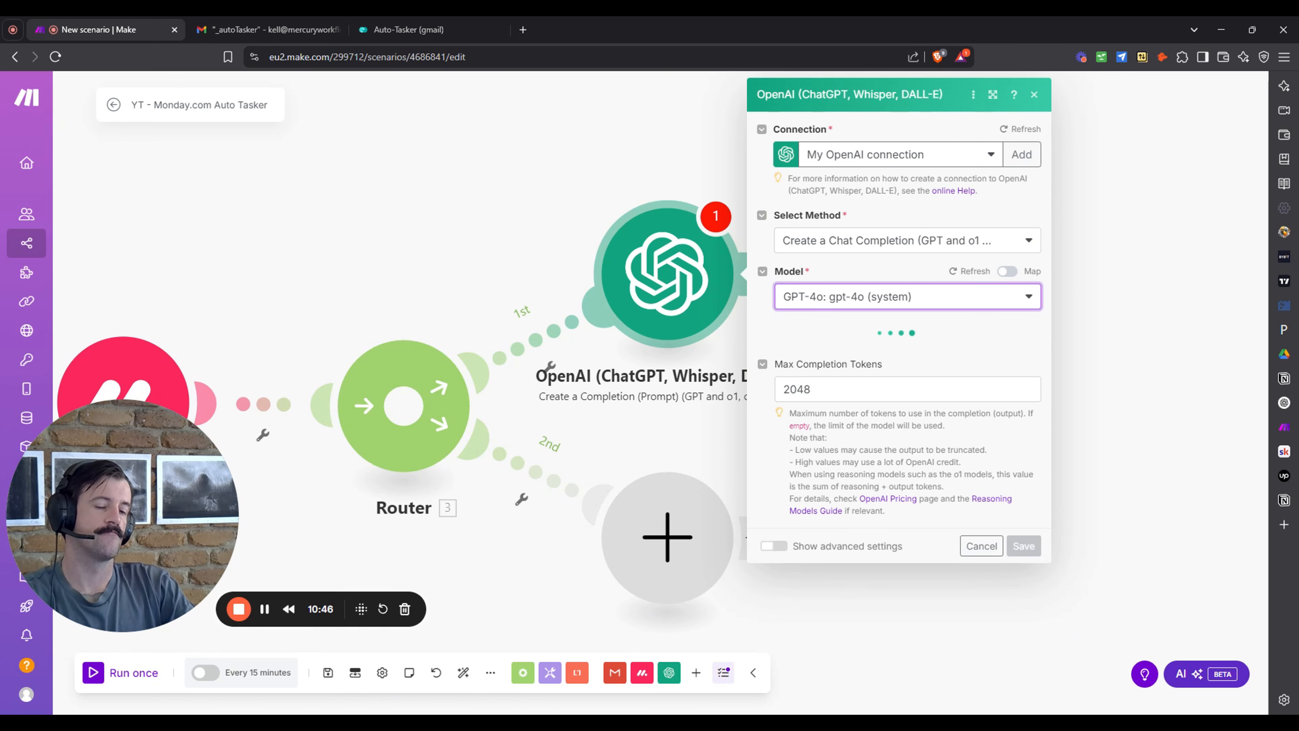
Give Message 1 the Developer / System role and a prompt to turn incoming emails into tasks with Task Title and Description, formatted as JSON.
{"action": "left_click", "coordinate": [828, 348]}
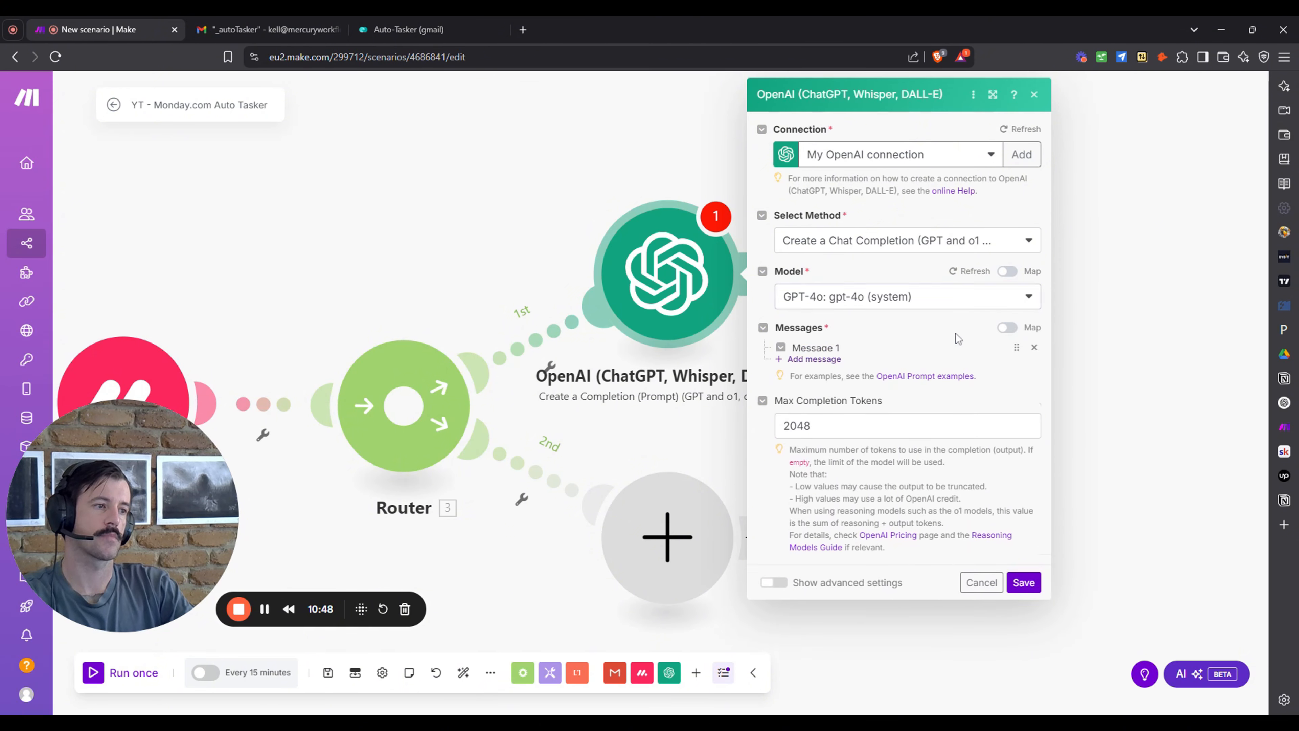
{"action": "left_click", "coordinate": [901, 391]}
{"action": "left_click", "coordinate": [880, 462]}
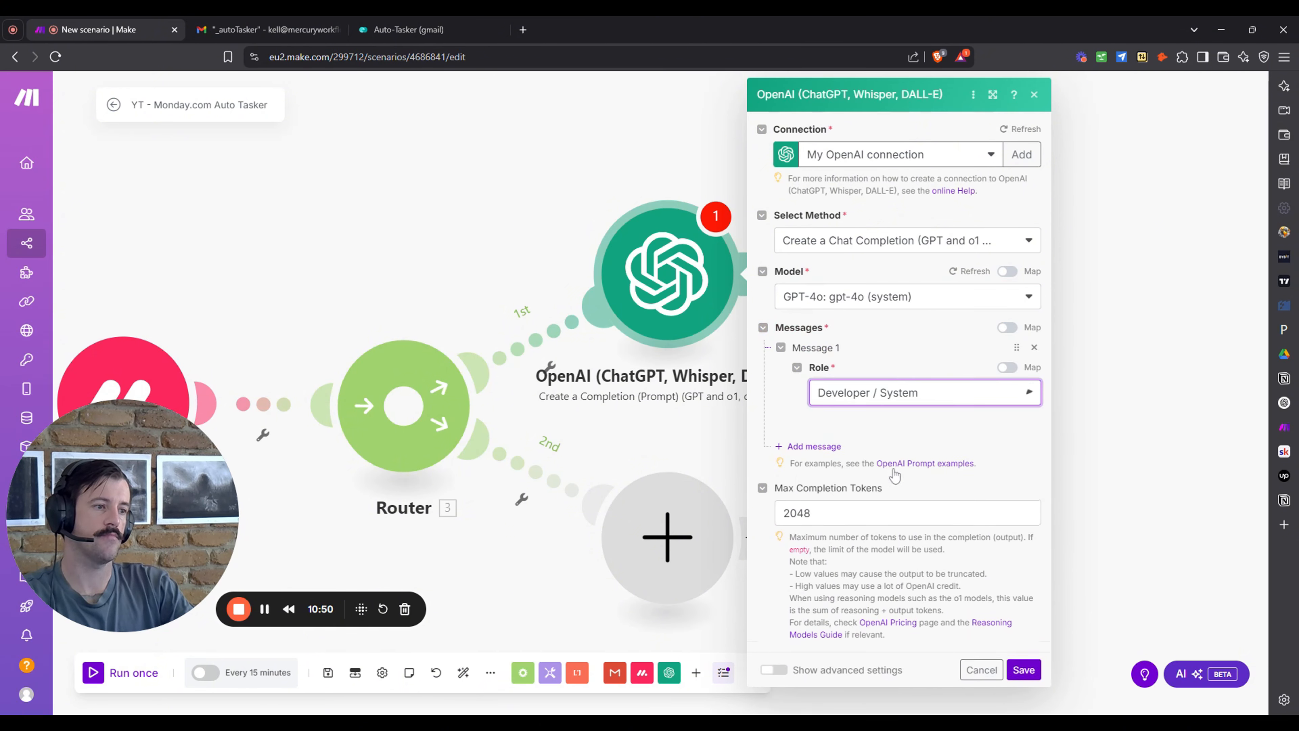
{"action": "left_click", "coordinate": [869, 448]}
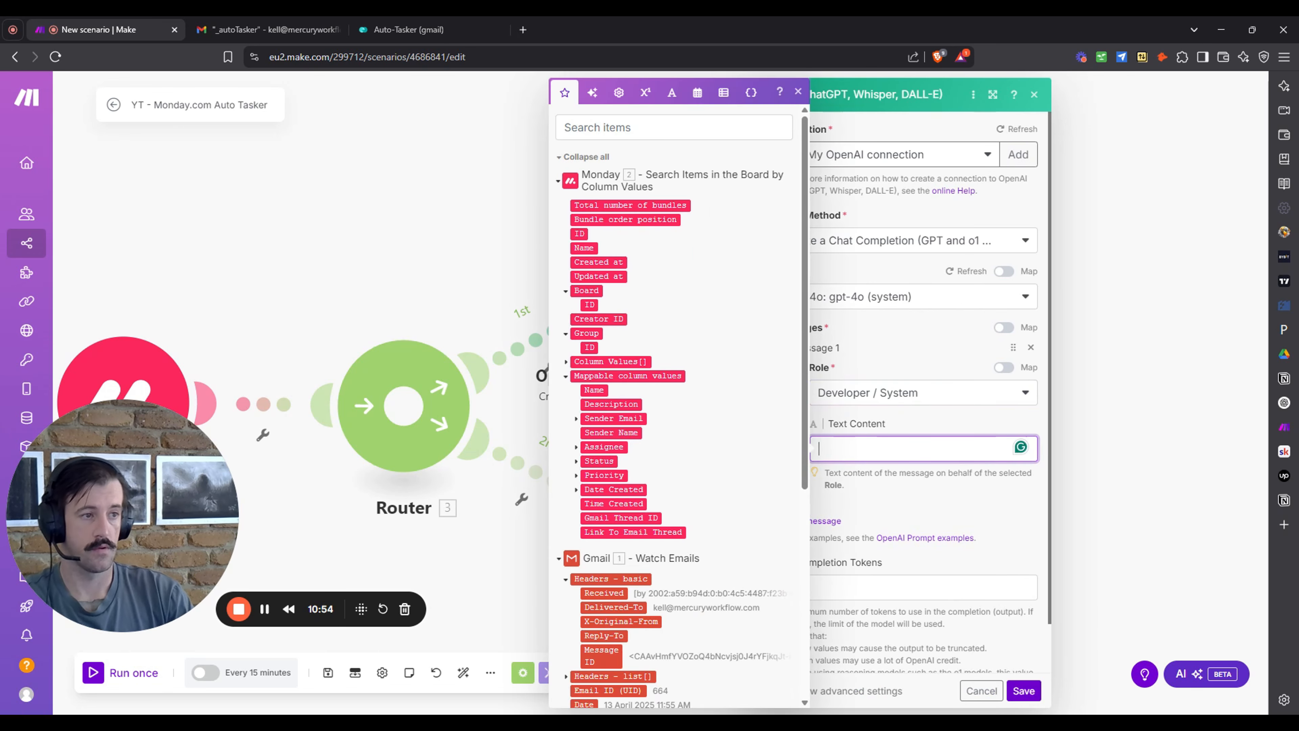
{"action": "left_click", "coordinate": [798, 92]}
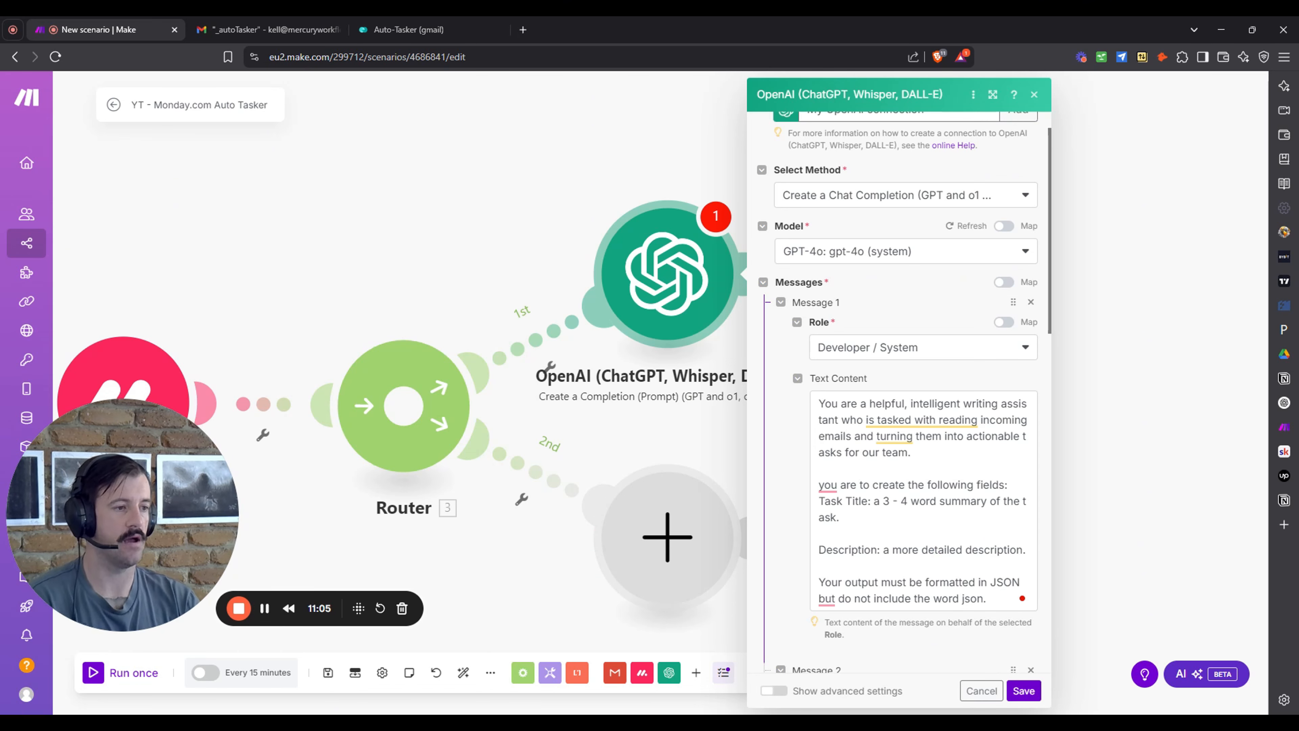
Review the system prompt in Message 1 and the user message that passes the Gmail text content for analysis.
{"action": "left_click", "coordinate": [900, 438]}
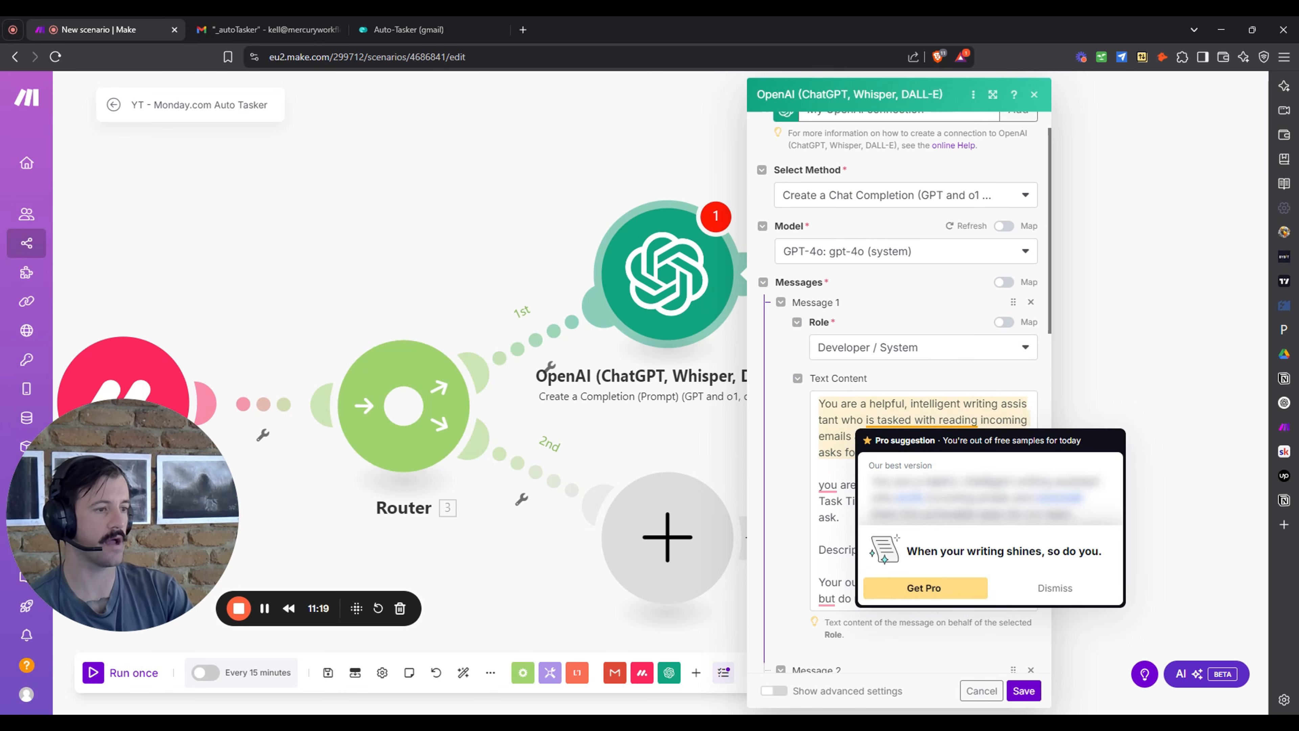
{"action": "scroll", "coordinate": [927, 256], "scroll_direction": "down", "scroll_amount": 3}
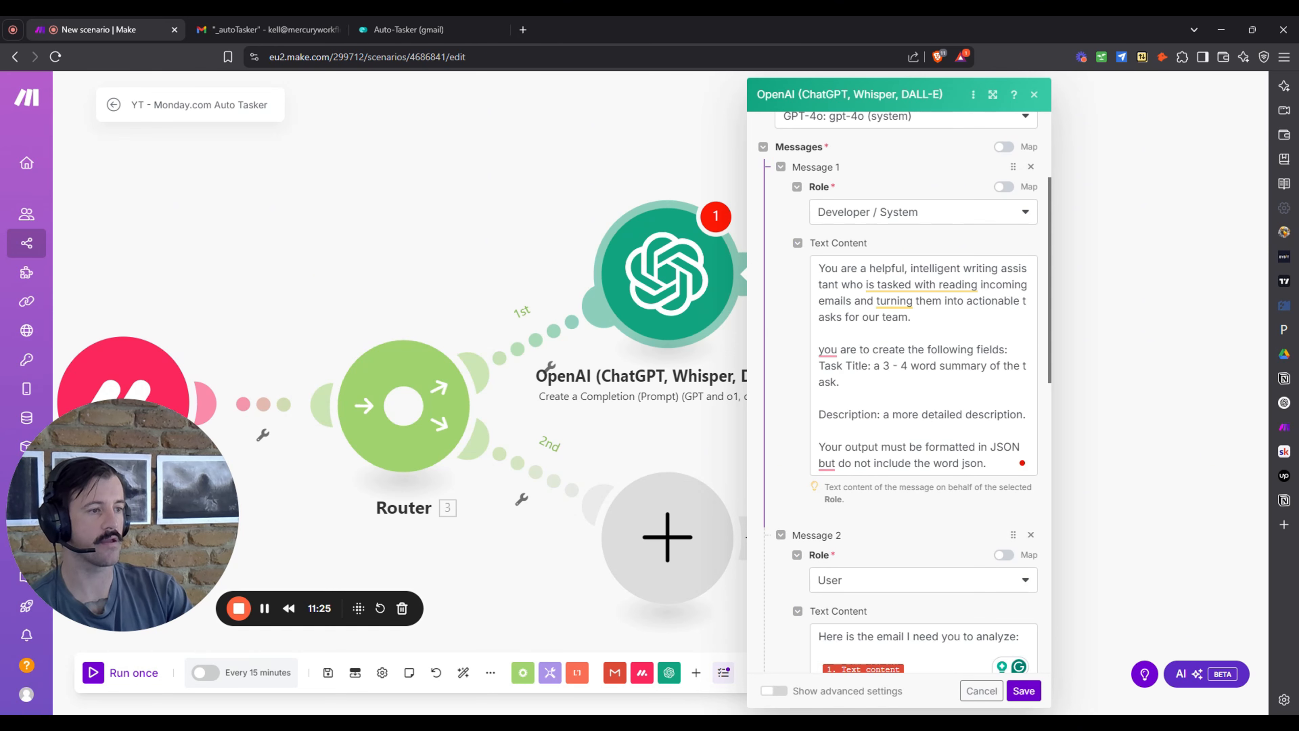
{"action": "scroll", "coordinate": [899, 389], "scroll_direction": "down", "scroll_amount": 2}
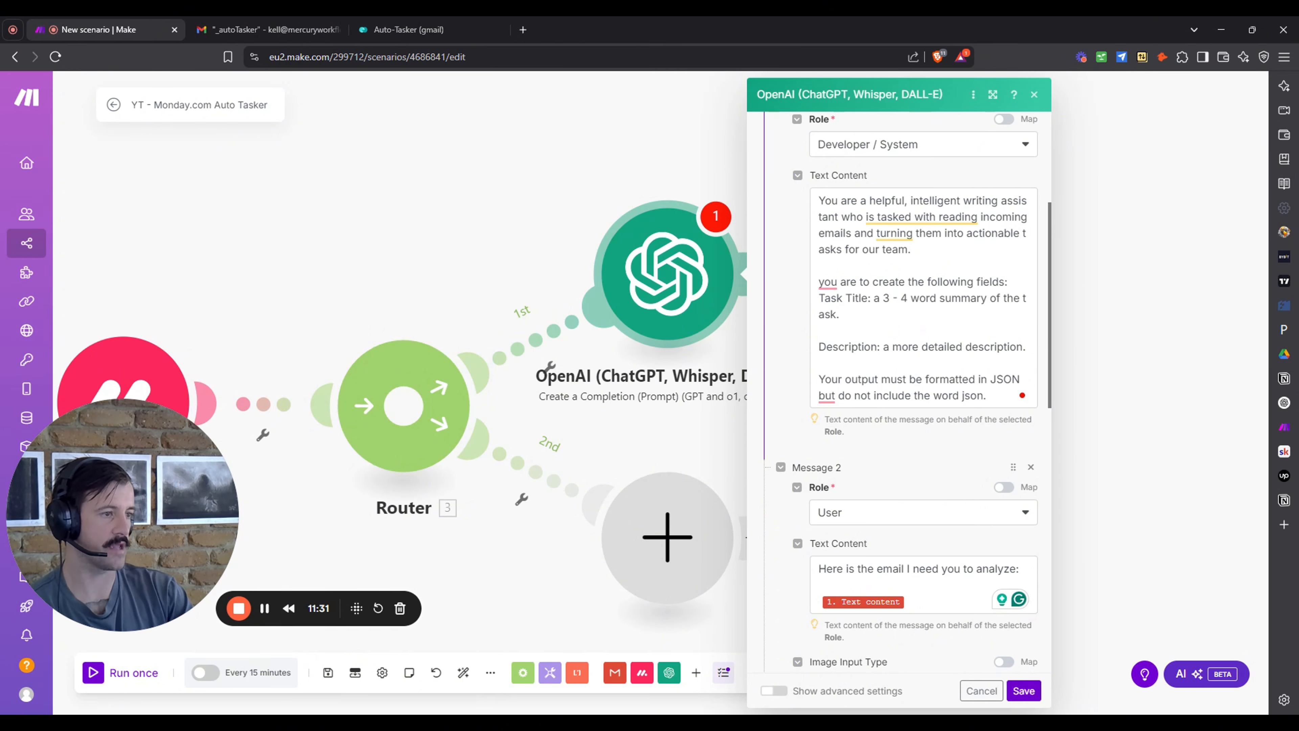
{"action": "scroll", "coordinate": [898, 389], "scroll_direction": "down", "scroll_amount": 2}
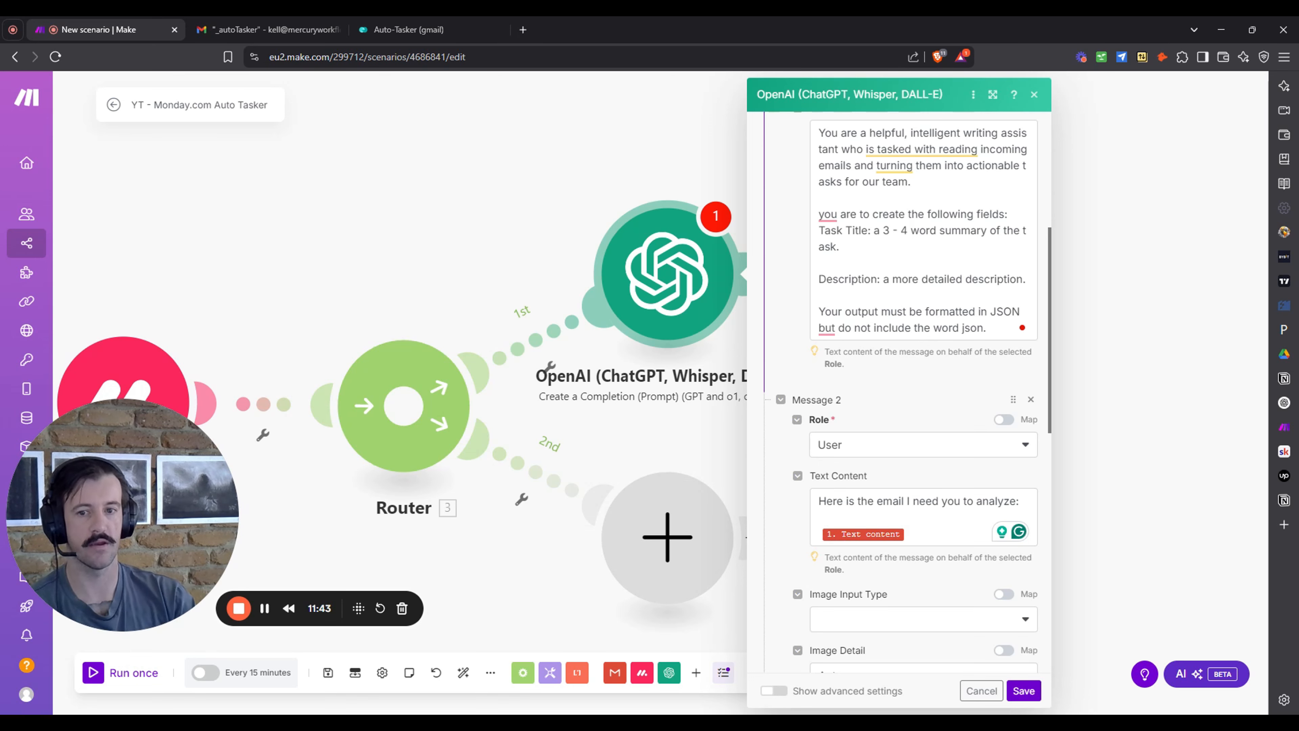
{"action": "scroll", "coordinate": [920, 379], "scroll_direction": "down", "scroll_amount": 3}
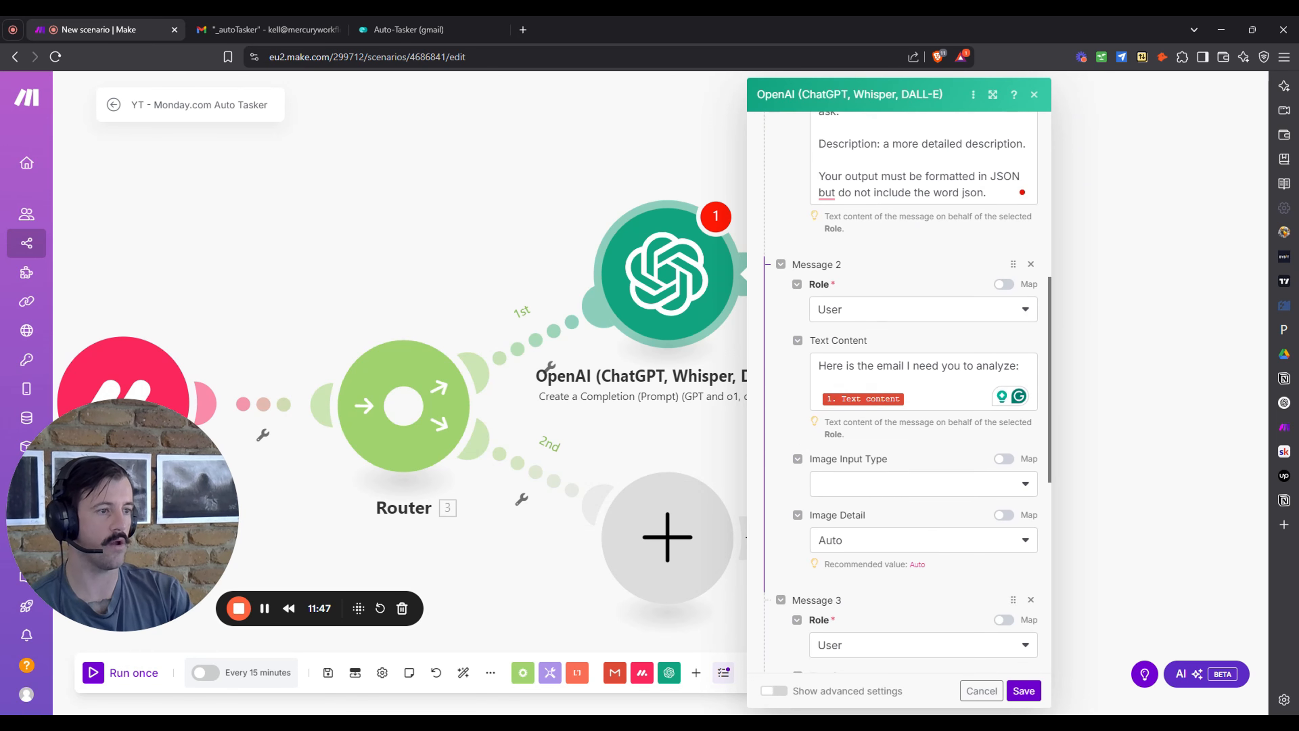
{"action": "left_click", "coordinate": [920, 378]}
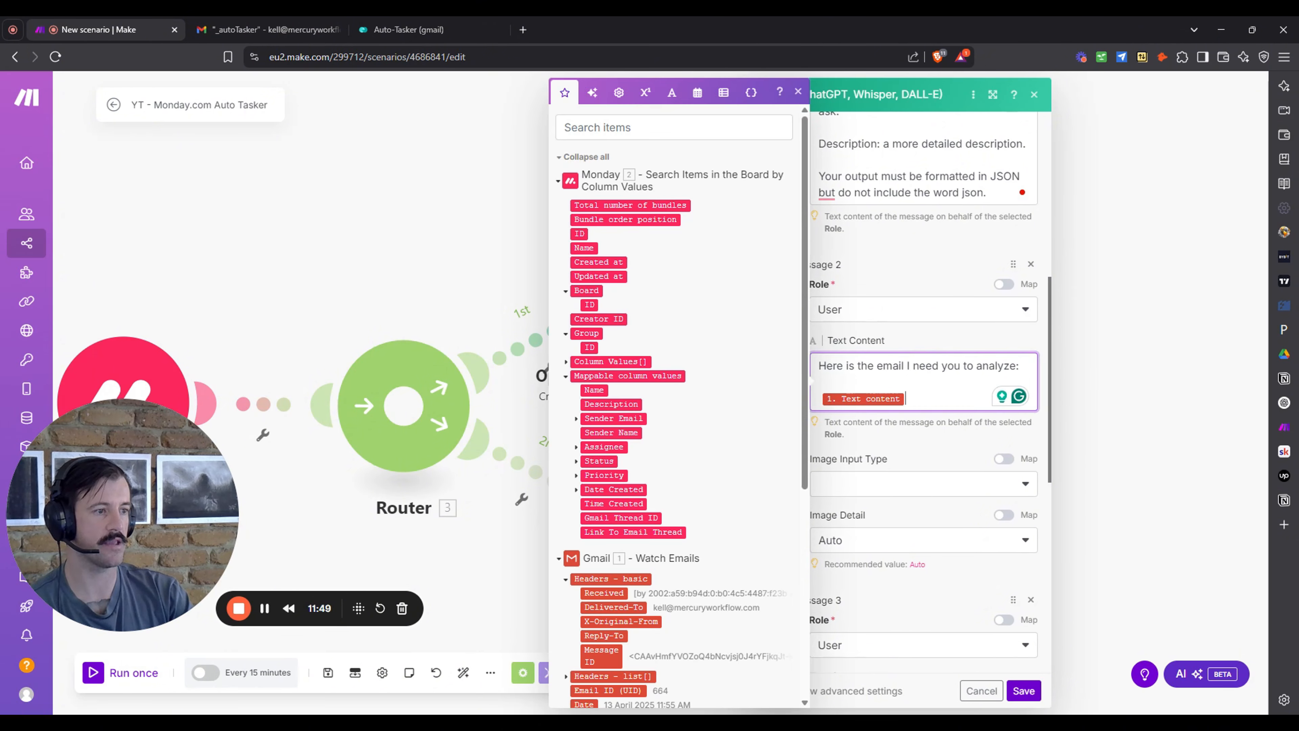
{"action": "scroll", "coordinate": [665, 409], "scroll_direction": "down", "scroll_amount": 5}
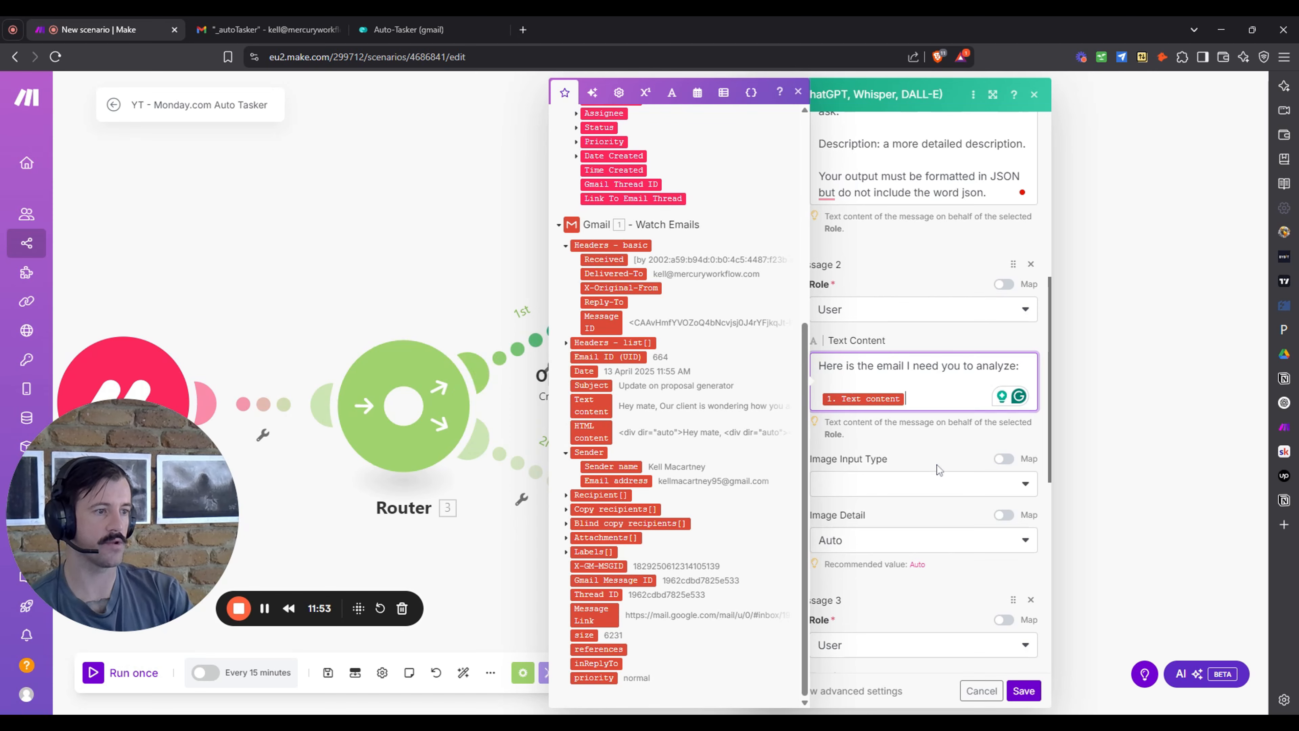
{"action": "left_click", "coordinate": [946, 442]}
{"action": "scroll", "coordinate": [945, 441], "scroll_direction": "down", "scroll_amount": 5}
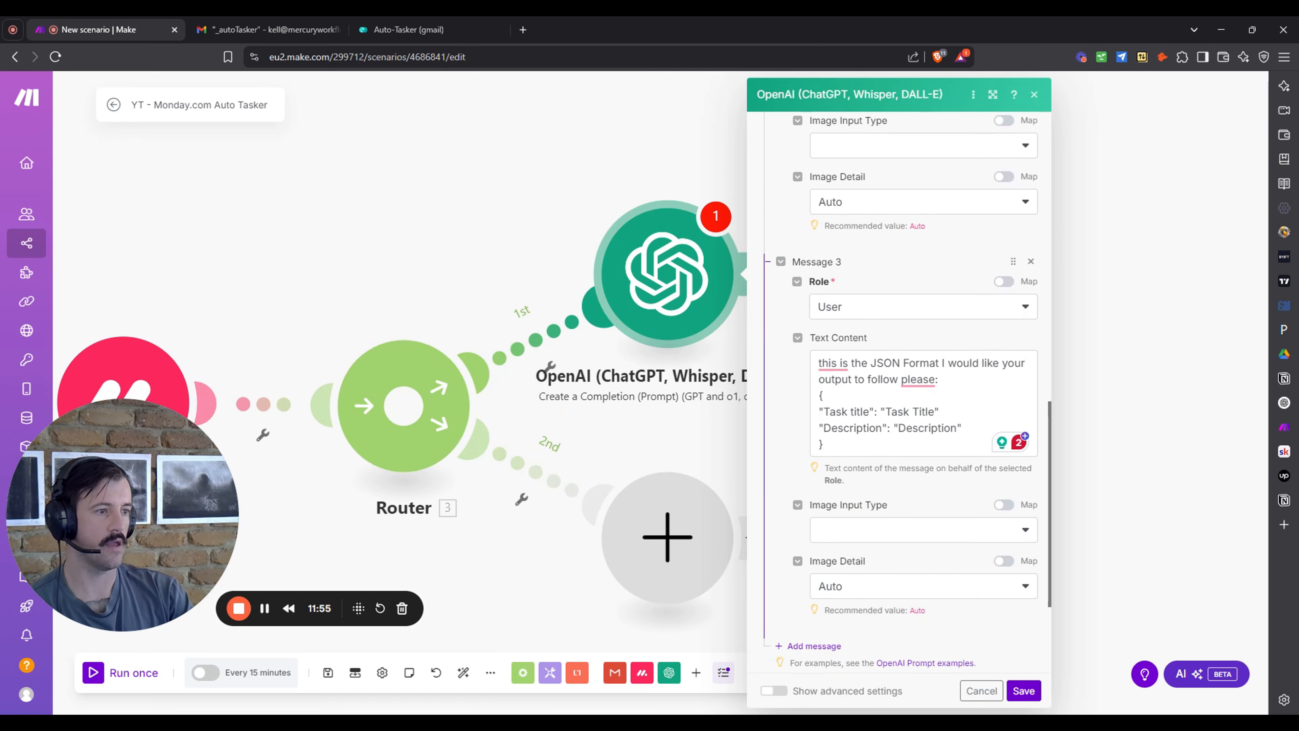
Capitalize the opening word of Message 3's JSON format instruction to "This" and save the OpenAI module.
{"action": "left_click", "coordinate": [834, 365]}
{"action": "left_click", "coordinate": [846, 401]}
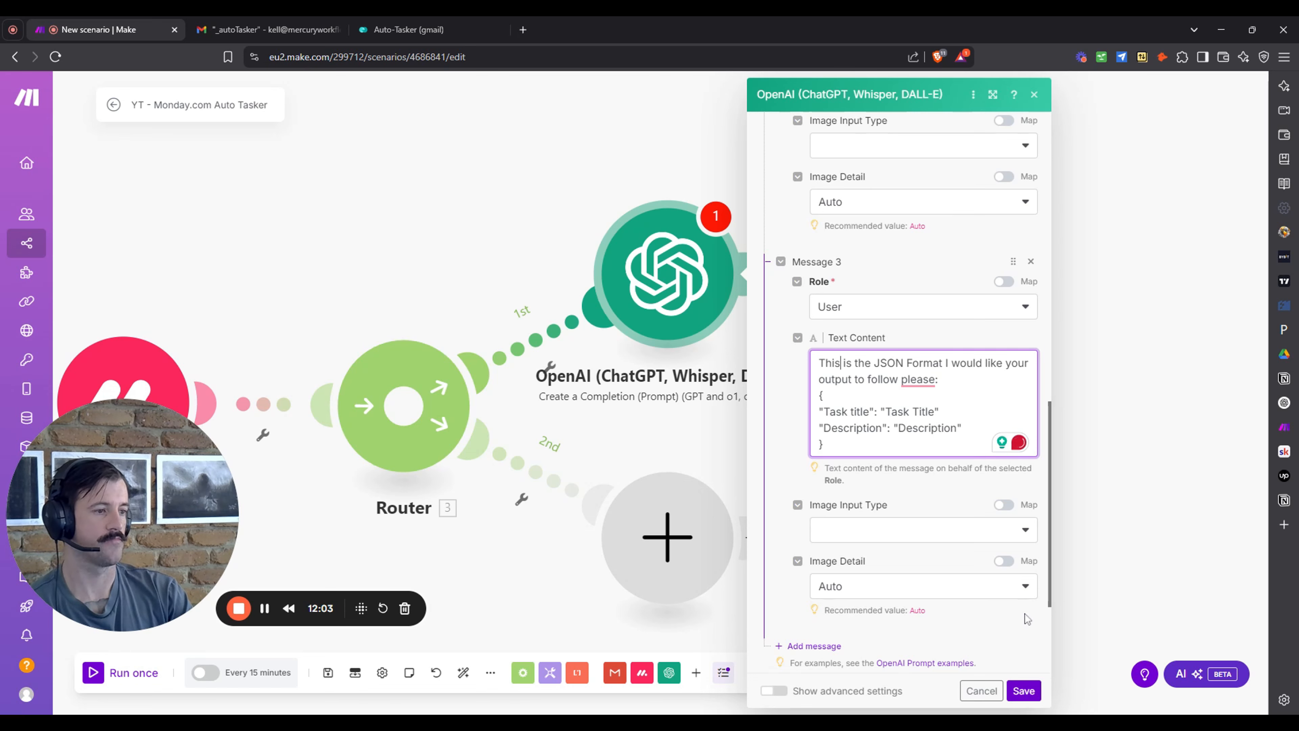
{"action": "left_click", "coordinate": [1023, 691]}
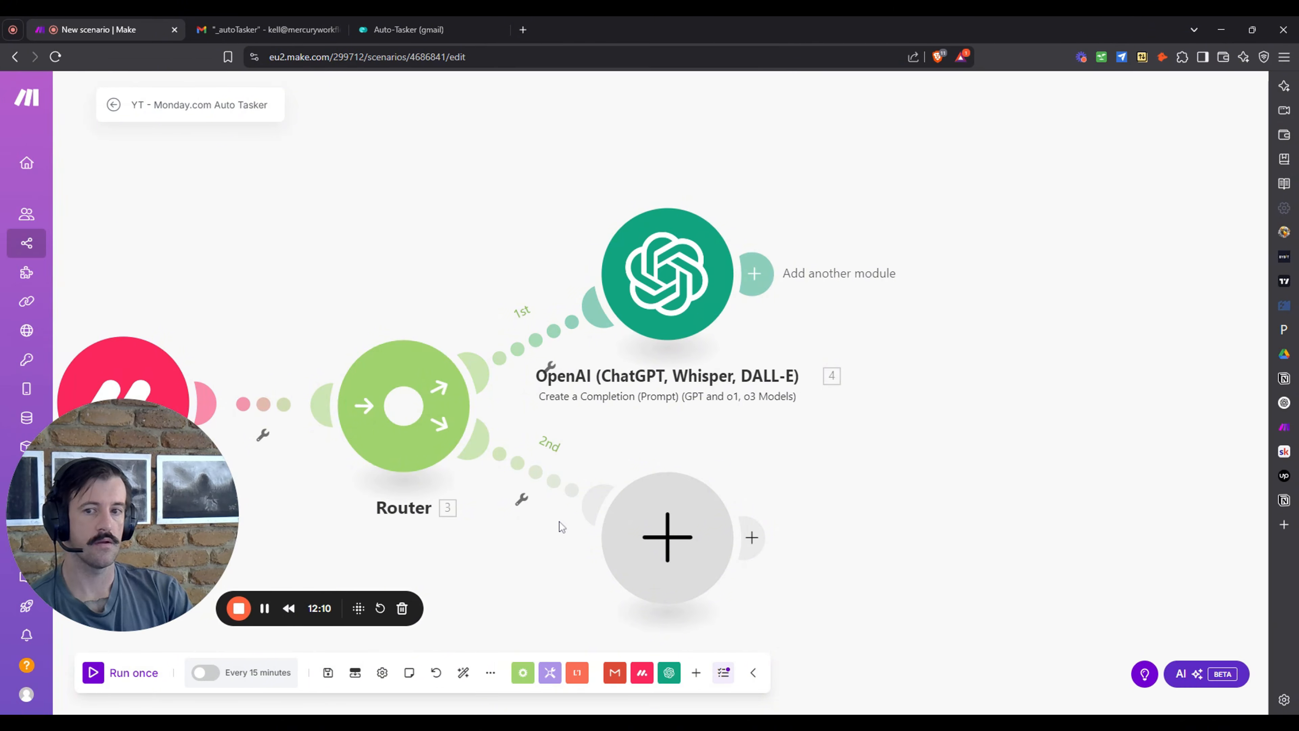
Set a filter on the router's first route requiring that the Monday search module's ID does not exist, and save it.
{"action": "left_click", "coordinate": [549, 367]}
{"action": "left_click", "coordinate": [569, 384]}
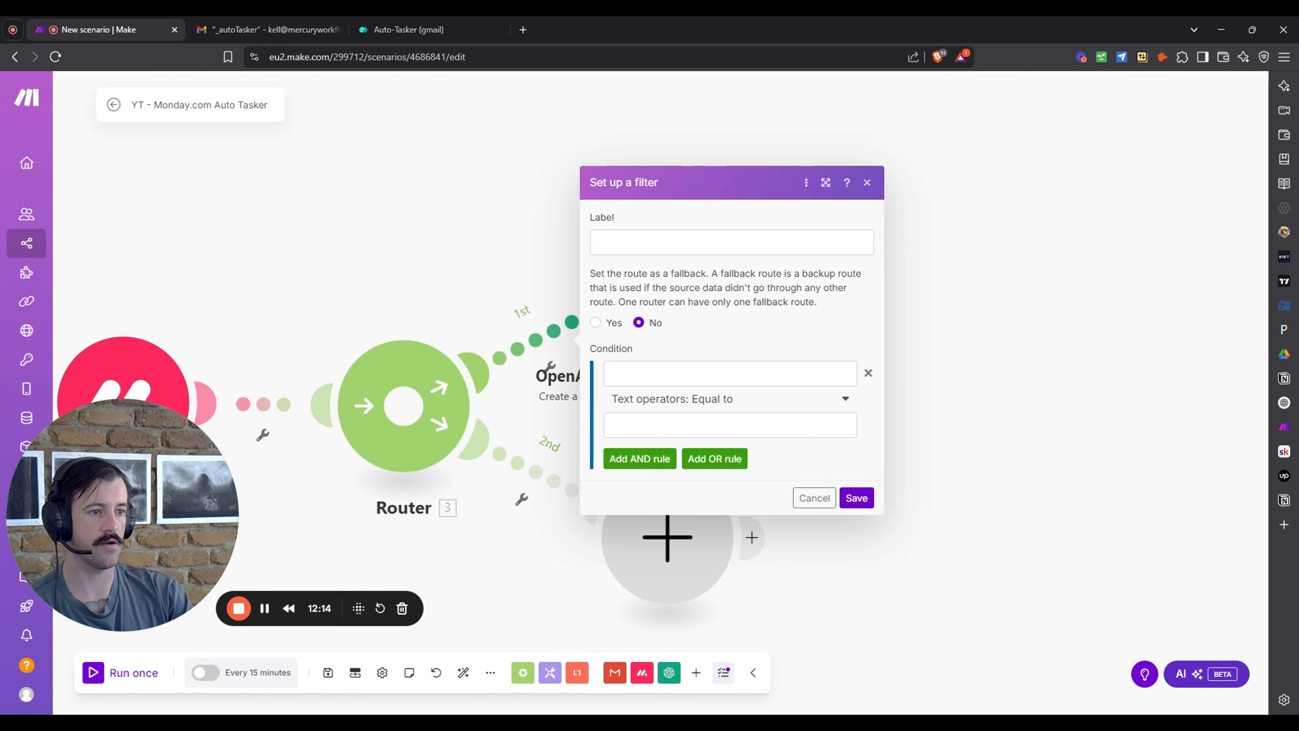
{"action": "left_click", "coordinate": [665, 374]}
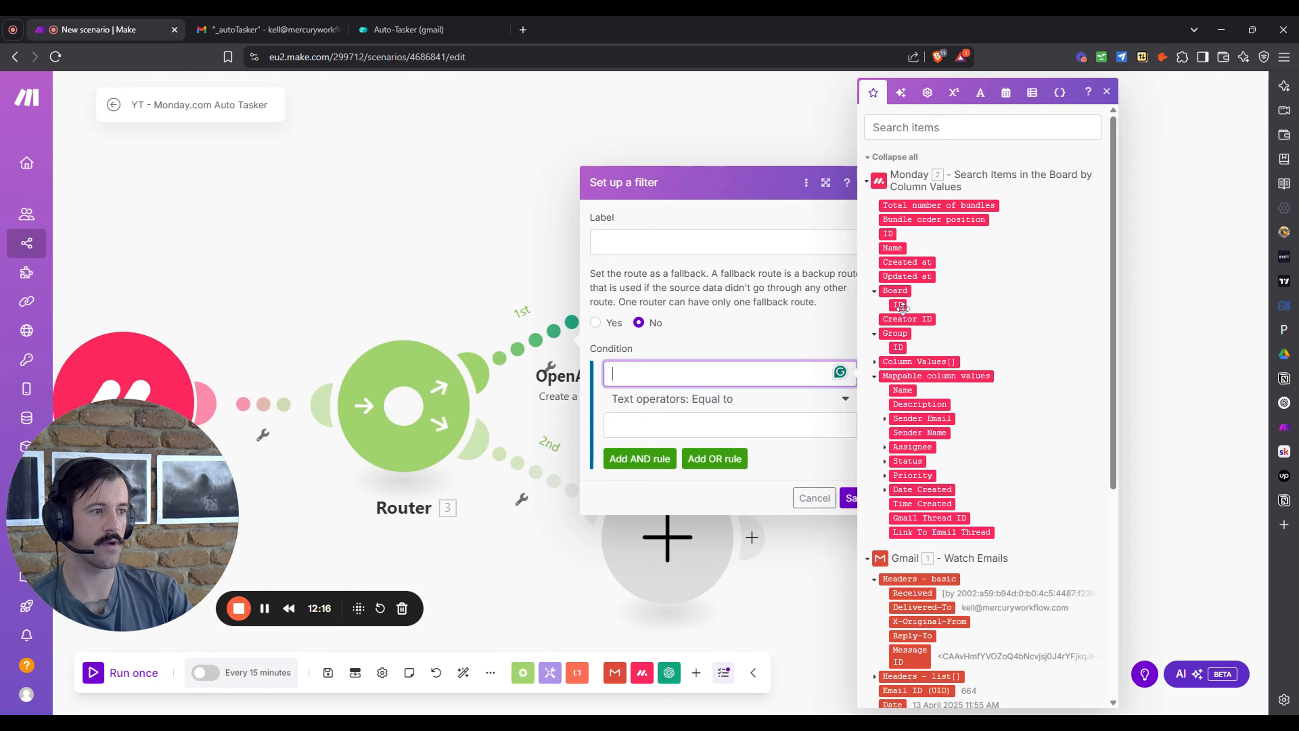
{"action": "left_click", "coordinate": [888, 239]}
{"action": "left_click_drag", "start_coordinate": [888, 238], "coordinate": [706, 373]}
{"action": "left_click", "coordinate": [736, 402]}
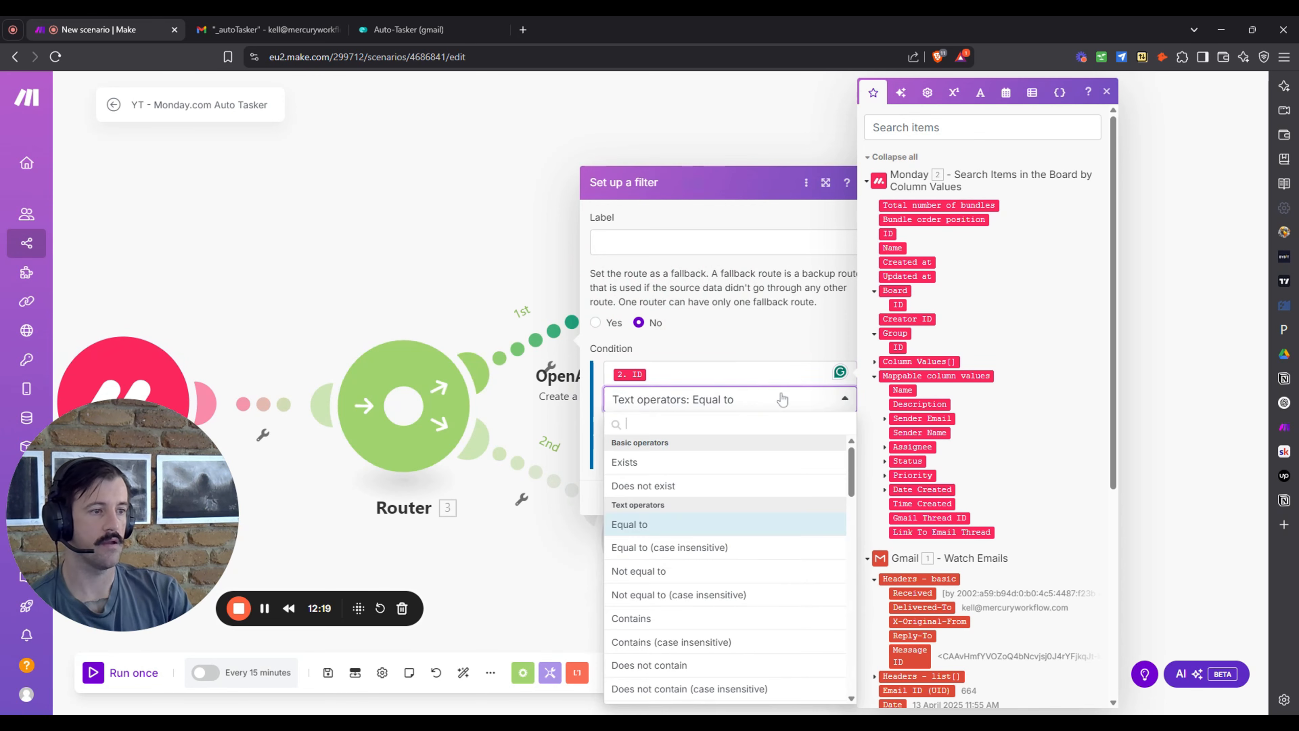
{"action": "left_click", "coordinate": [711, 486]}
{"action": "left_click", "coordinate": [847, 473]}
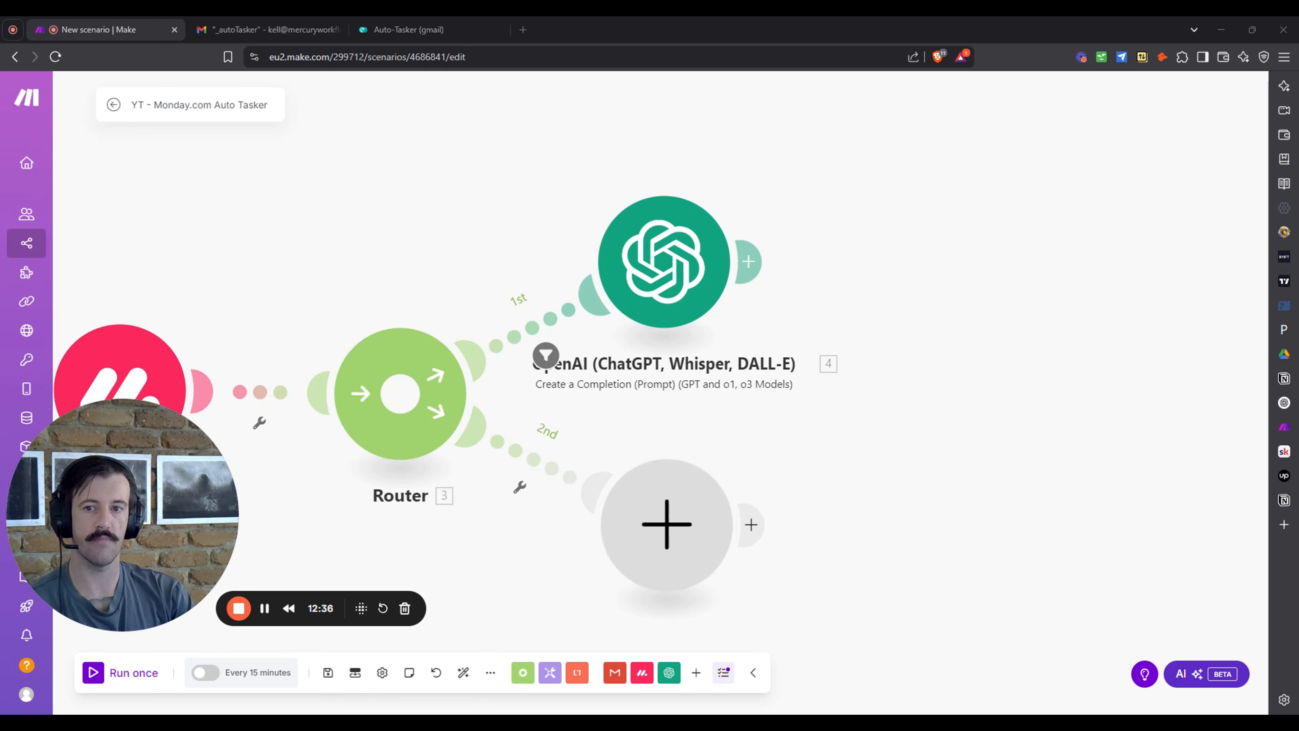
Run the scenario once.
{"action": "left_click_drag", "start_coordinate": [851, 282], "coordinate": [853, 293]}
{"action": "right_click", "coordinate": [666, 299]}
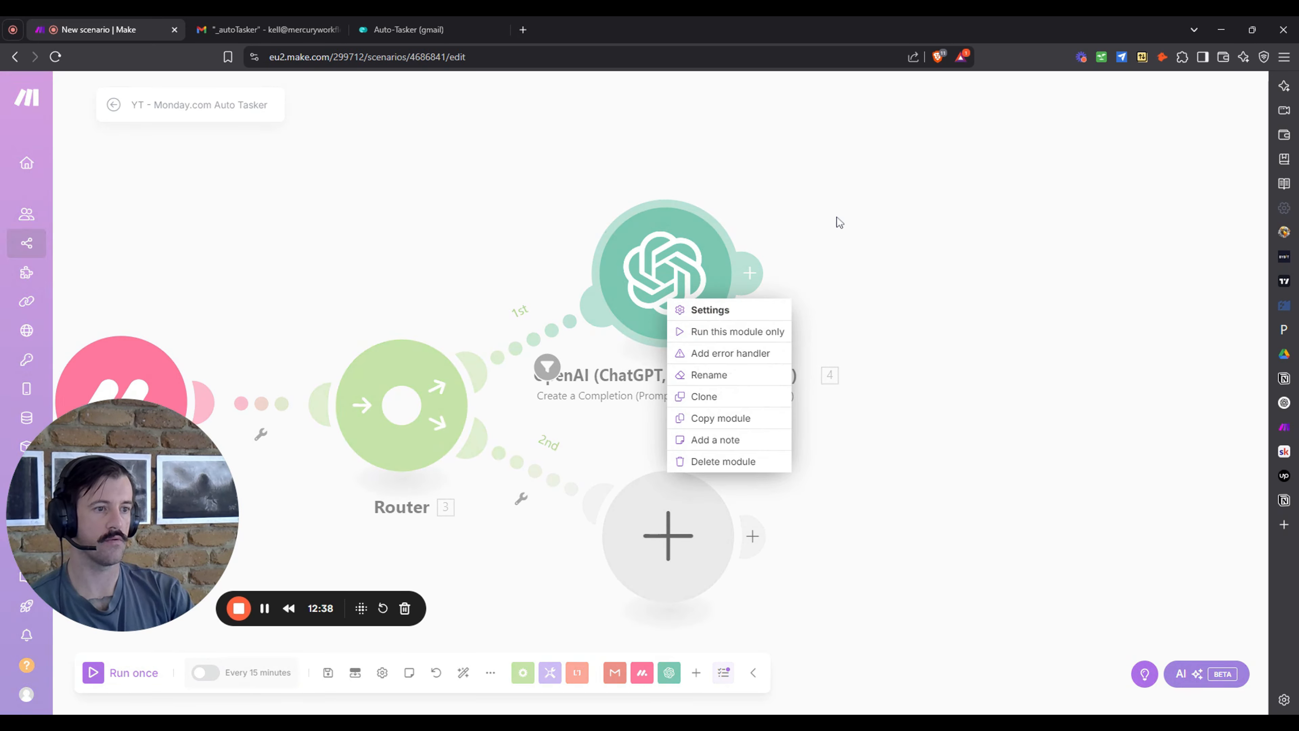
{"action": "left_click", "coordinate": [836, 218]}
{"action": "left_click", "coordinate": [114, 676]}
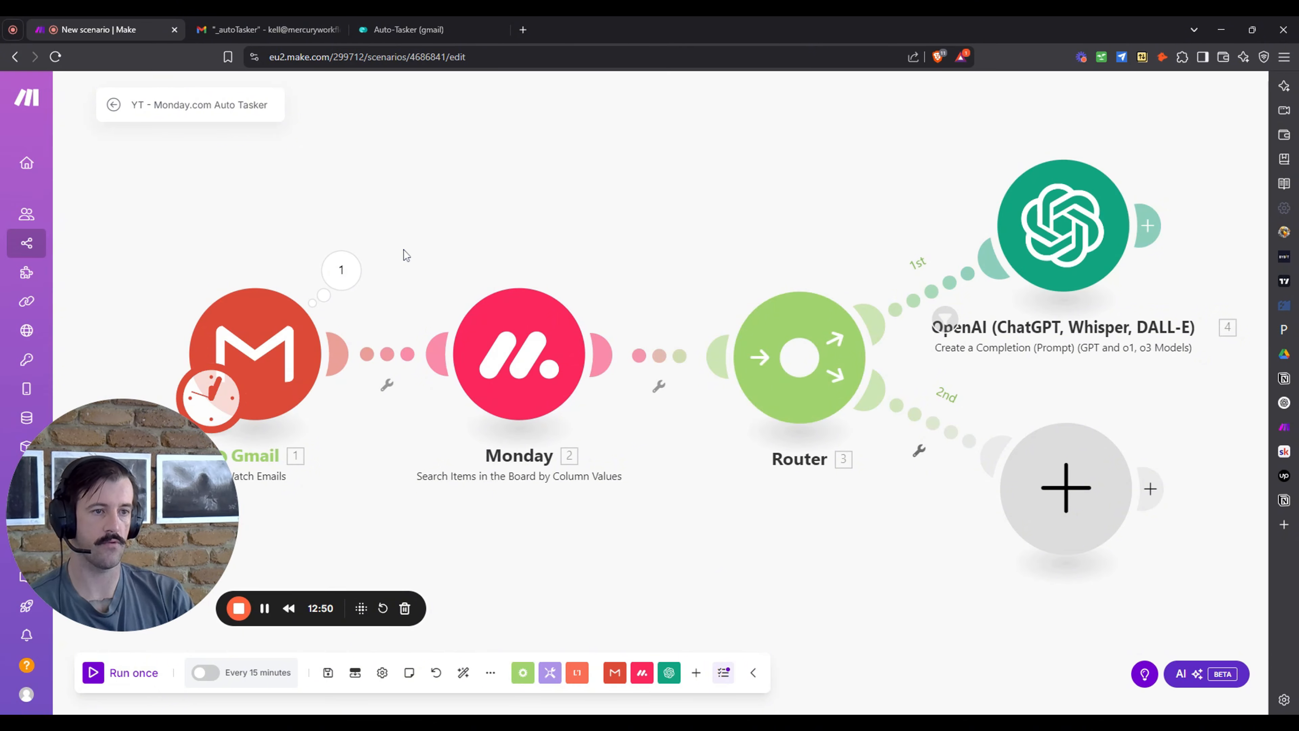
Set the Gmail trigger to start from the selected email of 13/04/2025 11:55 AM and run the scenario again.
{"action": "left_click", "coordinate": [341, 270]}
{"action": "left_click", "coordinate": [452, 326]}
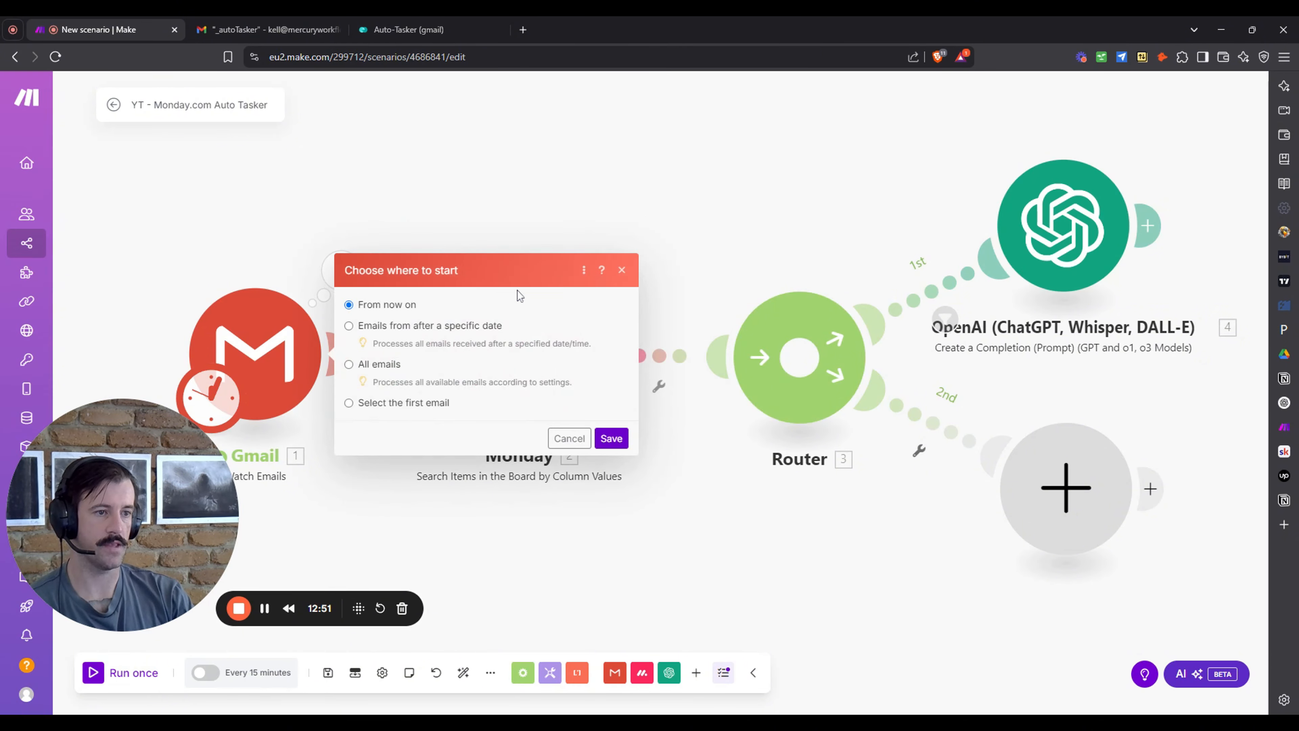
{"action": "left_click", "coordinate": [349, 403]}
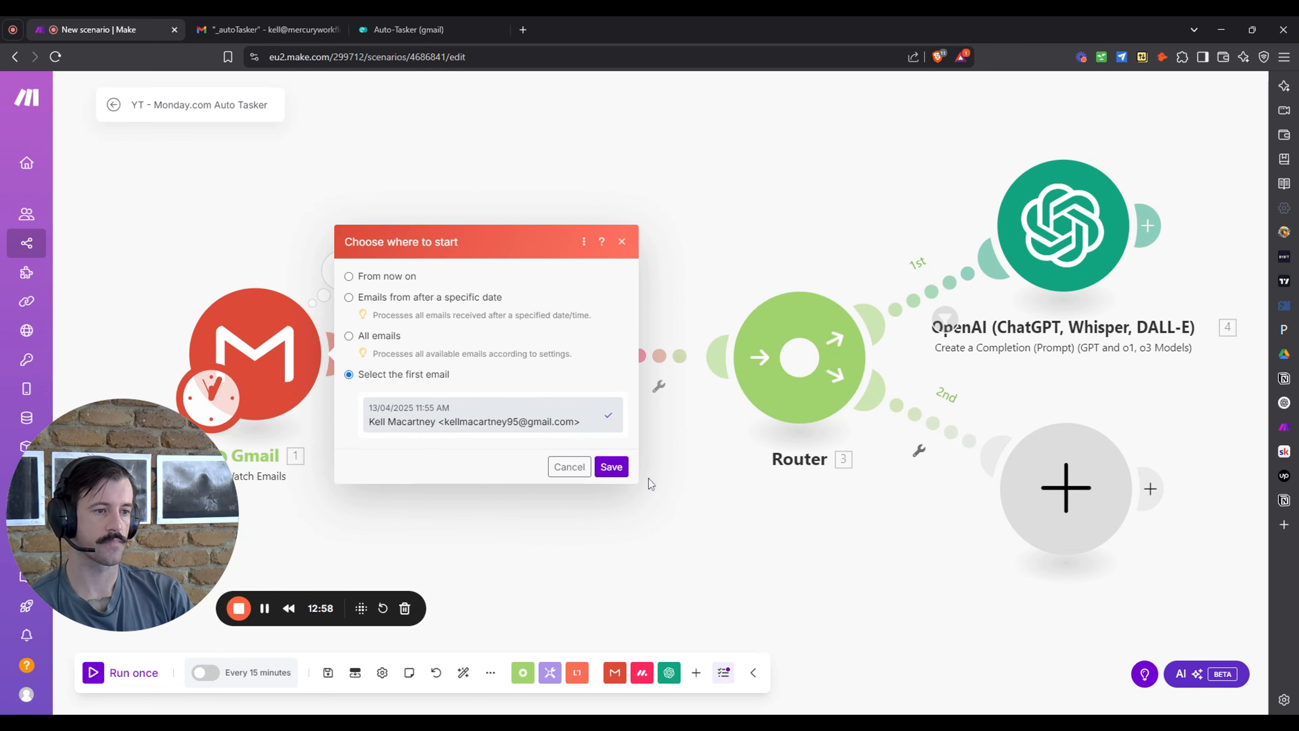
{"action": "left_click", "coordinate": [614, 468]}
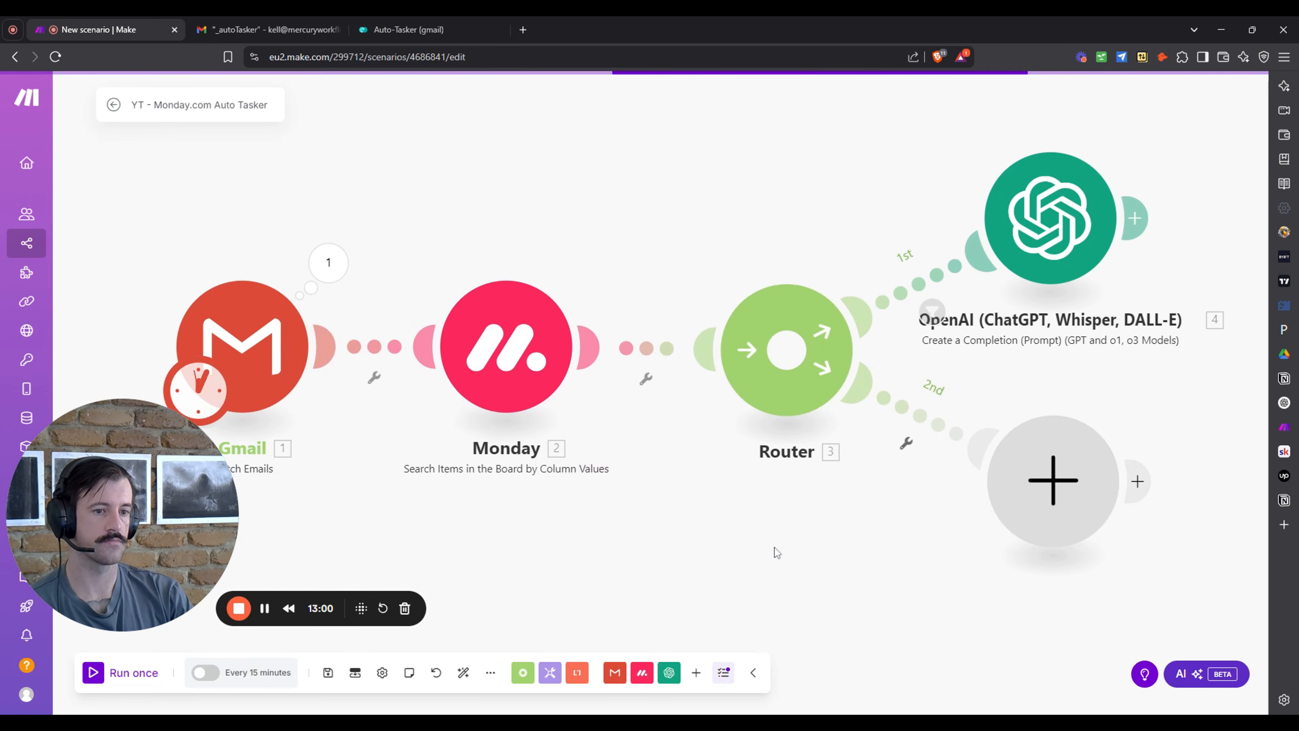
{"action": "left_click", "coordinate": [126, 671]}
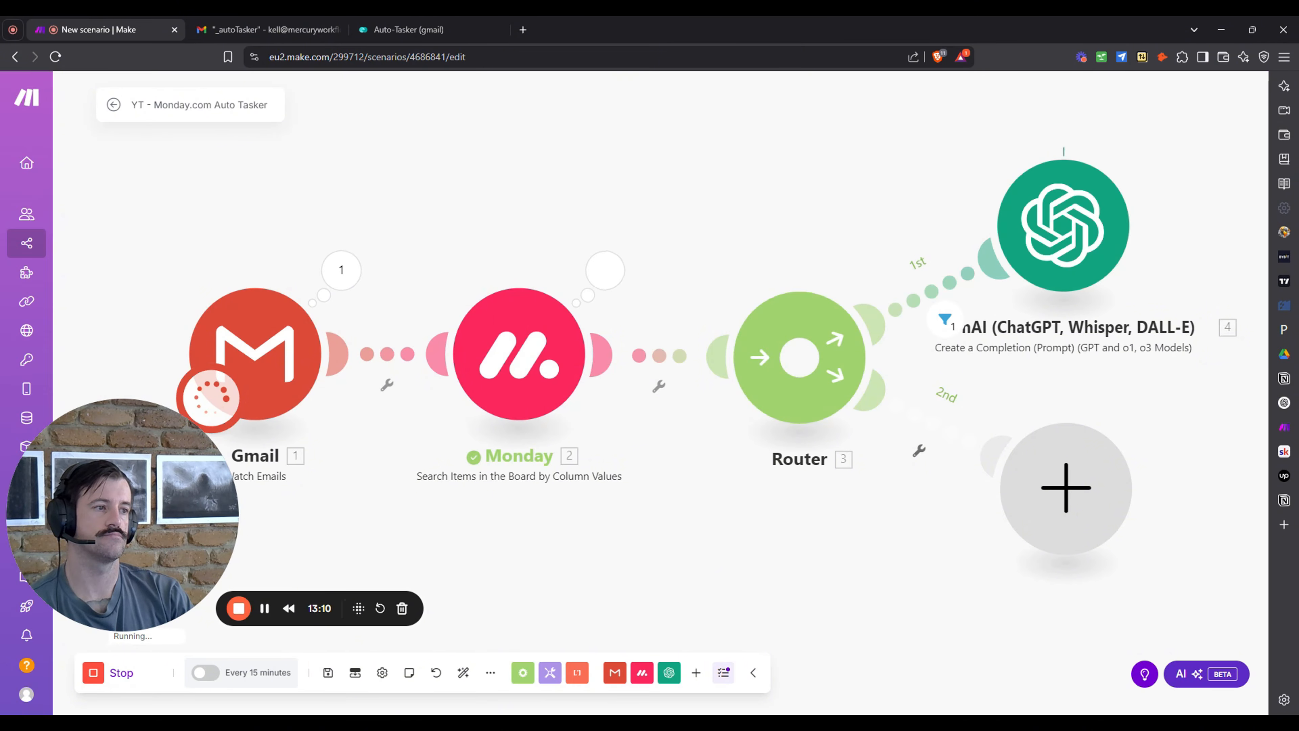
Inspect the OpenAI module's output bundle for the generated task title and description.
{"action": "left_click_drag", "start_coordinate": [978, 136], "coordinate": [524, 198]}
{"action": "left_click", "coordinate": [683, 192]}
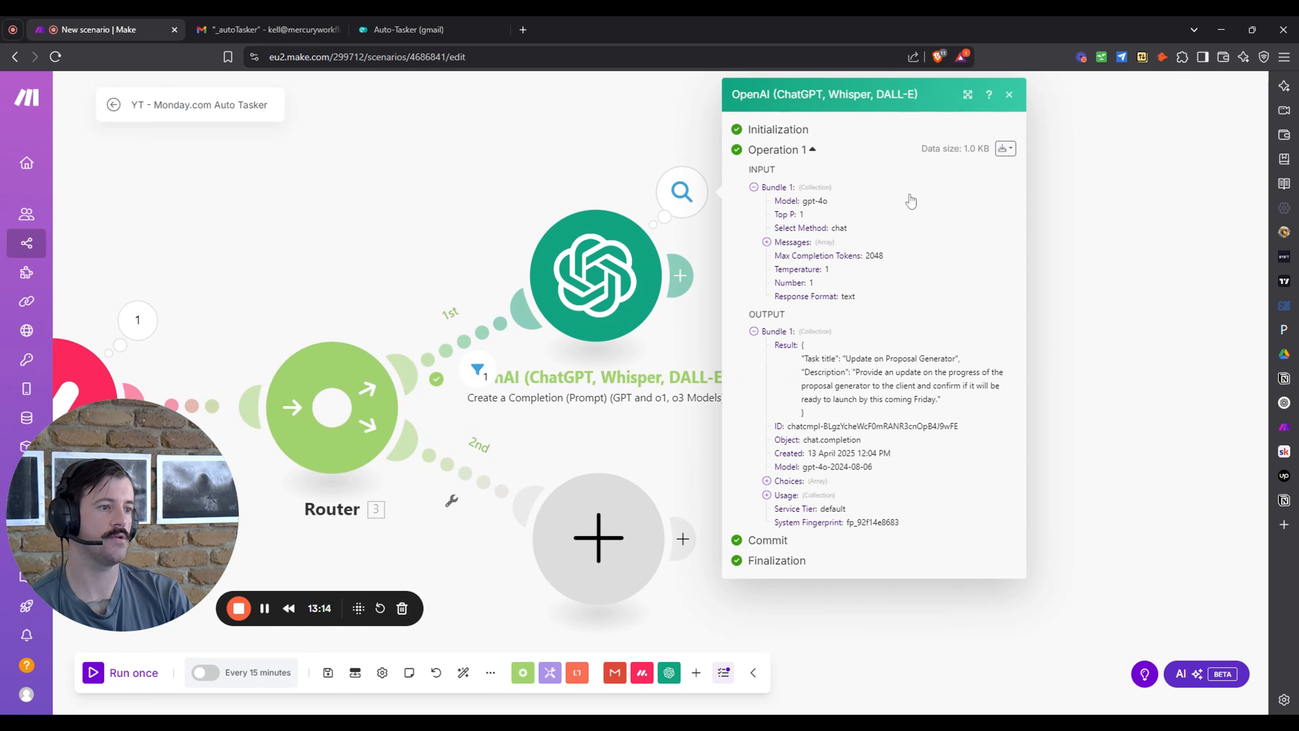
{"action": "left_click", "coordinate": [1110, 269]}
Add a JSON Parse JSON module after the OpenAI module on the first route.
{"action": "left_click_drag", "start_coordinate": [975, 278], "coordinate": [880, 251]}
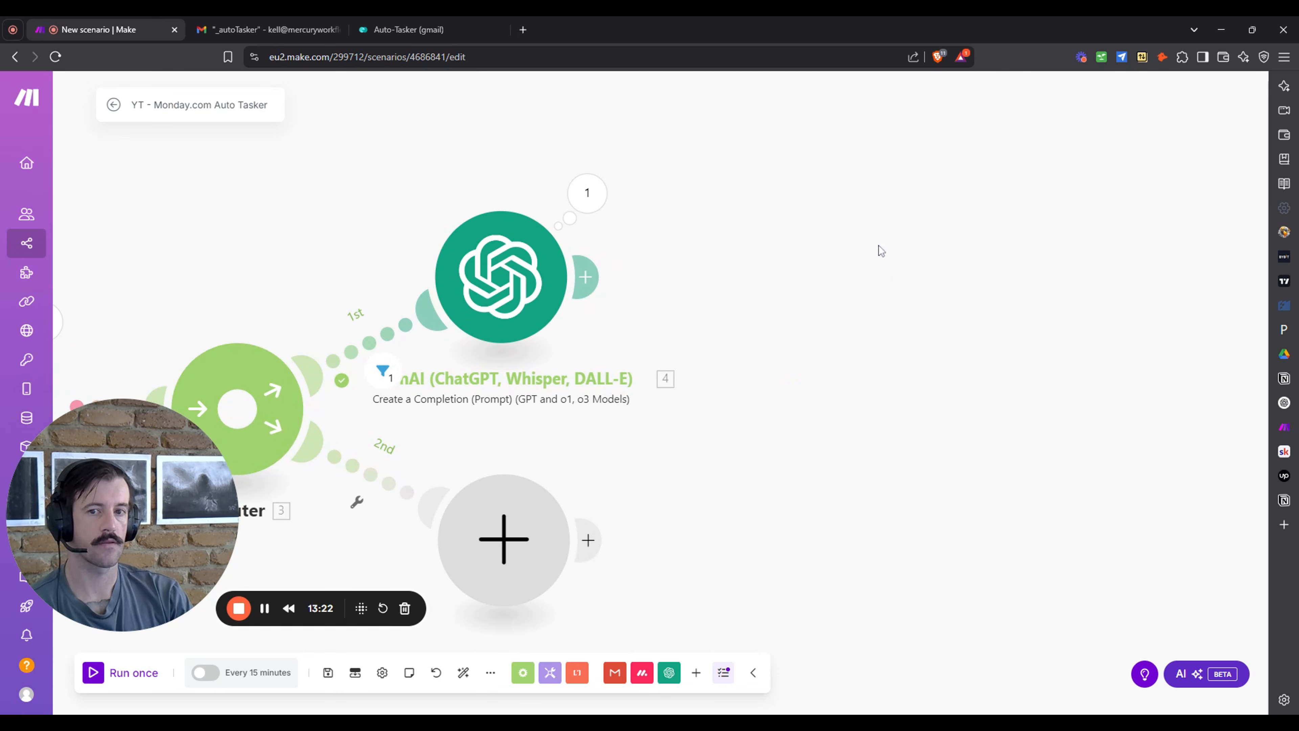
{"action": "left_click", "coordinate": [586, 277]}
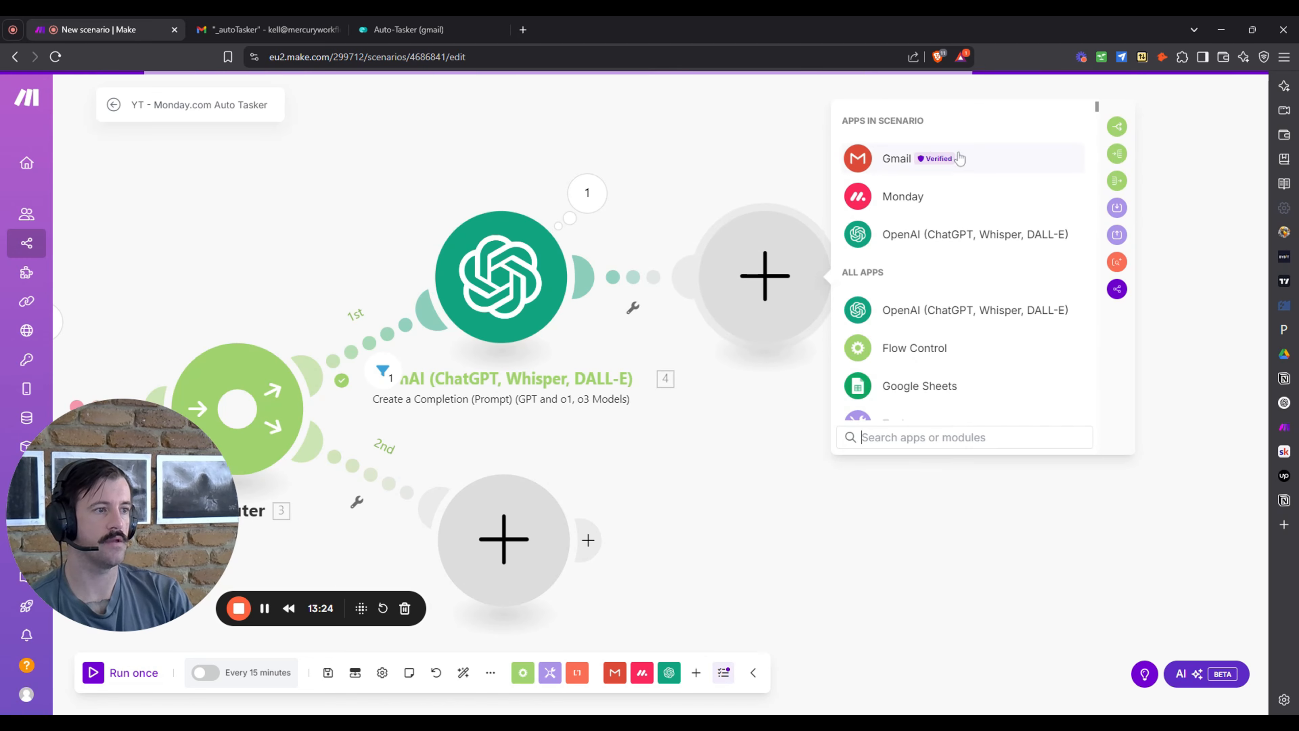
{"action": "scroll", "coordinate": [908, 317], "scroll_direction": "down", "scroll_amount": 4}
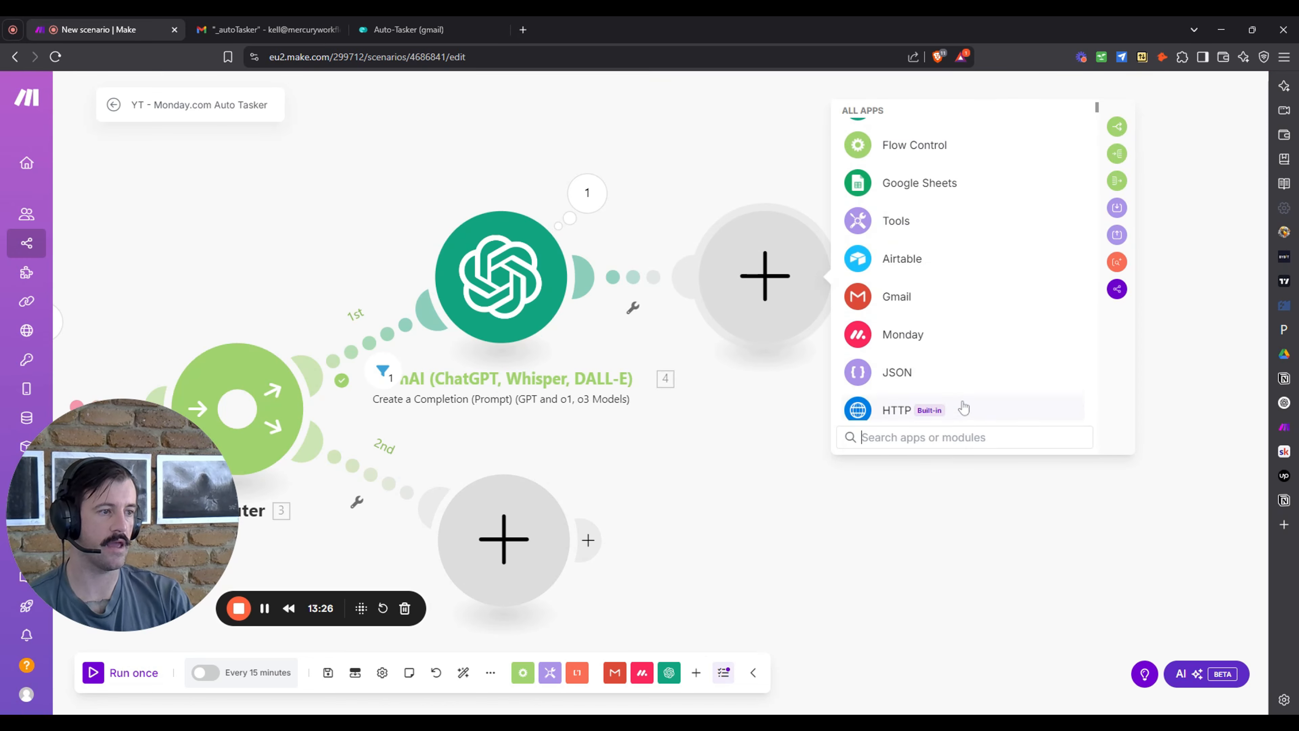
{"action": "left_click", "coordinate": [952, 374]}
{"action": "key", "text": "Escape"}
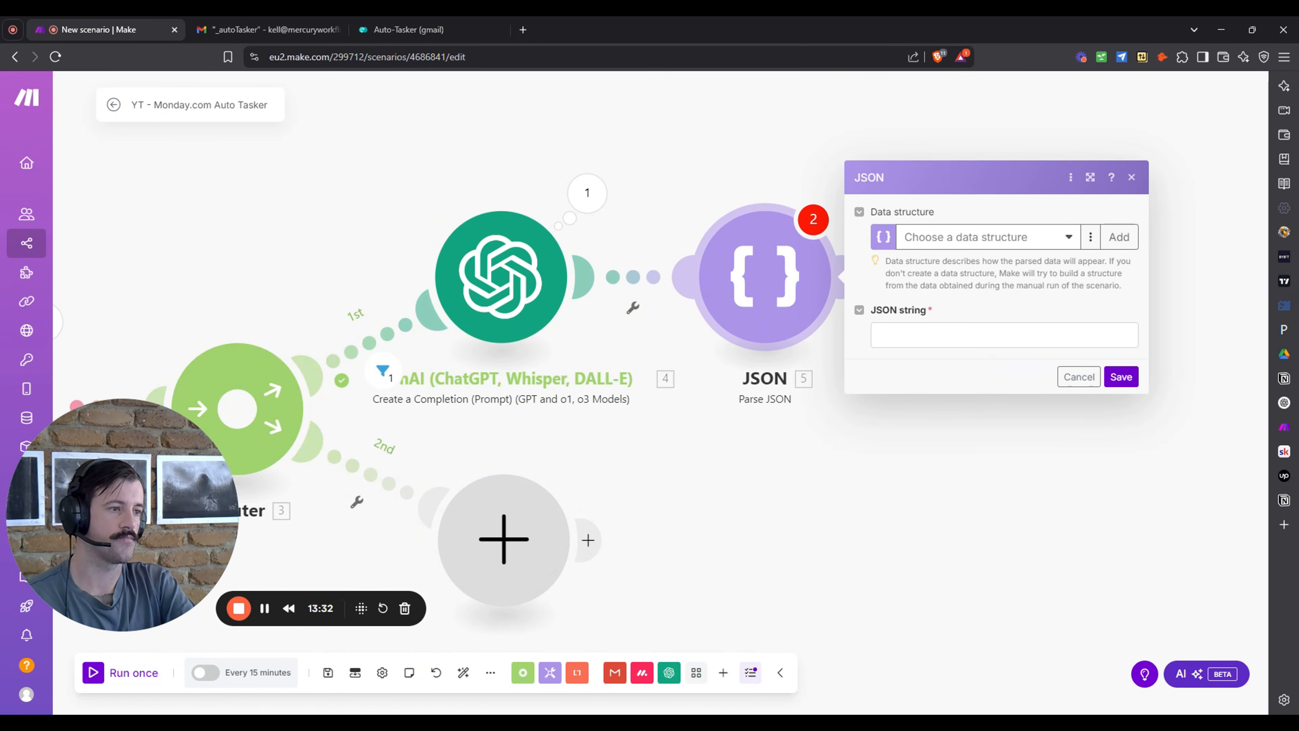
Map Content from the OpenAI module's Choices Message into the JSON string and save the Parse JSON module.
{"action": "left_click", "coordinate": [900, 335]}
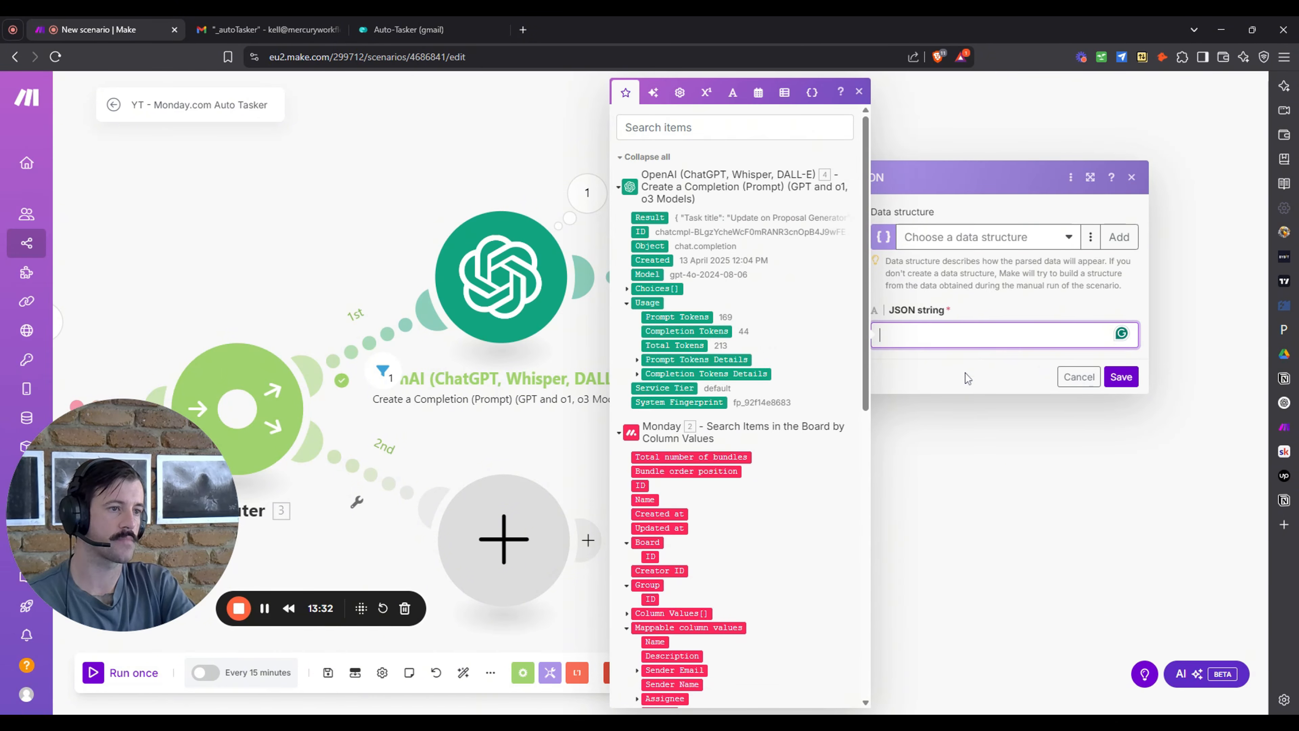
{"action": "left_click", "coordinate": [627, 289]}
{"action": "left_click", "coordinate": [638, 360]}
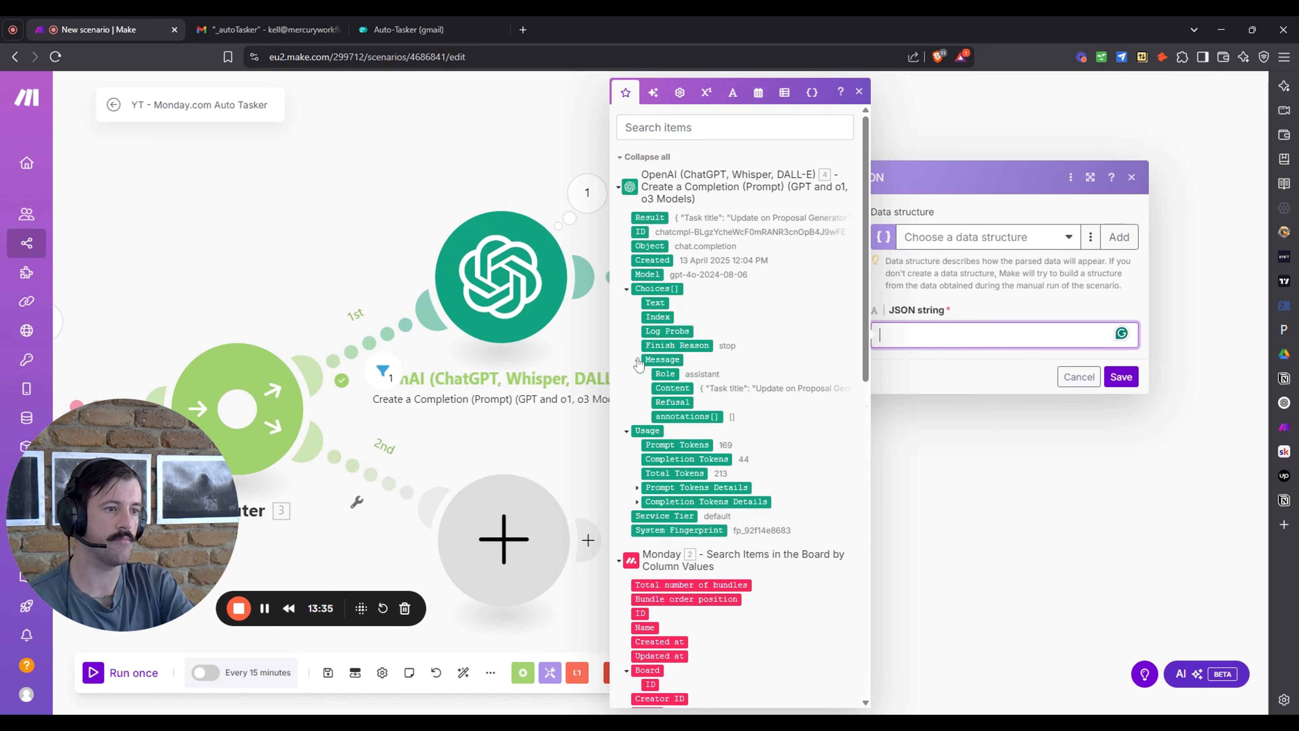
{"action": "left_click", "coordinate": [668, 386]}
{"action": "left_click", "coordinate": [1121, 376]}
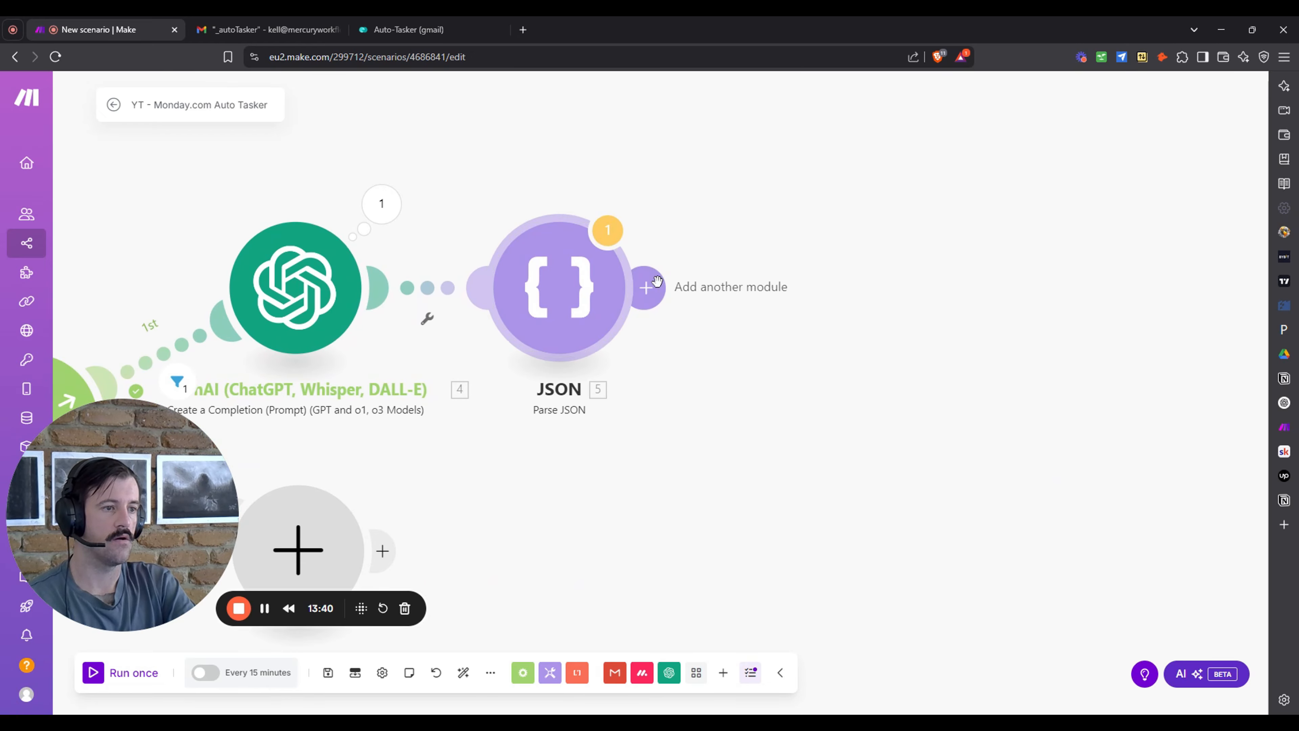
Add a Tools Set multiple variables module after Parse JSON and create its first variable item.
{"action": "left_click", "coordinate": [657, 281]}
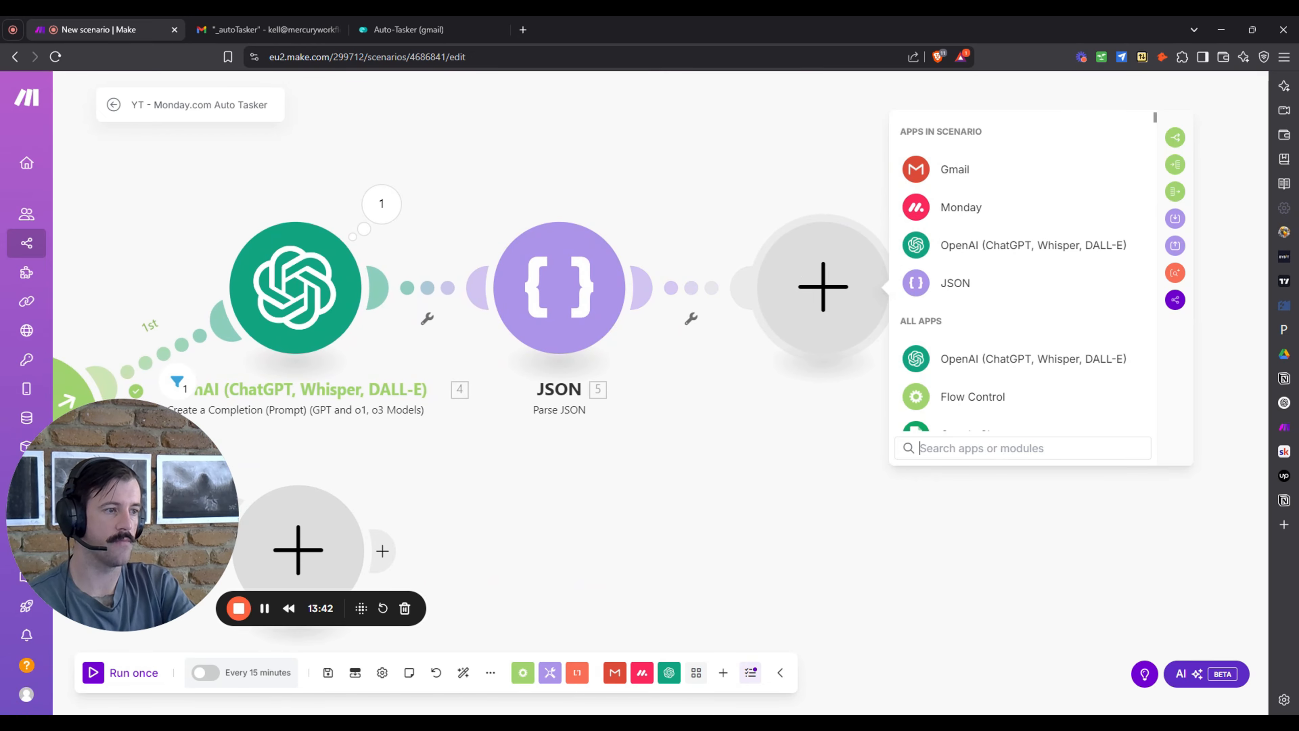
{"action": "type", "text": "set"}
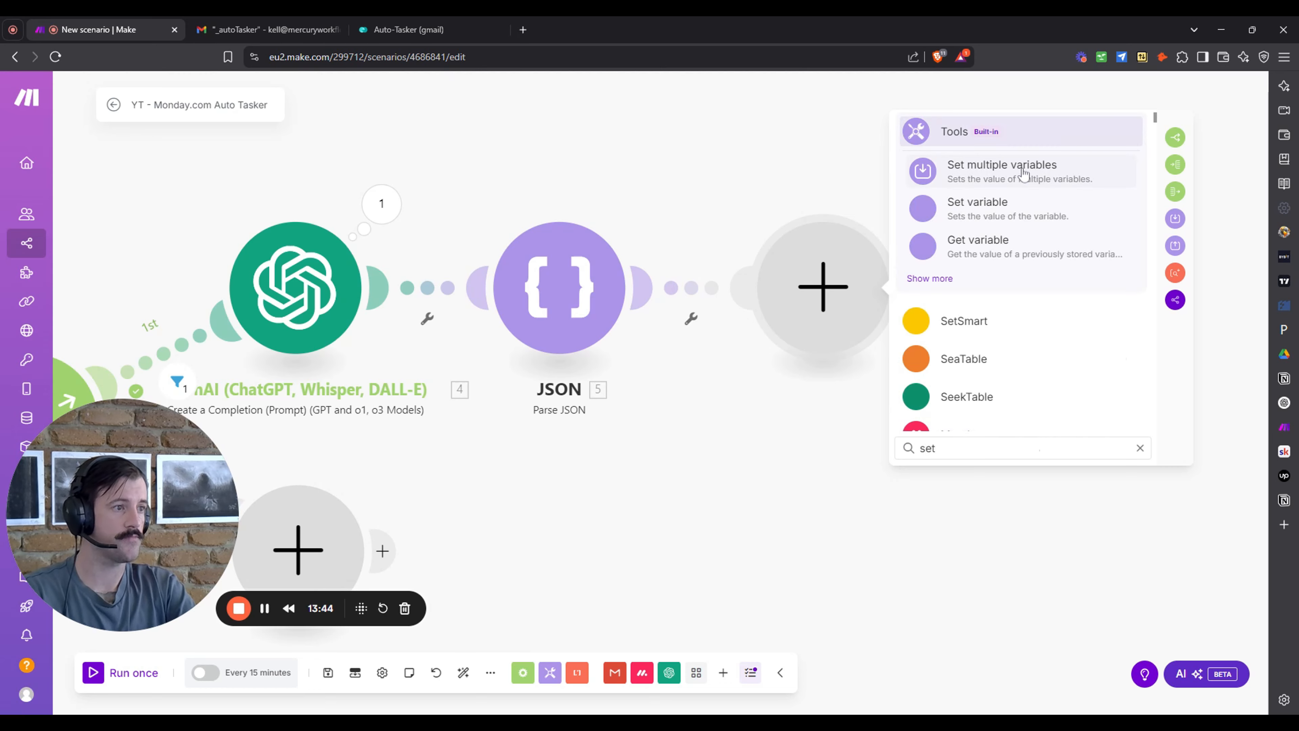
{"action": "left_click", "coordinate": [974, 171]}
{"action": "left_click", "coordinate": [958, 297]}
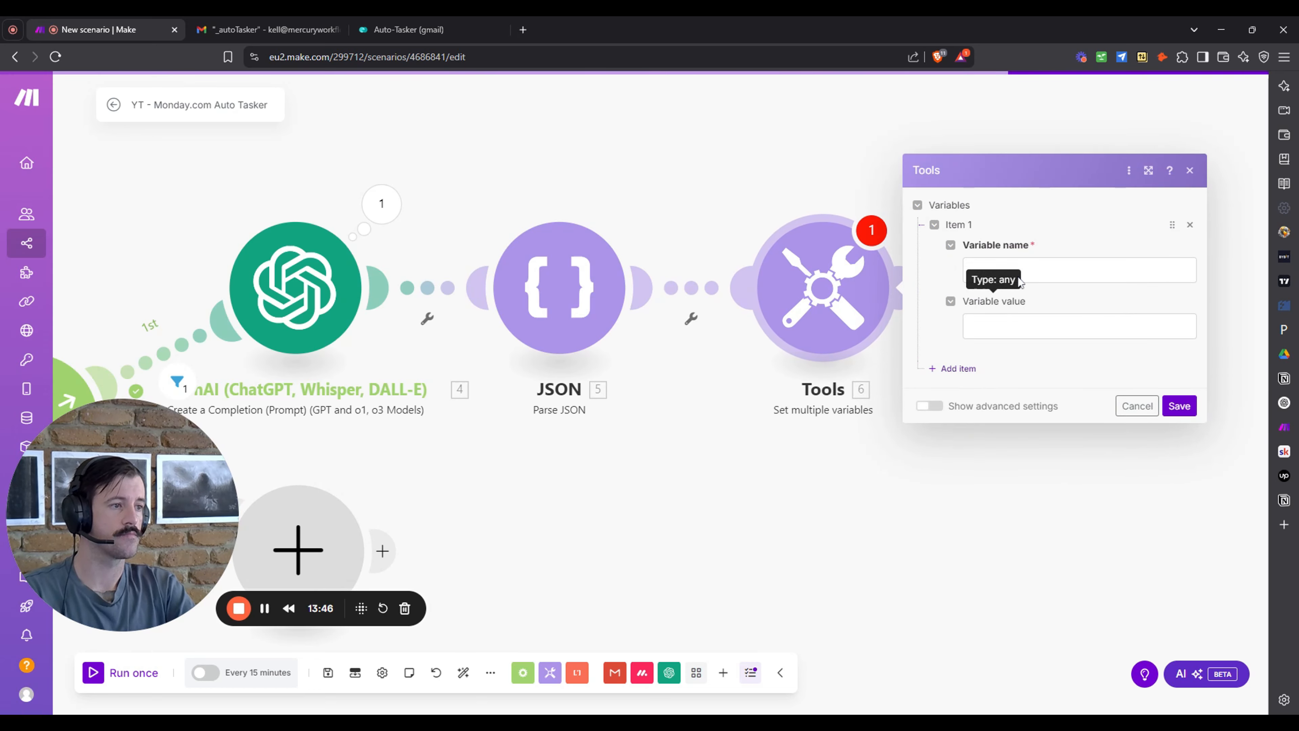
Name the two variables Task Title and Task Description, leave their values empty, and save the Set multiple variables module.
{"action": "left_click", "coordinate": [987, 272]}
{"action": "type", "text": "Task Title"}
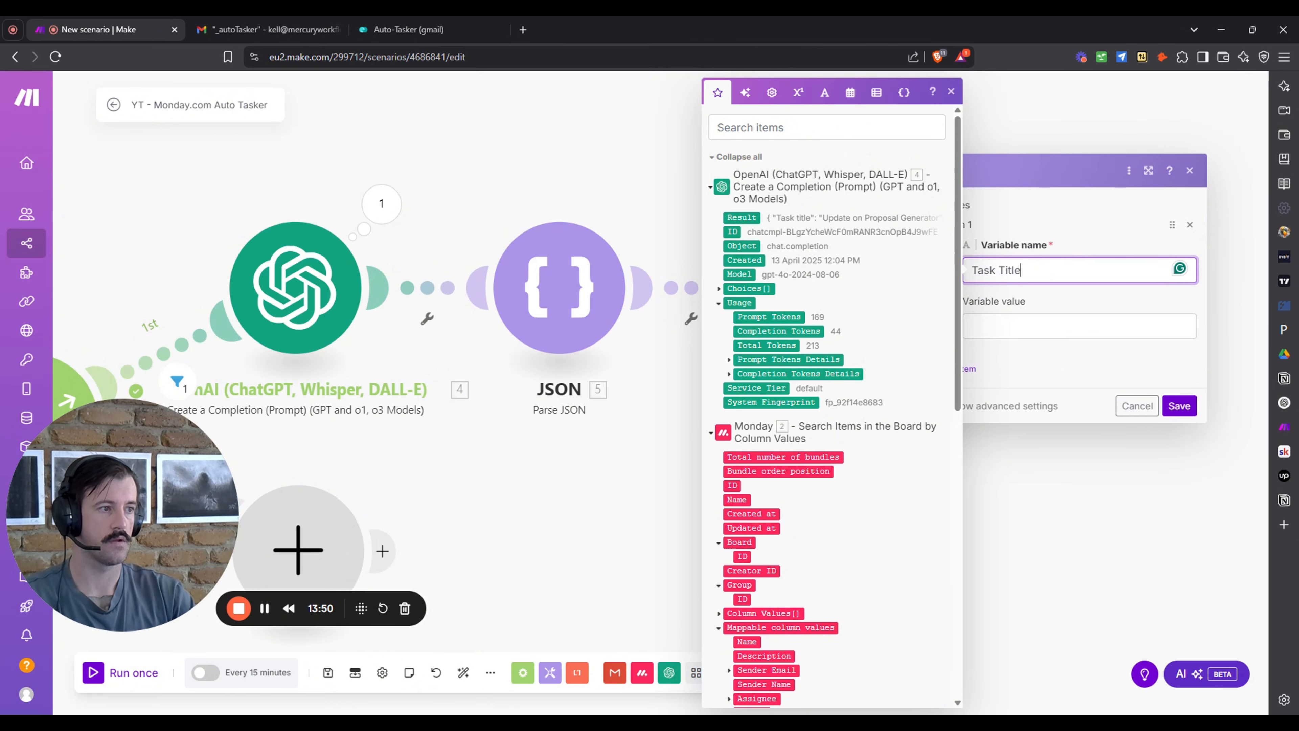
{"action": "key", "text": "Tab"}
{"action": "left_click", "coordinate": [949, 95]}
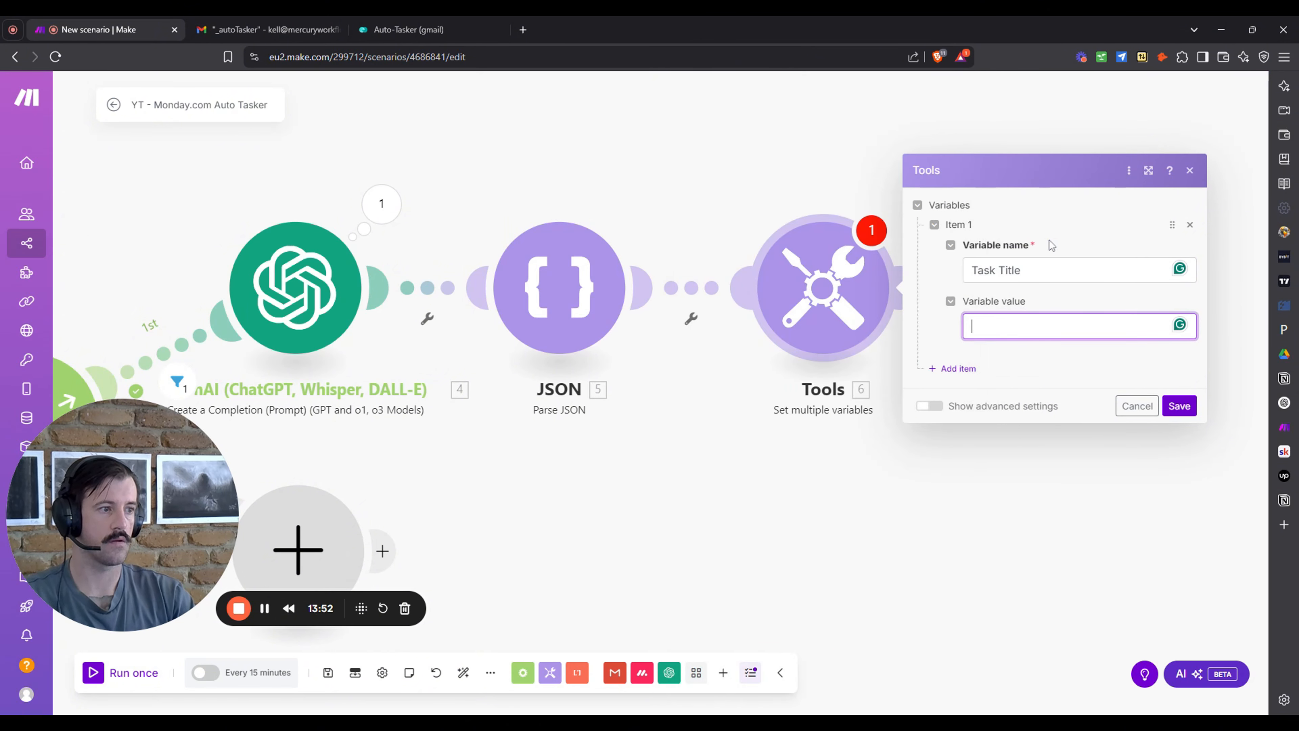
{"action": "left_click", "coordinate": [966, 368]}
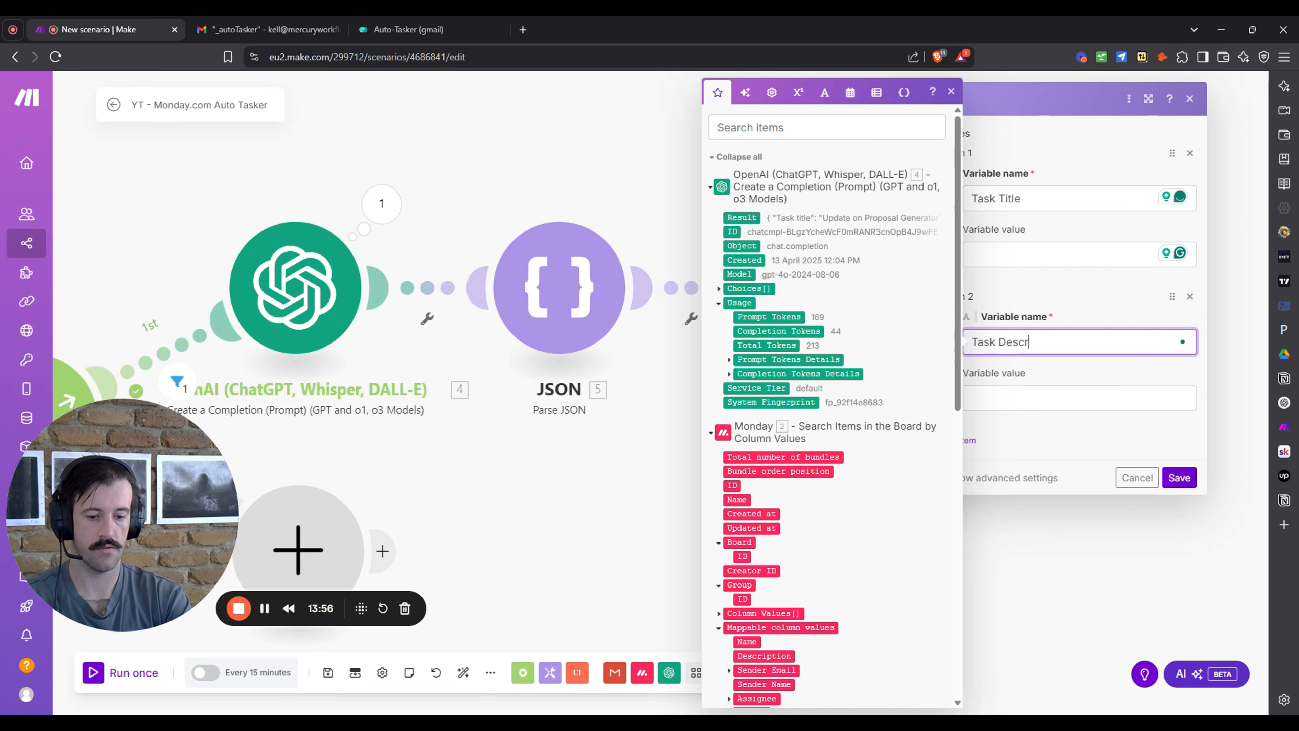
{"action": "left_click", "coordinate": [951, 92]}
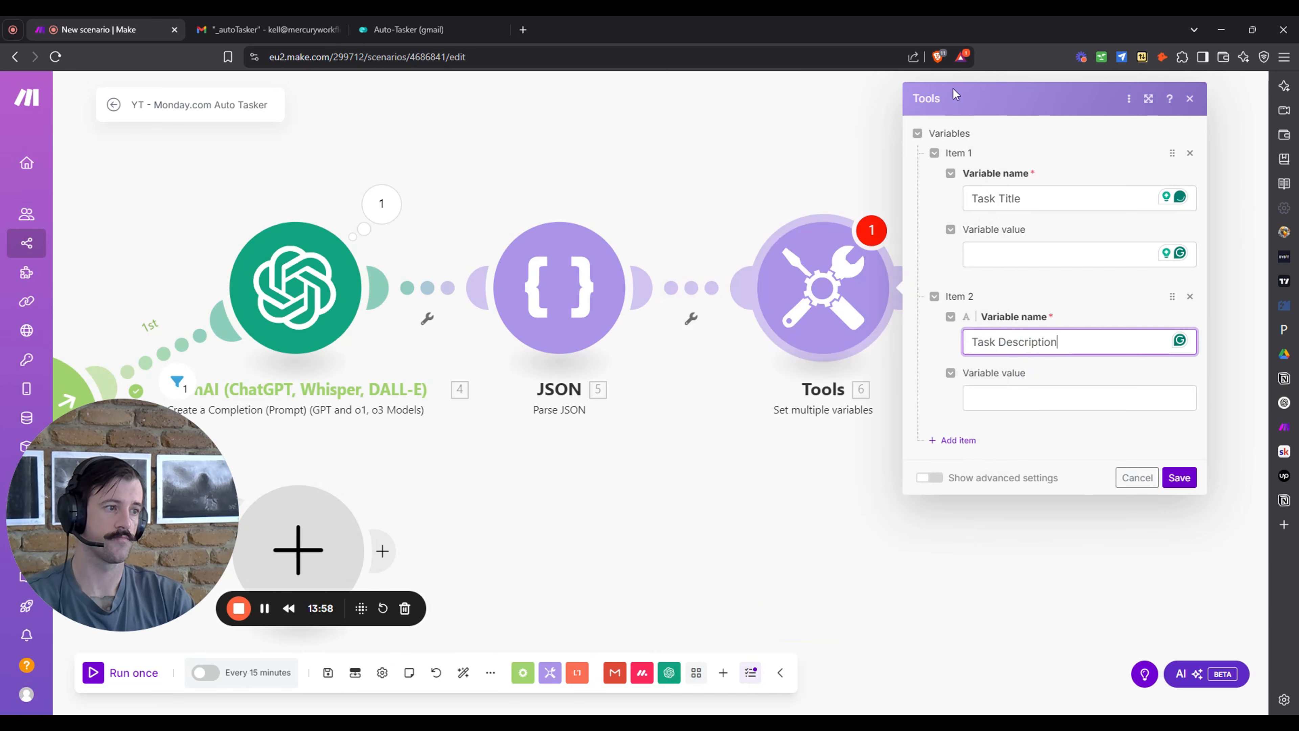
{"action": "left_click", "coordinate": [1182, 486]}
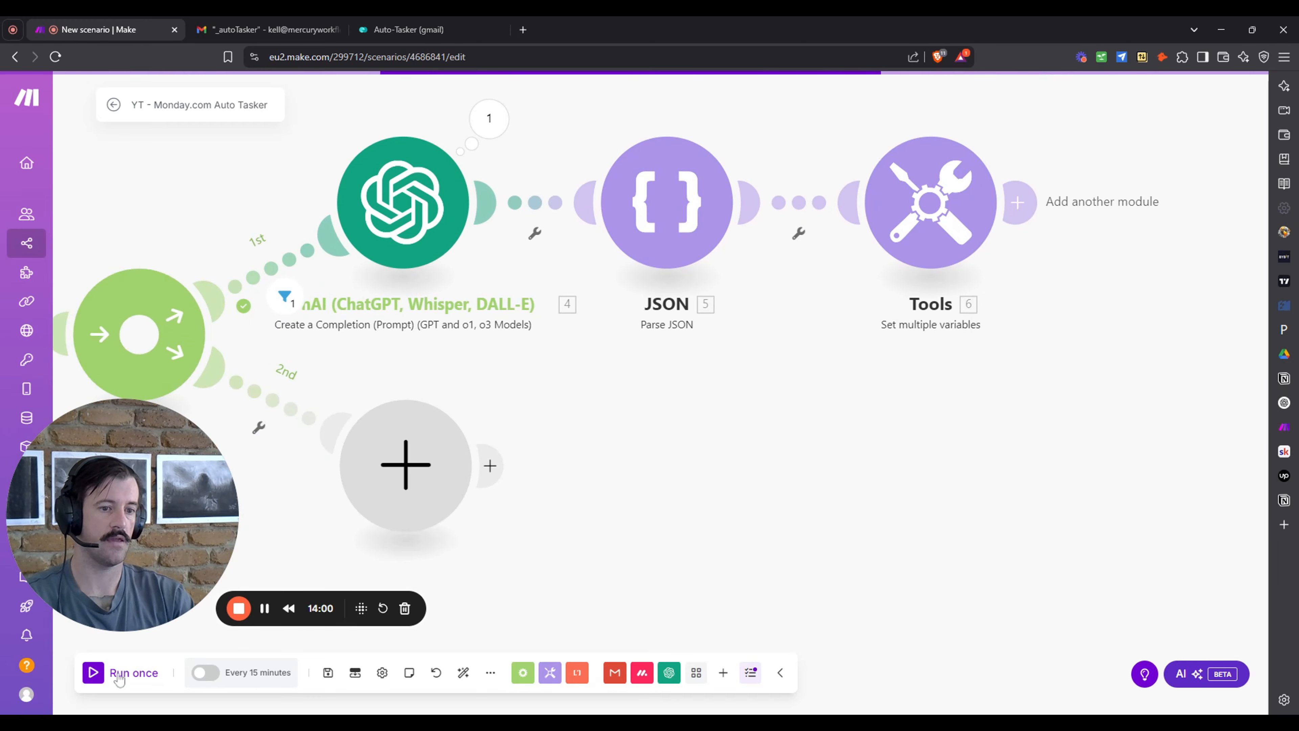
Review the Gmail module's previous output, run the scenario once, and inspect the module's new result.
{"action": "left_click", "coordinate": [374, 185]}
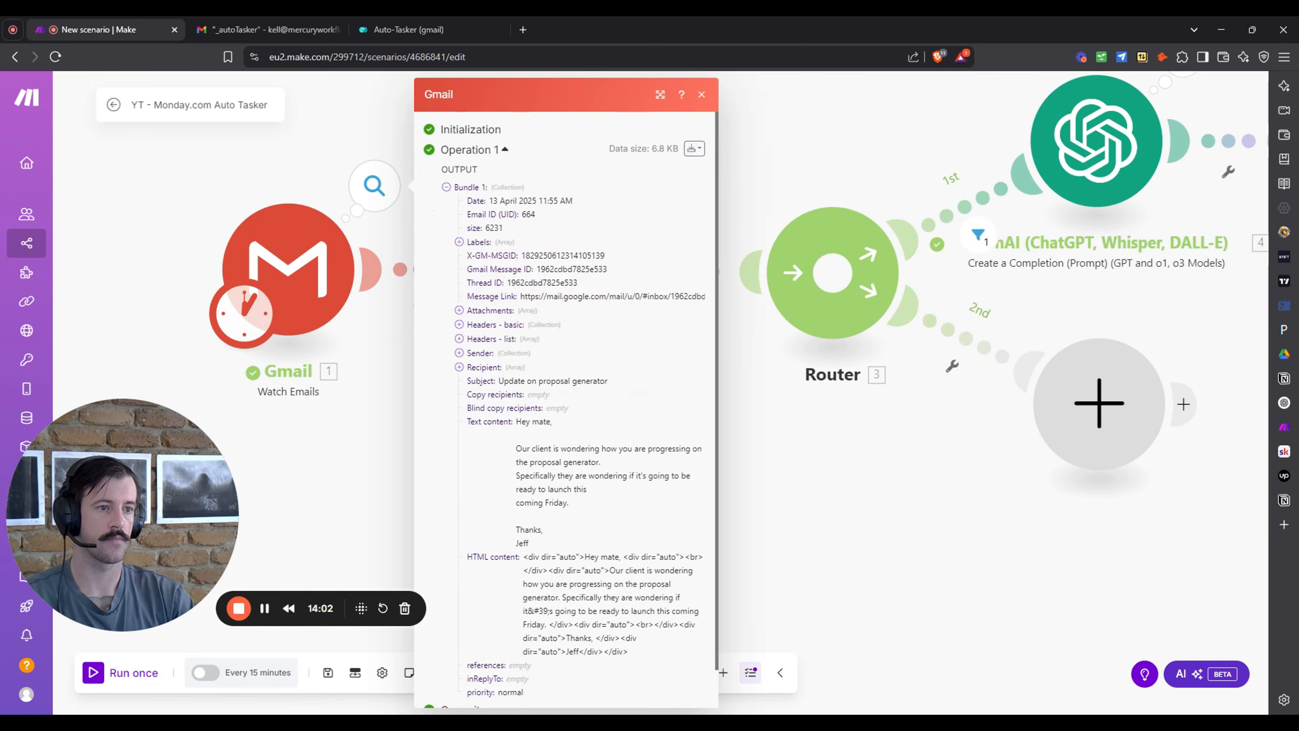
{"action": "left_click", "coordinate": [398, 440]}
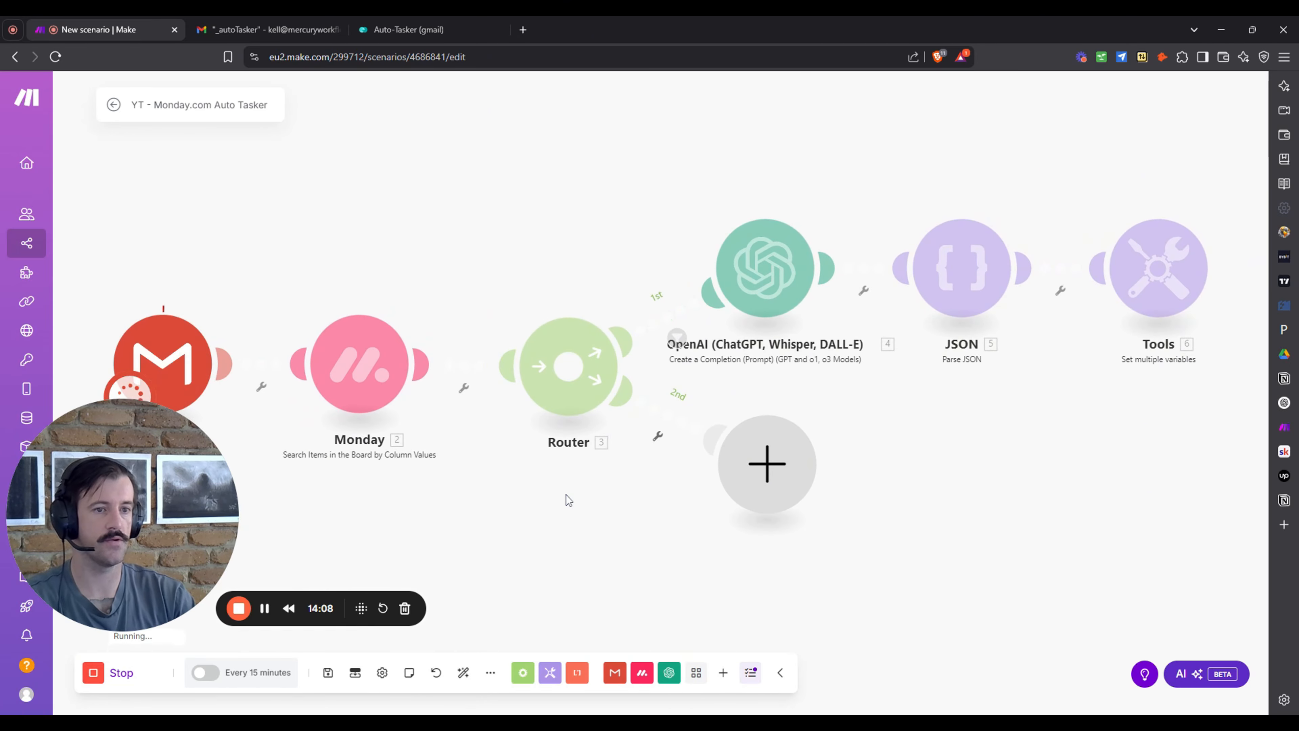
{"action": "left_click", "coordinate": [225, 300]}
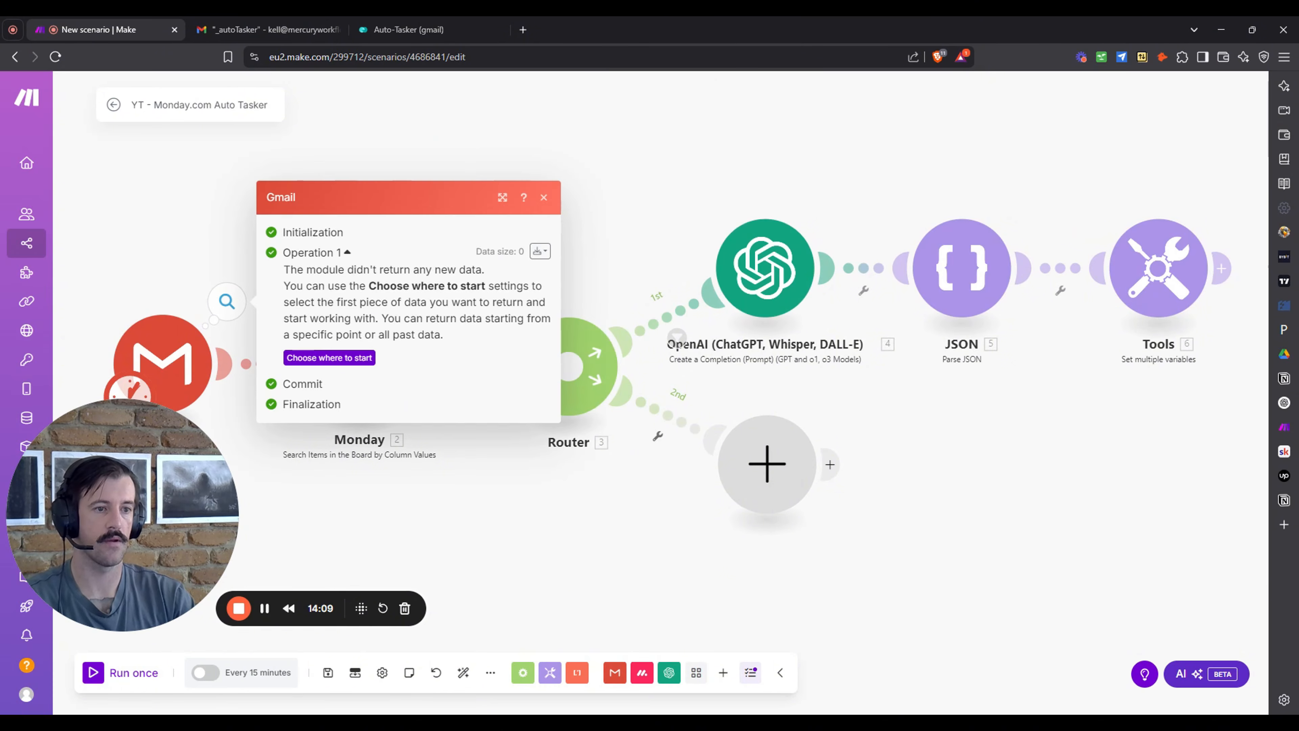
Try to set the Gmail trigger's starting point to a selected first email.
{"action": "left_click", "coordinate": [340, 356]}
{"action": "left_click", "coordinate": [236, 413]}
{"action": "left_click", "coordinate": [498, 448]}
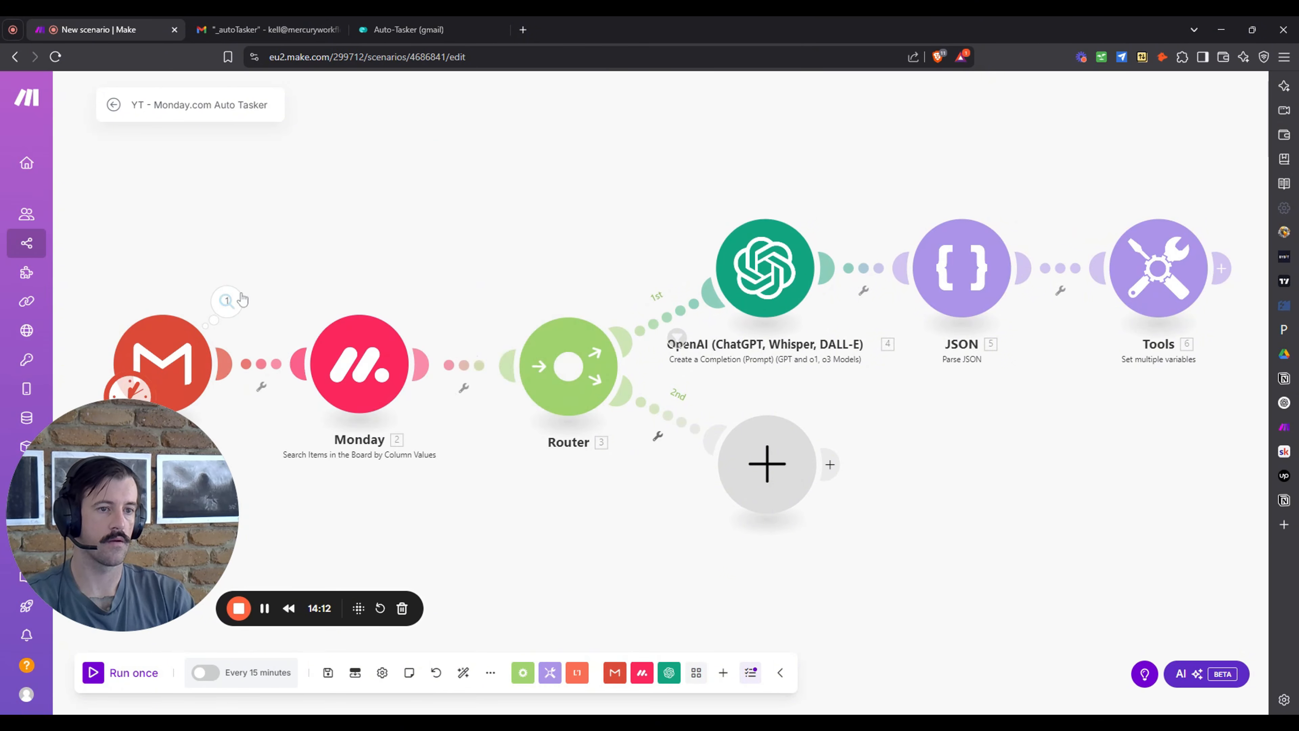
{"action": "left_click", "coordinate": [328, 357]}
{"action": "left_click", "coordinate": [236, 412]}
{"action": "left_click", "coordinate": [498, 448]}
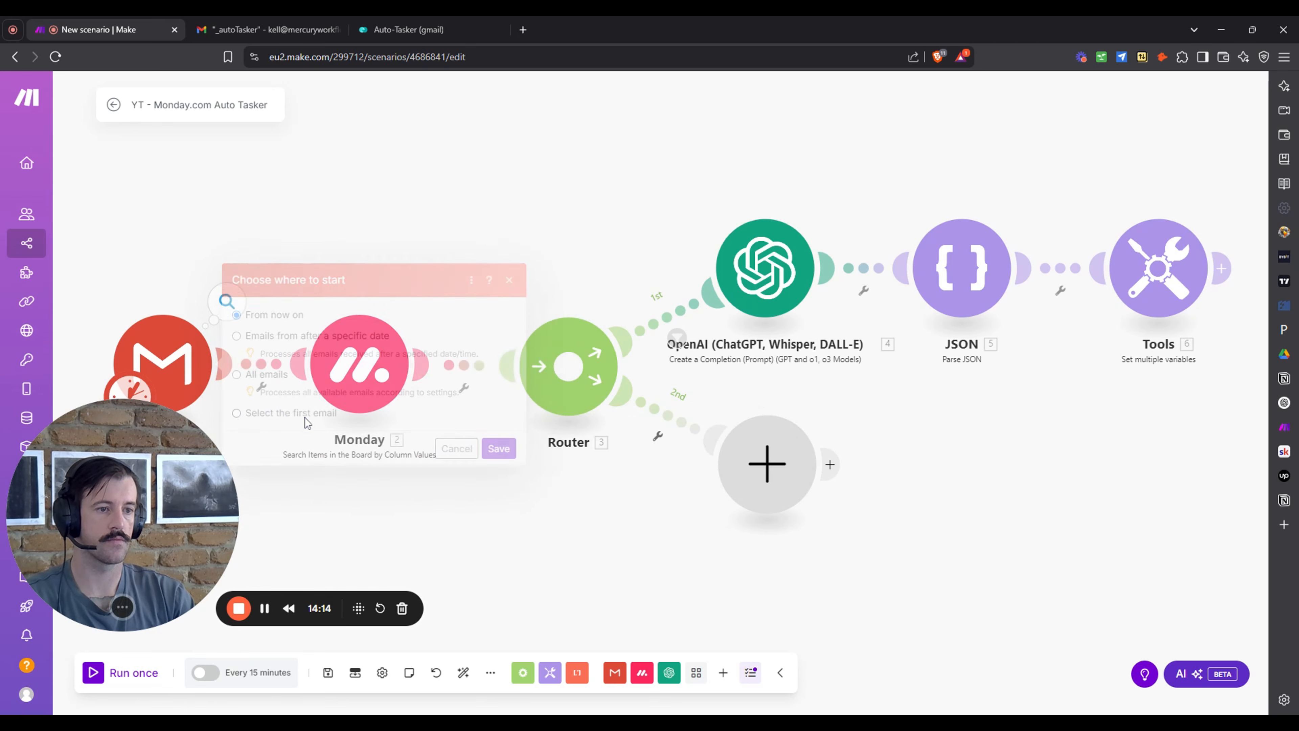
{"action": "left_click", "coordinate": [228, 302]}
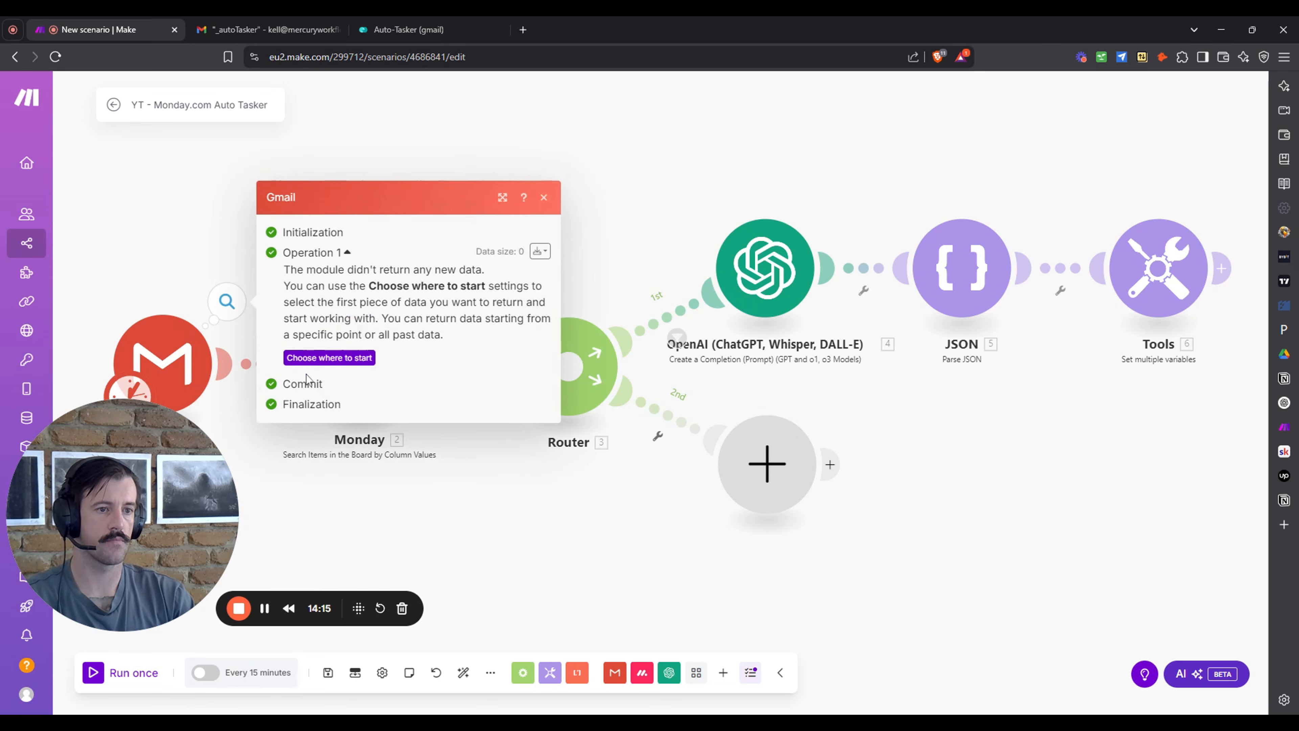
{"action": "left_click", "coordinate": [327, 358]}
{"action": "left_click", "coordinate": [247, 414]}
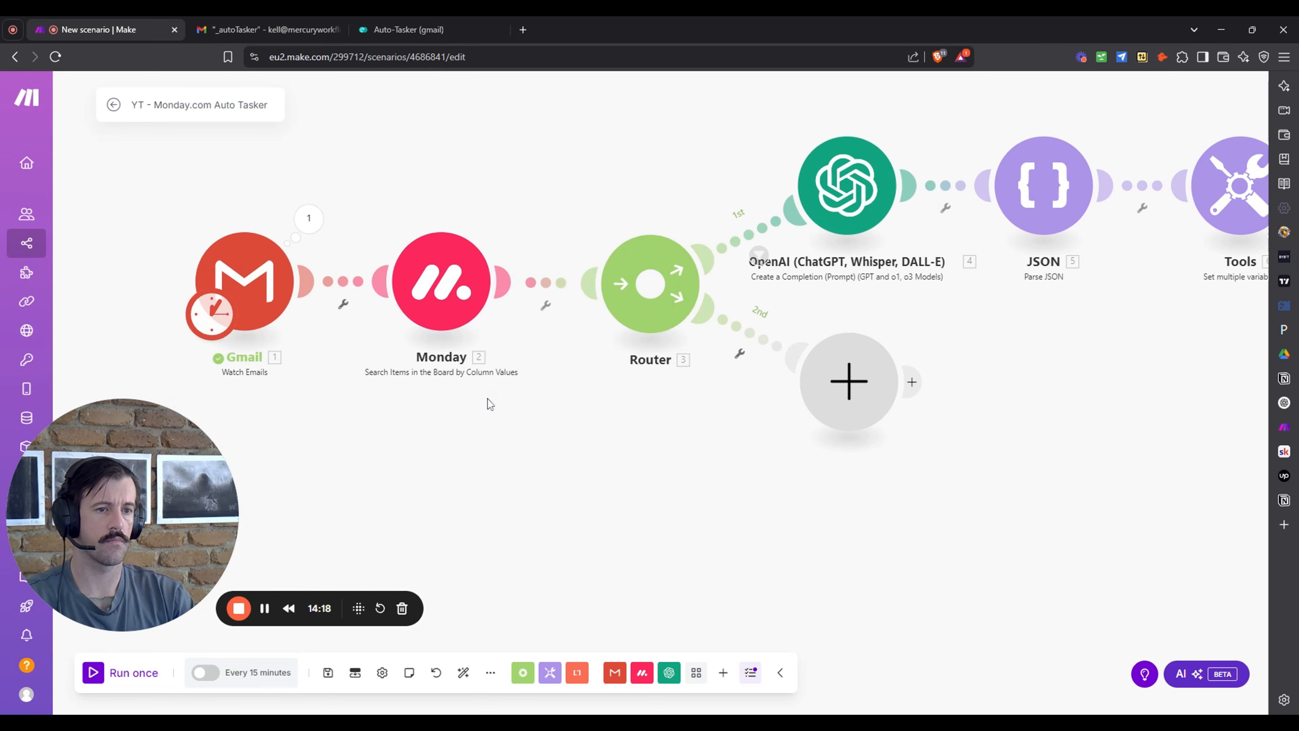
{"action": "left_click", "coordinate": [327, 210]}
{"action": "left_click", "coordinate": [393, 268]}
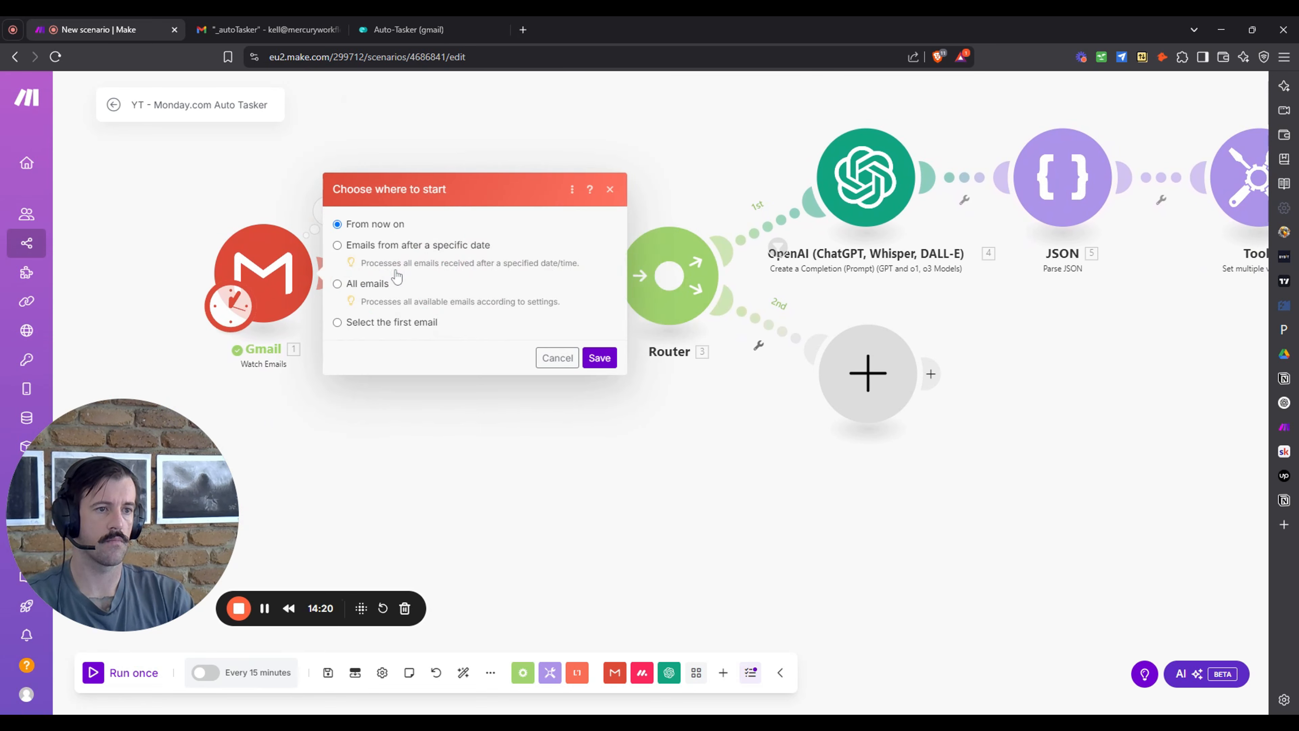
{"action": "left_click", "coordinate": [610, 189]}
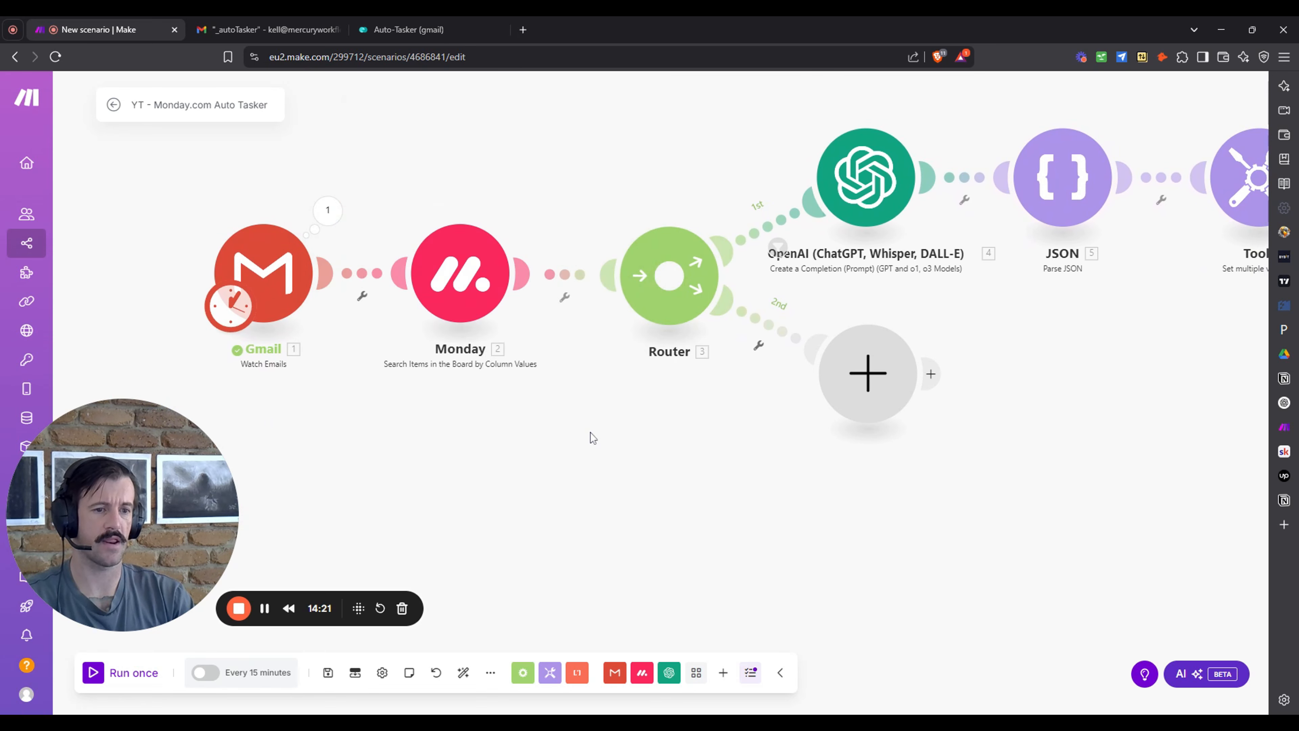
Set the Gmail trigger's starting point with the Select the first email option and run the scenario once.
{"action": "left_click", "coordinate": [136, 675]}
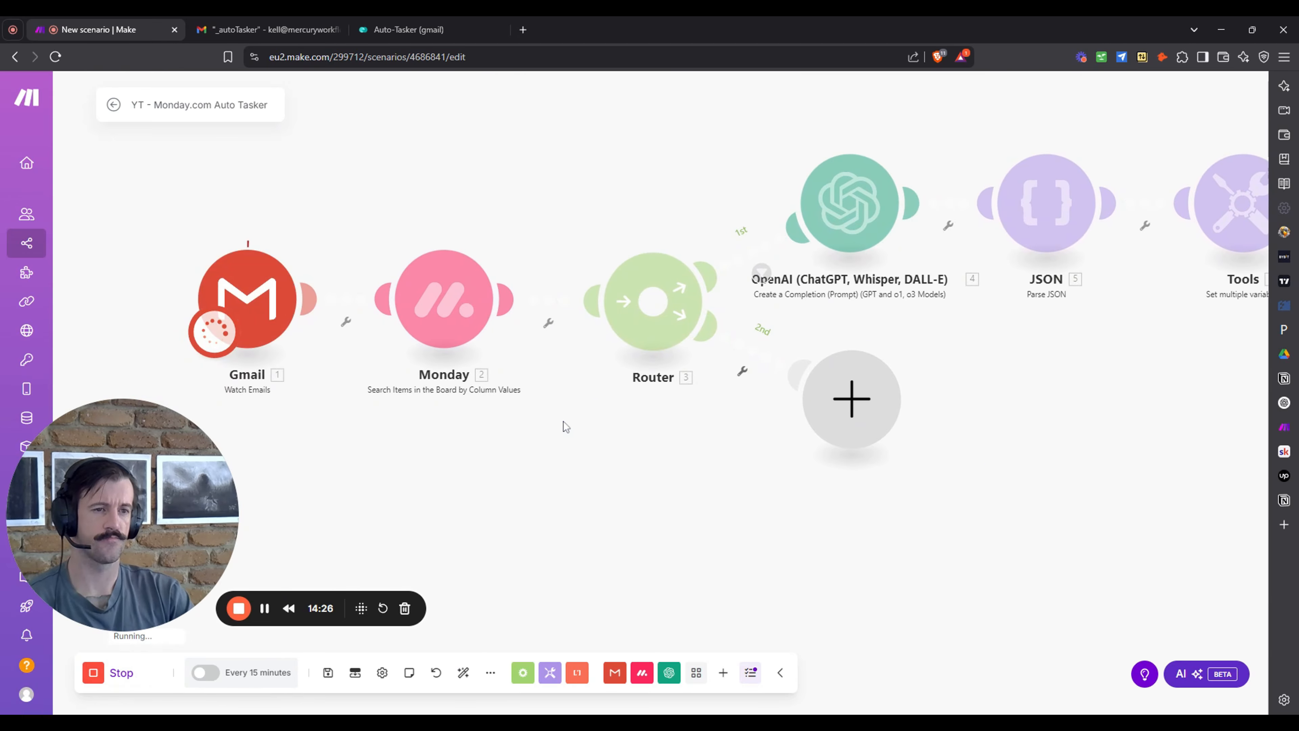
{"action": "left_click", "coordinate": [324, 249]}
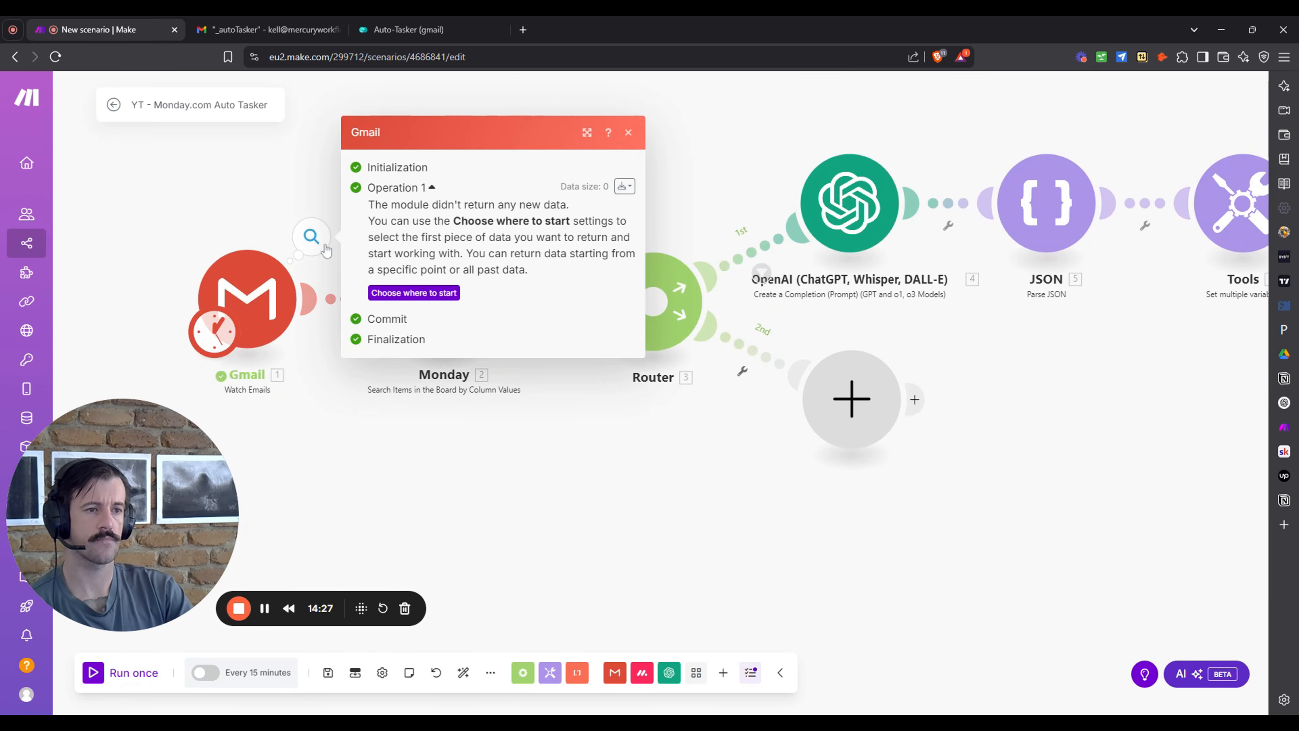
{"action": "left_click", "coordinate": [395, 291]}
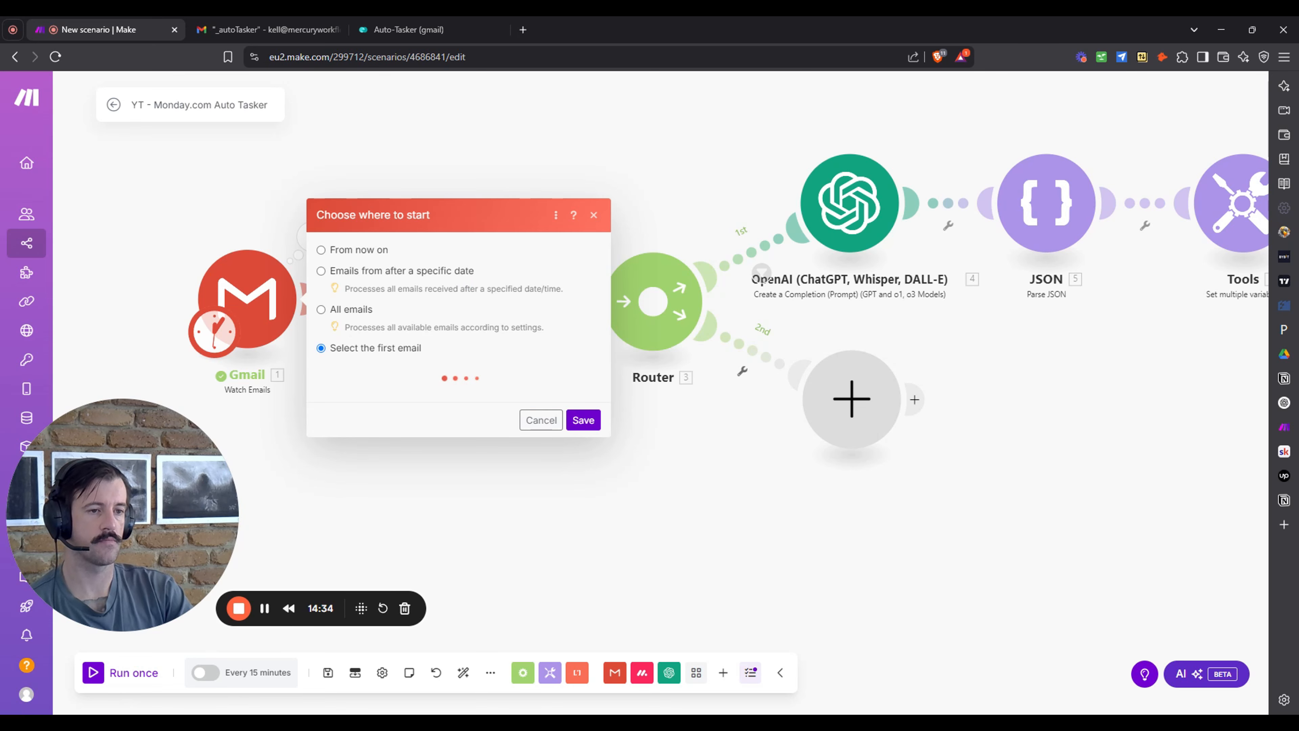
{"action": "left_click", "coordinate": [583, 412]}
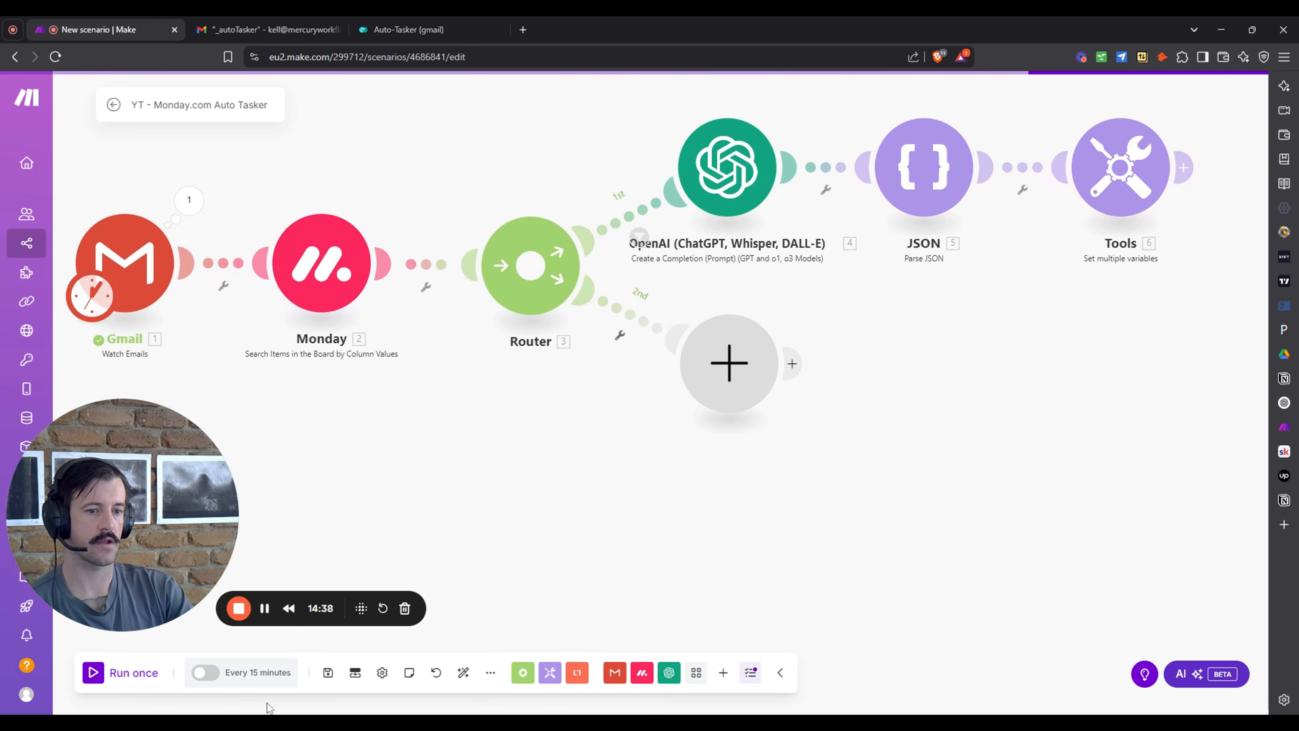
{"action": "left_click", "coordinate": [117, 684]}
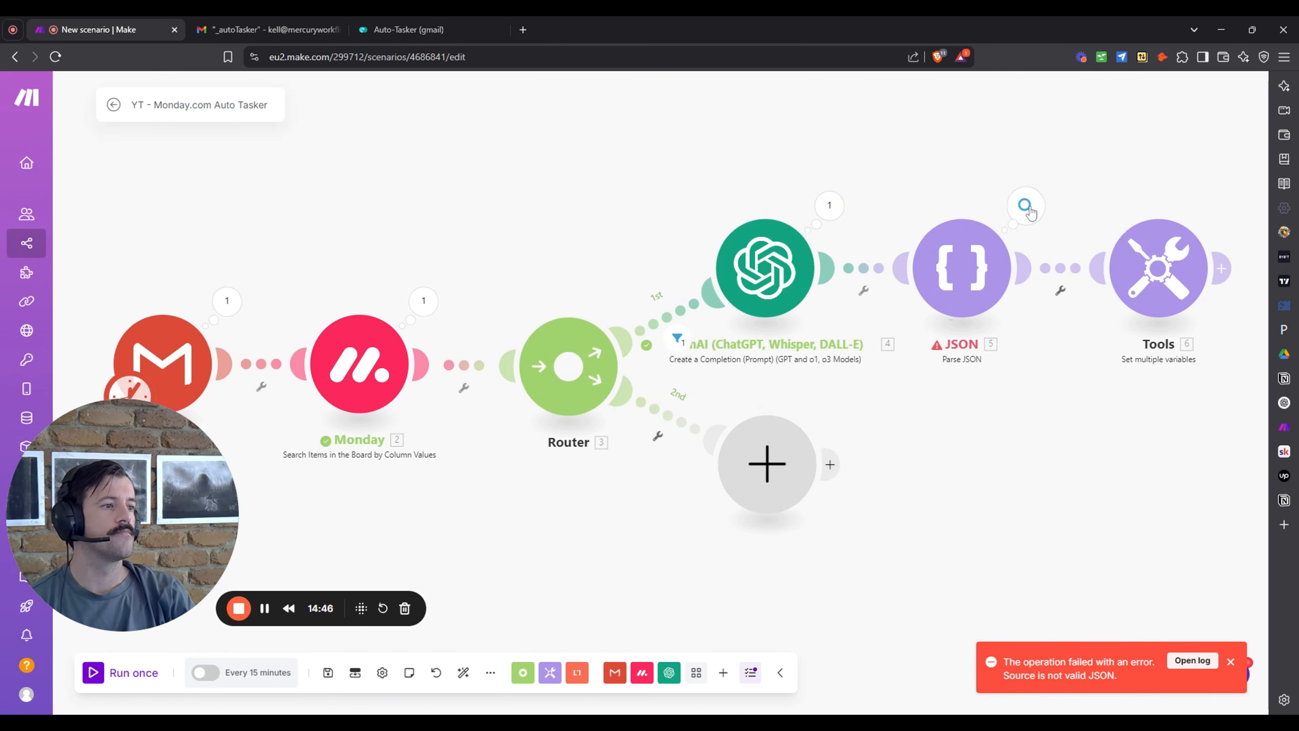
Inspect the Parse JSON module's error and the OpenAI module's output bundle.
{"action": "left_click", "coordinate": [1026, 208]}
{"action": "left_click", "coordinate": [649, 180]}
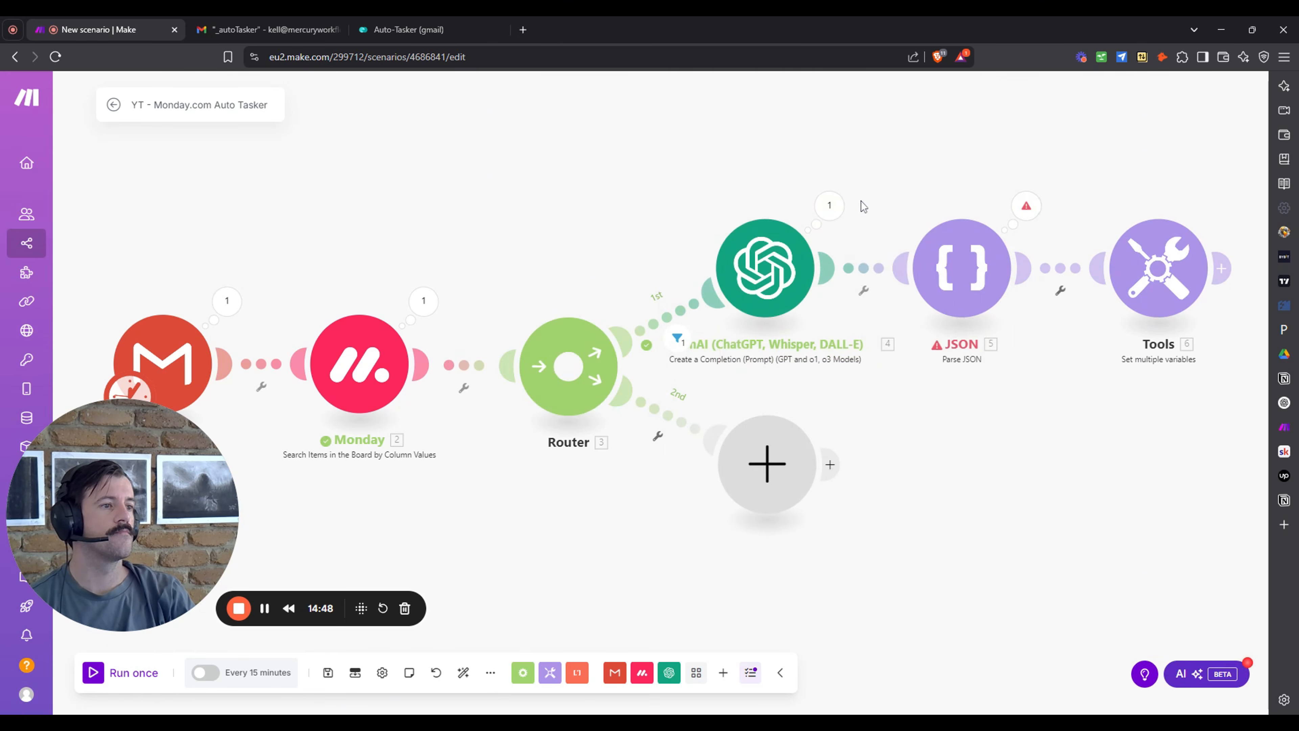
{"action": "left_click", "coordinate": [829, 204]}
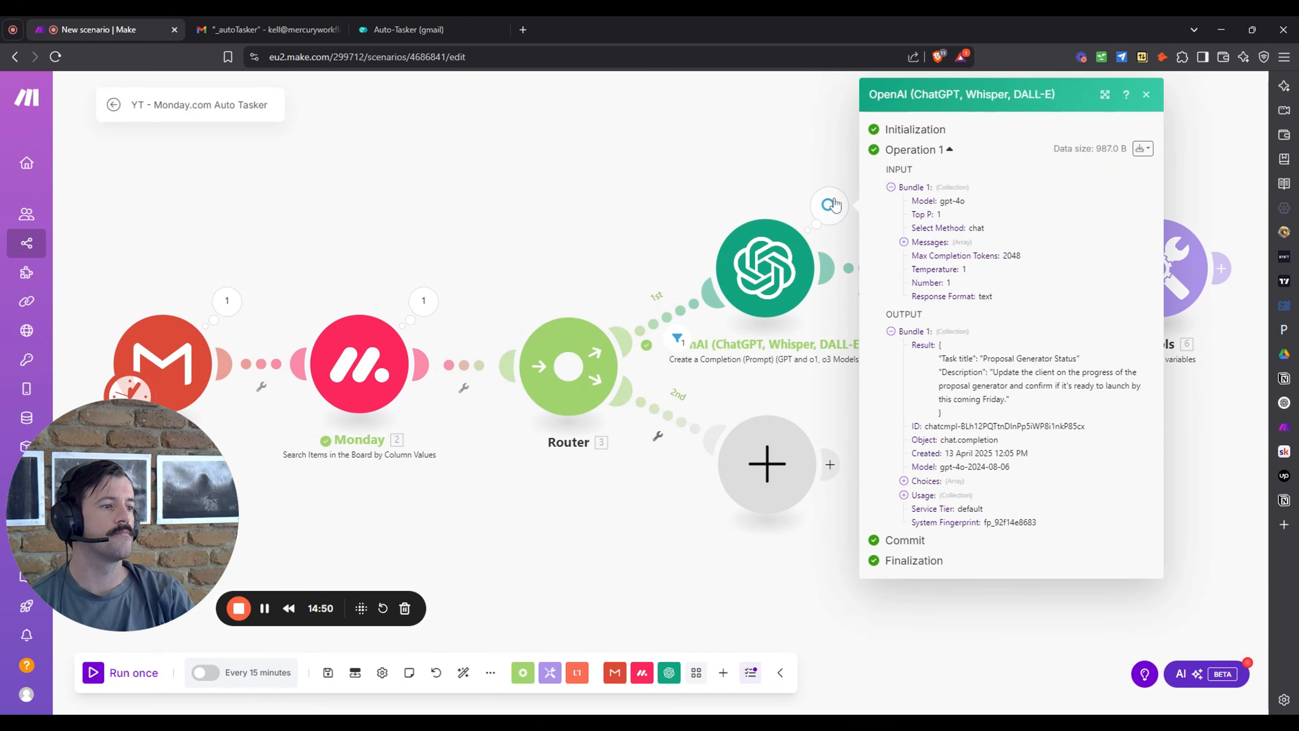
{"action": "left_click", "coordinate": [779, 177]}
Check the JSON string mapping in the Parse JSON module, save it again, and rerun the scenario.
{"action": "left_click", "coordinate": [969, 282]}
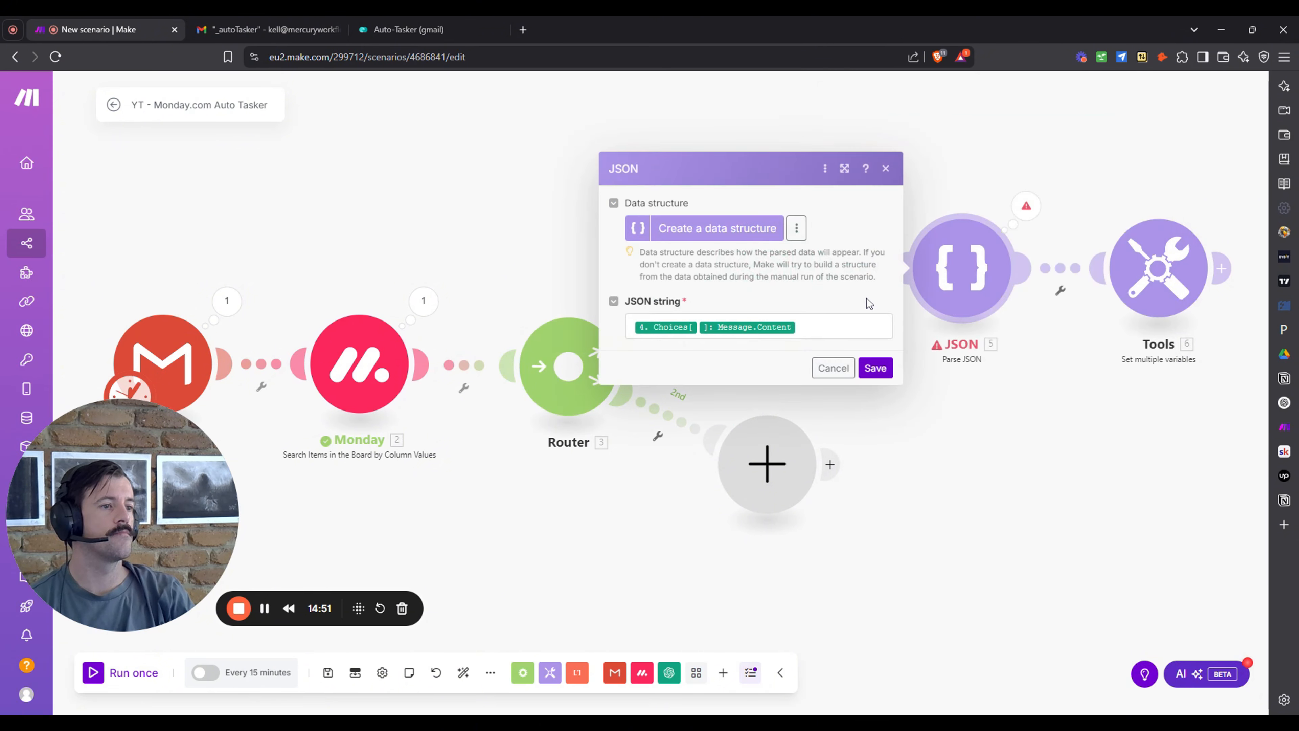
{"action": "left_click", "coordinate": [876, 368]}
{"action": "left_click", "coordinate": [97, 676]}
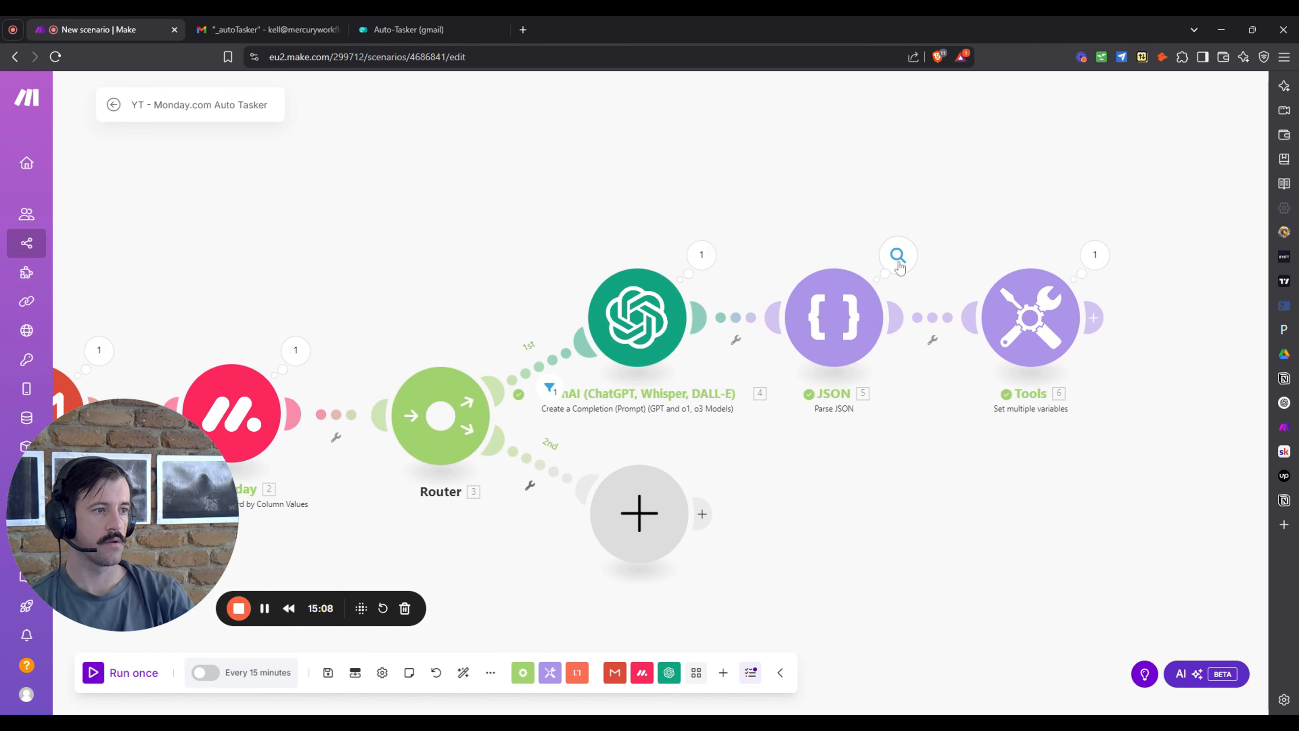
Inspect the Parse JSON module's run output and its settings.
{"action": "left_click", "coordinate": [899, 257]}
{"action": "left_click", "coordinate": [839, 173]}
{"action": "left_click", "coordinate": [835, 315]}
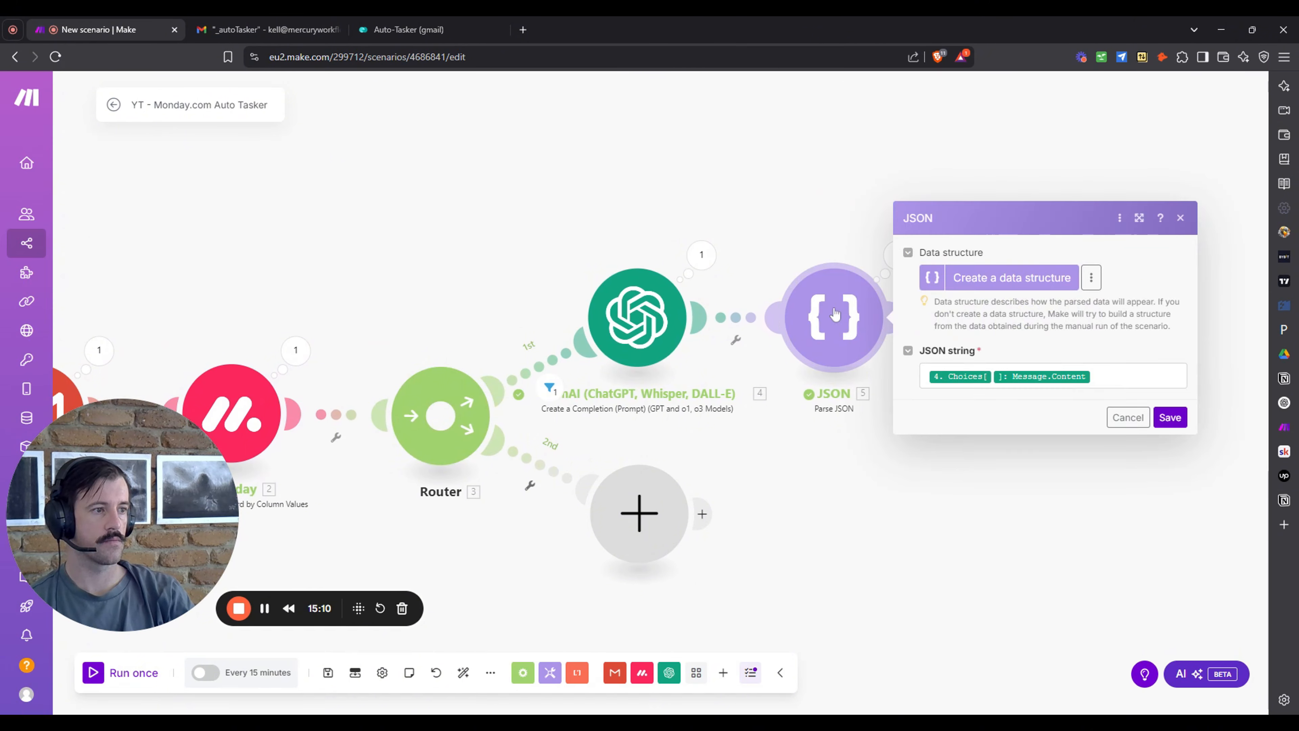
{"action": "left_click", "coordinate": [915, 518]}
Map Parse JSON's Task title and Description into the Task Title and Task Description variable values and save the Tools module.
{"action": "left_click", "coordinate": [1033, 323]}
{"action": "left_click", "coordinate": [839, 284]}
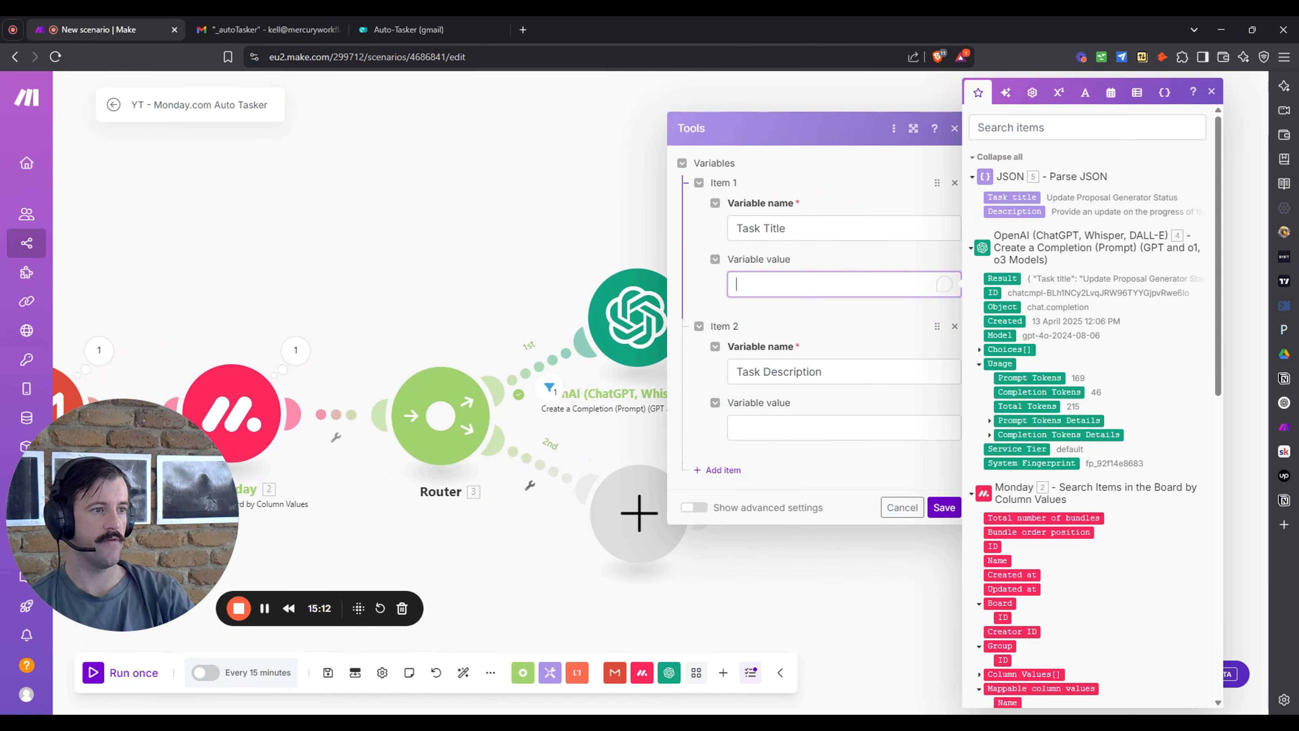
{"action": "left_click", "coordinate": [1010, 197]}
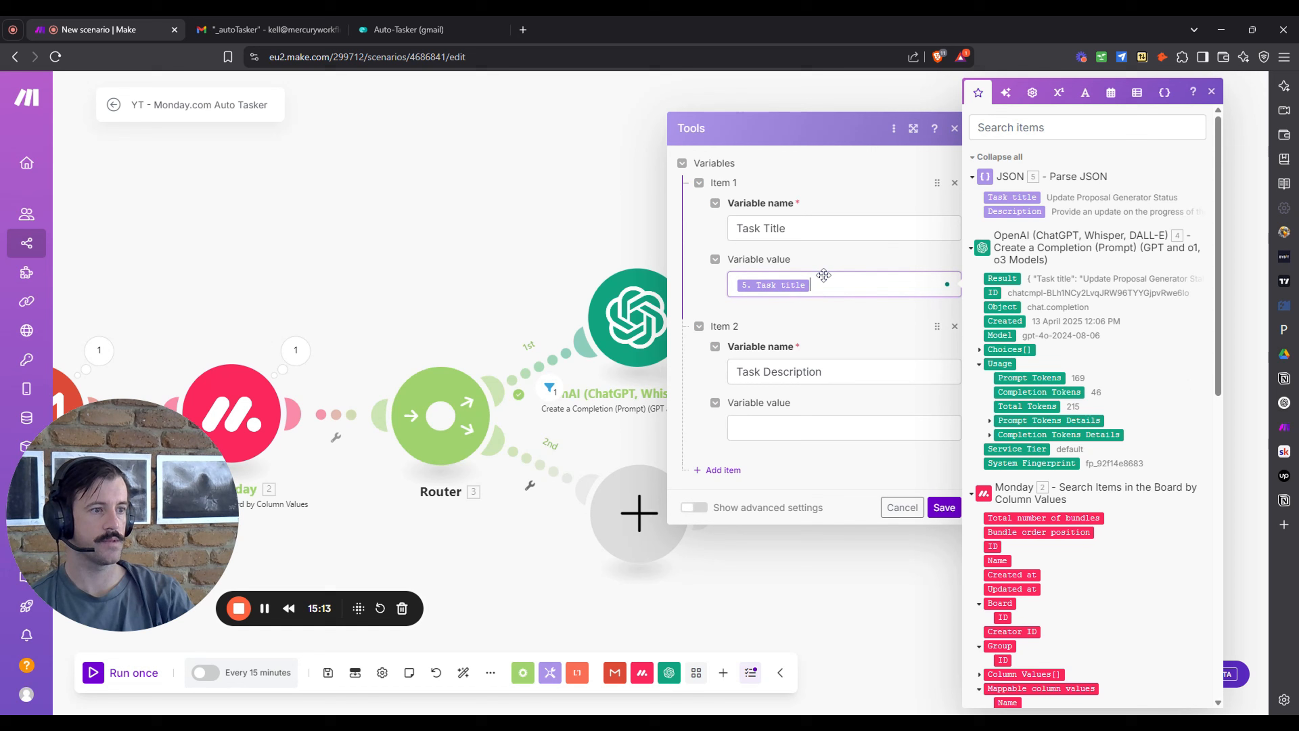
{"action": "left_click", "coordinate": [1011, 212]}
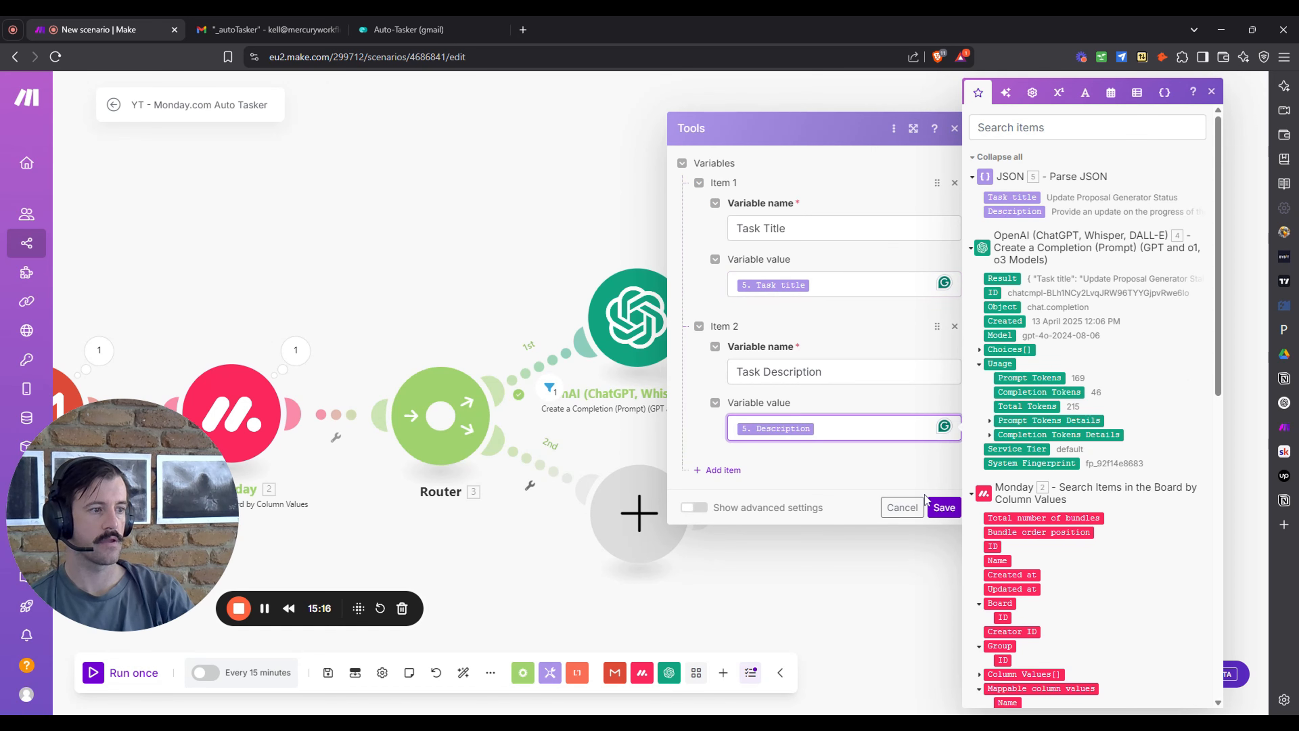
{"action": "left_click", "coordinate": [944, 509]}
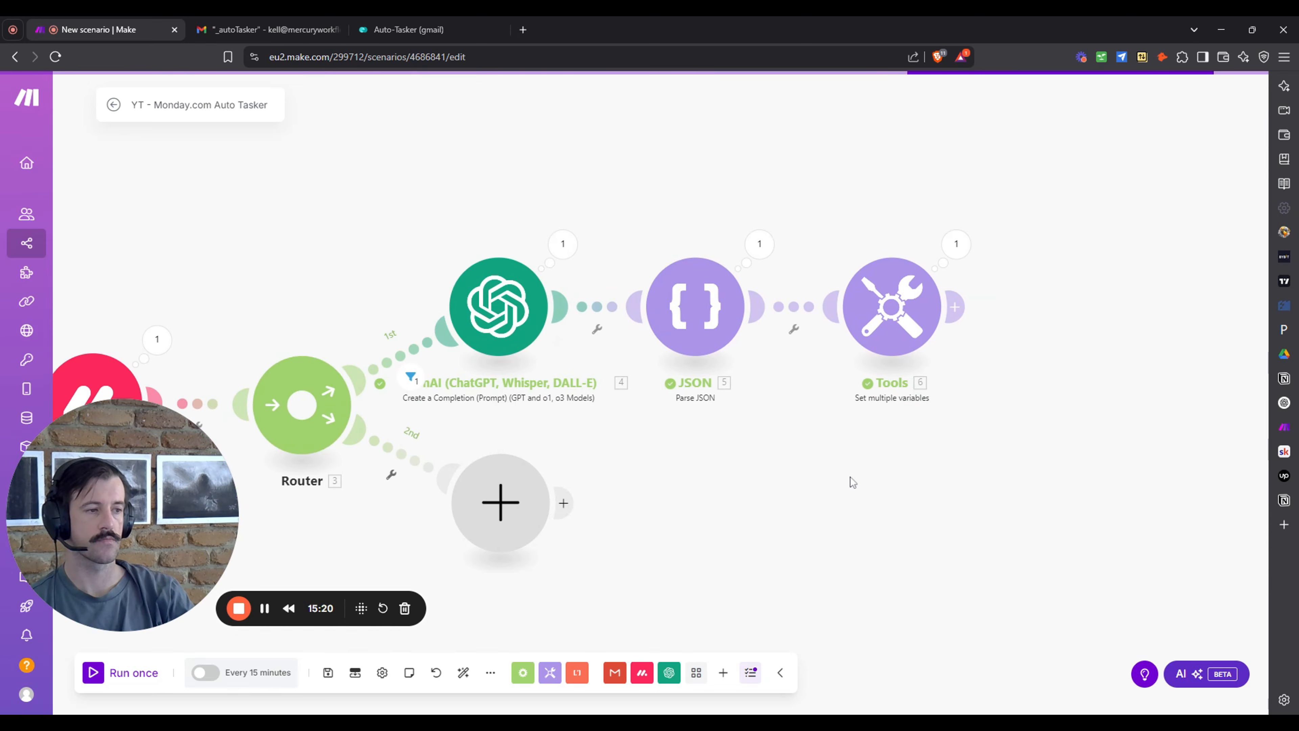
Add a Monday Create an Item module after the Set multiple variables module.
{"action": "left_click", "coordinate": [955, 306]}
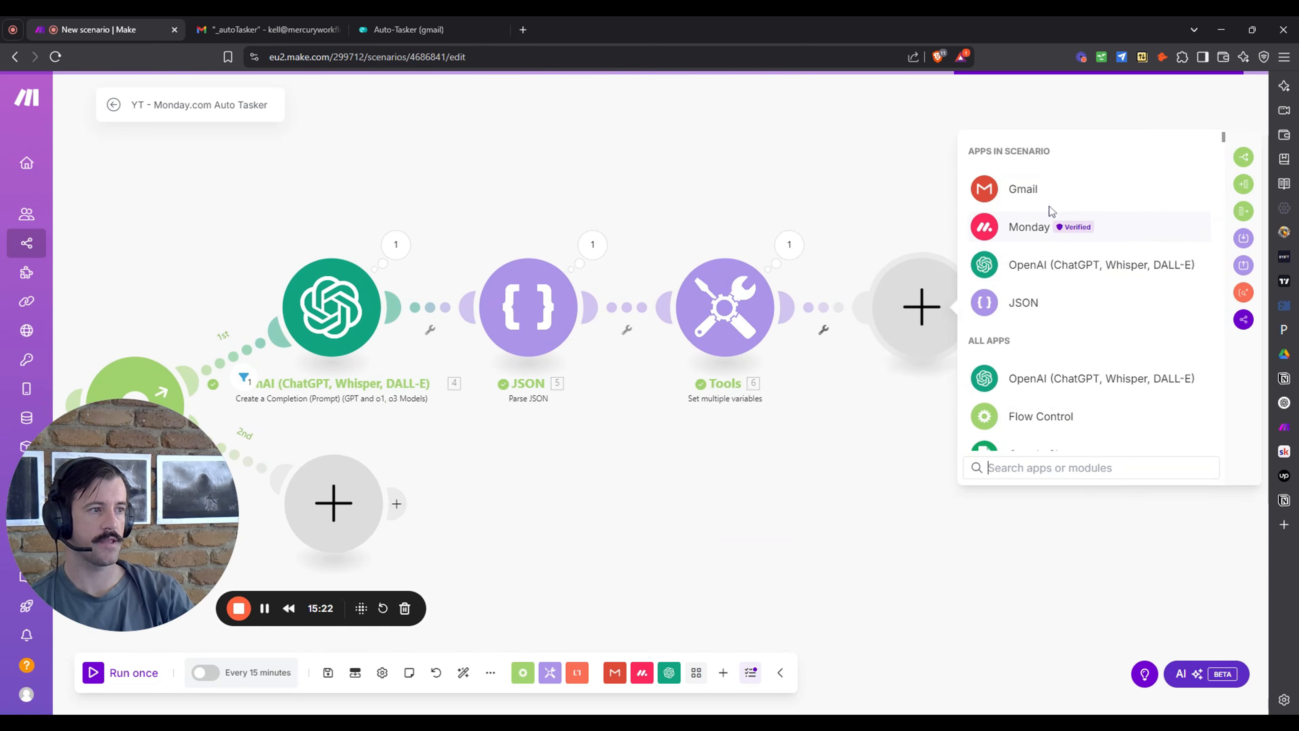
{"action": "left_click", "coordinate": [1053, 227]}
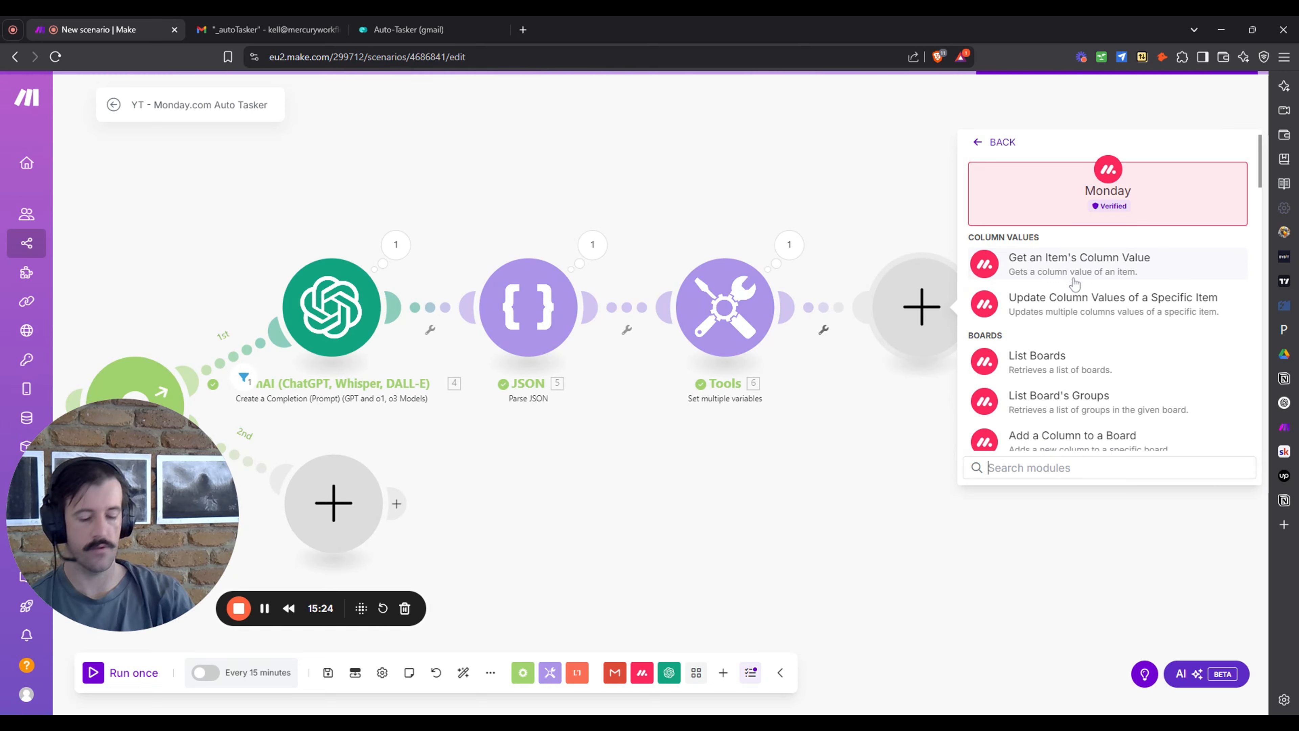
{"action": "type", "text": "create"}
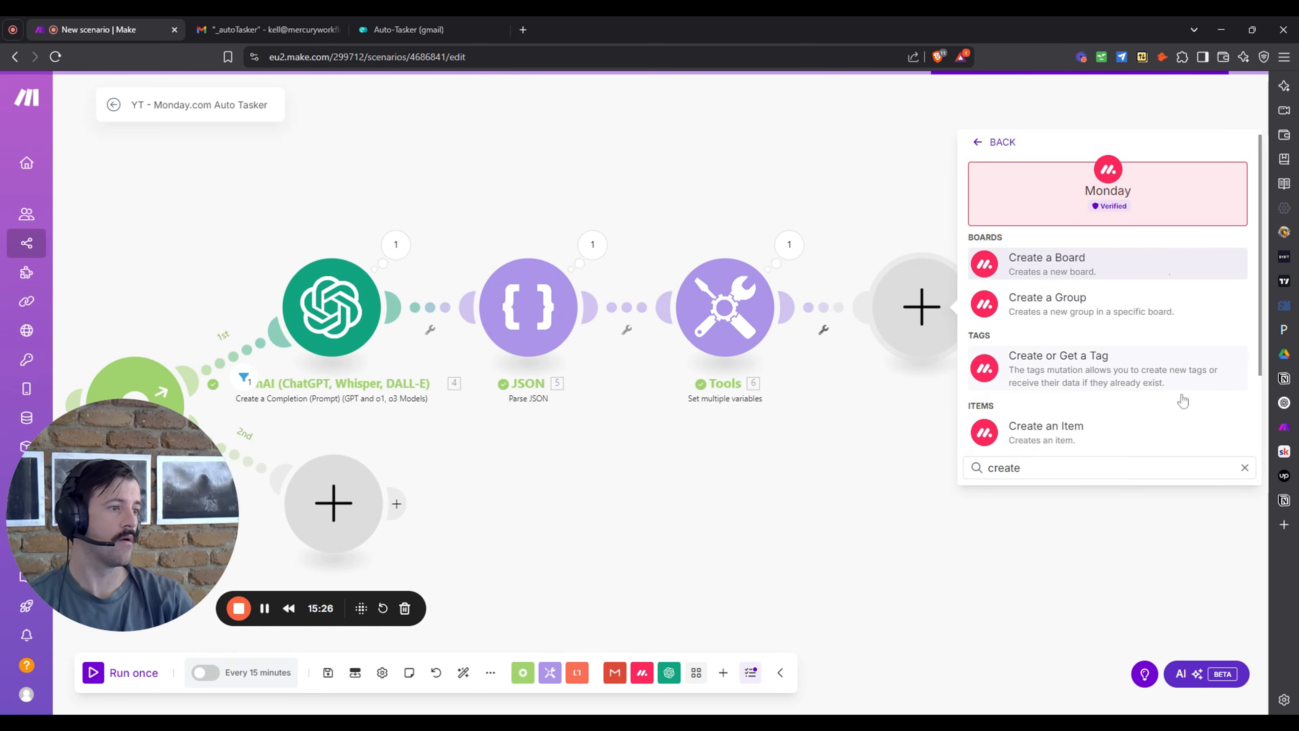
{"action": "left_click", "coordinate": [1142, 424]}
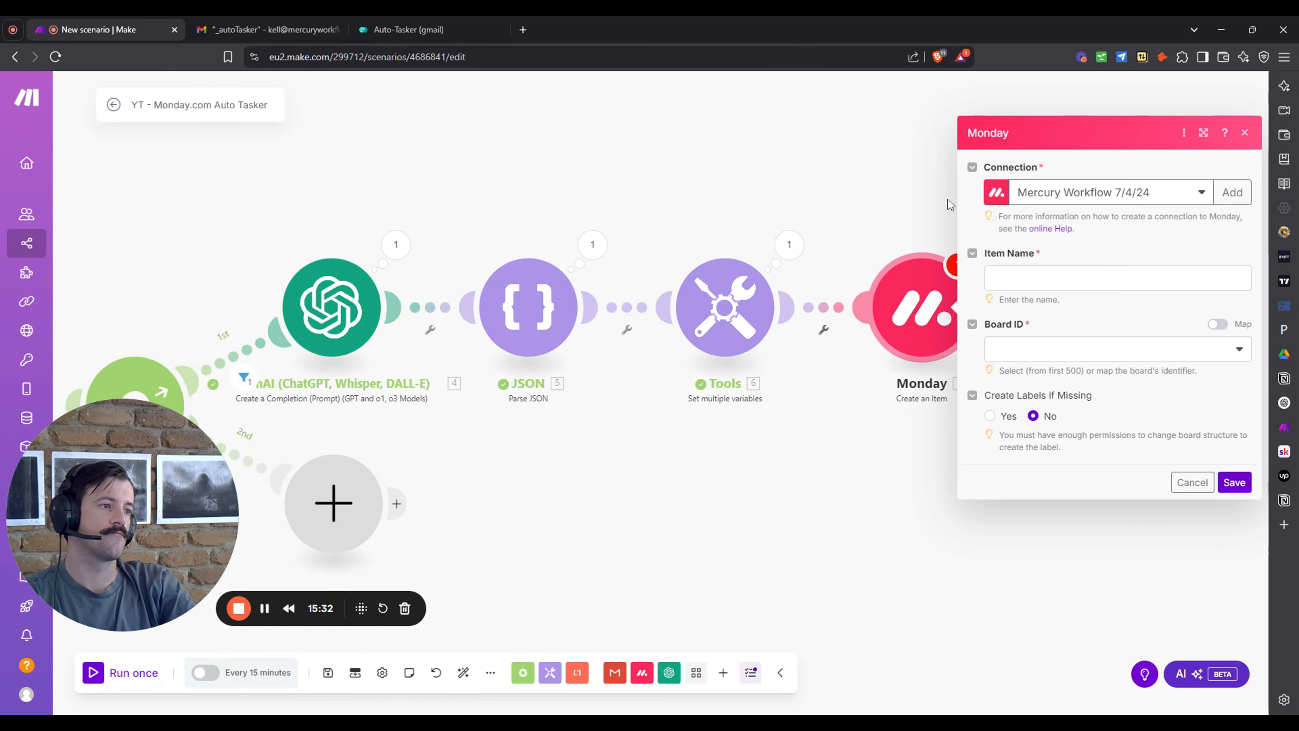
Map the Tools module's Task Title variable into the new Monday module's Item Name.
{"action": "left_click", "coordinate": [1074, 277]}
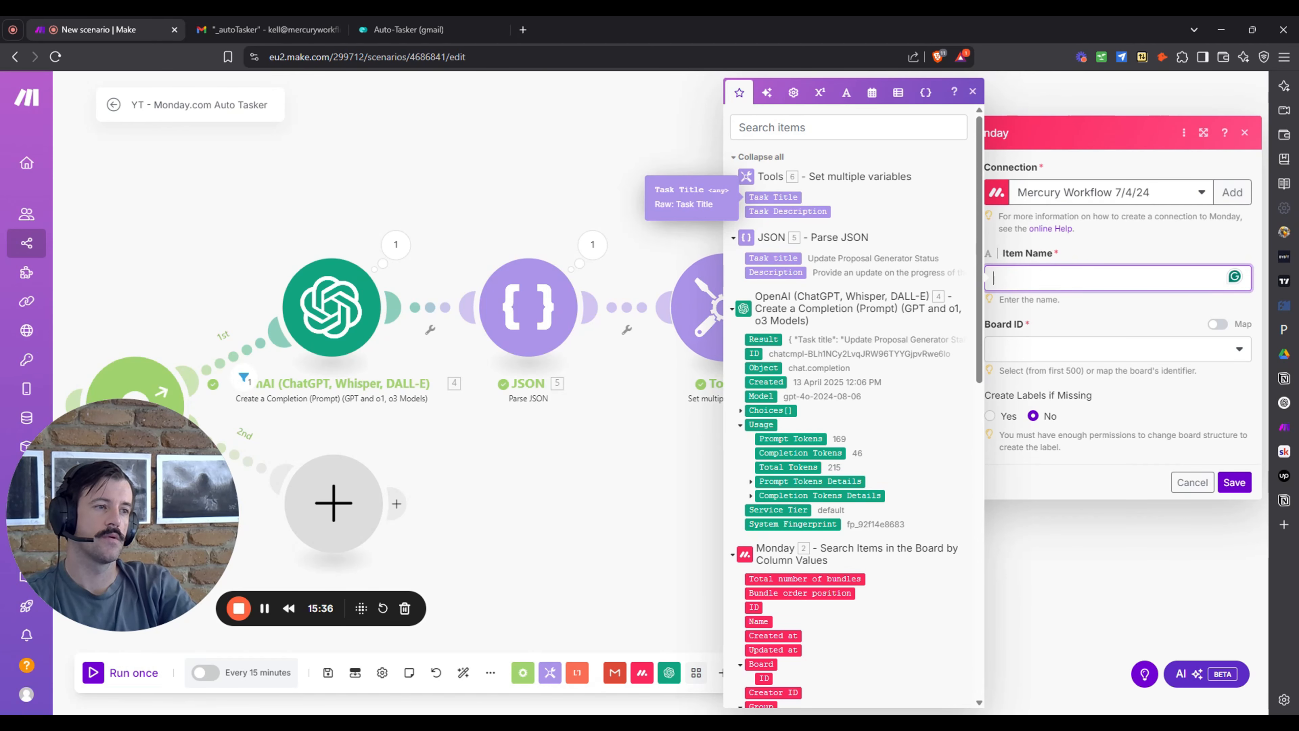
{"action": "left_click", "coordinate": [783, 196]}
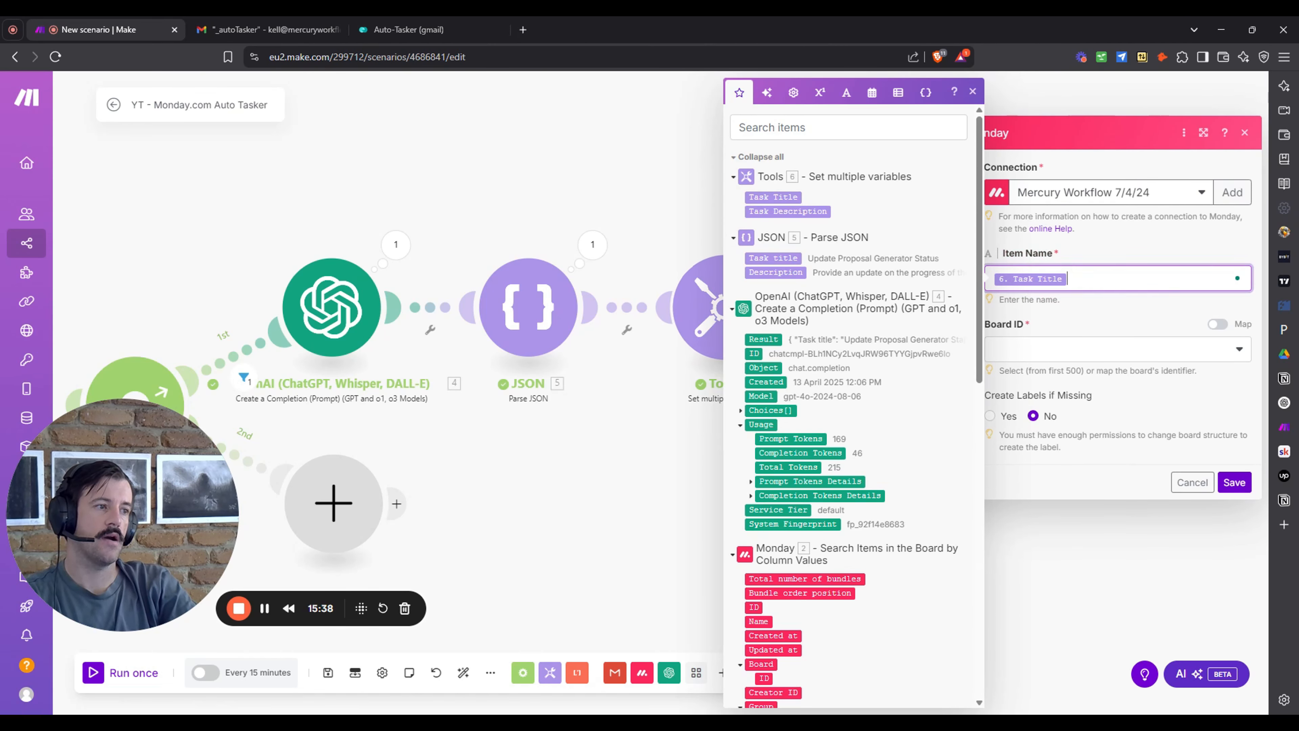
{"action": "left_click", "coordinate": [974, 94]}
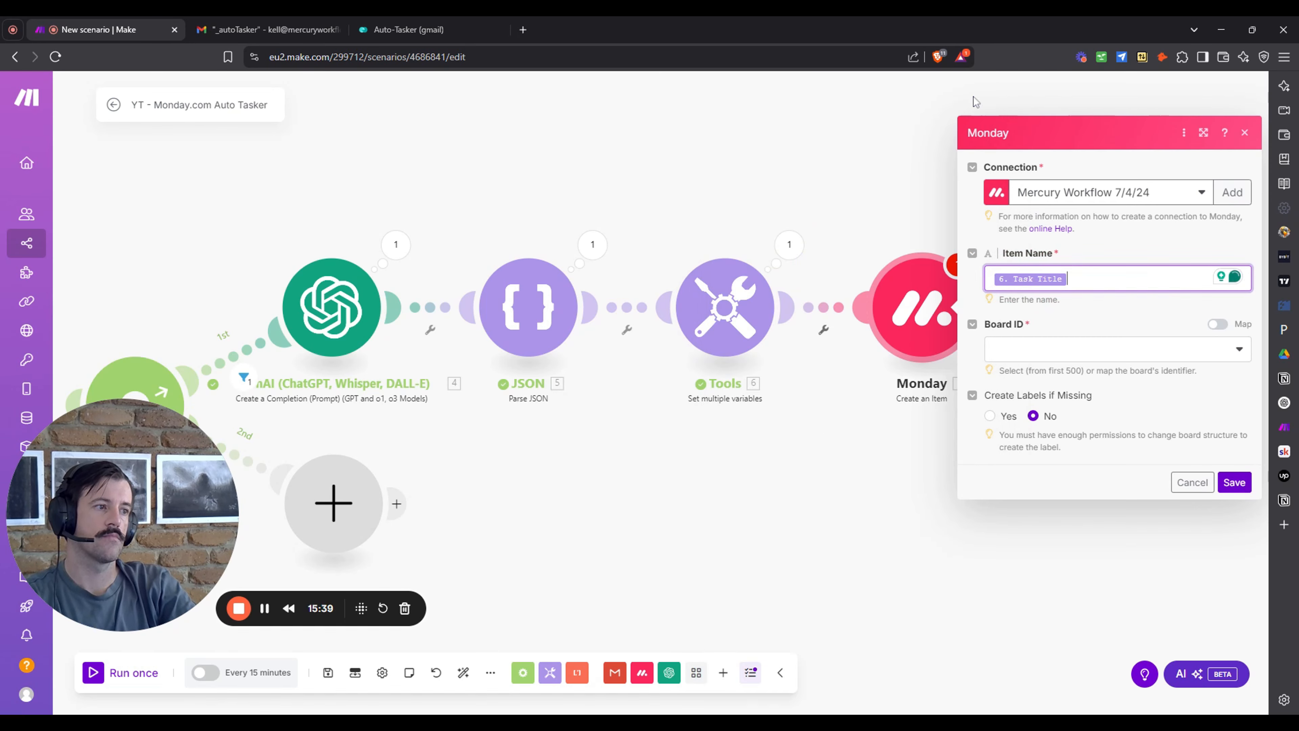
Set the new Monday module's board to Auto-Tasker (gmail) and its group to To-Do.
{"action": "left_click", "coordinate": [1165, 353]}
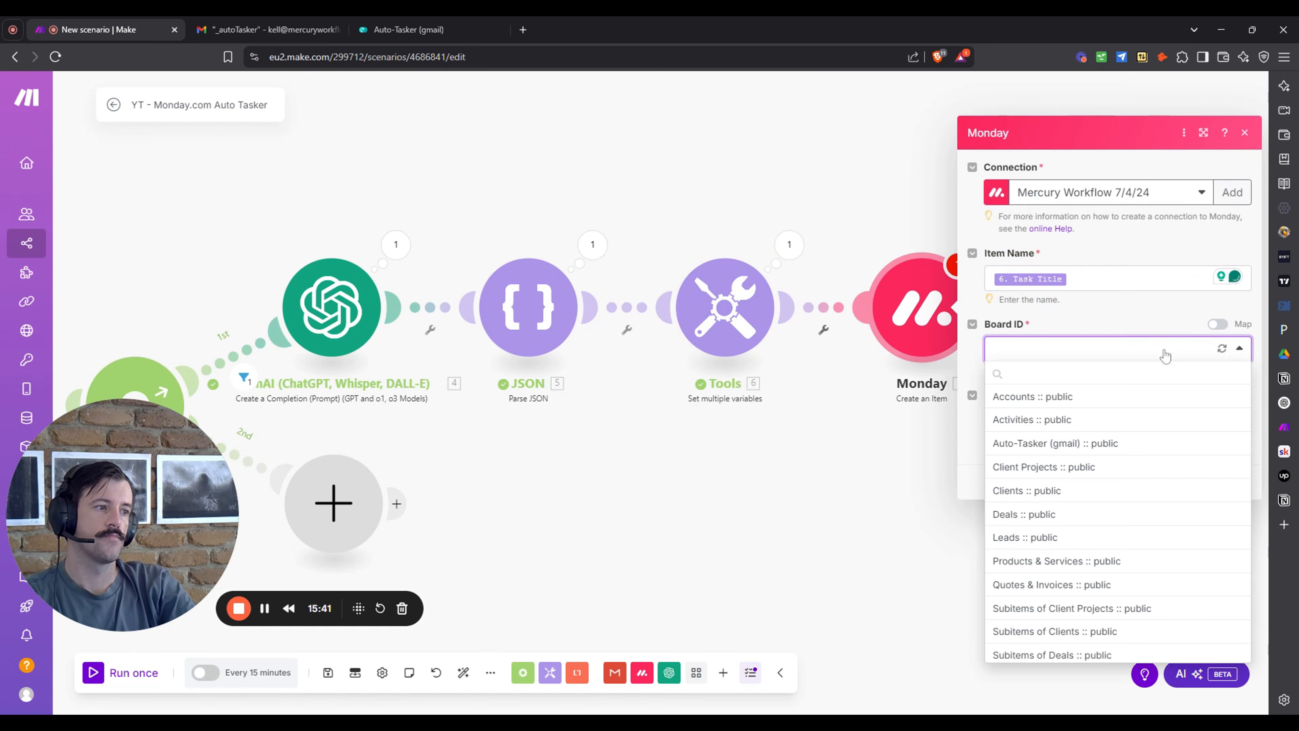
{"action": "left_click", "coordinate": [1094, 442]}
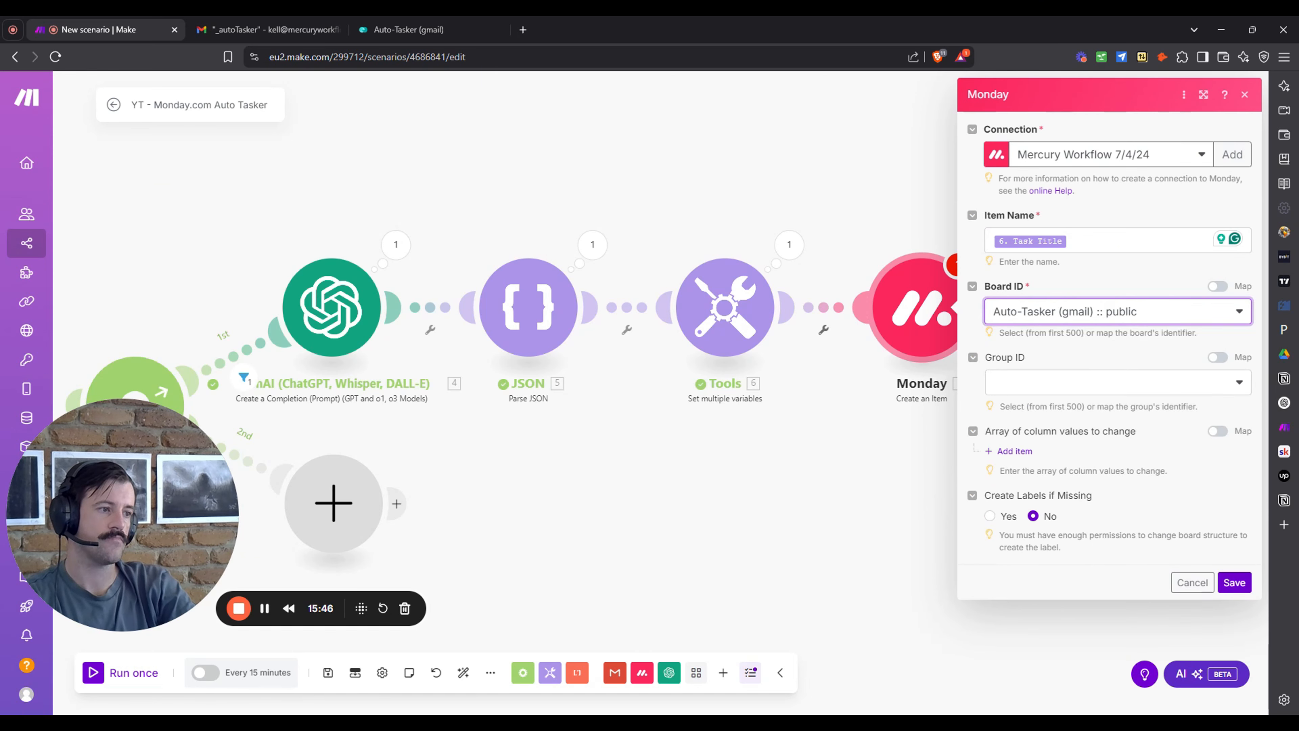
{"action": "left_click", "coordinate": [1112, 384]}
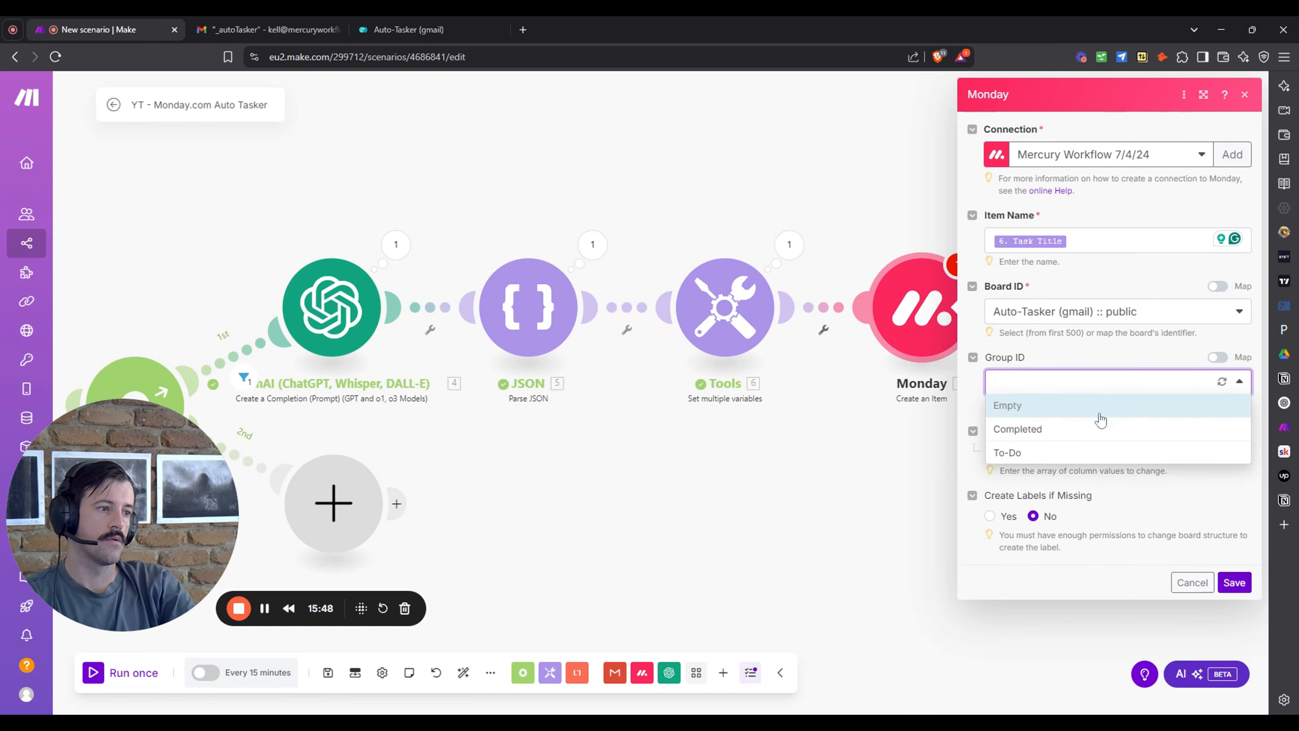
{"action": "left_click", "coordinate": [1083, 457]}
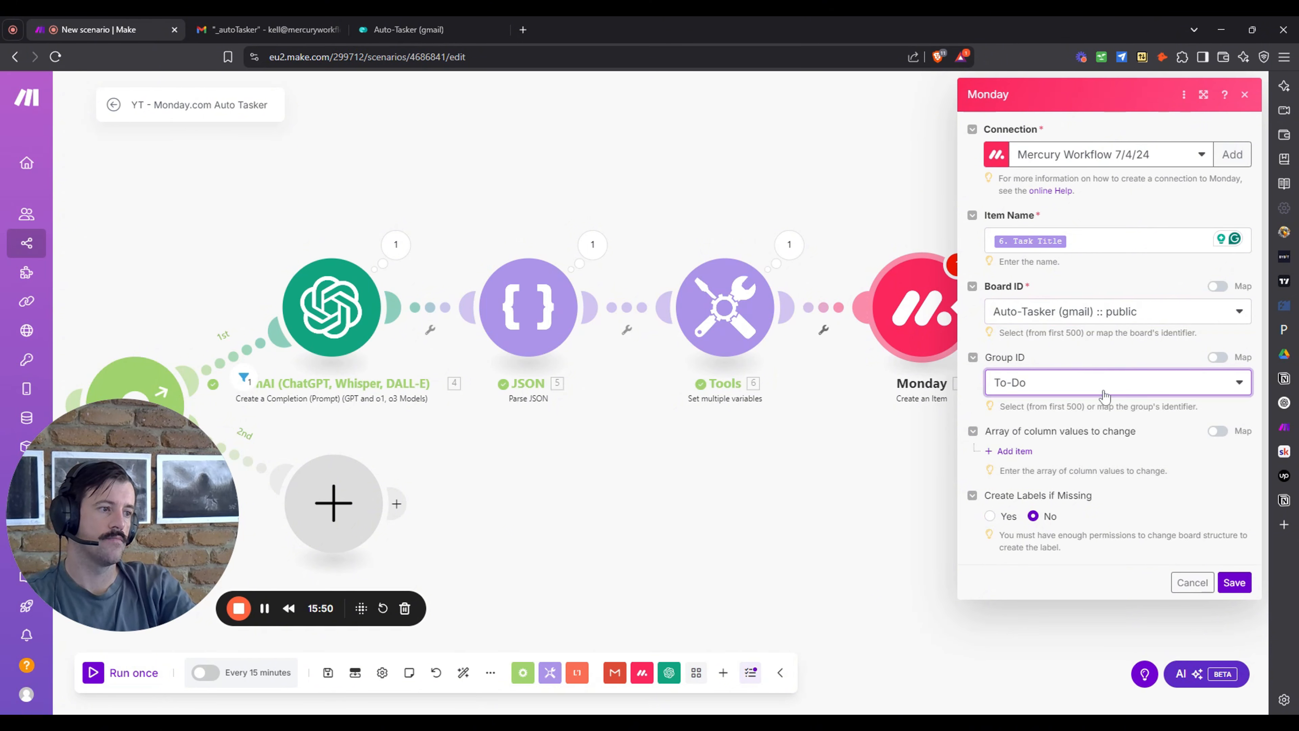
Add a column value entry for the Description column and map the Tools module's Task Description into its value.
{"action": "left_click", "coordinate": [1015, 452]}
{"action": "left_click", "coordinate": [1147, 496]}
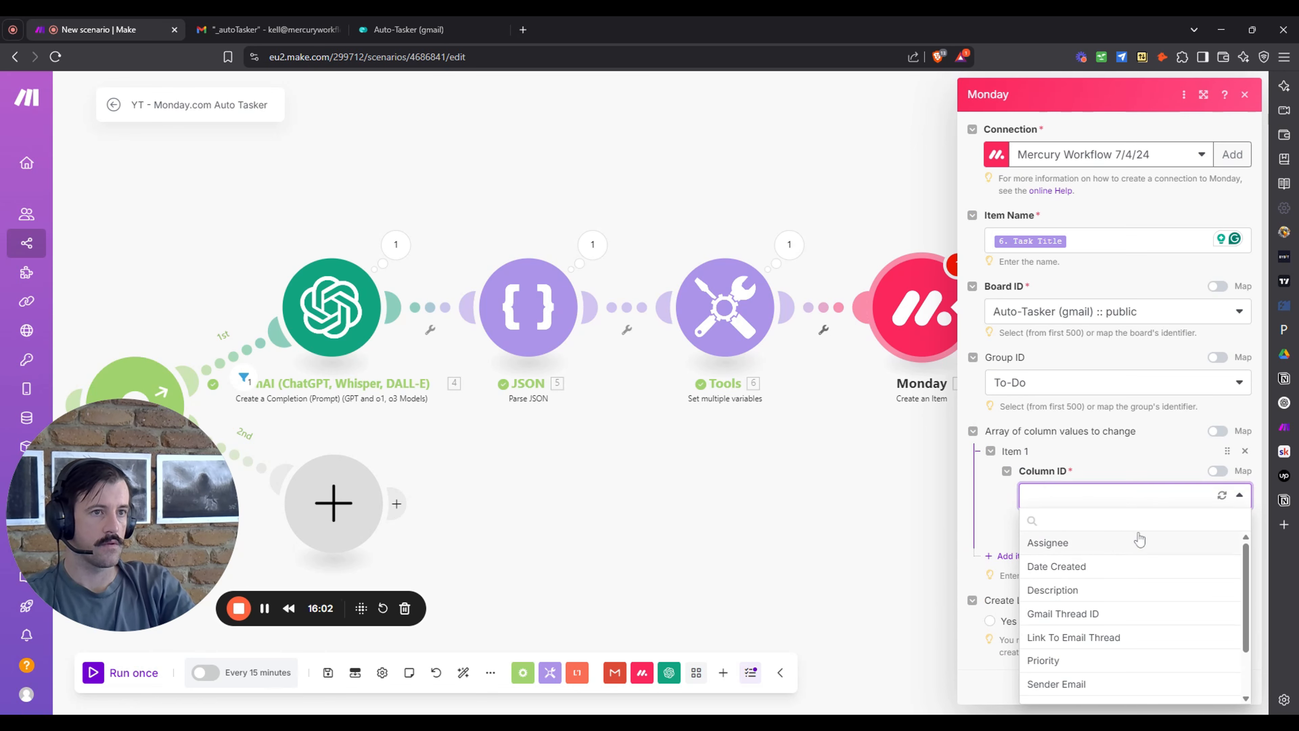
{"action": "left_click", "coordinate": [434, 29]}
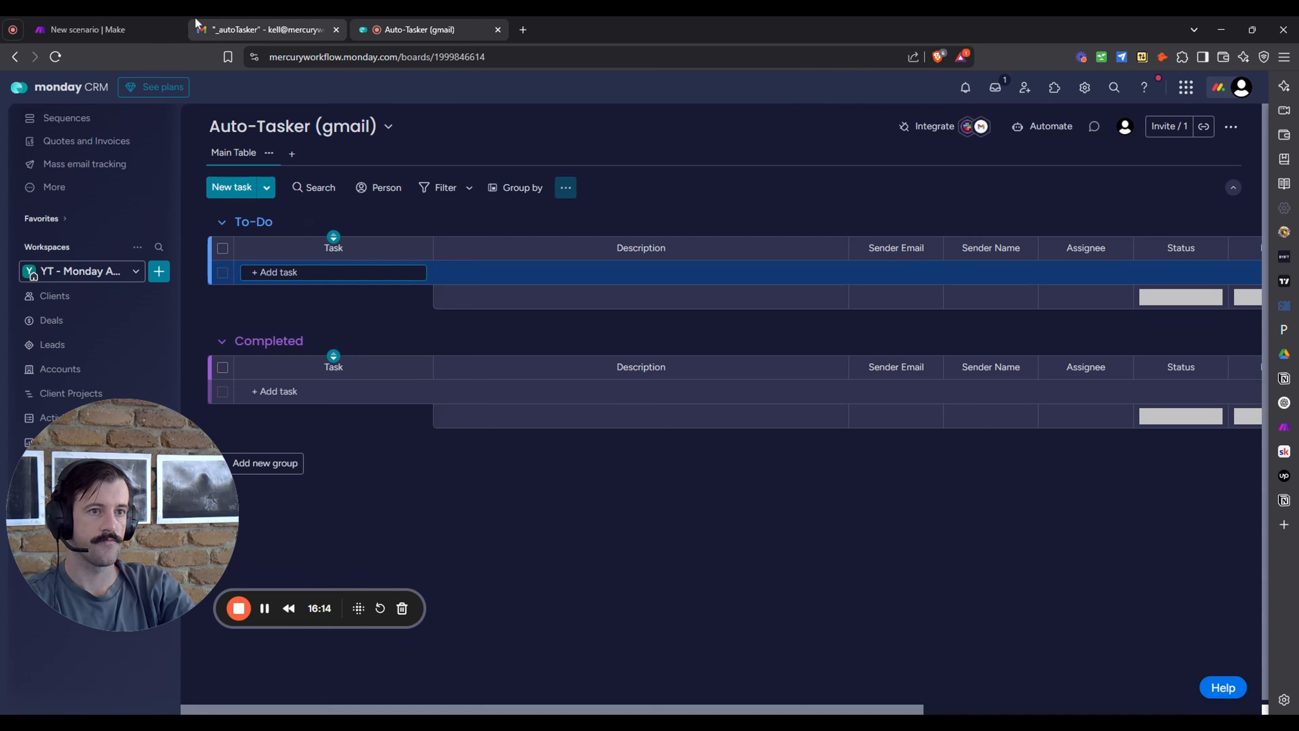
{"action": "left_click", "coordinate": [146, 22]}
{"action": "left_click", "coordinate": [1123, 497]}
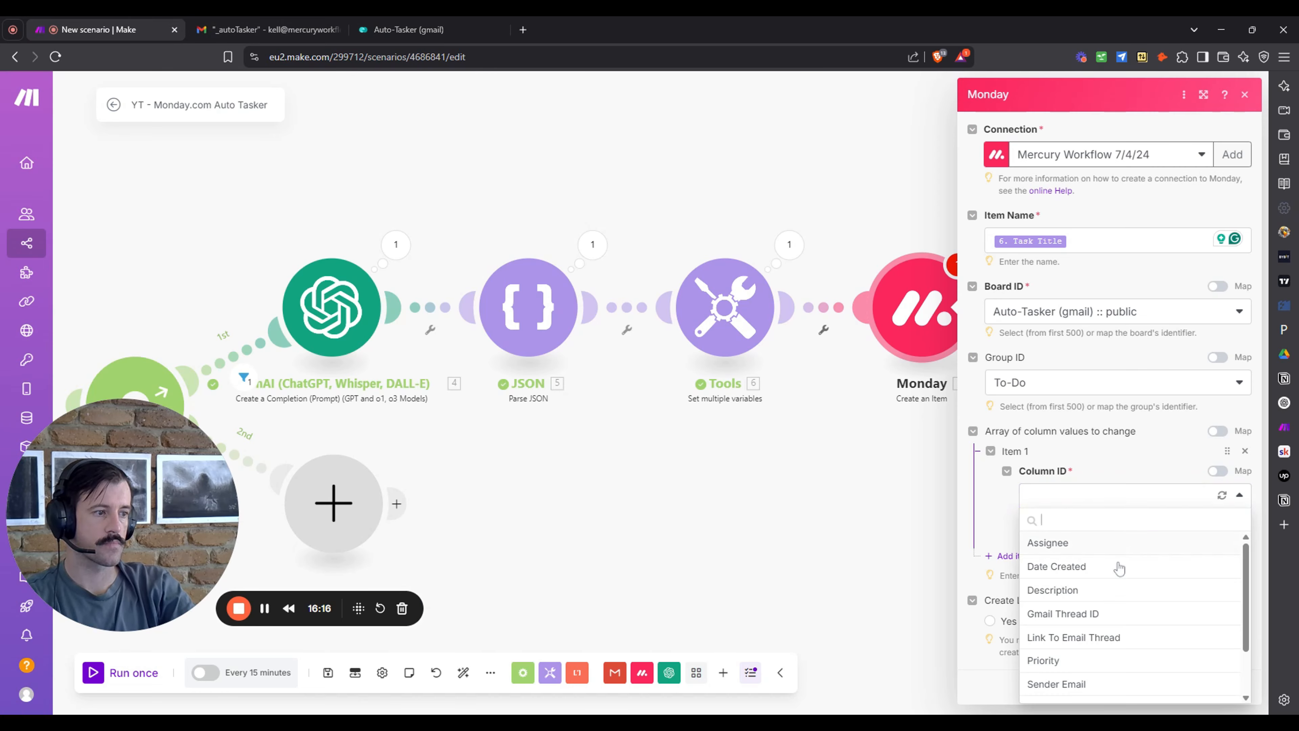
{"action": "left_click", "coordinate": [1110, 591]}
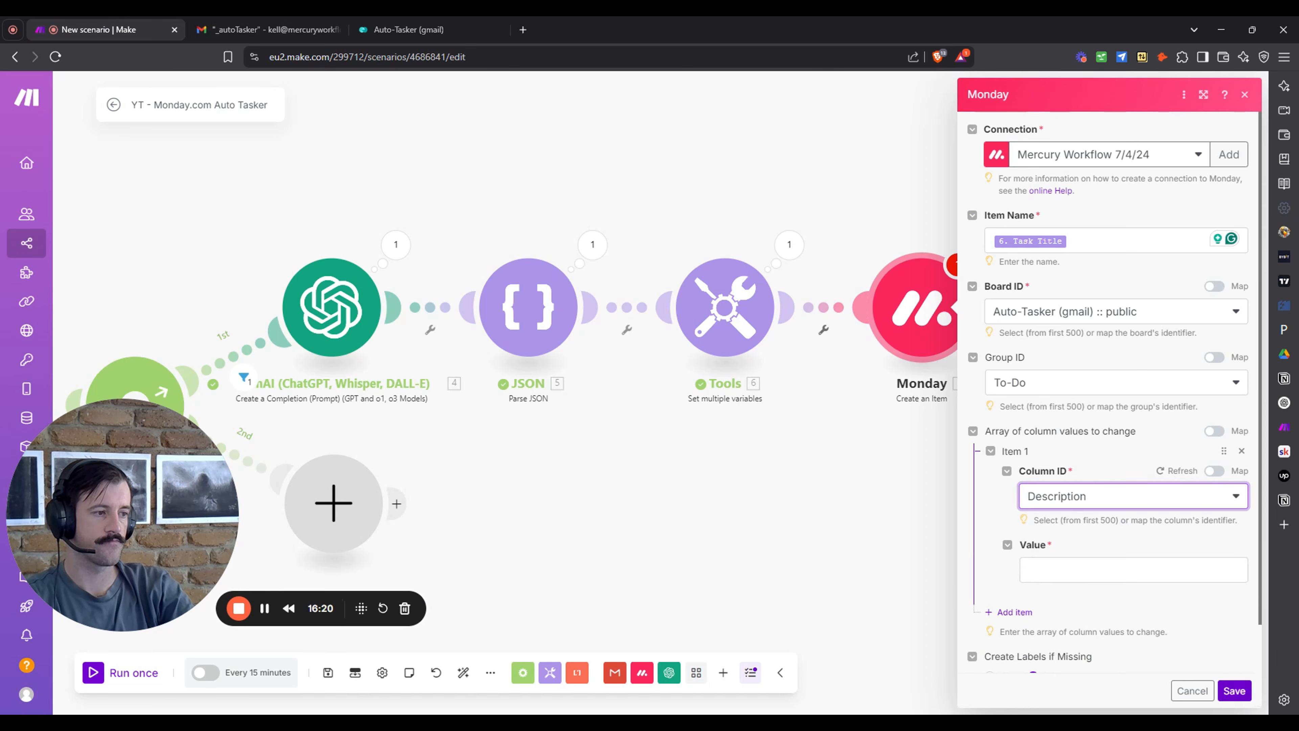
{"action": "left_click", "coordinate": [1099, 569]}
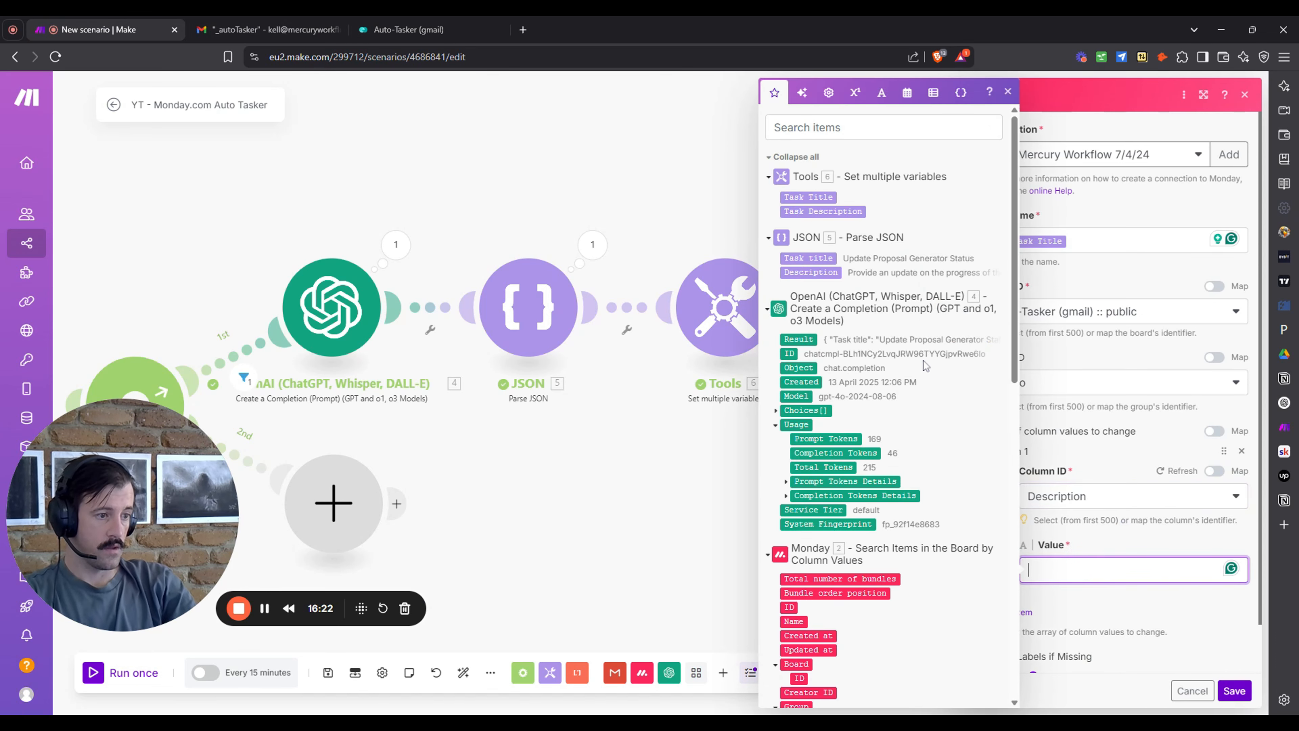
{"action": "left_click_drag", "start_coordinate": [813, 215], "coordinate": [1082, 569]}
{"action": "left_click", "coordinate": [1008, 92]}
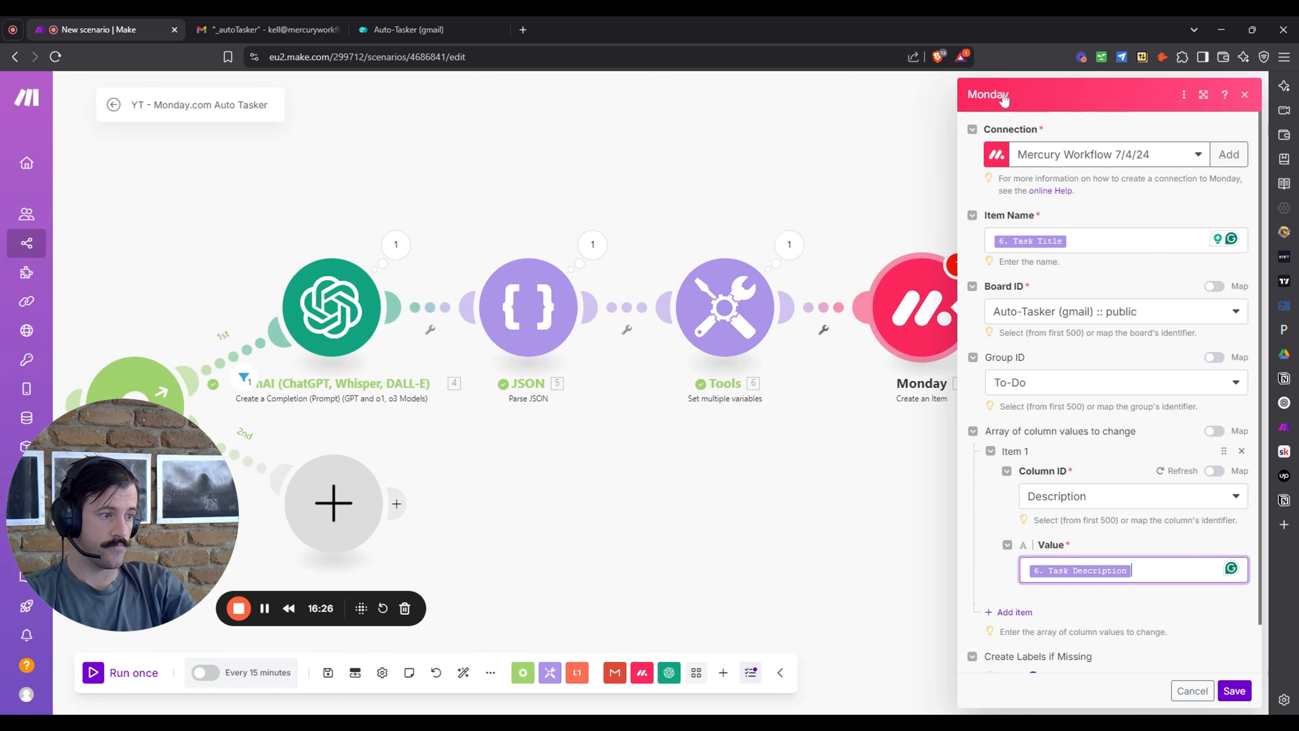
{"action": "scroll", "coordinate": [992, 404], "scroll_direction": "down", "scroll_amount": 1}
{"action": "left_click", "coordinate": [991, 404]}
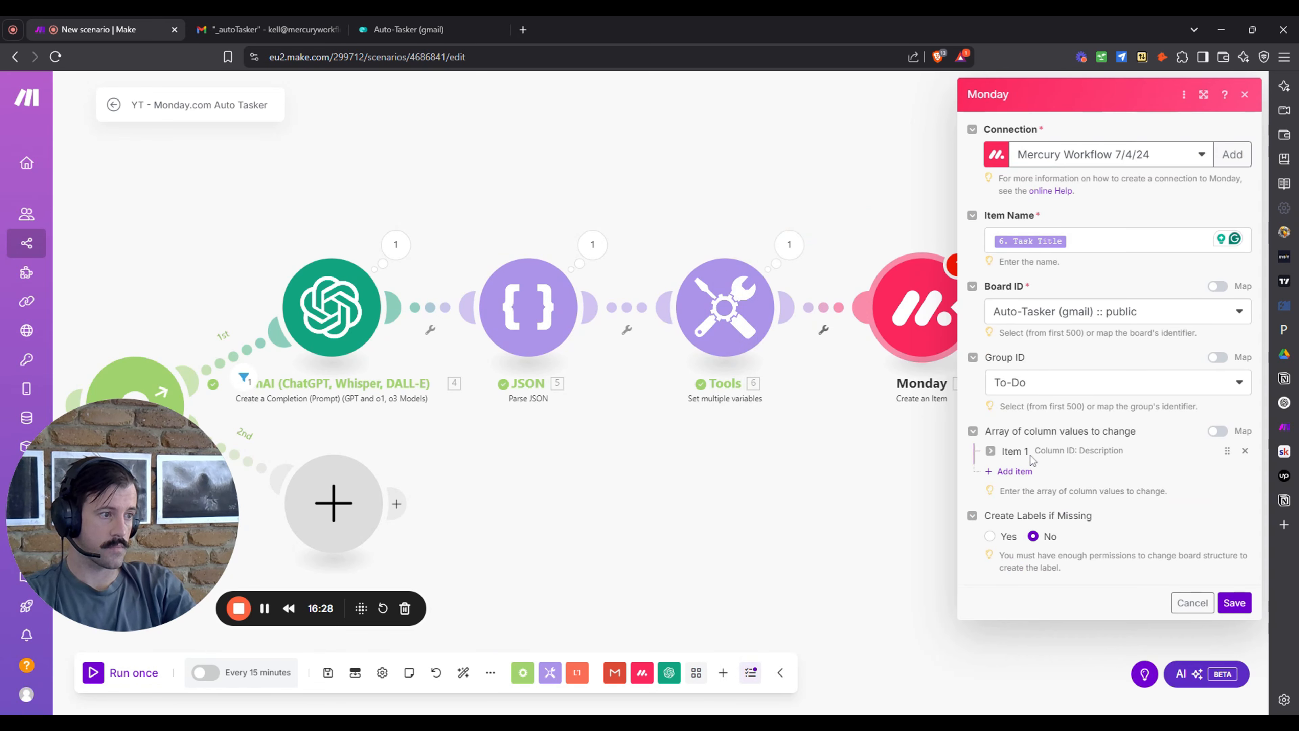
Add a second column value entry for Sender Name and map the Gmail module's Sender name into its value.
{"action": "left_click", "coordinate": [1018, 471]}
{"action": "left_click", "coordinate": [1120, 517]}
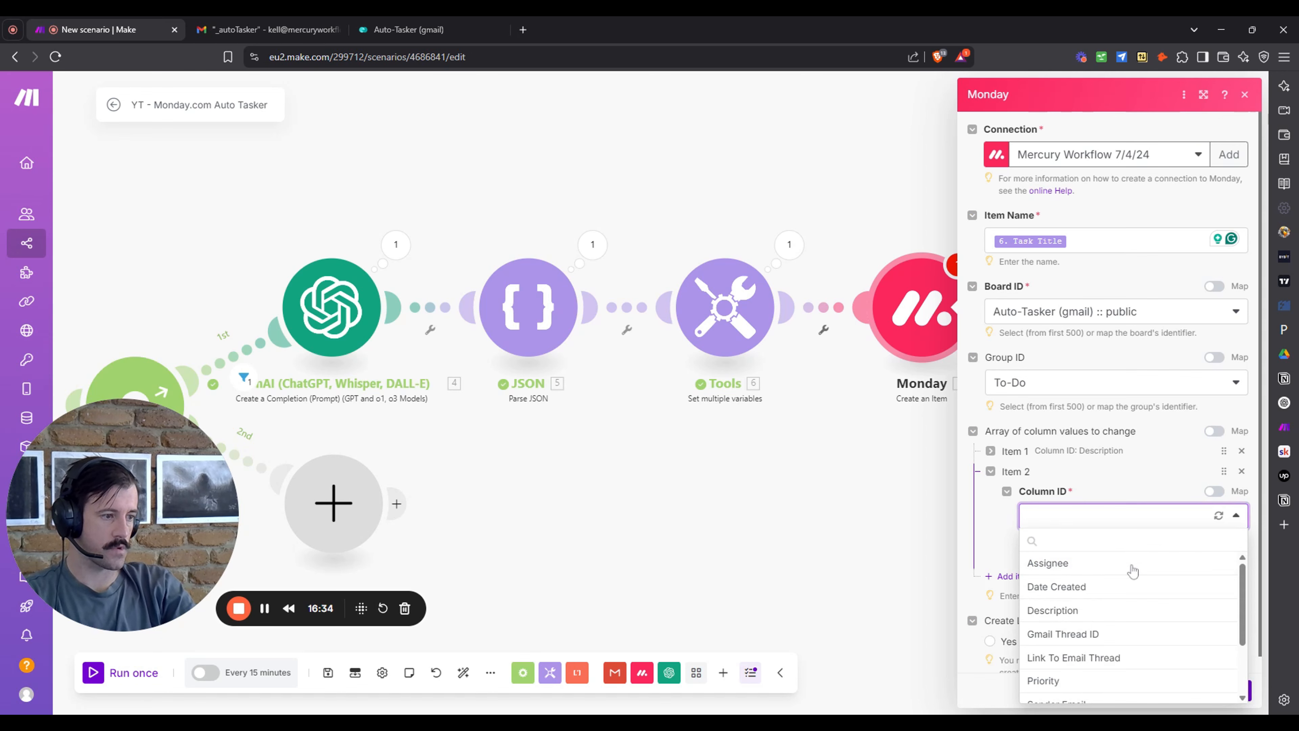
{"action": "scroll", "coordinate": [1133, 571], "scroll_direction": "down", "scroll_amount": 2}
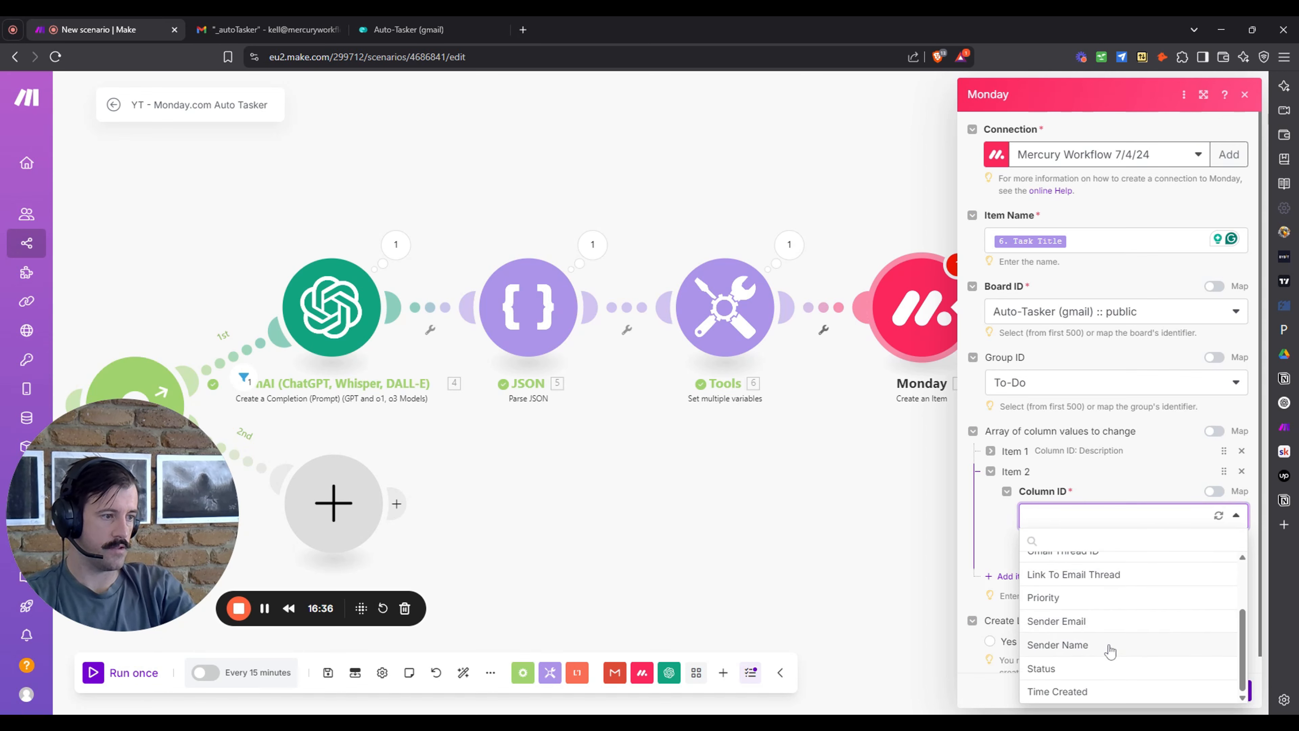
{"action": "left_click", "coordinate": [1057, 645]}
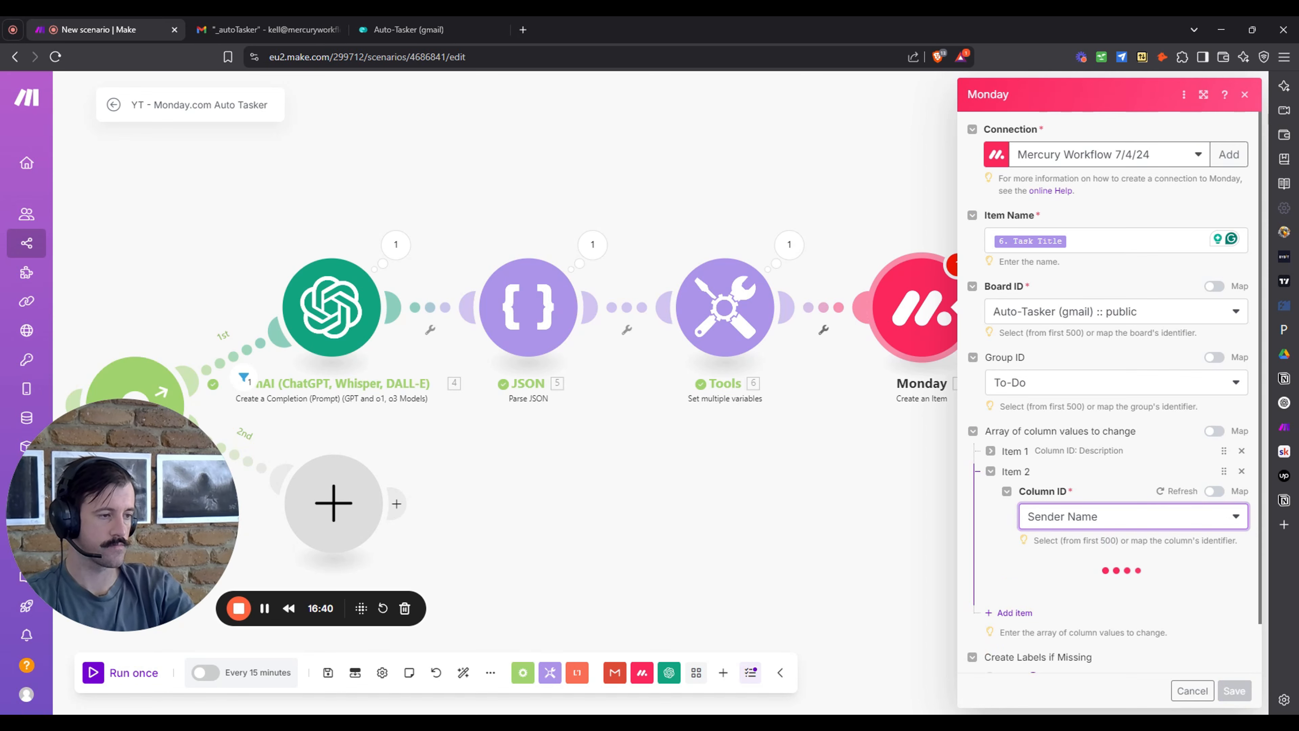
{"action": "left_click", "coordinate": [1134, 590]}
{"action": "scroll", "coordinate": [916, 413], "scroll_direction": "down", "scroll_amount": 10}
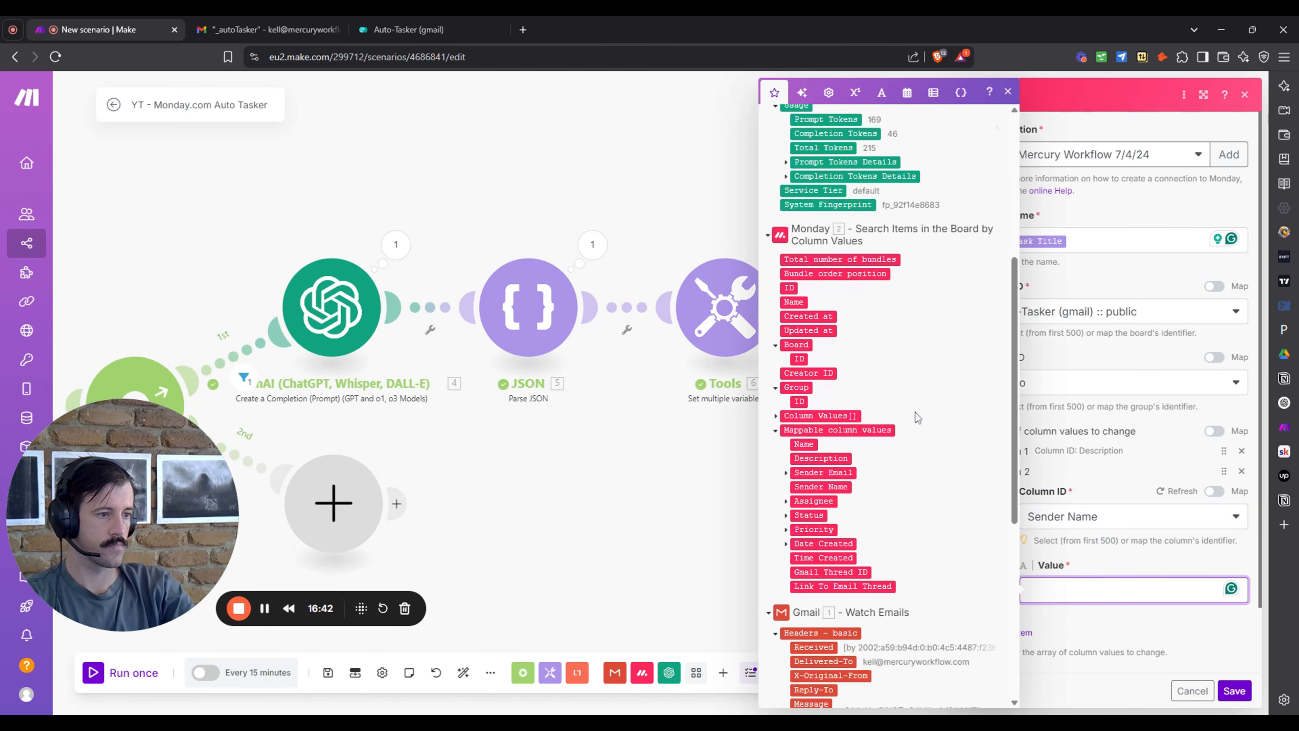
{"action": "scroll", "coordinate": [912, 442], "scroll_direction": "down", "scroll_amount": 2}
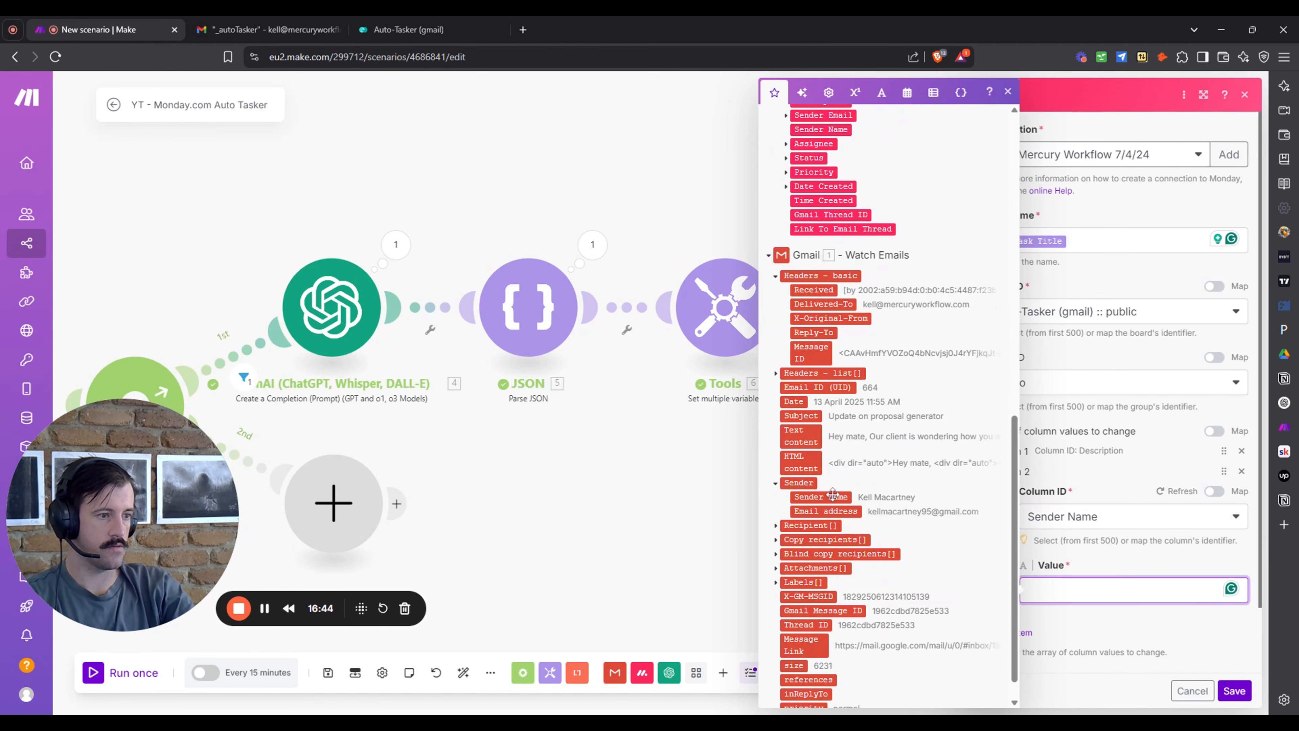
{"action": "left_click_drag", "start_coordinate": [839, 497], "coordinate": [1105, 589]}
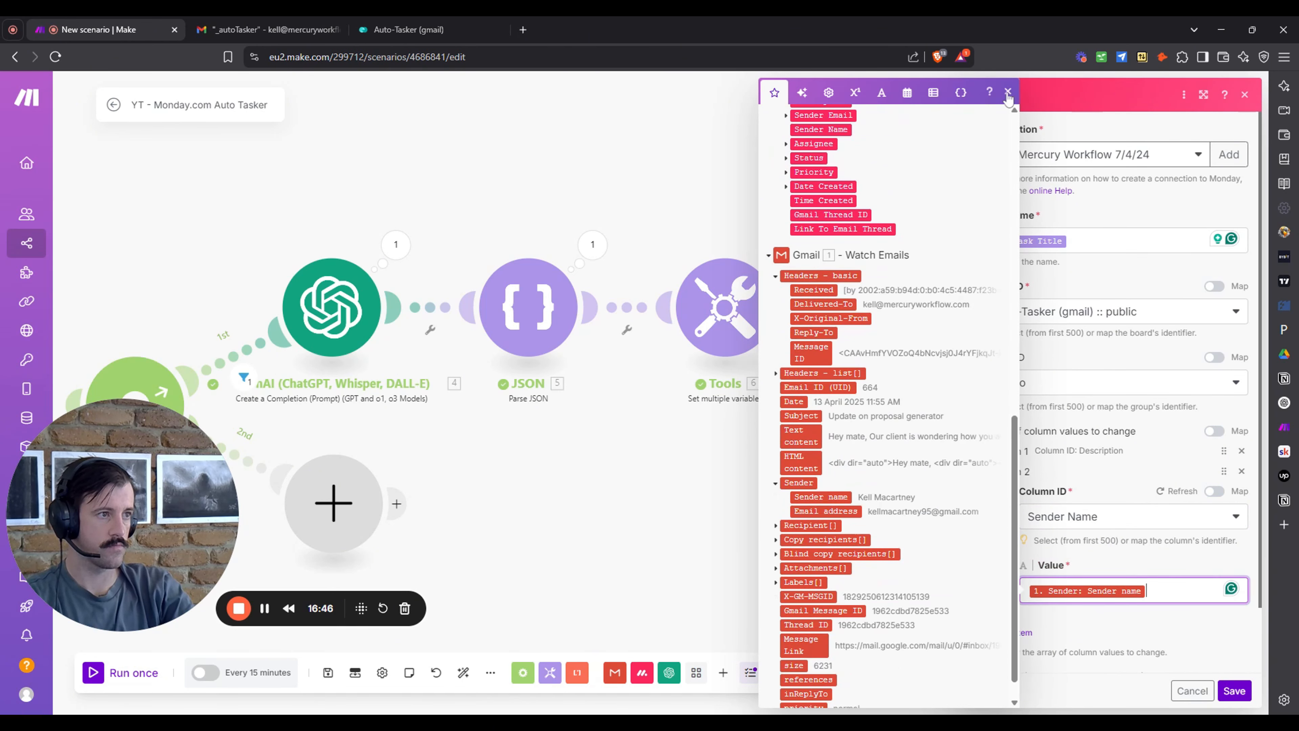
{"action": "left_click", "coordinate": [1090, 483]}
{"action": "scroll", "coordinate": [1093, 486], "scroll_direction": "down", "scroll_amount": 2}
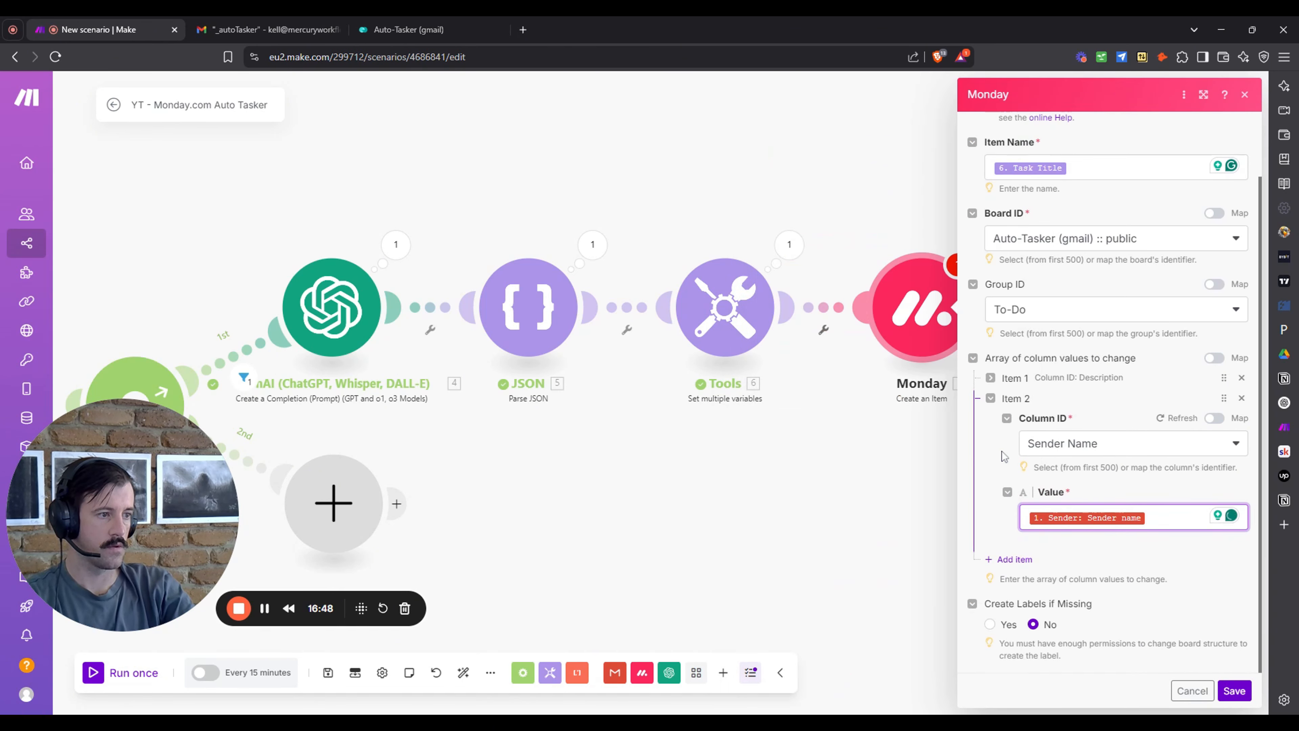
{"action": "left_click", "coordinate": [991, 398]}
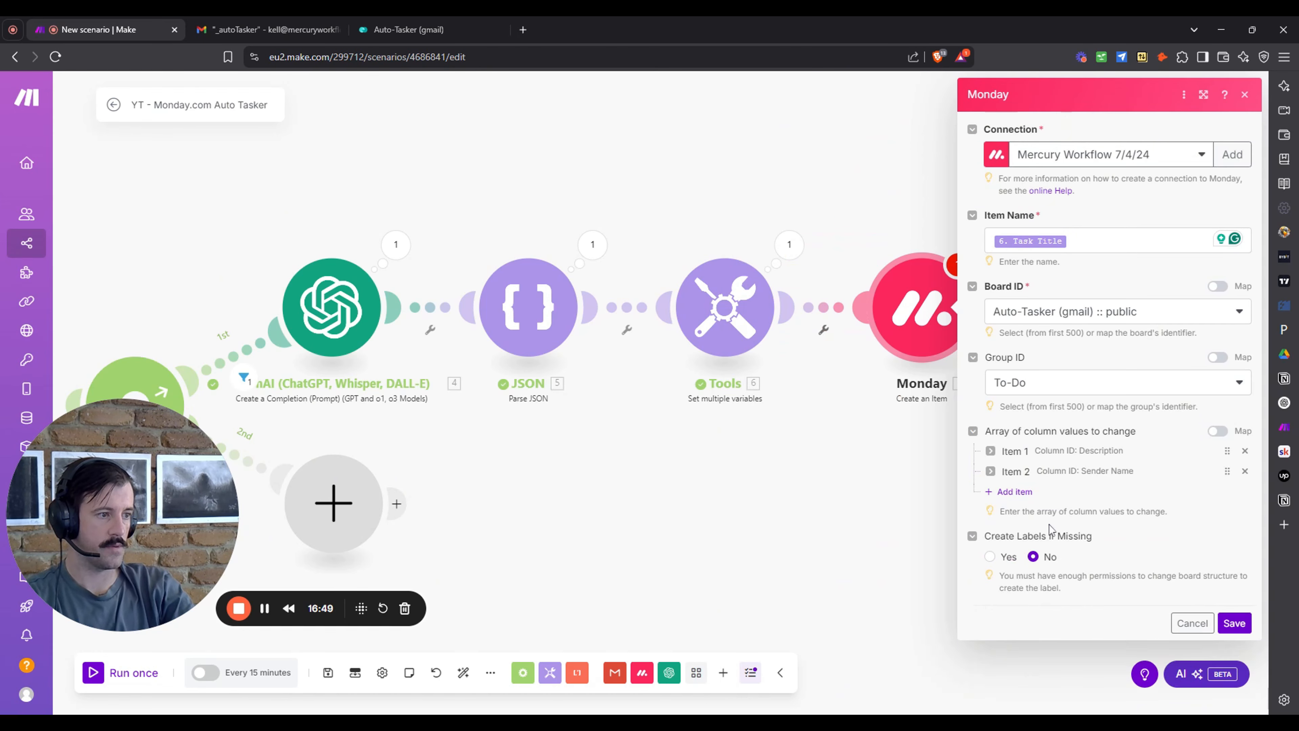
Add a third column value entry and set its column to Sender Email.
{"action": "left_click", "coordinate": [1023, 495]}
{"action": "left_click", "coordinate": [1135, 534]}
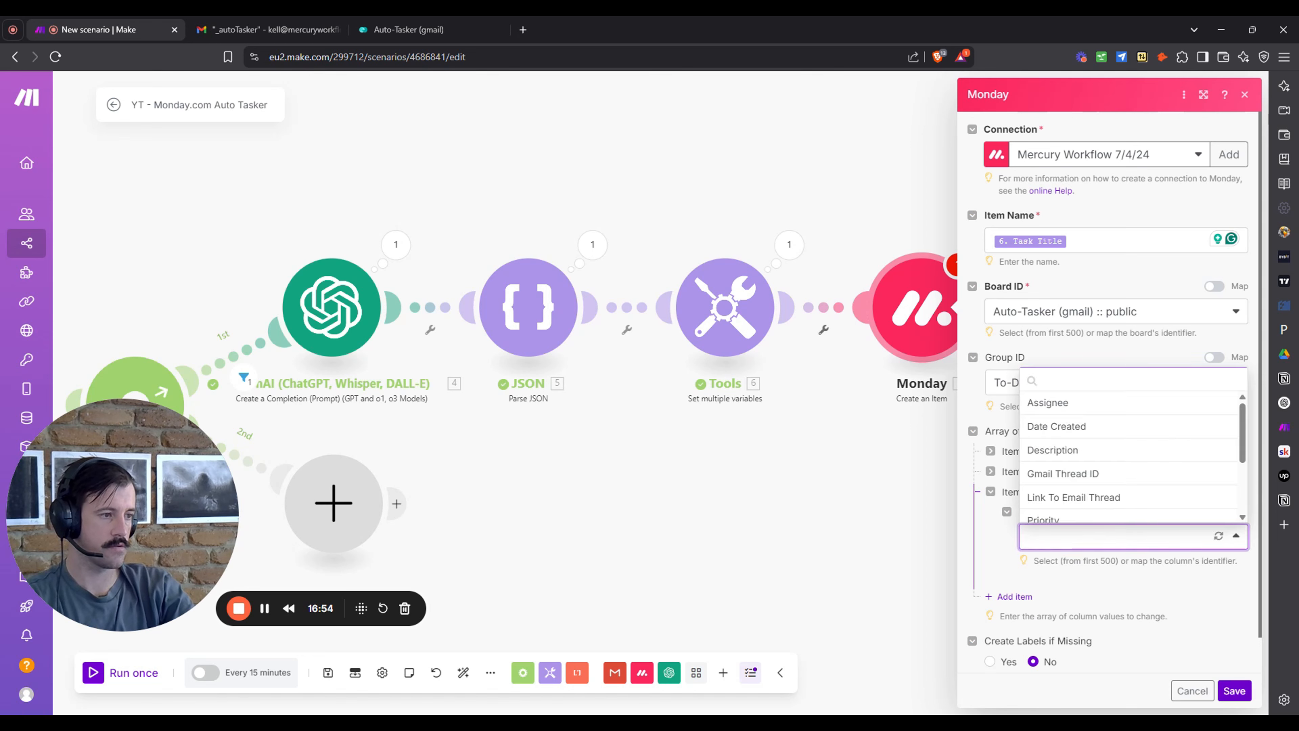
{"action": "scroll", "coordinate": [1140, 471], "scroll_direction": "down", "scroll_amount": 2}
{"action": "left_click", "coordinate": [1116, 444]}
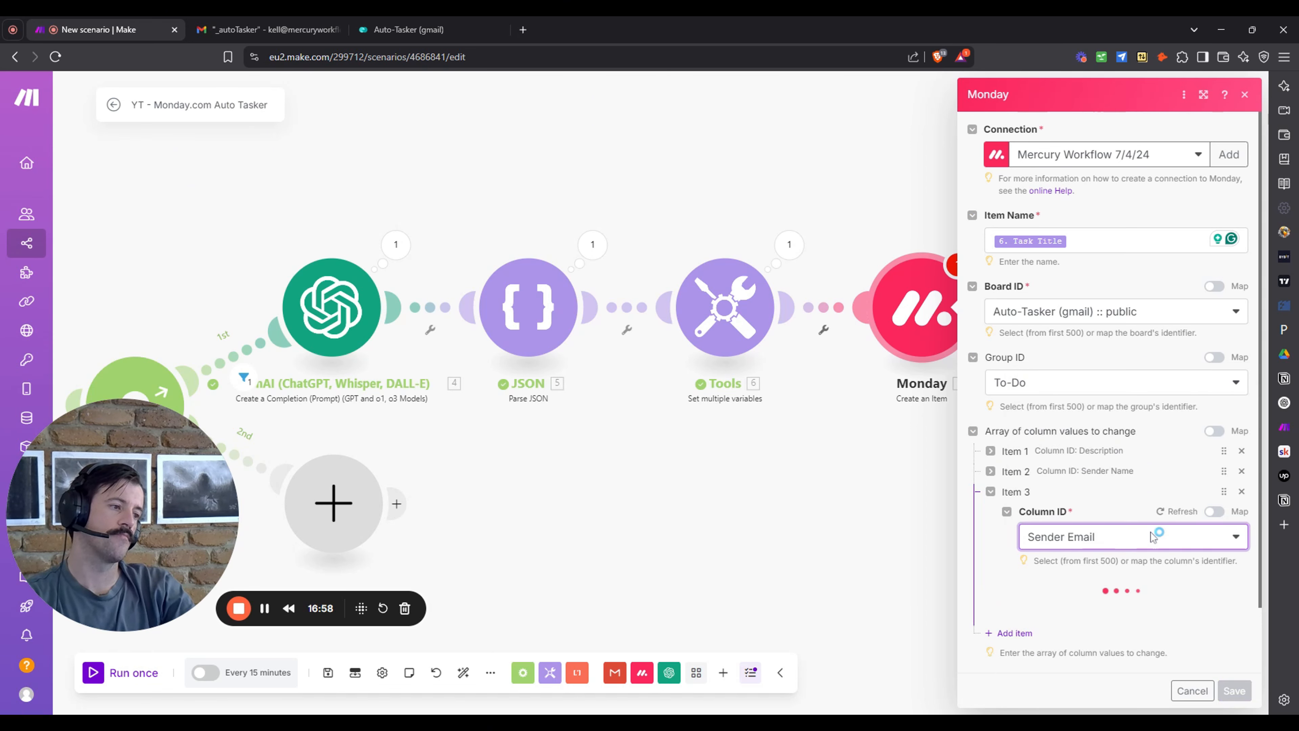
Map the Gmail sender's Email address into both the Email and Text values of the Sender Email entry.
{"action": "scroll", "coordinate": [1152, 555], "scroll_direction": "down", "scroll_amount": 3}
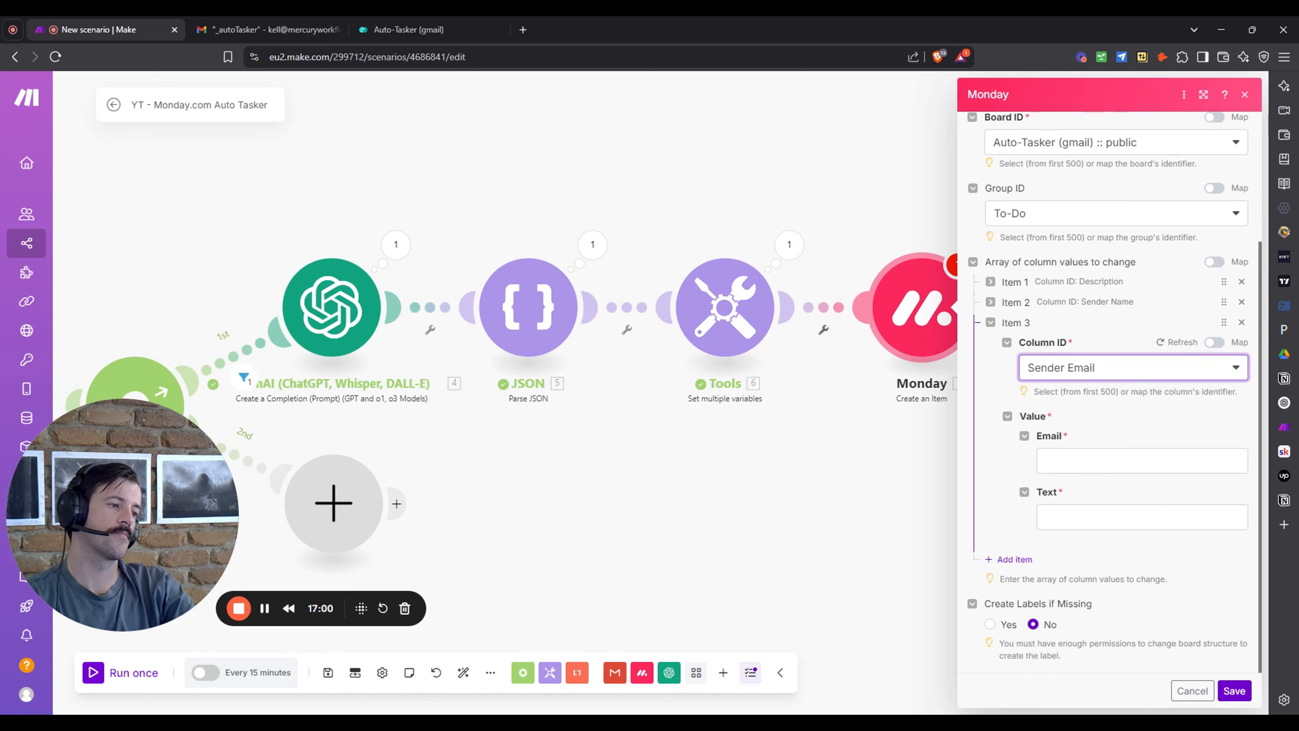
{"action": "left_click", "coordinate": [1125, 459]}
{"action": "scroll", "coordinate": [992, 458], "scroll_direction": "down", "scroll_amount": 5}
{"action": "scroll", "coordinate": [987, 463], "scroll_direction": "down", "scroll_amount": 2}
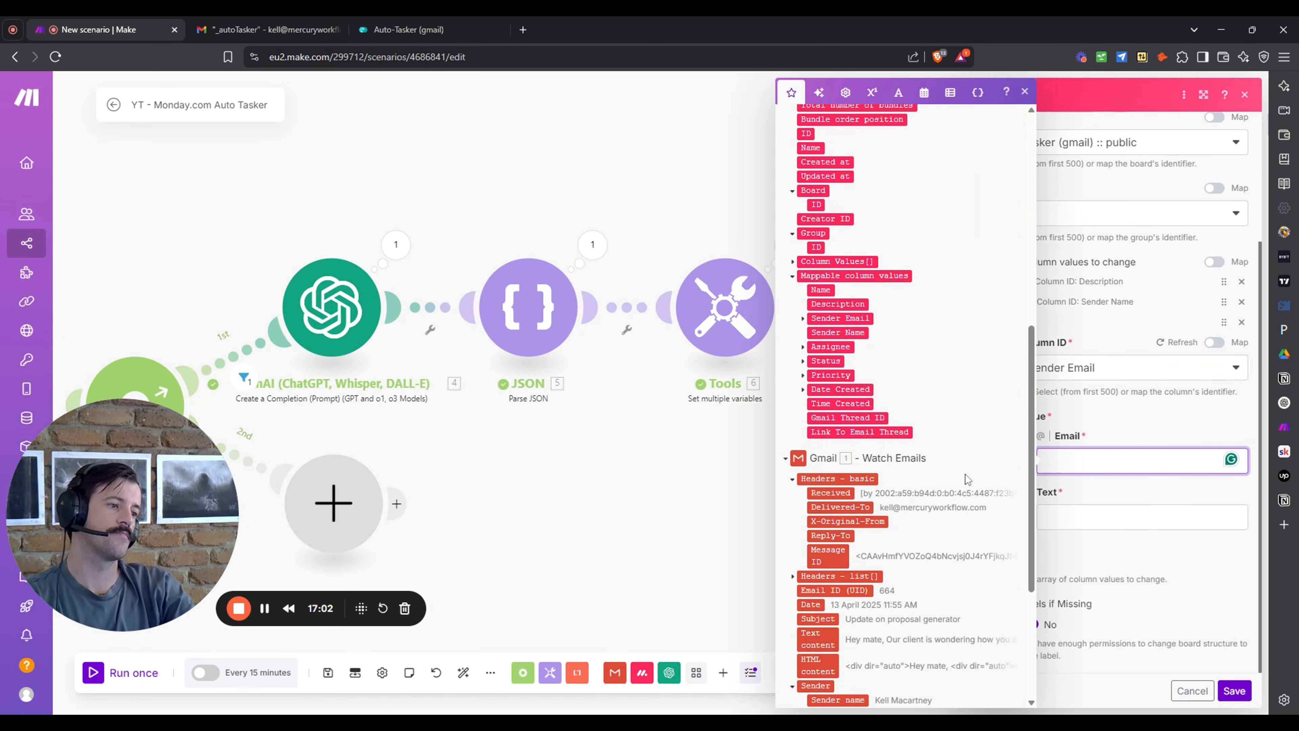
{"action": "scroll", "coordinate": [938, 498], "scroll_direction": "down", "scroll_amount": 3}
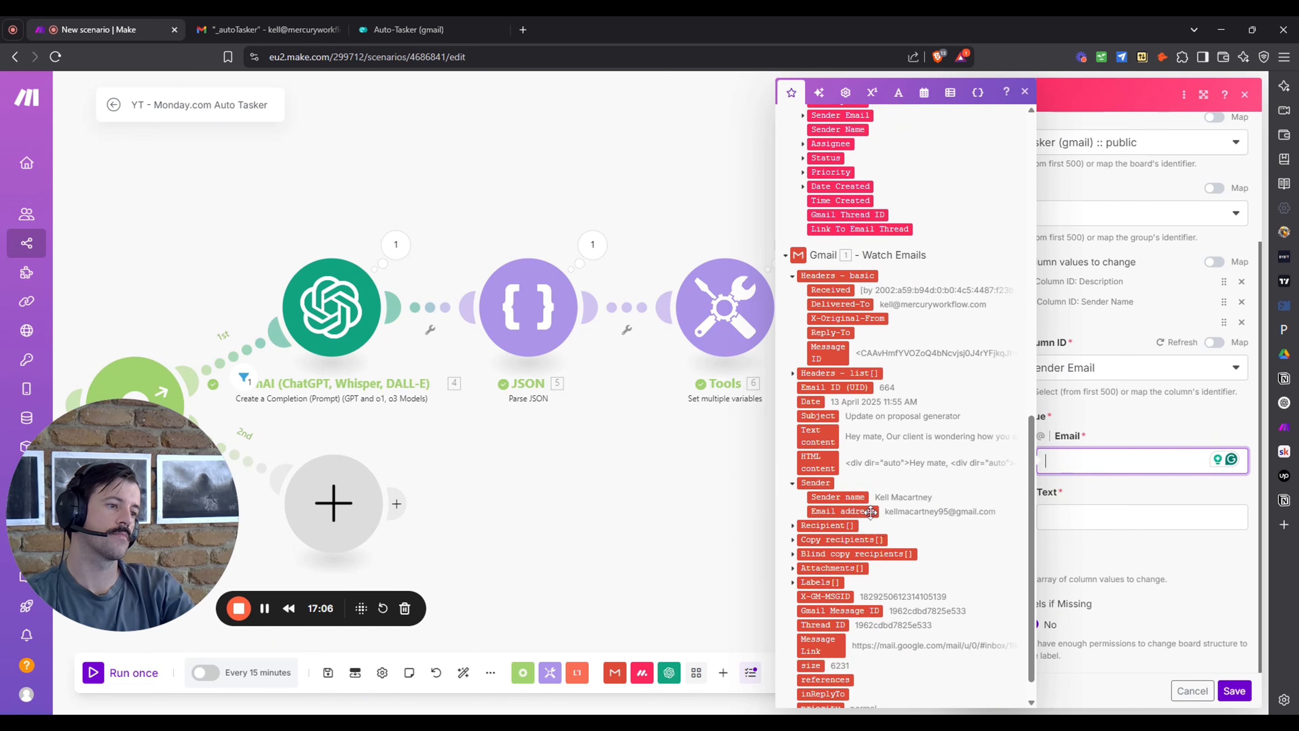
{"action": "left_click", "coordinate": [865, 513]}
{"action": "left_click_drag", "start_coordinate": [848, 513], "coordinate": [1107, 517]}
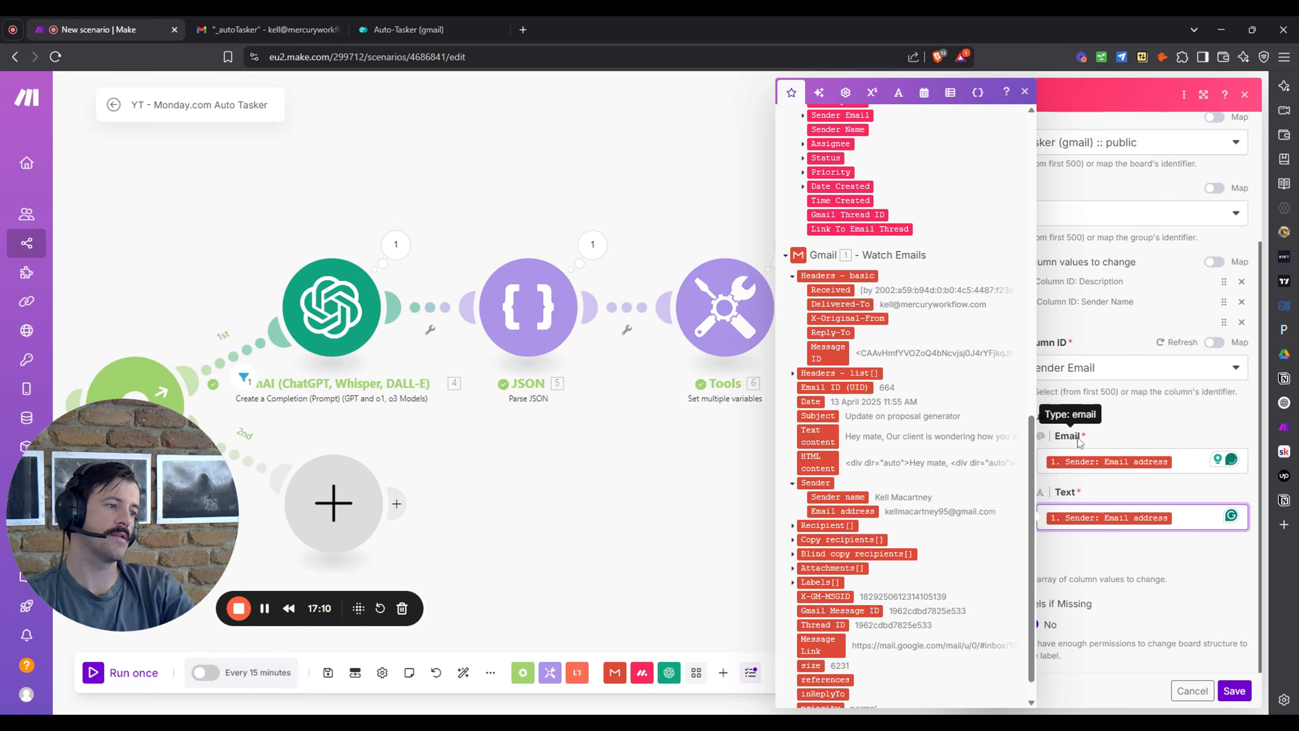
{"action": "left_click", "coordinate": [1025, 92]}
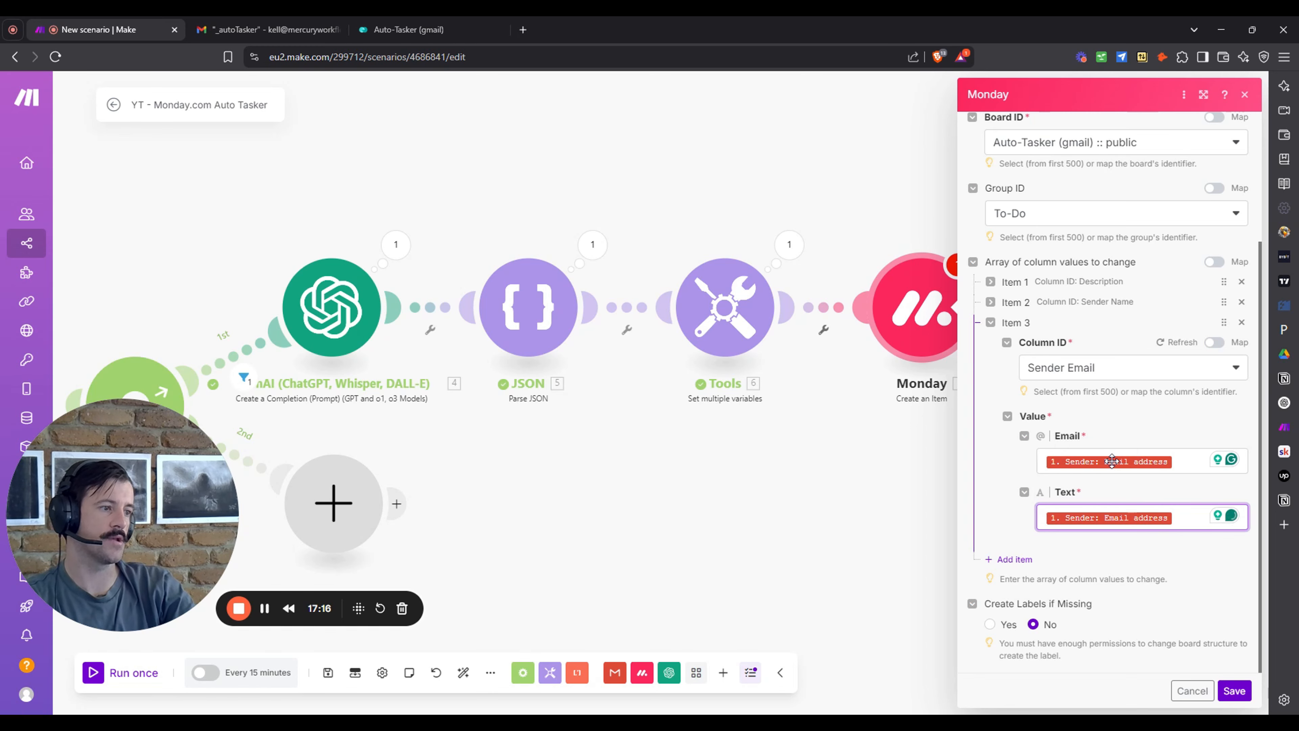
{"action": "scroll", "coordinate": [1112, 460], "scroll_direction": "up", "scroll_amount": 1}
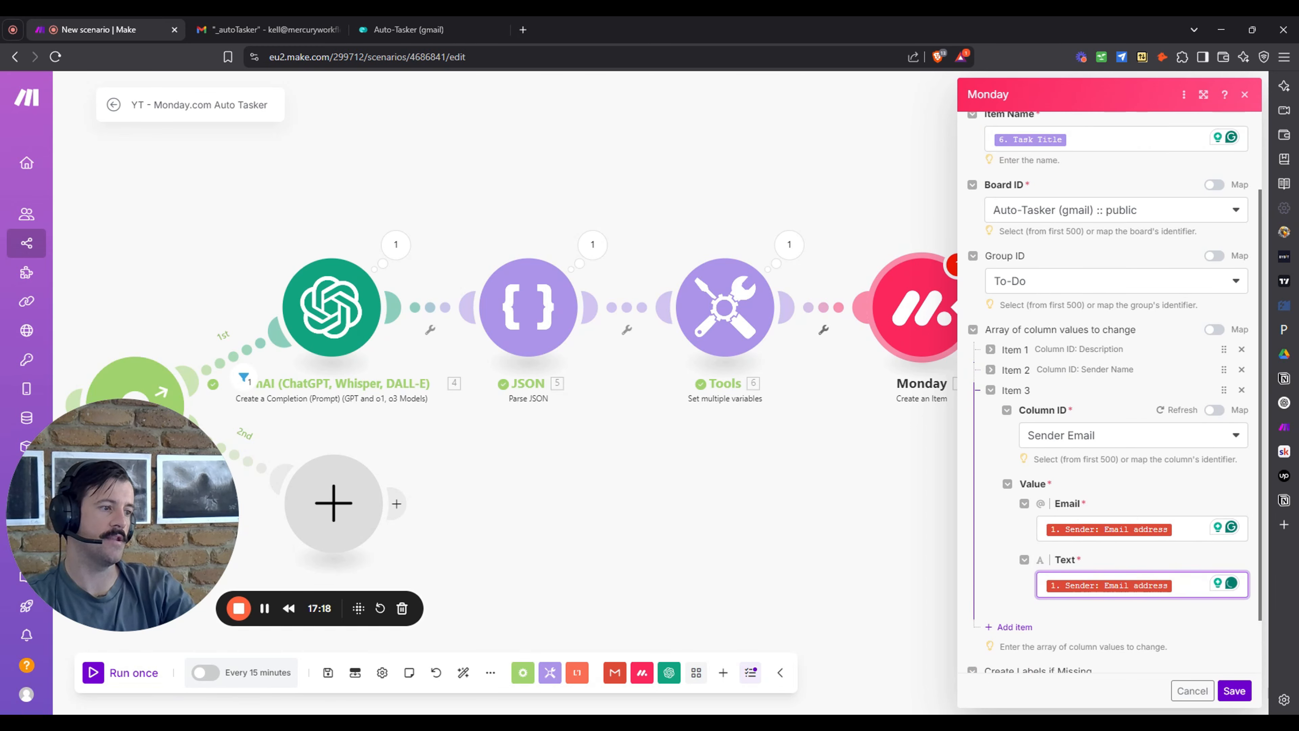
{"action": "left_click", "coordinate": [996, 393]}
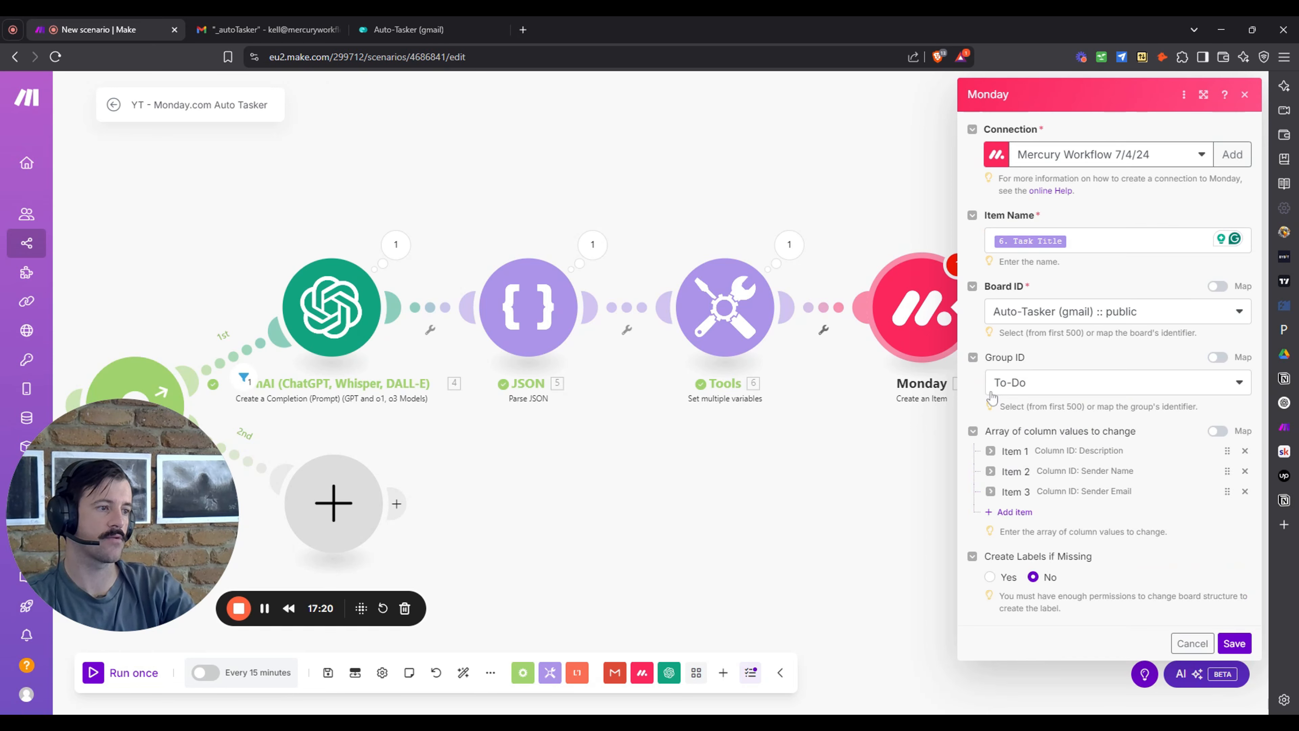
Add a fourth column value entry for Date Created and set its date to the now variable.
{"action": "left_click", "coordinate": [1011, 512]}
{"action": "left_click", "coordinate": [1094, 561]}
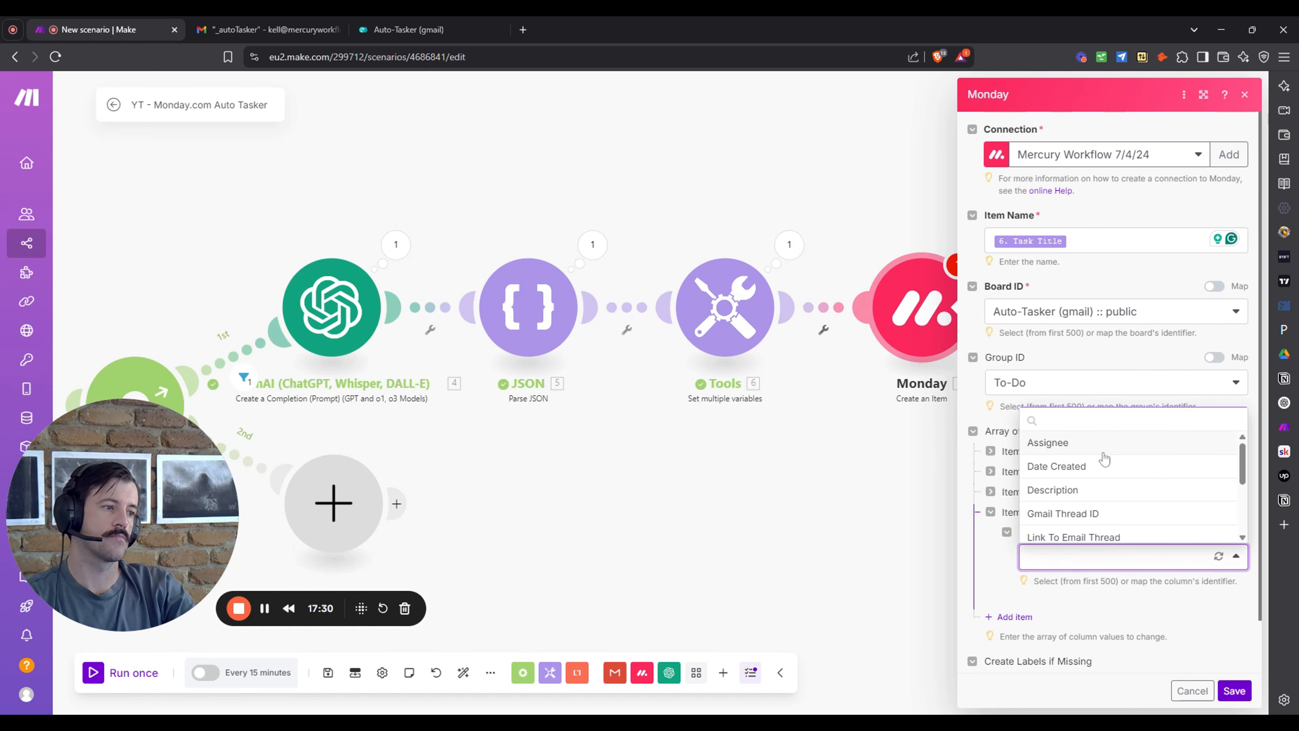
{"action": "scroll", "coordinate": [1113, 475], "scroll_direction": "down", "scroll_amount": 2}
{"action": "scroll", "coordinate": [1111, 473], "scroll_direction": "up", "scroll_amount": 2}
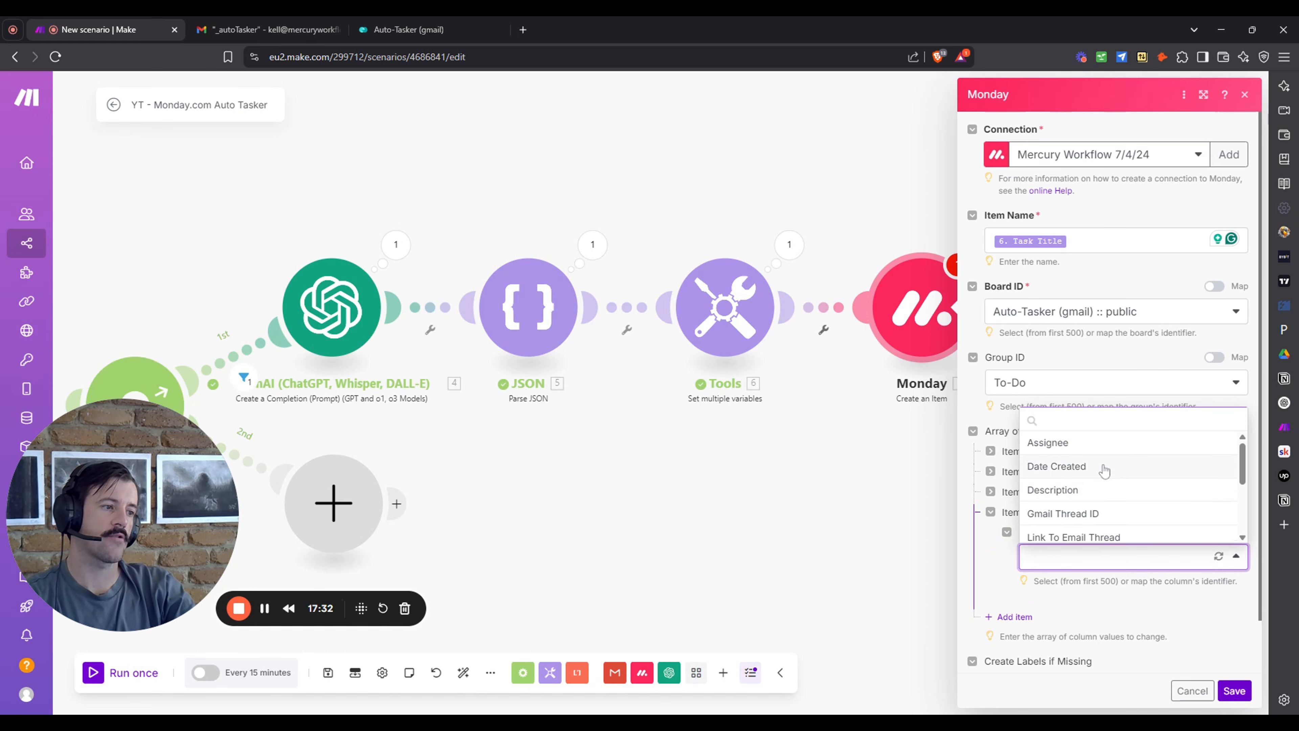
{"action": "left_click", "coordinate": [1104, 468]}
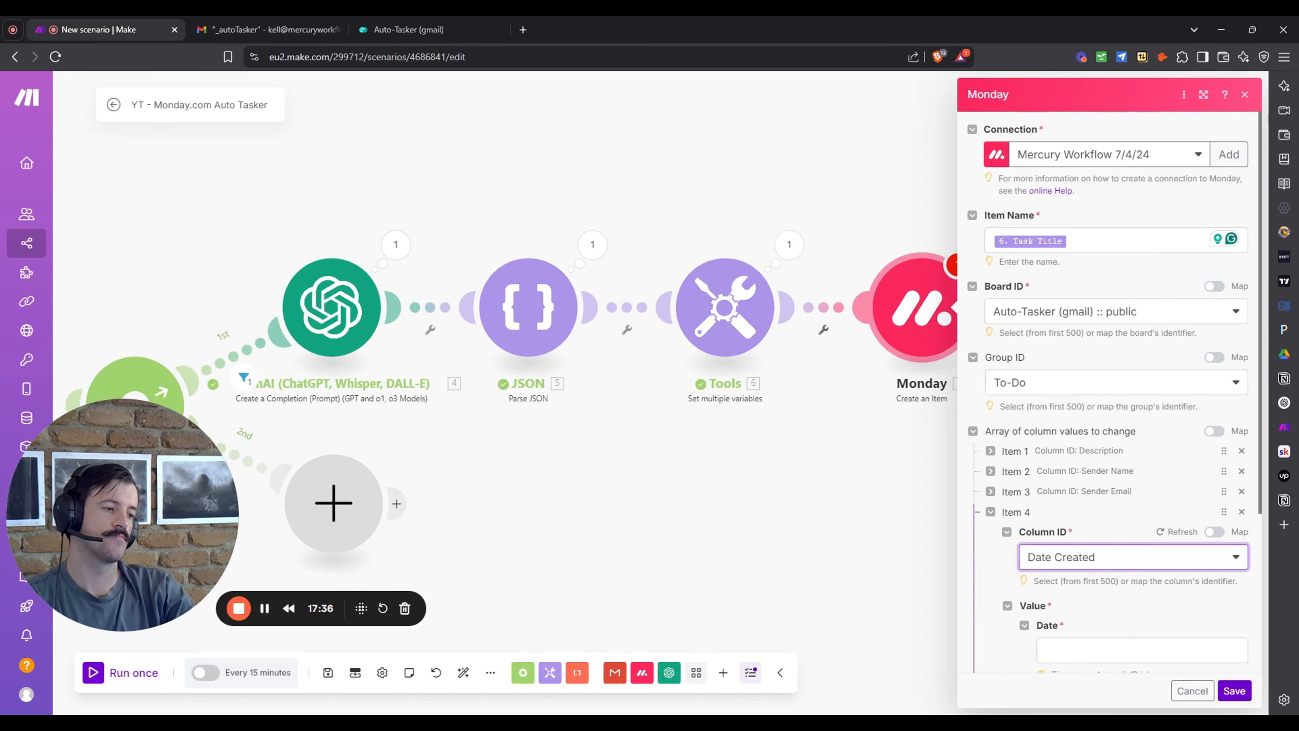
{"action": "scroll", "coordinate": [1144, 565], "scroll_direction": "down", "scroll_amount": 3}
{"action": "left_click", "coordinate": [1126, 448]}
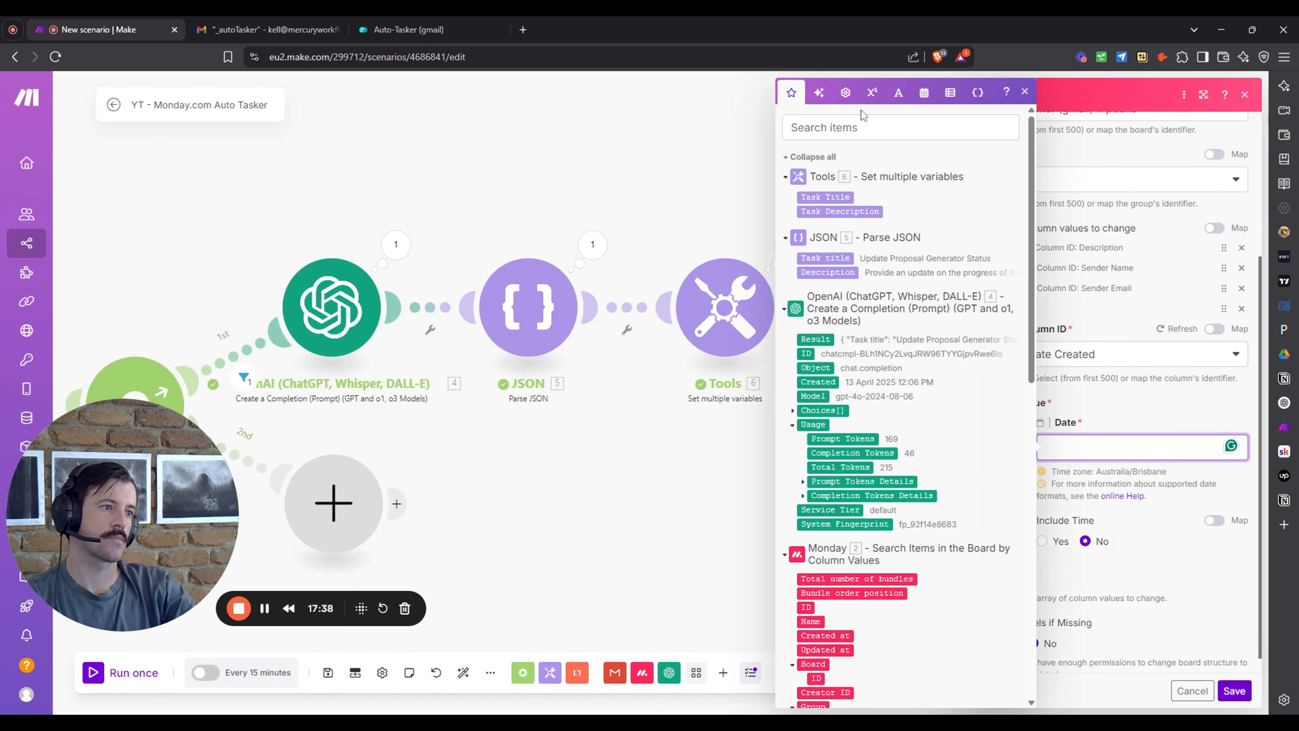
{"action": "left_click", "coordinate": [918, 99]}
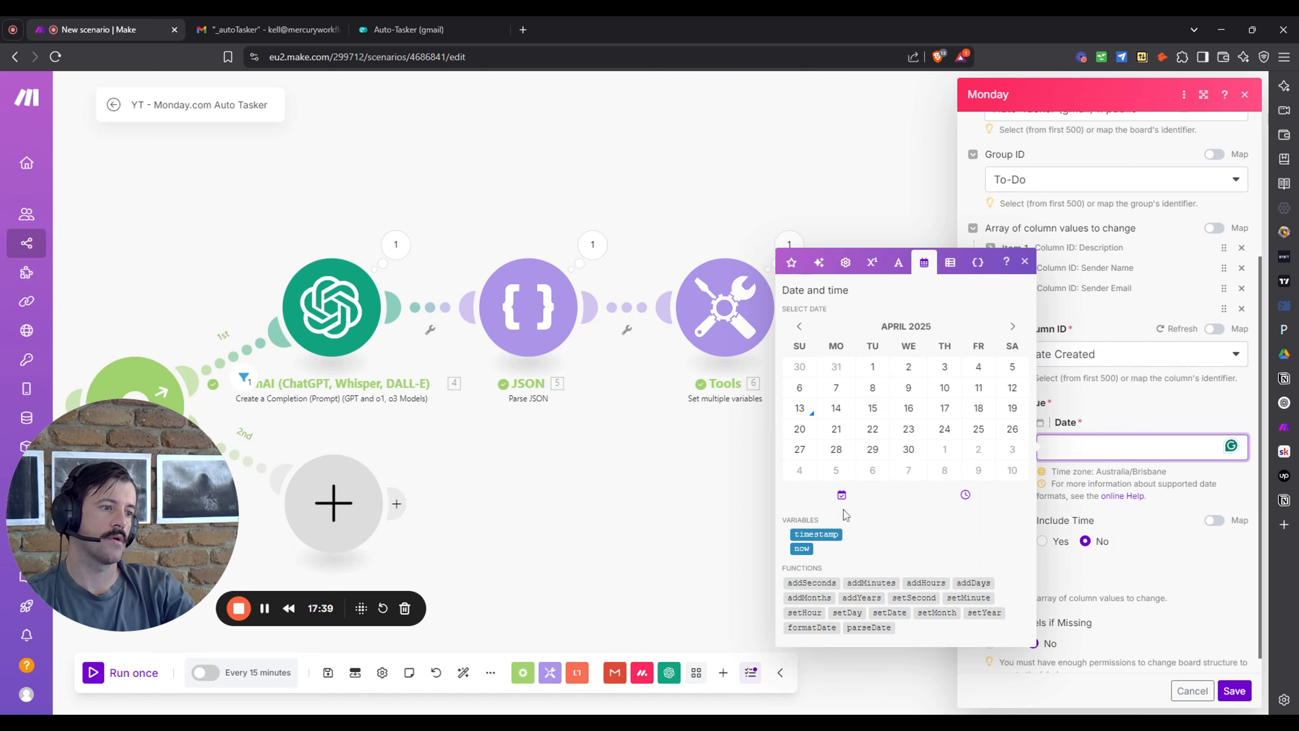
{"action": "left_click", "coordinate": [802, 548]}
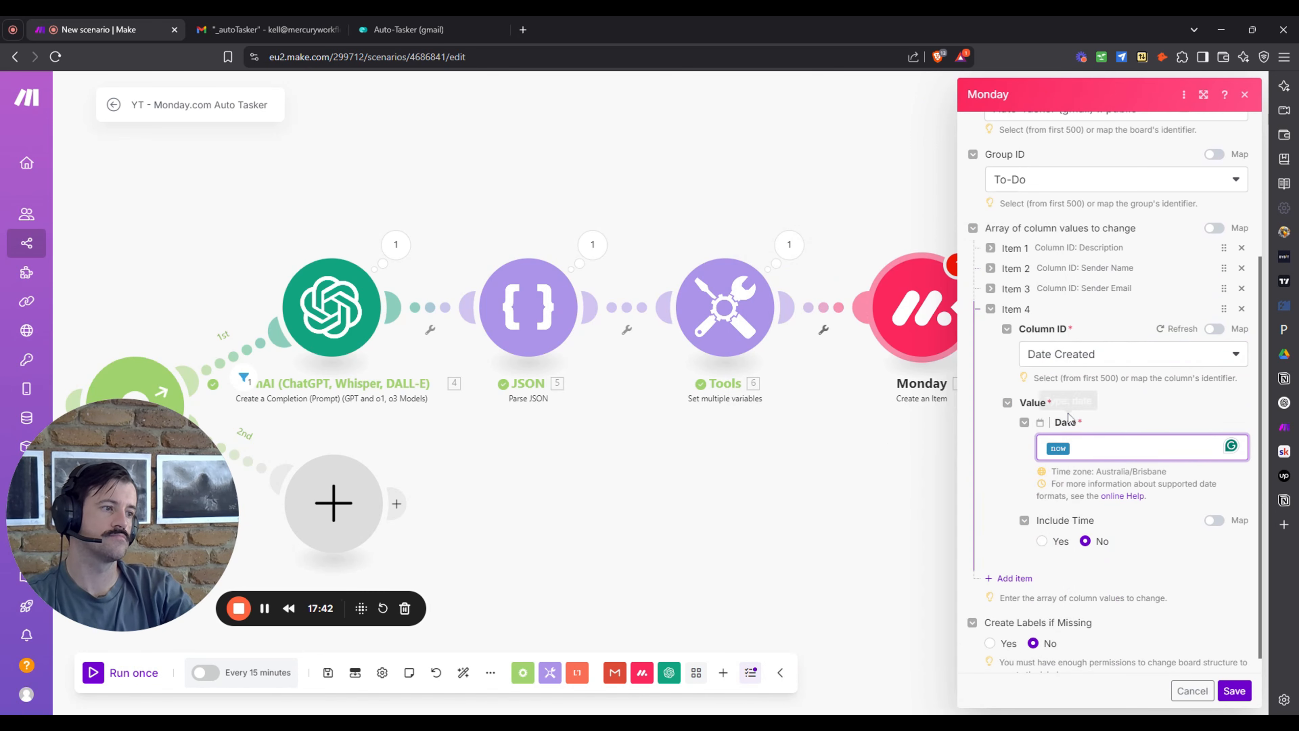
{"action": "left_click", "coordinate": [991, 309]}
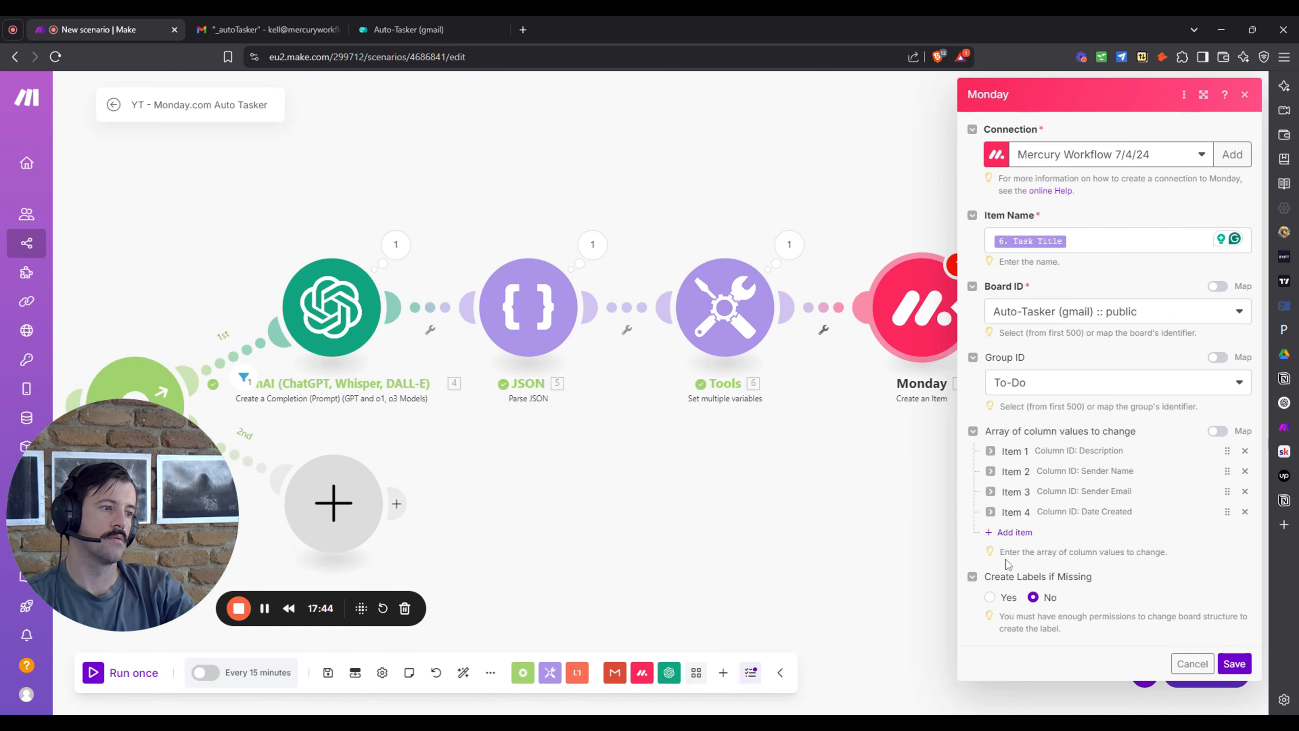
Add a fifth column value entry and set its column to Time Created.
{"action": "left_click", "coordinate": [1007, 533]}
{"action": "left_click", "coordinate": [1118, 576]}
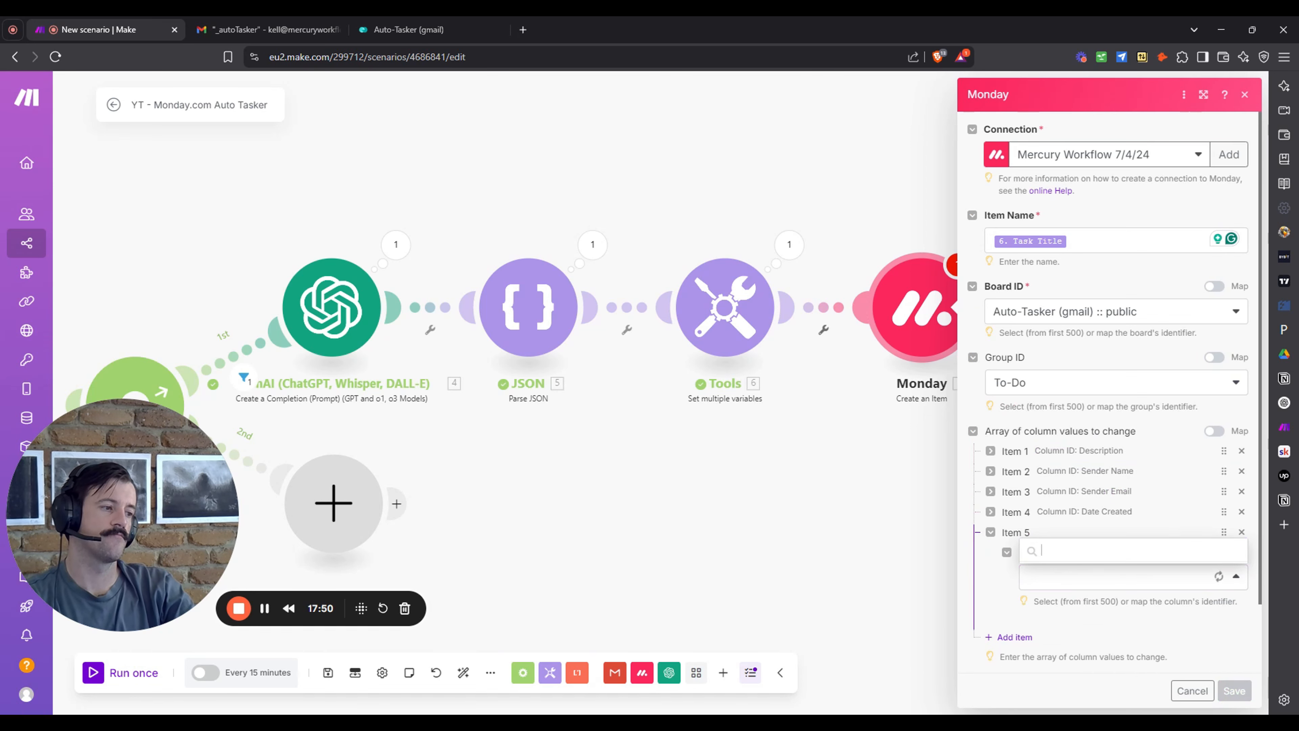
{"action": "scroll", "coordinate": [1116, 462], "scroll_direction": "down", "scroll_amount": 4}
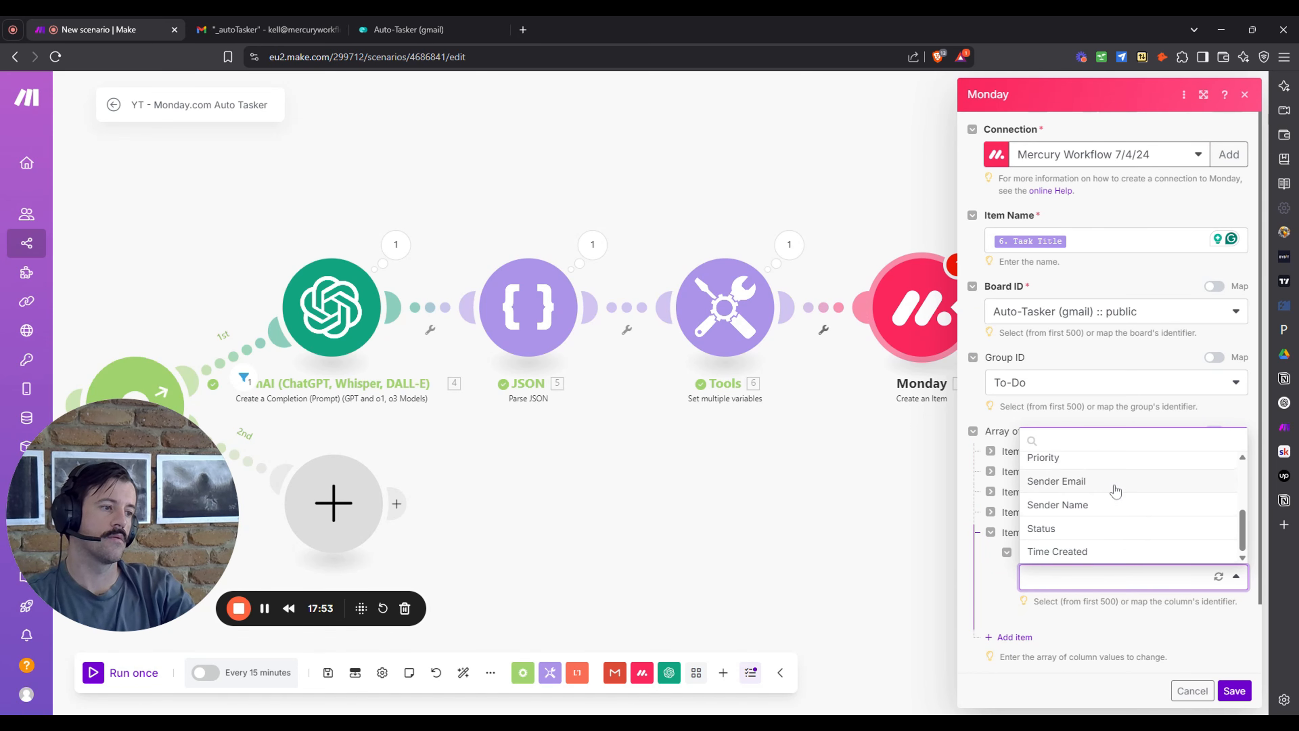
{"action": "left_click", "coordinate": [1112, 553]}
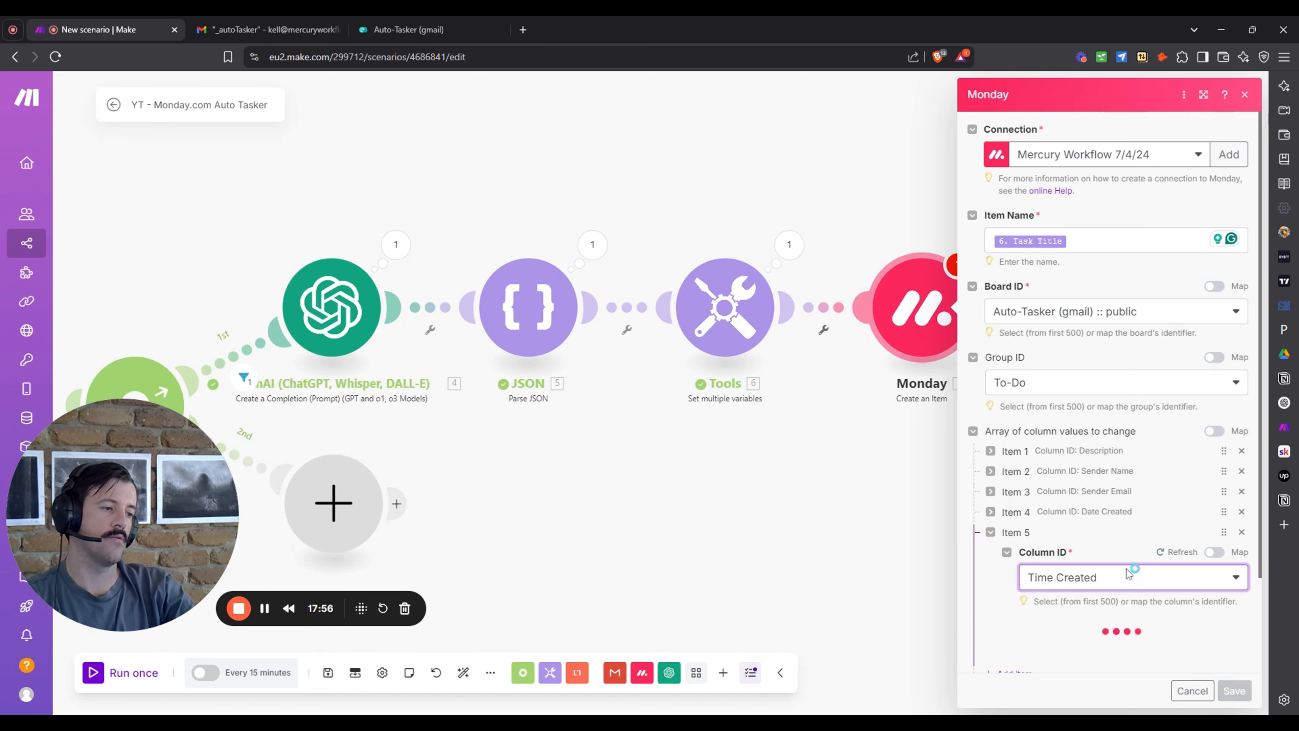
{"action": "scroll", "coordinate": [1128, 576], "scroll_direction": "down", "scroll_amount": 1}
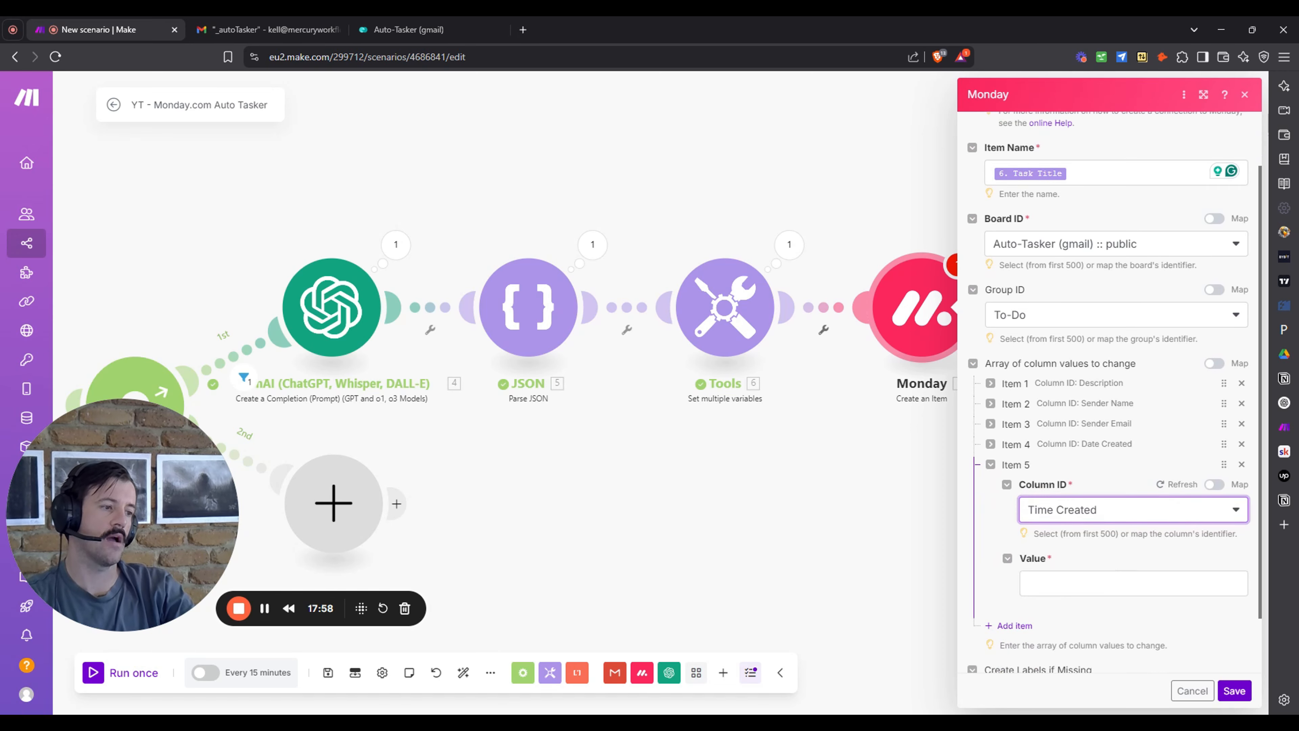
Look through the Gmail module's mappable outputs for a Time Created value, and close the Monday module settings without saving.
{"action": "left_click", "coordinate": [1126, 582]}
{"action": "left_click", "coordinate": [779, 325]}
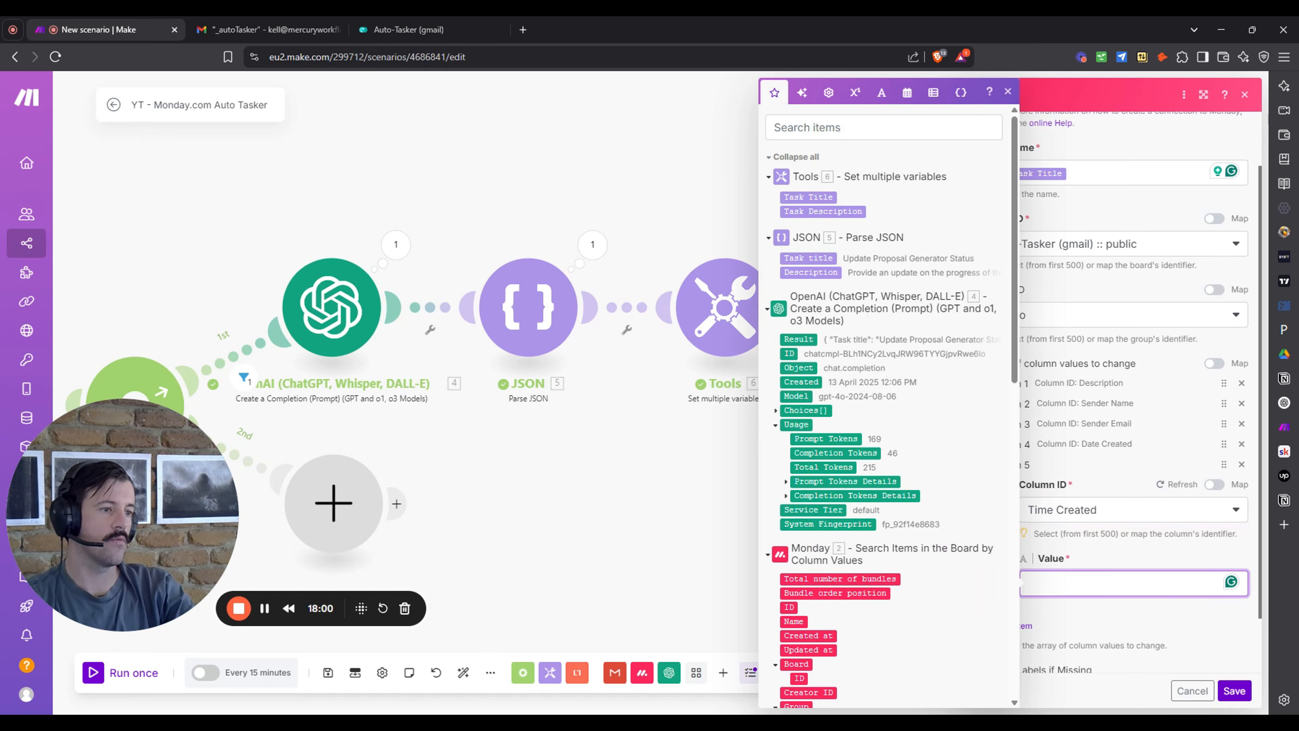
{"action": "scroll", "coordinate": [901, 366], "scroll_direction": "down", "scroll_amount": 10}
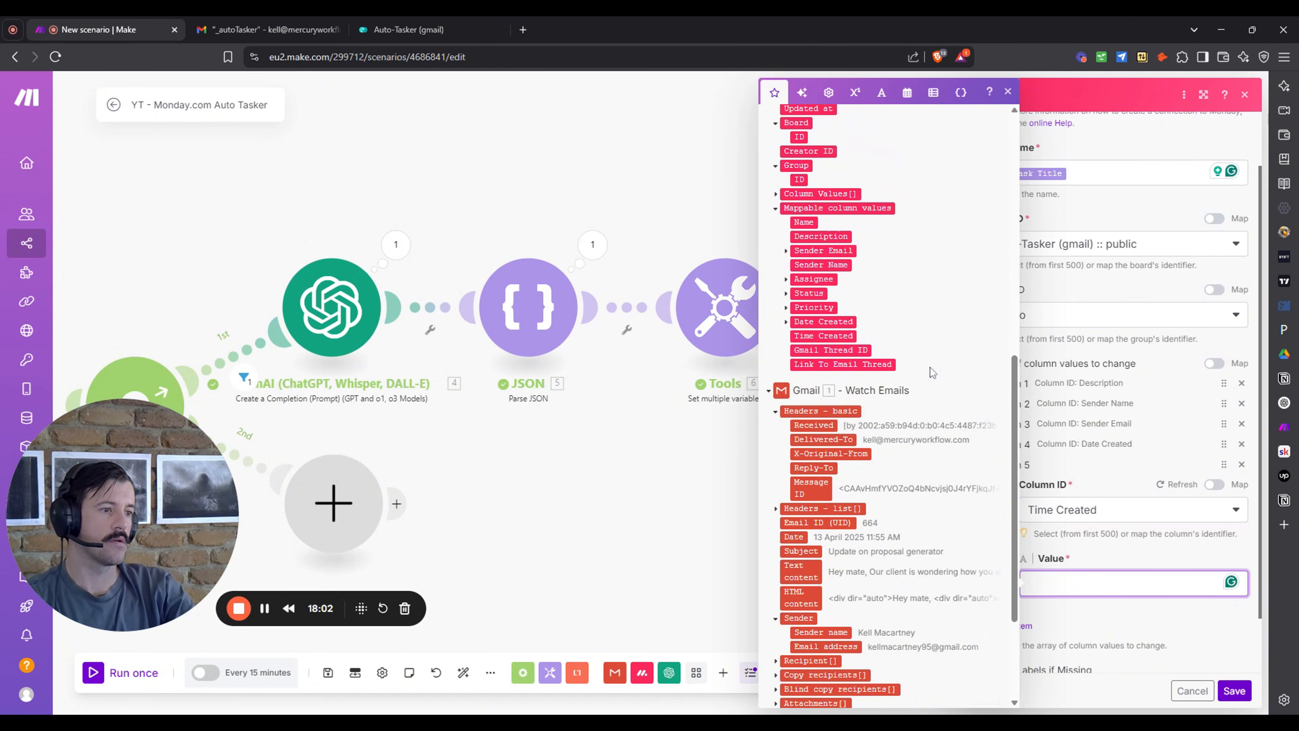
{"action": "scroll", "coordinate": [925, 377], "scroll_direction": "down", "scroll_amount": 1}
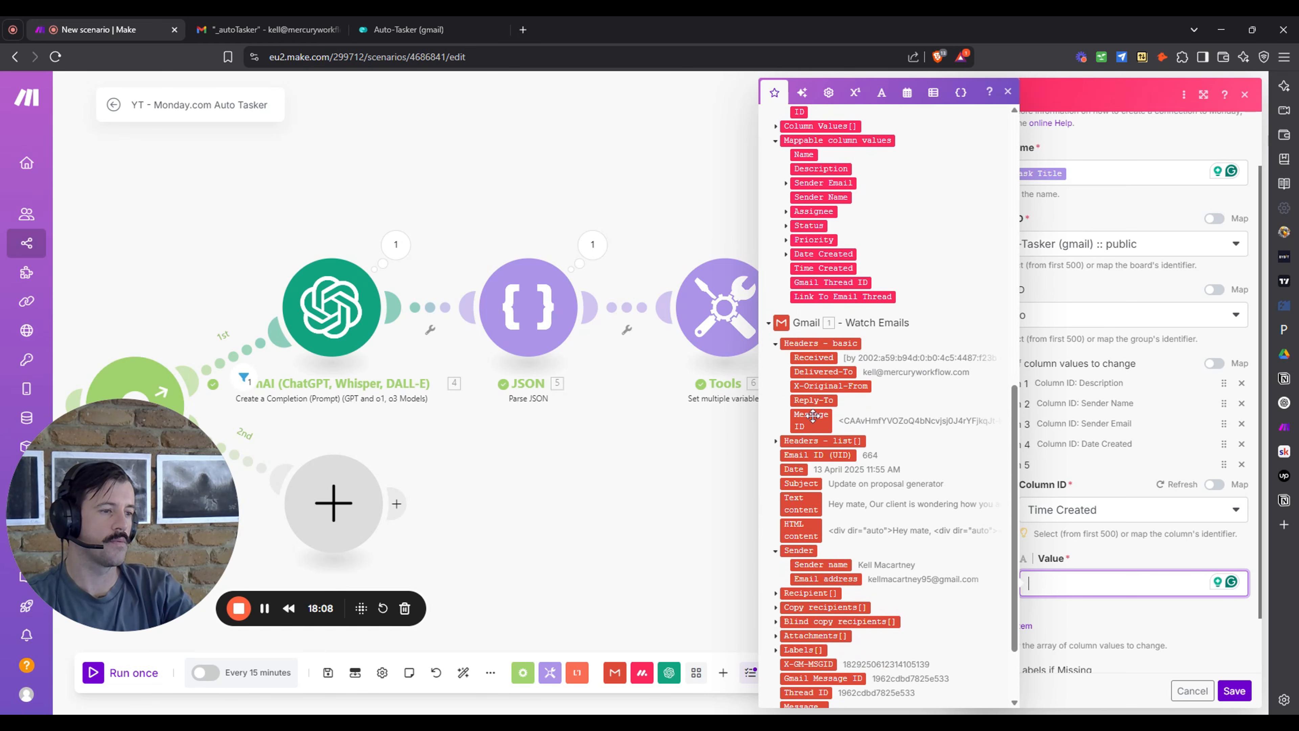
{"action": "scroll", "coordinate": [819, 461], "scroll_direction": "down", "scroll_amount": 2}
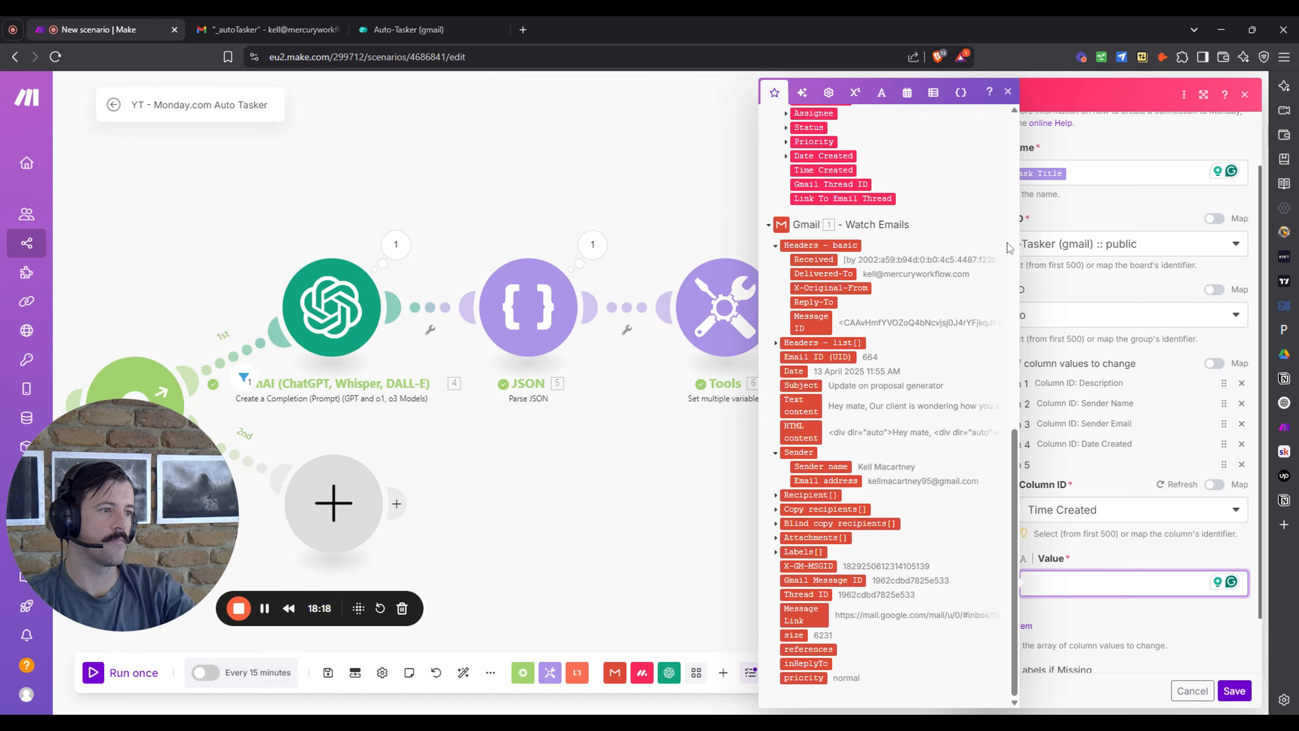
{"action": "left_click_drag", "start_coordinate": [609, 140], "coordinate": [457, 140]}
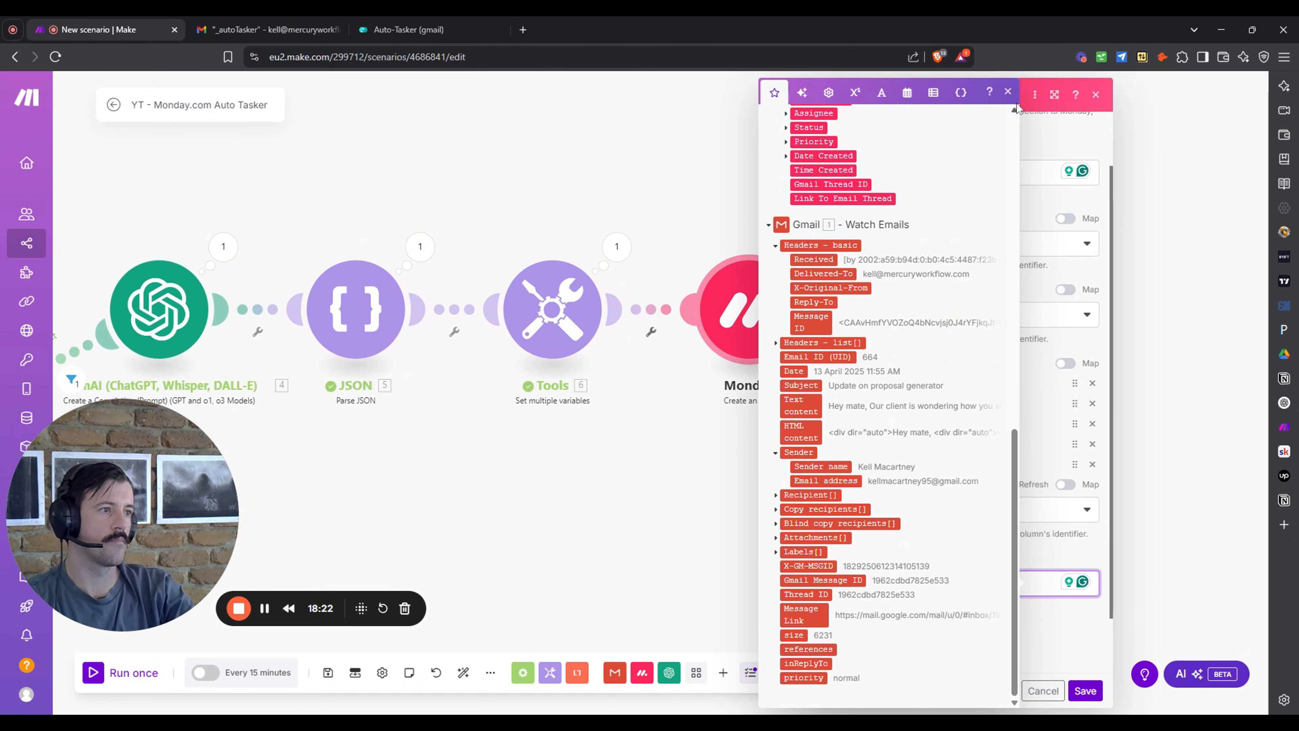
{"action": "left_click", "coordinate": [1095, 94]}
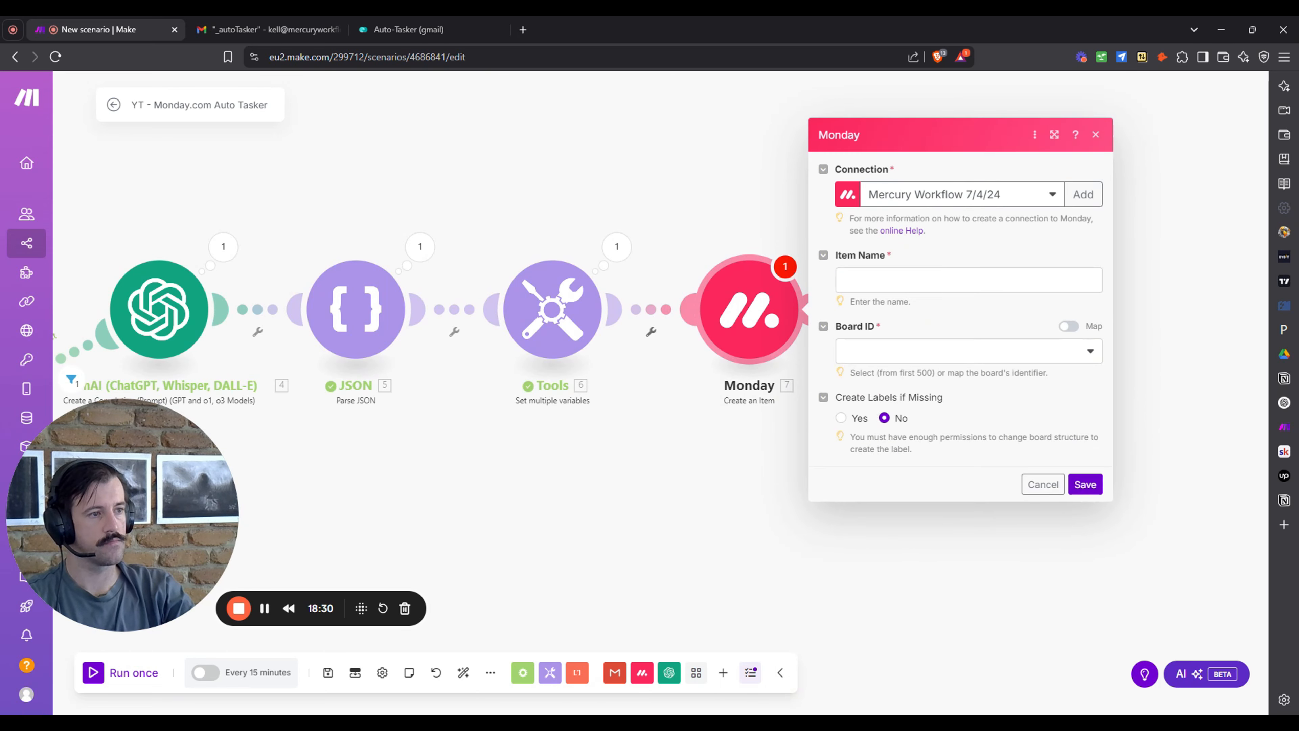
Map Task Title into the Item Name, and choose the Auto-Tasker (gmail) board with its To-Do group.
{"action": "left_click", "coordinate": [869, 280]}
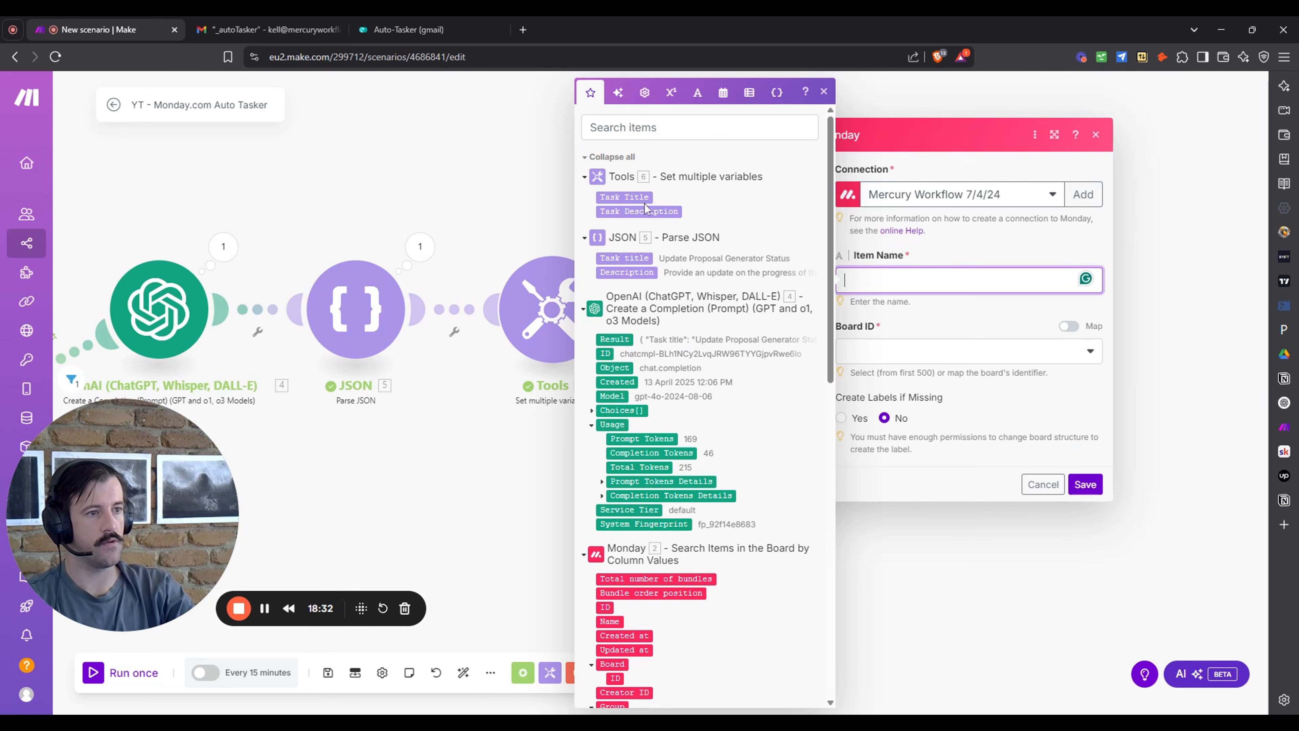
{"action": "left_click", "coordinate": [625, 197]}
{"action": "left_click", "coordinate": [1003, 352]}
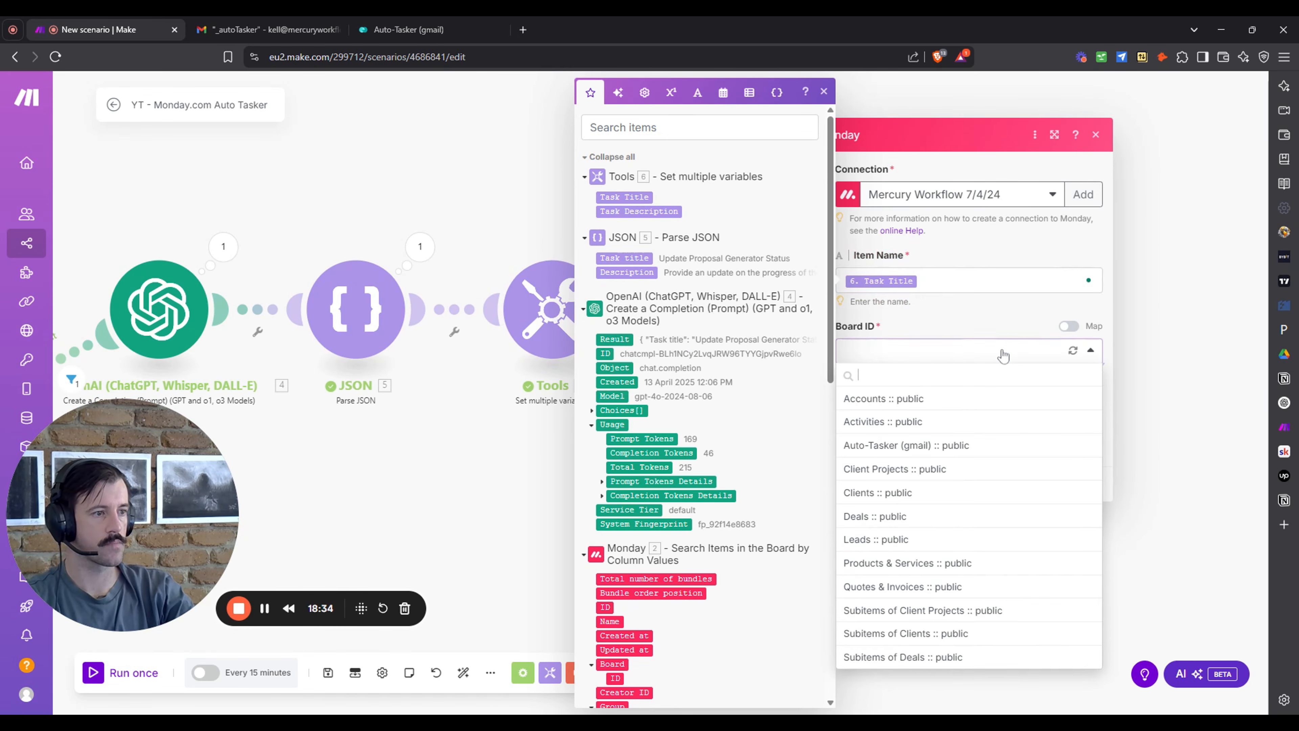
{"action": "left_click", "coordinate": [962, 444]}
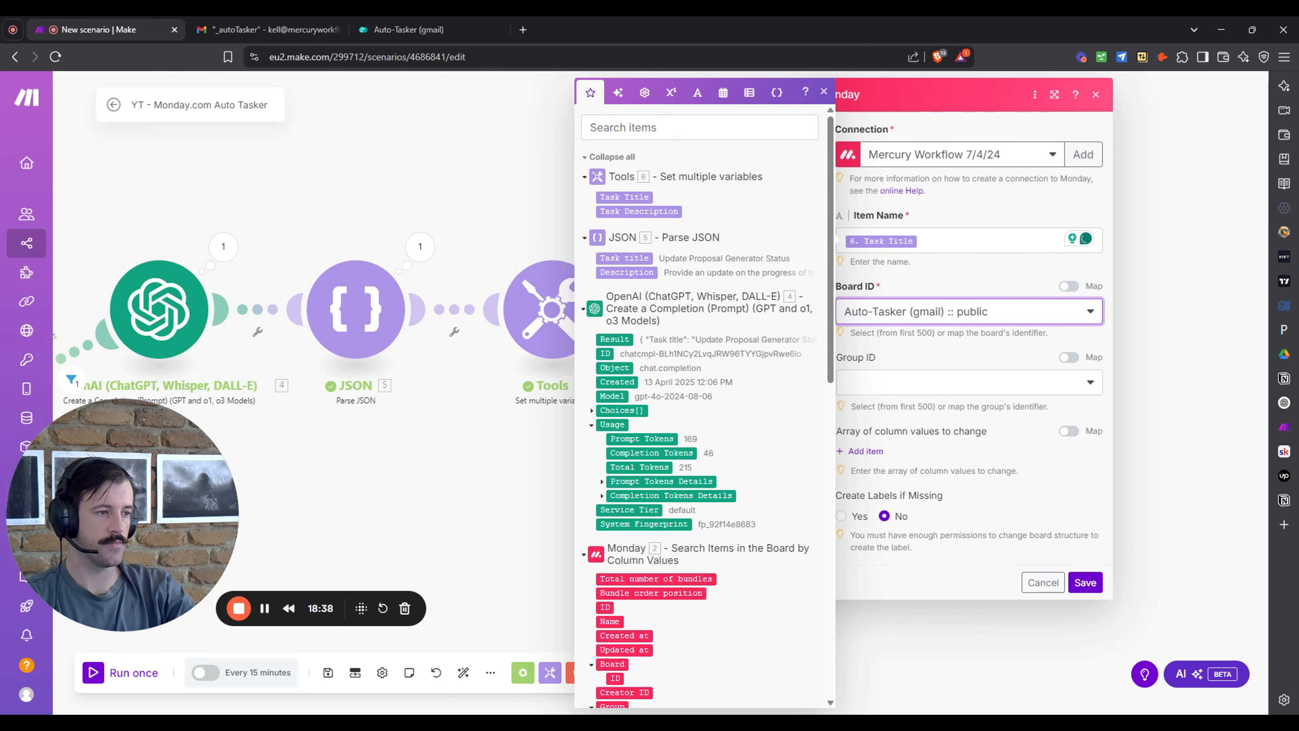
{"action": "left_click", "coordinate": [963, 389]}
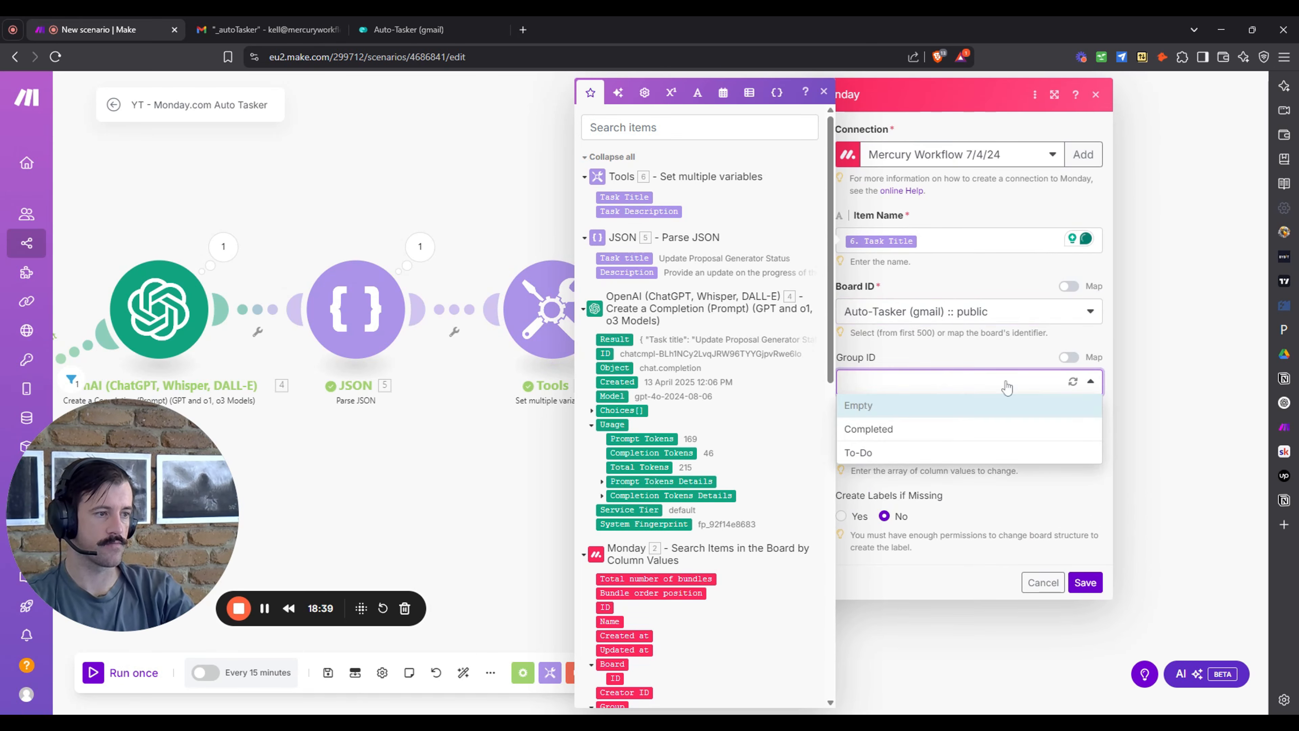
{"action": "left_click", "coordinate": [971, 453]}
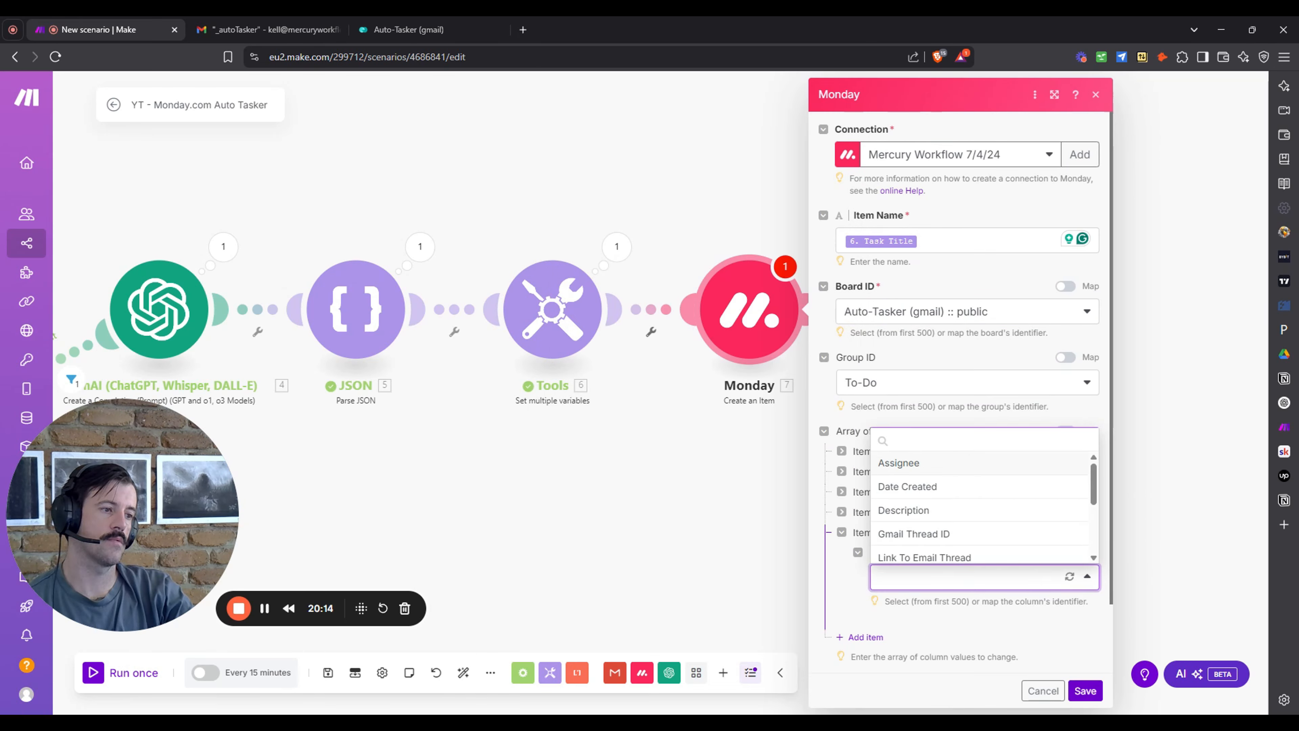
Set the fifth column value entry's column to Time Created.
{"action": "scroll", "coordinate": [984, 474], "scroll_direction": "down", "scroll_amount": 5}
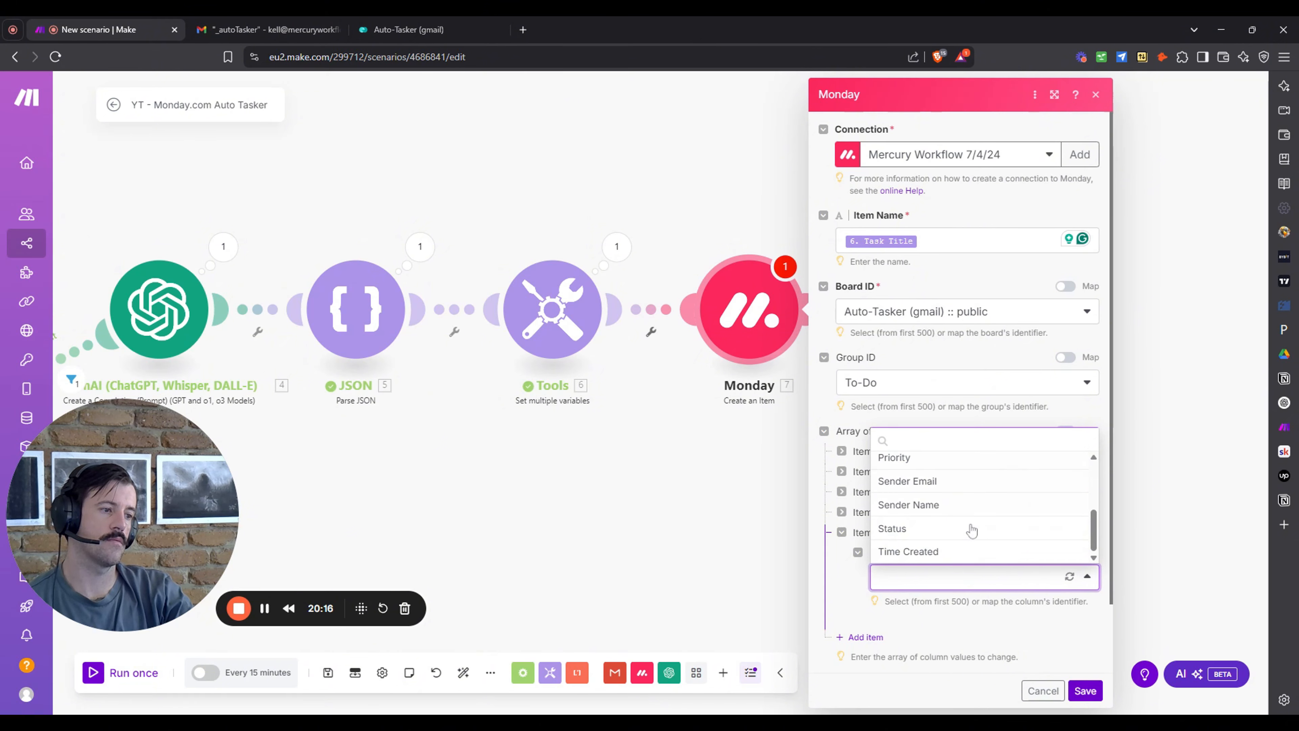
{"action": "left_click", "coordinate": [967, 549]}
{"action": "scroll", "coordinate": [944, 450], "scroll_direction": "down", "scroll_amount": 1}
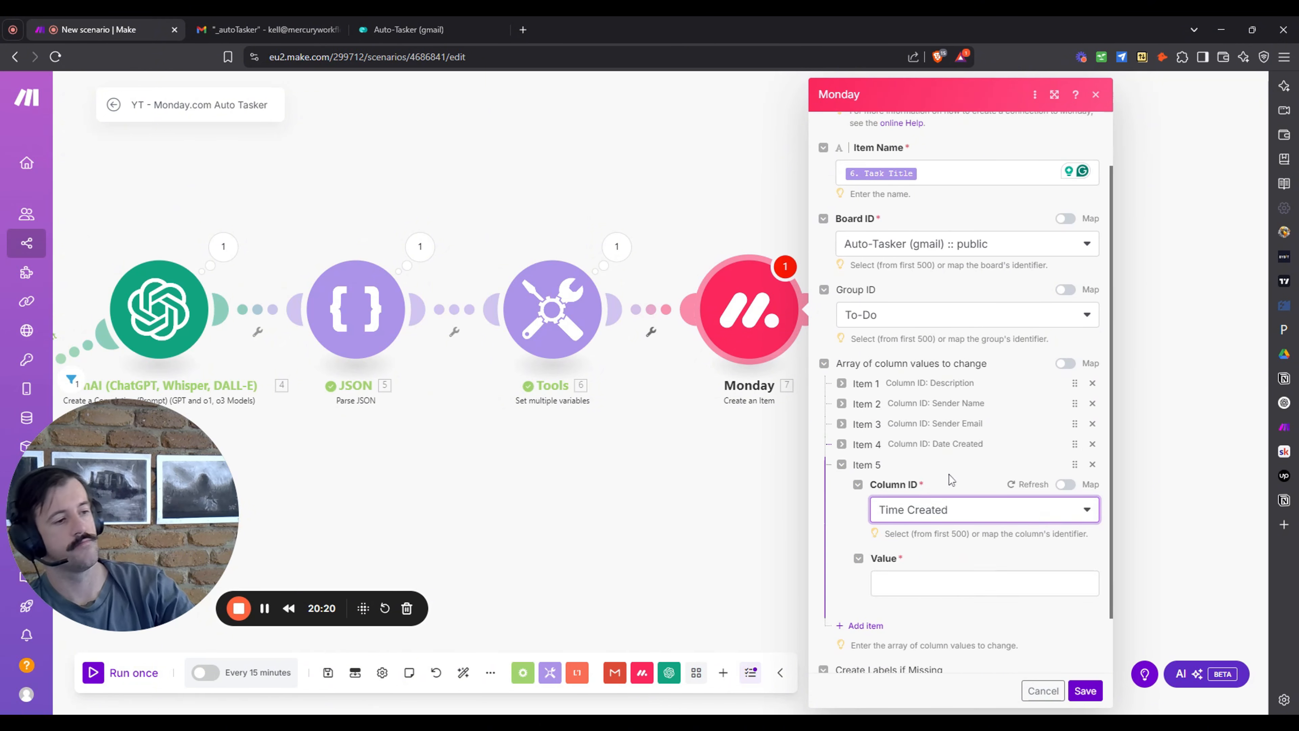
Try the now variable as the Time Created value and remove it.
{"action": "left_click", "coordinate": [912, 566]}
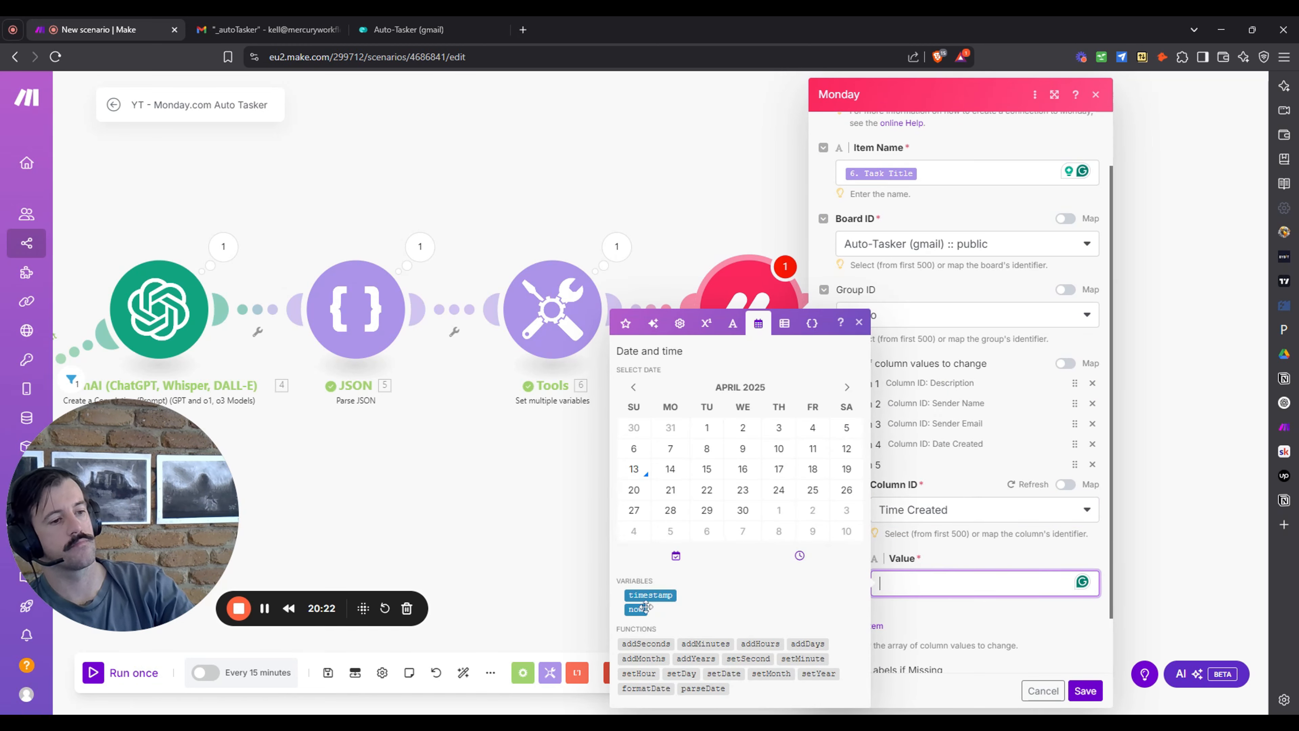
{"action": "left_click", "coordinate": [636, 609]}
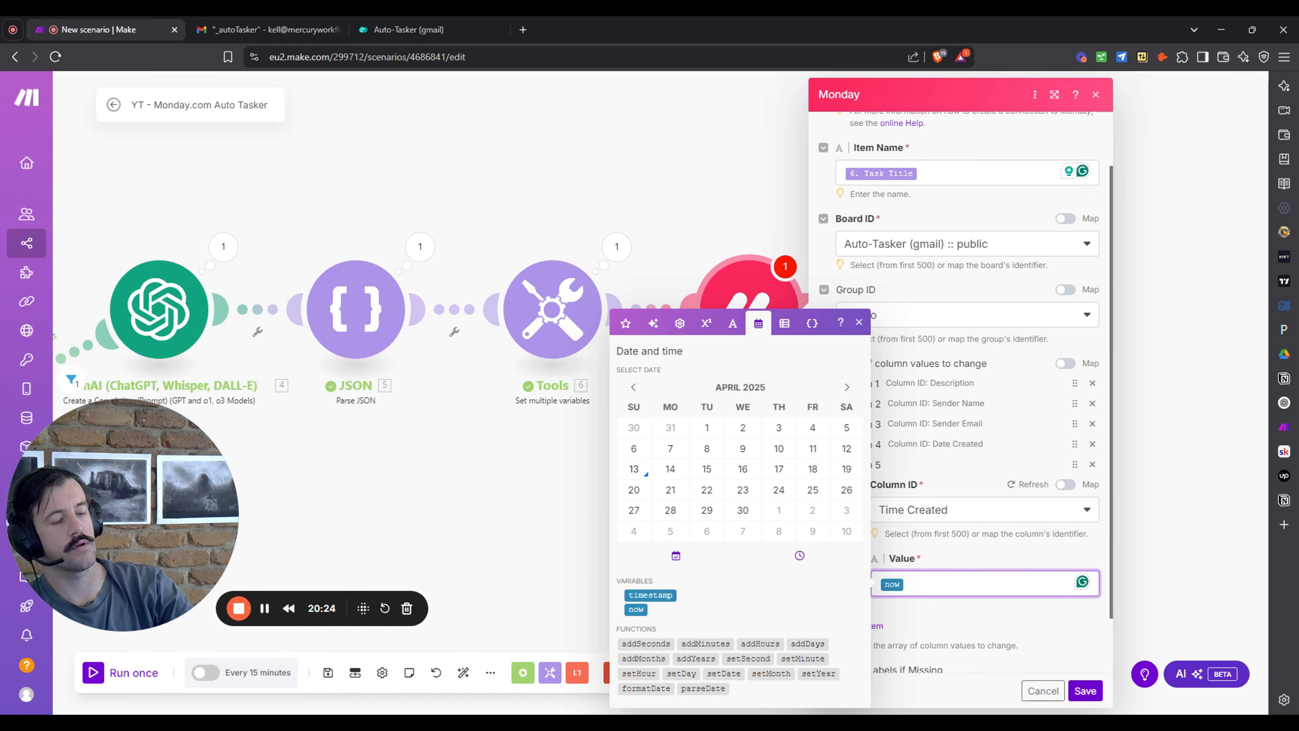
{"action": "key", "text": "BackSpace"}
Map the Gmail module's Date into the Time Created value and collapse the entry.
{"action": "left_click", "coordinate": [625, 323]}
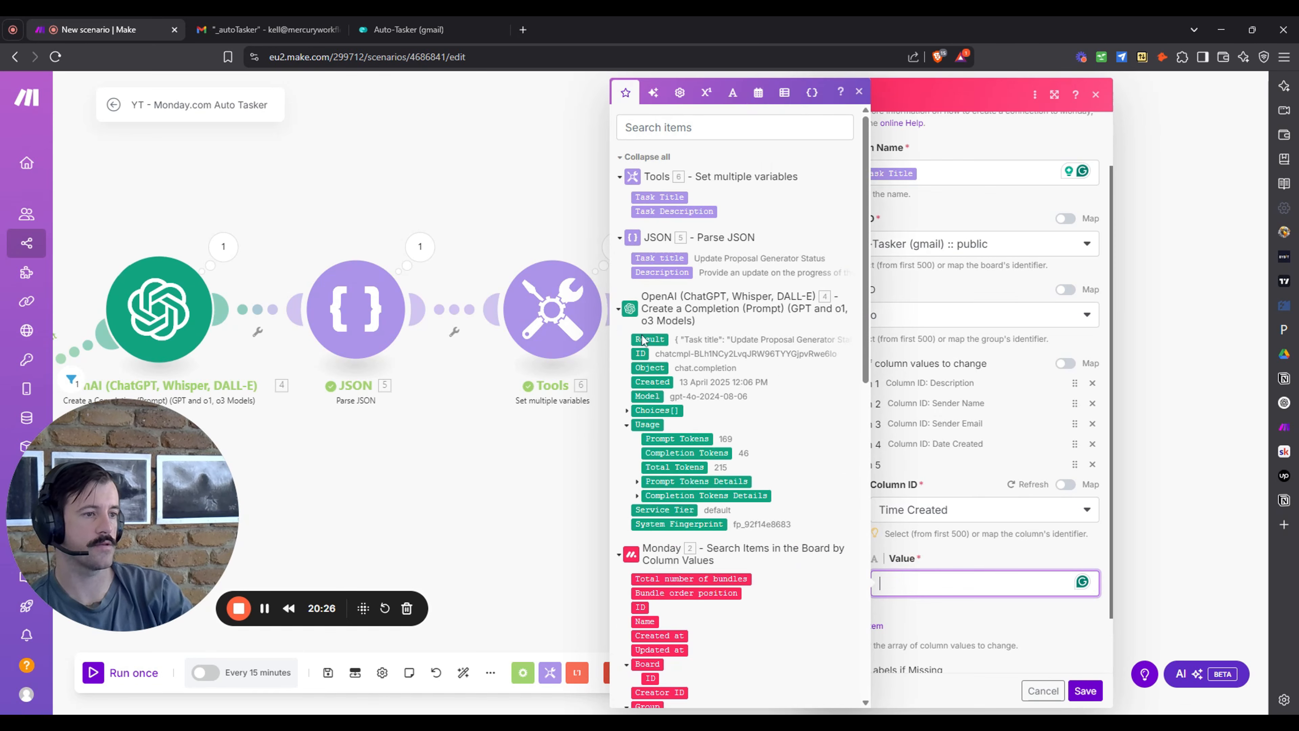
{"action": "scroll", "coordinate": [719, 361], "scroll_direction": "down", "scroll_amount": 15}
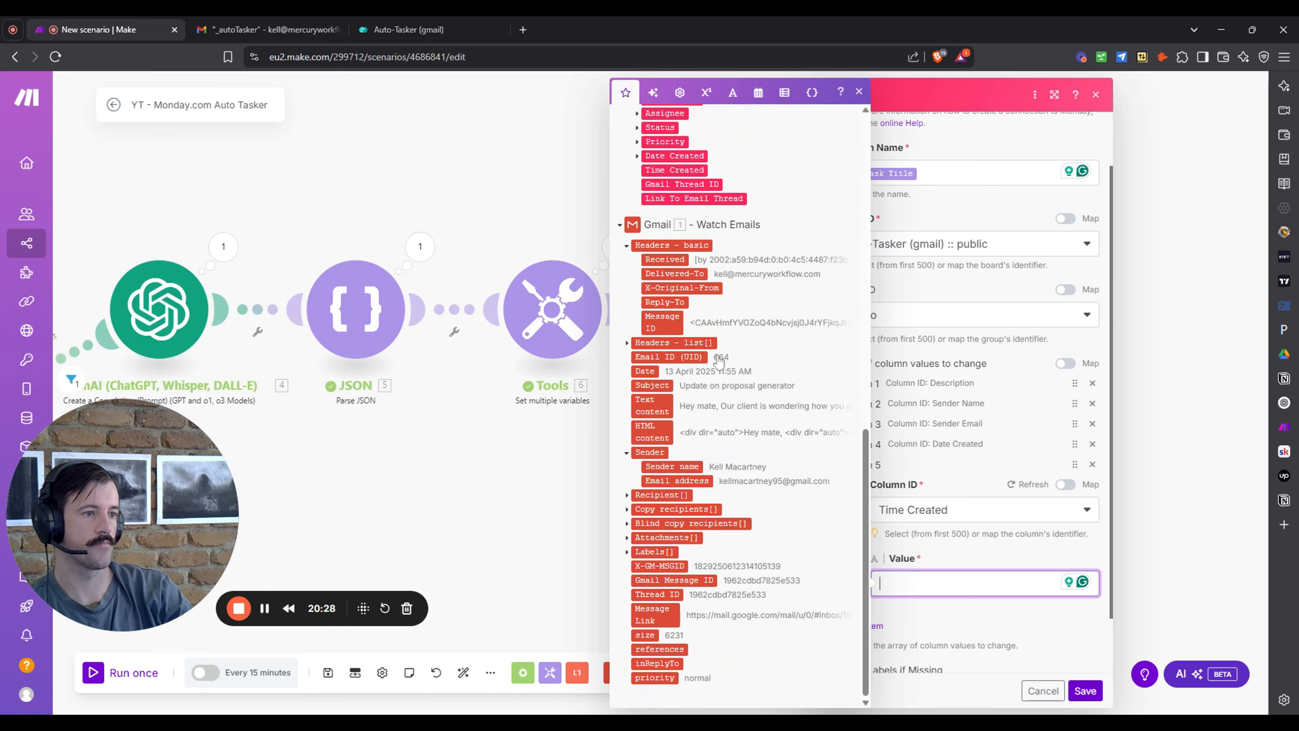
{"action": "left_click", "coordinate": [673, 260]}
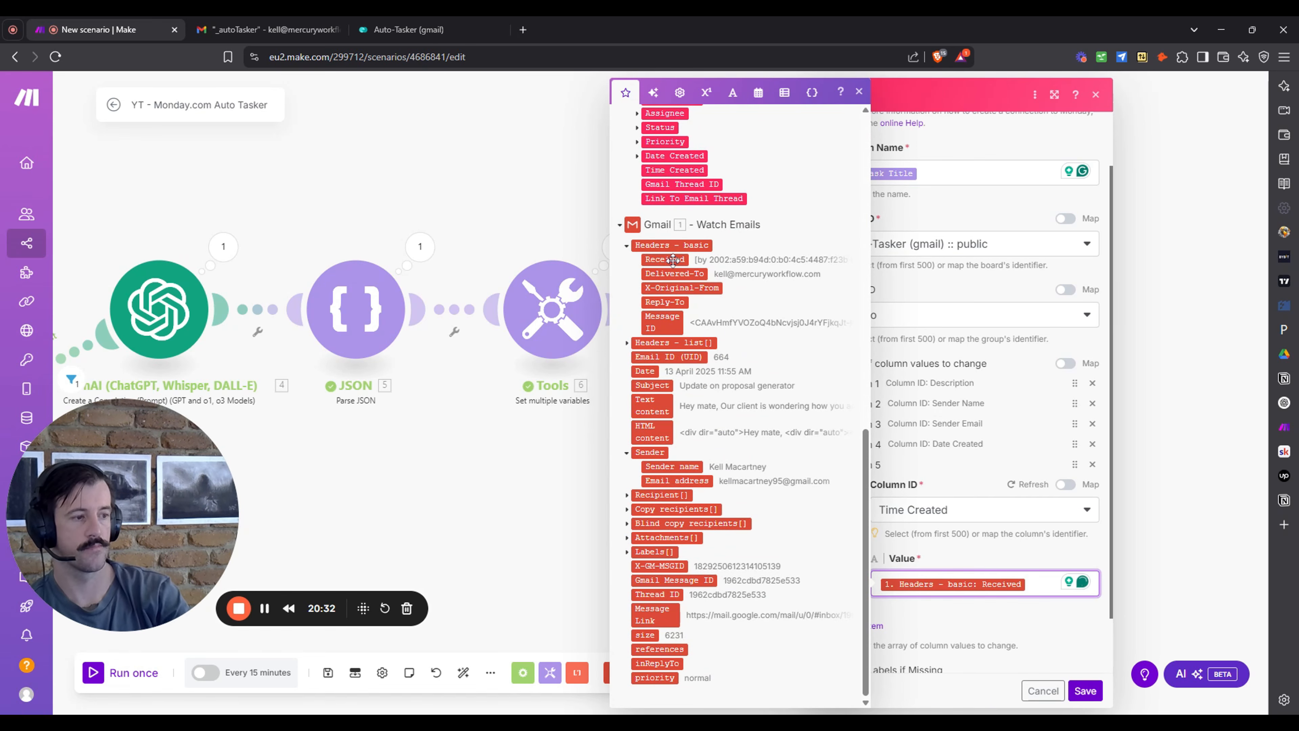
{"action": "key", "text": "BackSpace"}
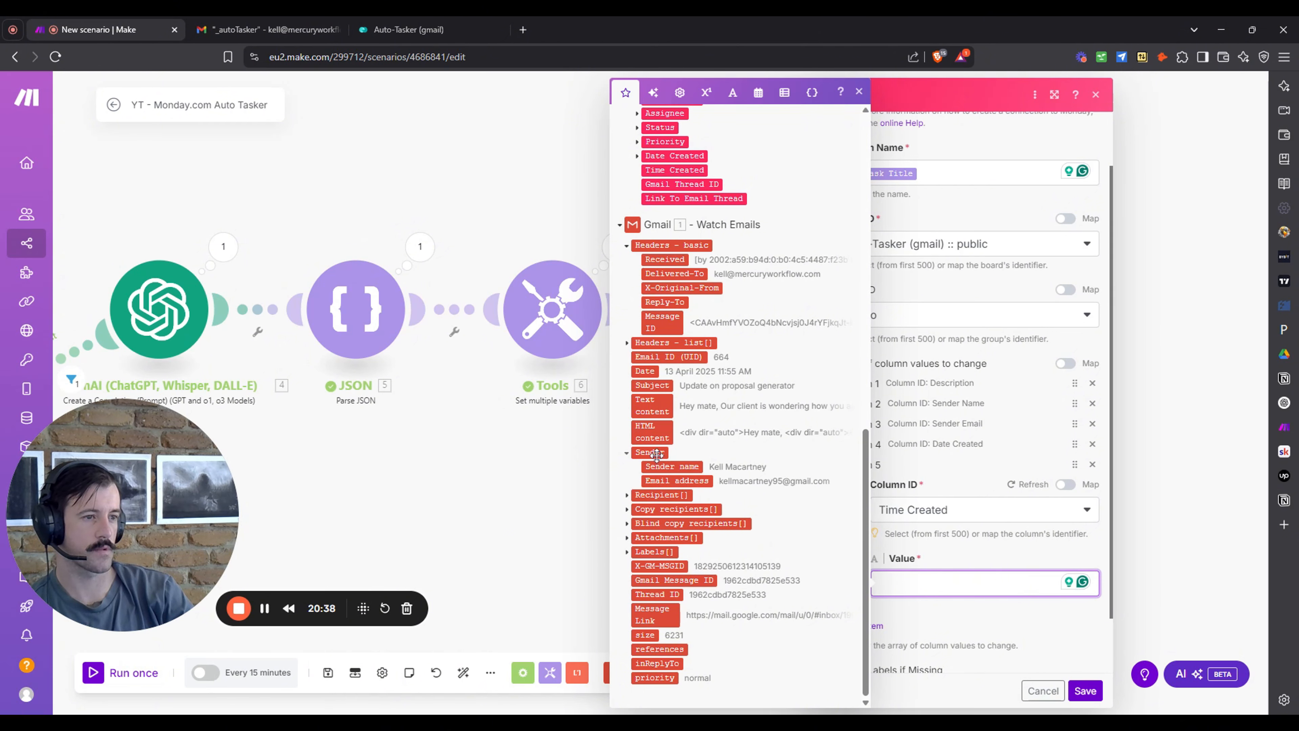
{"action": "left_click", "coordinate": [628, 345]}
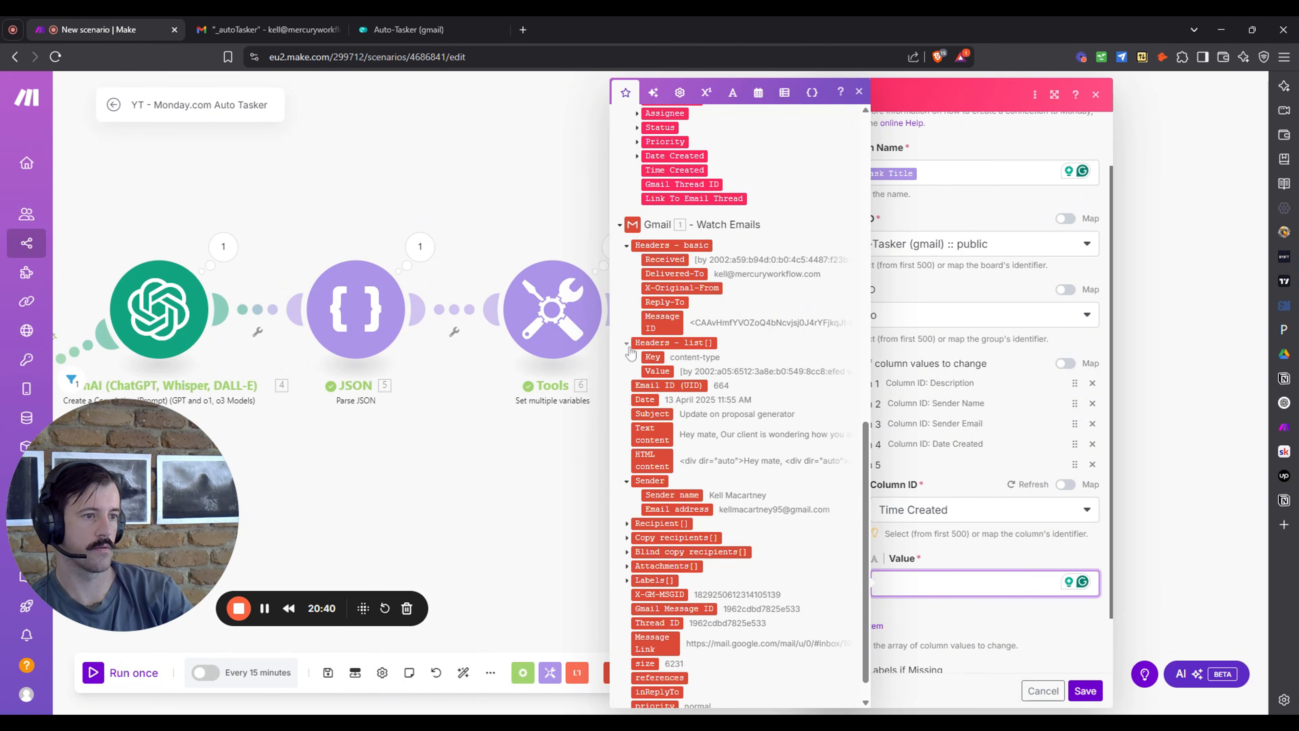
{"action": "left_click", "coordinate": [628, 343]}
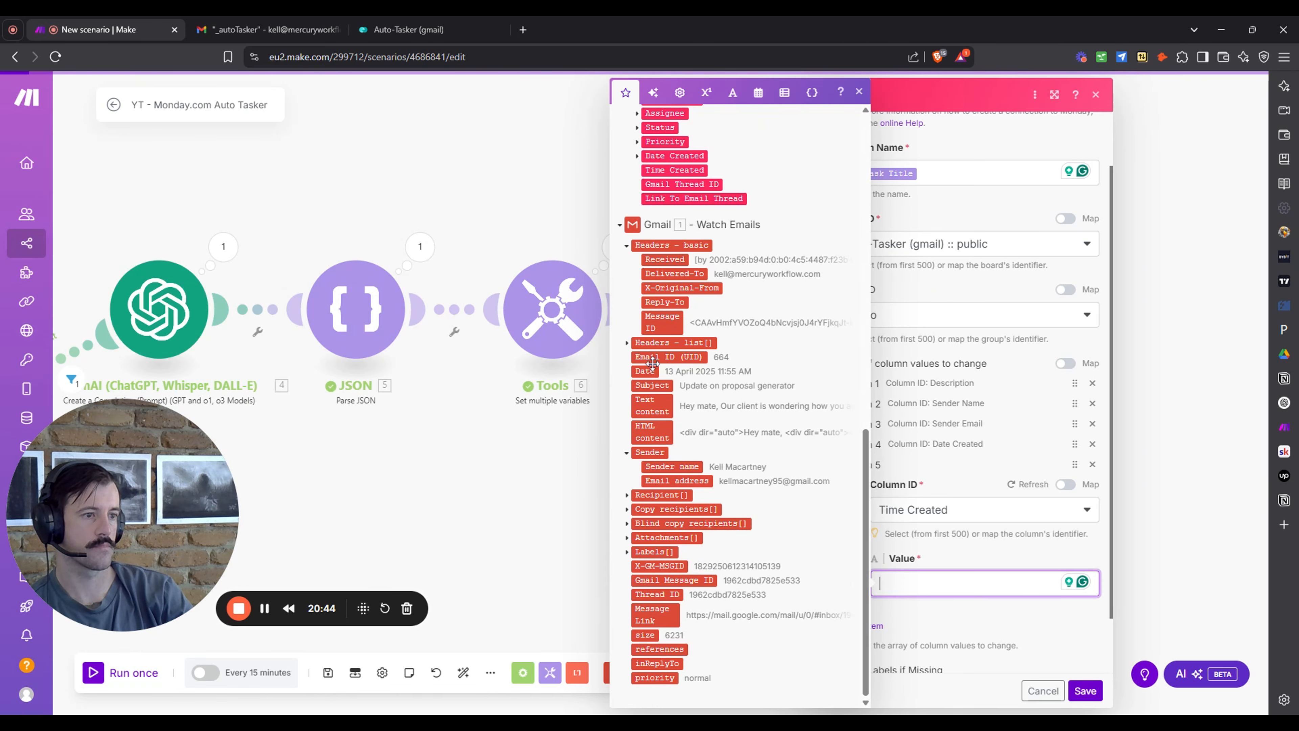
{"action": "left_click_drag", "start_coordinate": [645, 371], "coordinate": [915, 582]}
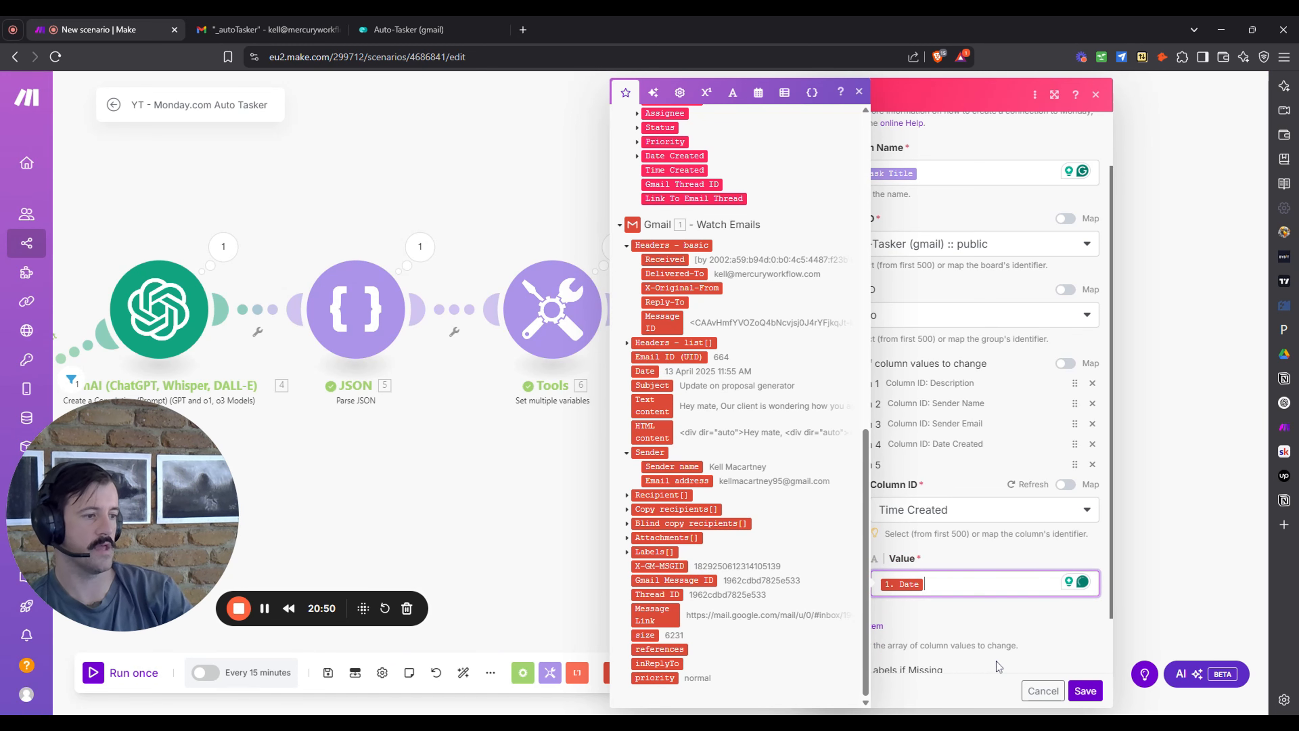
{"action": "left_click", "coordinate": [859, 92]}
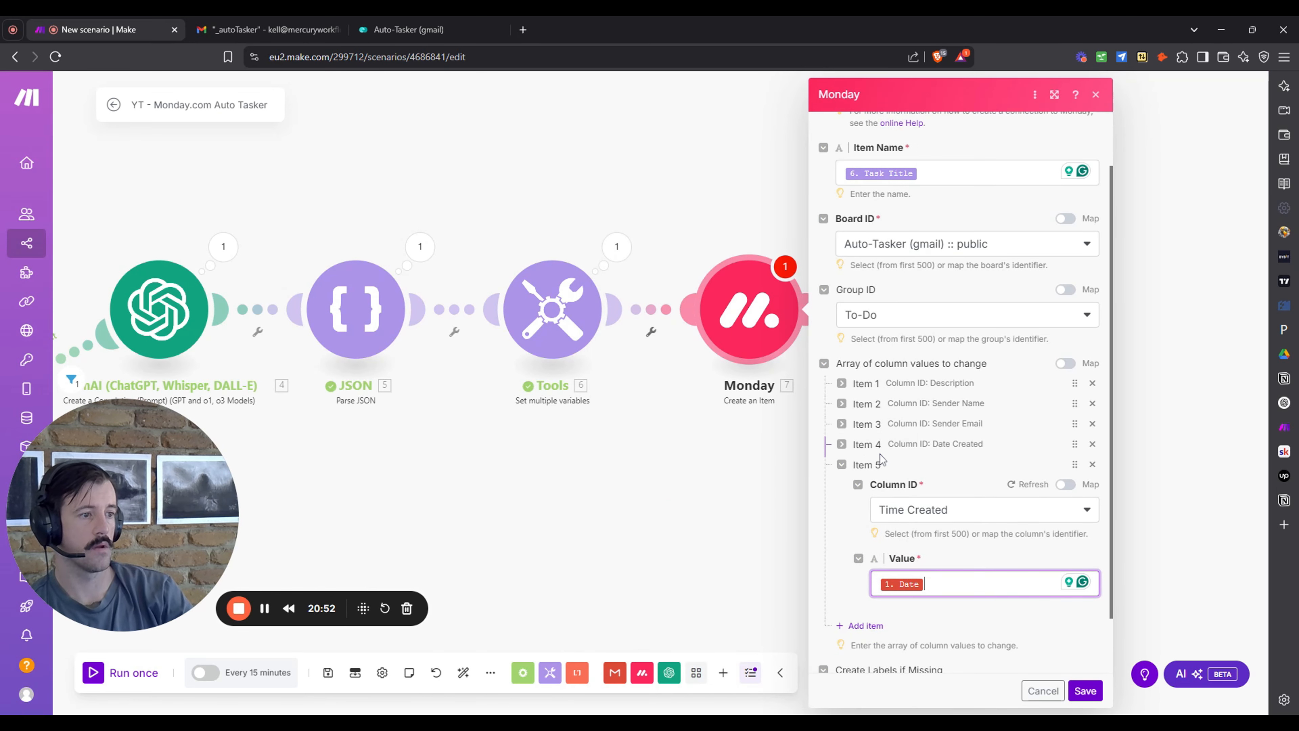
{"action": "left_click", "coordinate": [842, 464]}
Add a sixth column value entry and set its column to Status.
{"action": "left_click", "coordinate": [865, 553]}
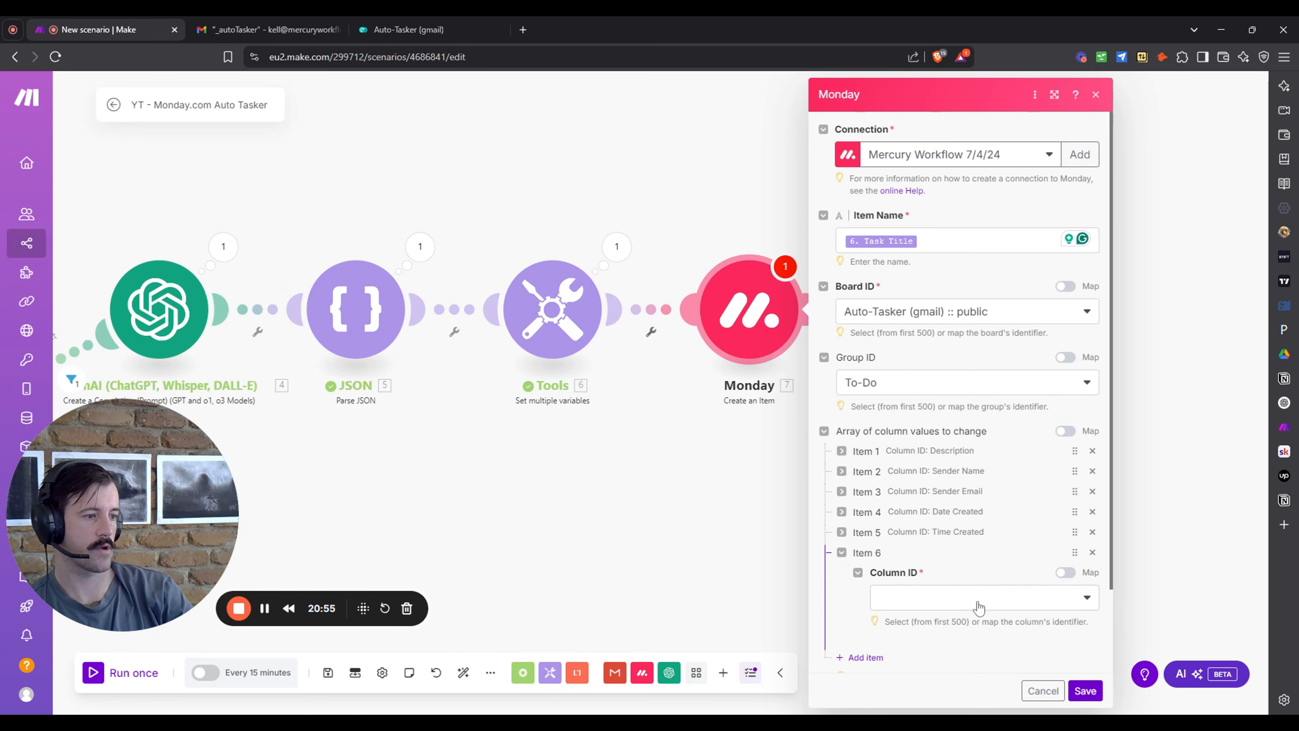
{"action": "left_click", "coordinate": [977, 597]}
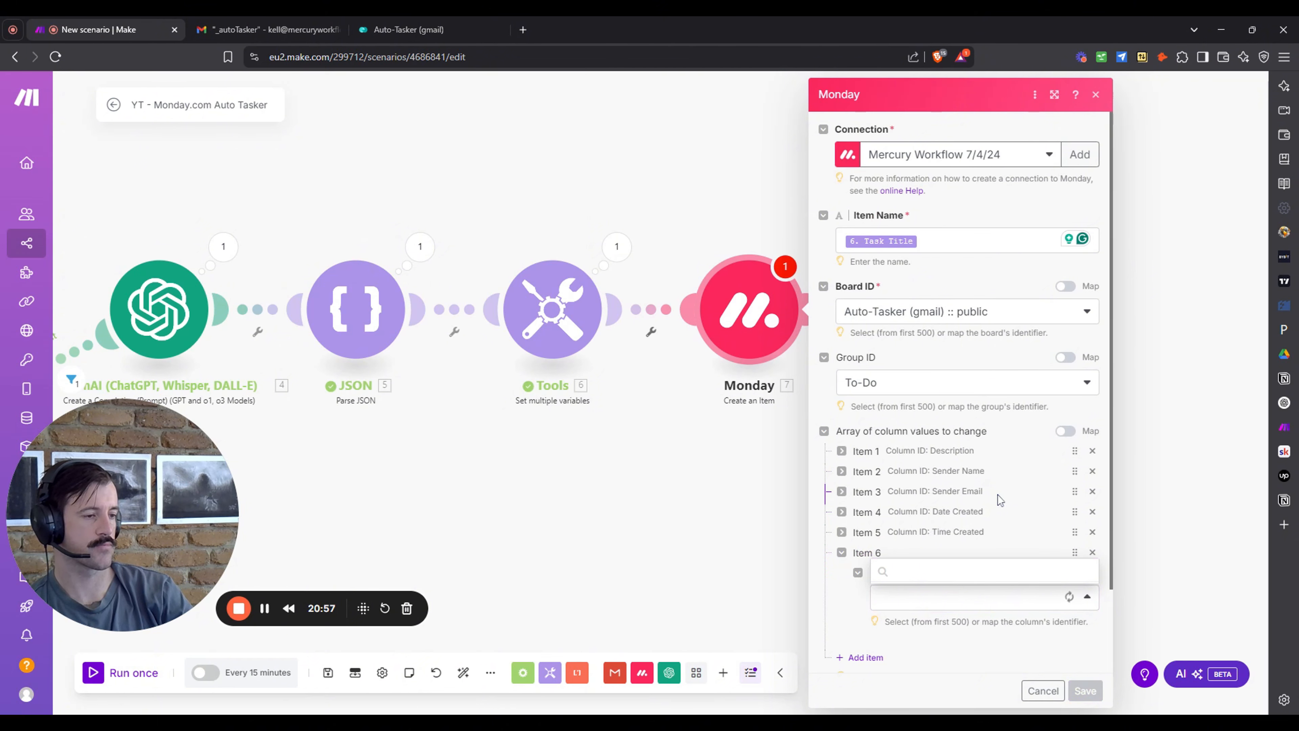
{"action": "scroll", "coordinate": [985, 491], "scroll_direction": "down", "scroll_amount": 3}
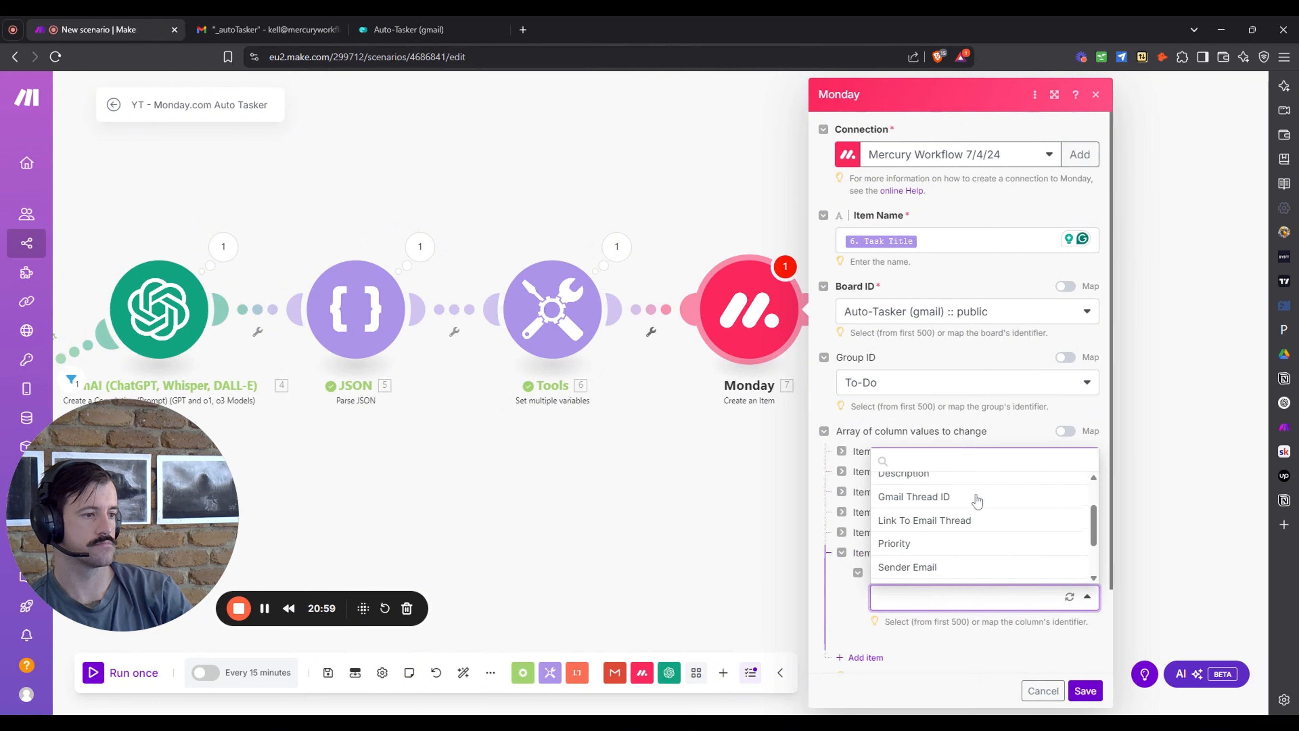
{"action": "left_click", "coordinate": [975, 555]}
{"action": "scroll", "coordinate": [974, 481], "scroll_direction": "down", "scroll_amount": 3}
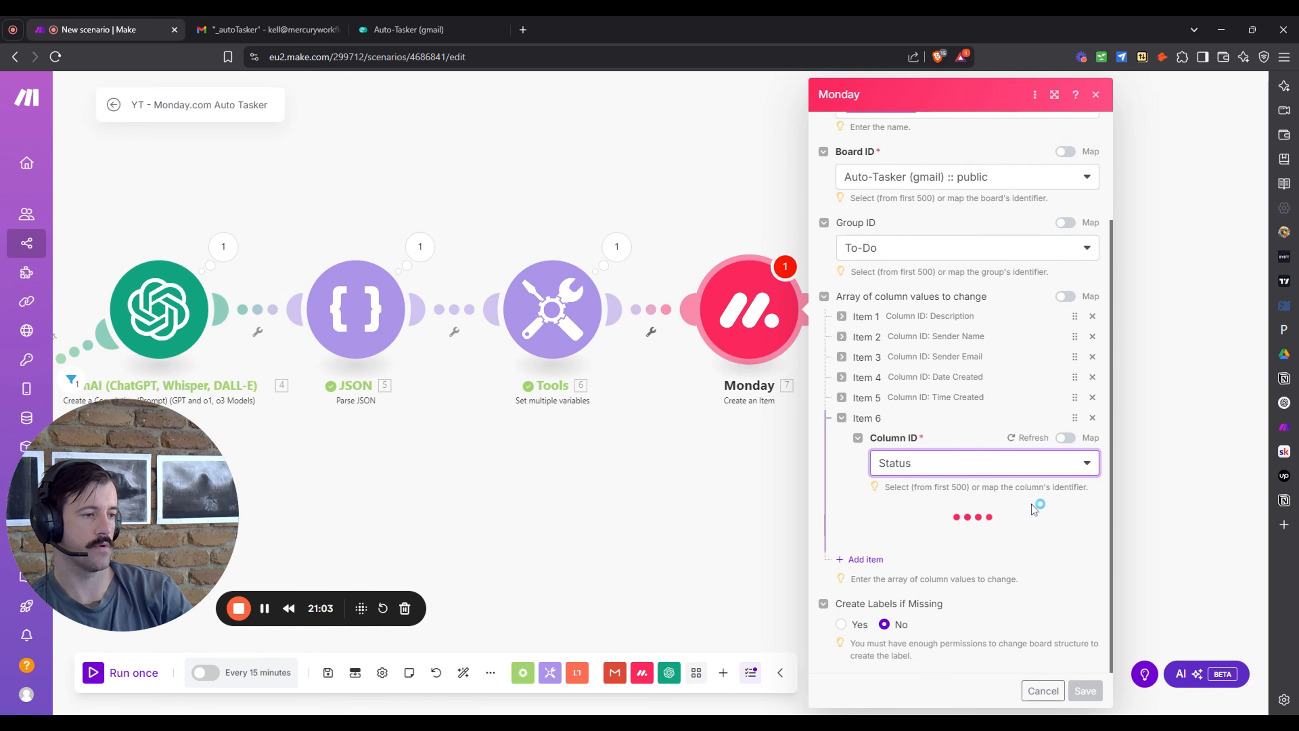
Set the Status entry's value by Label to Working on it, and collapse the entry.
{"action": "left_click", "coordinate": [990, 562]}
{"action": "scroll", "coordinate": [995, 506], "scroll_direction": "down", "scroll_amount": 1}
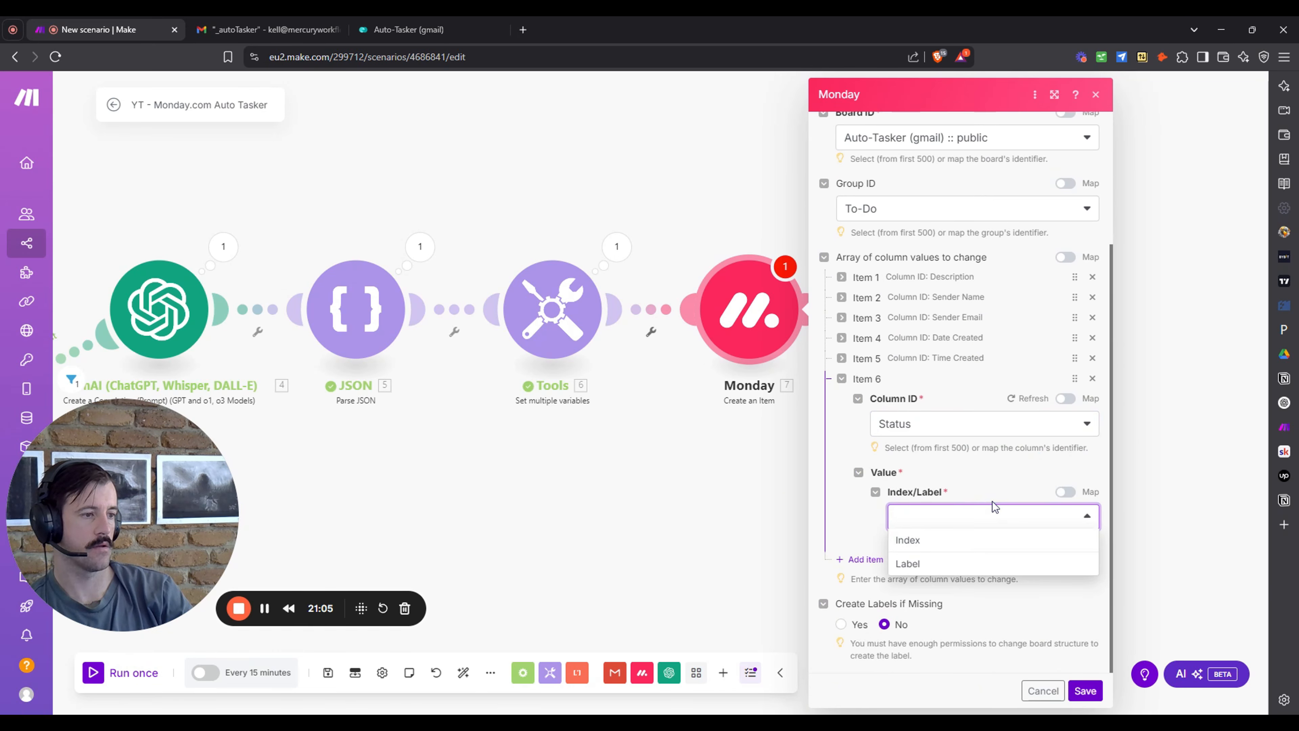
{"action": "left_click", "coordinate": [972, 573]}
{"action": "left_click", "coordinate": [974, 573]}
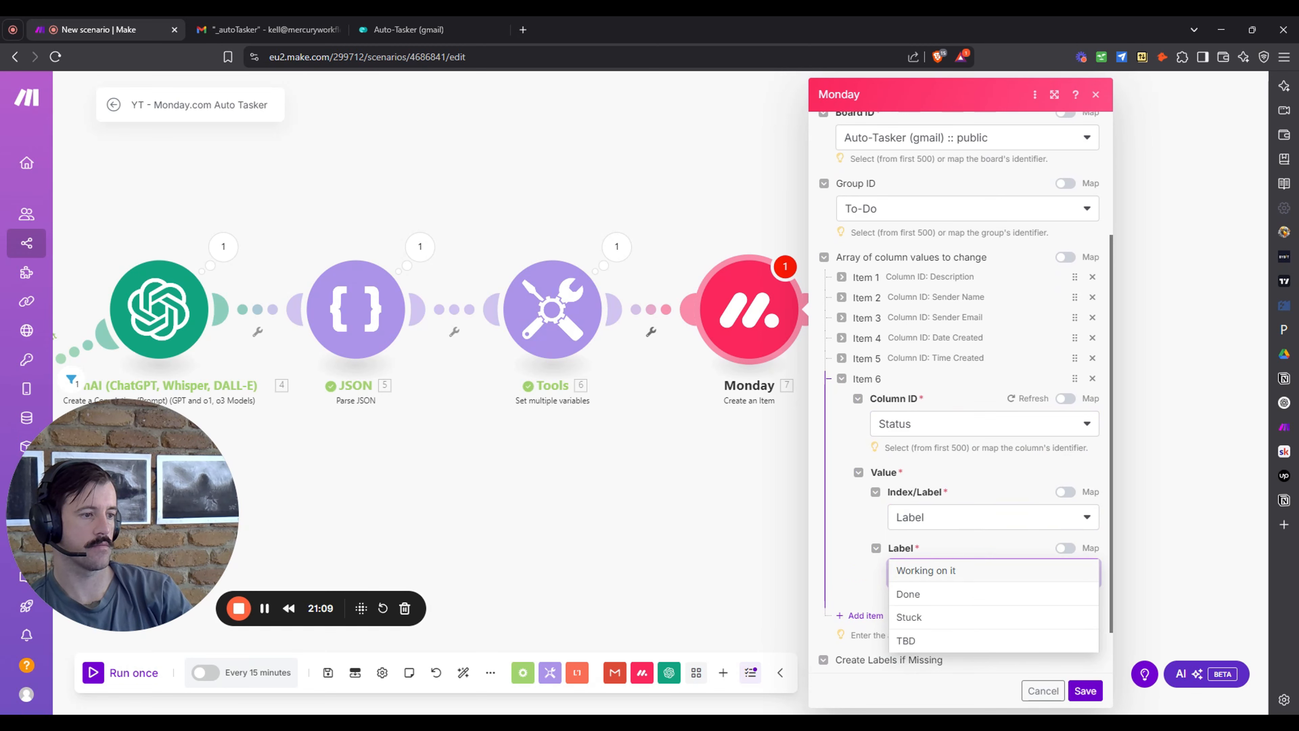
{"action": "left_click", "coordinate": [972, 571]}
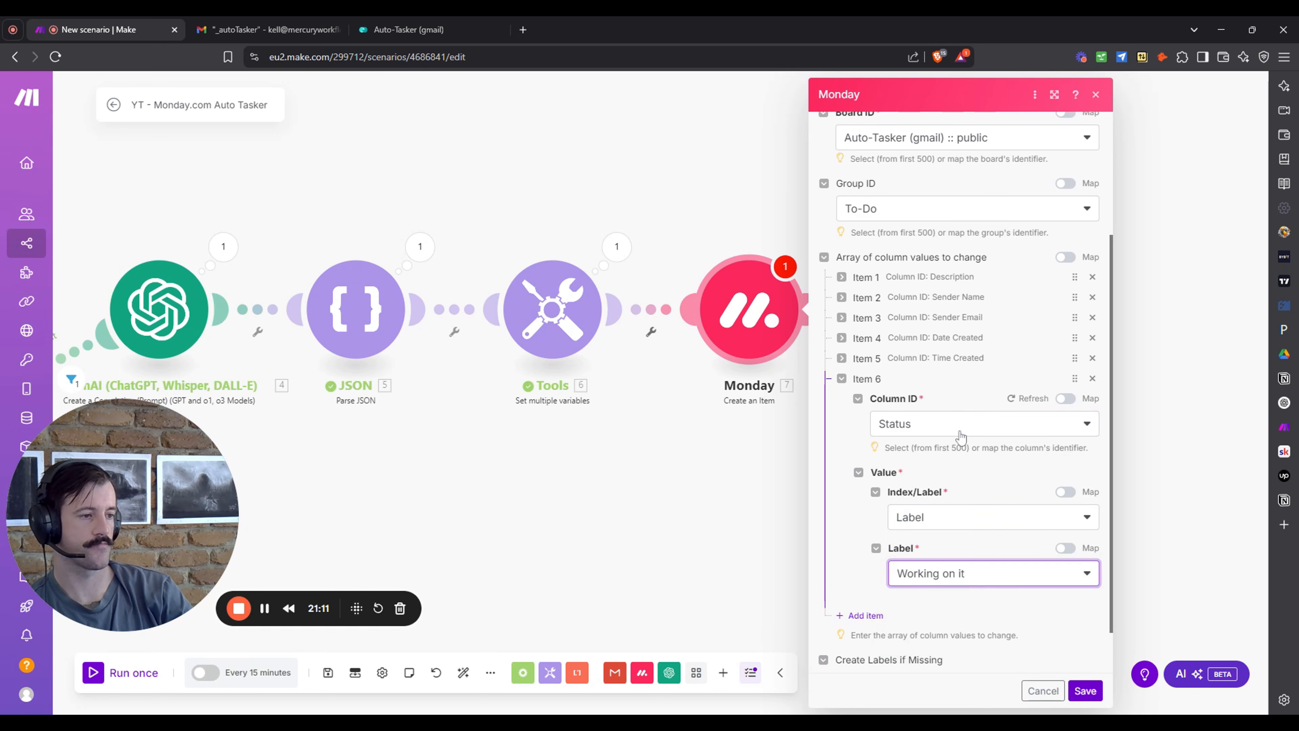
{"action": "scroll", "coordinate": [911, 378], "scroll_direction": "down", "scroll_amount": 1}
{"action": "left_click", "coordinate": [843, 322]}
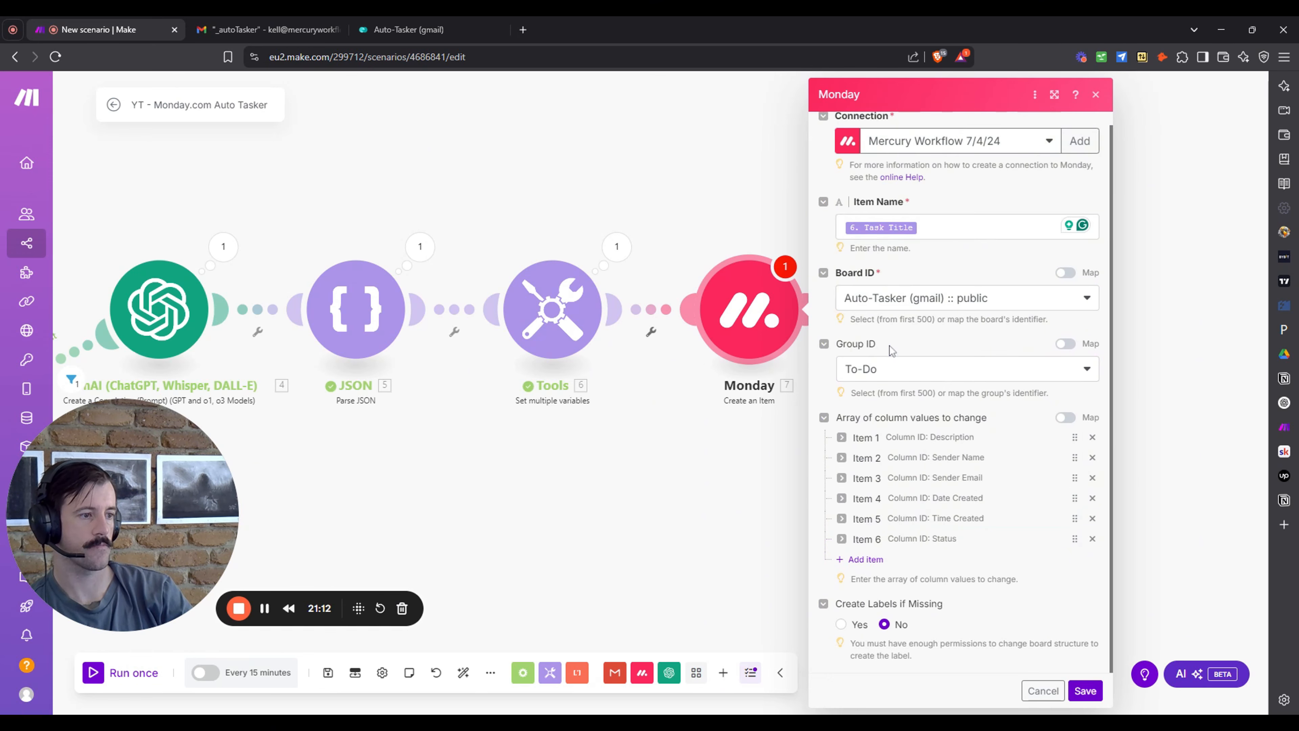
Add a seventh column value entry and set its column to Gmail Thread ID.
{"action": "left_click", "coordinate": [866, 560]}
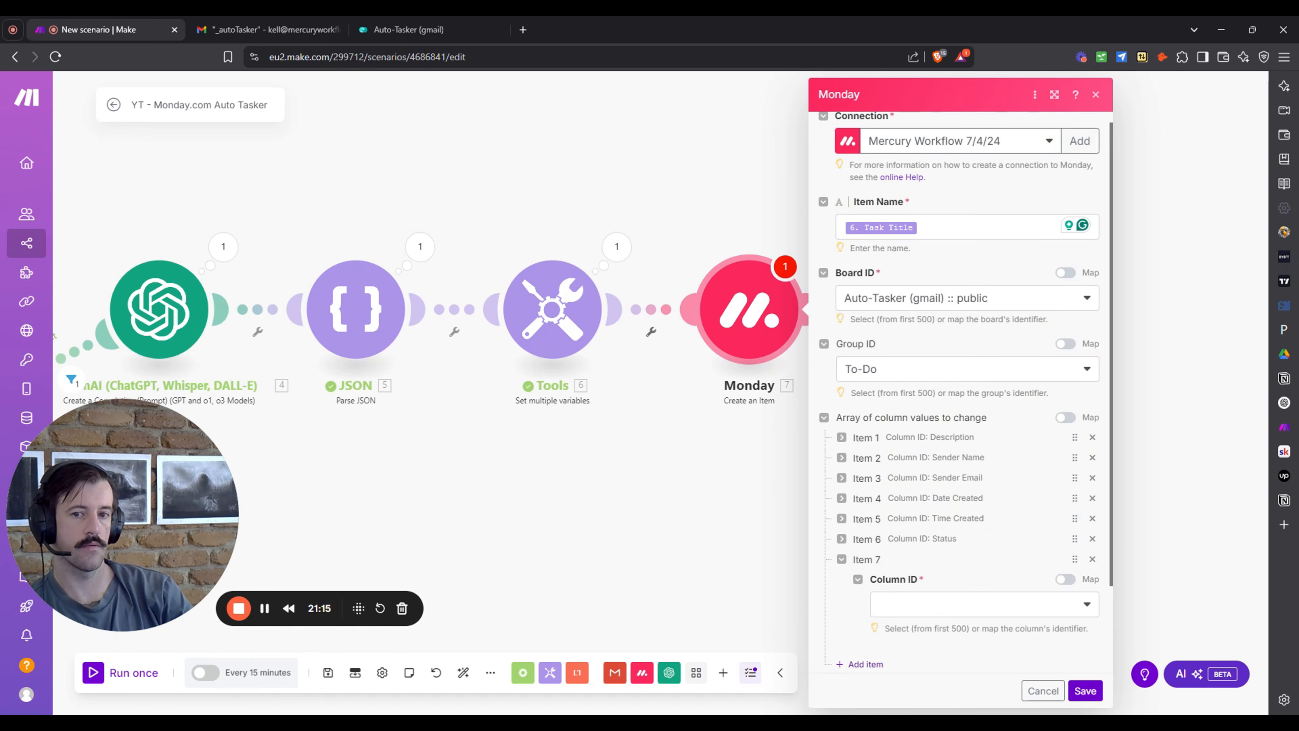
{"action": "left_click", "coordinate": [964, 606]}
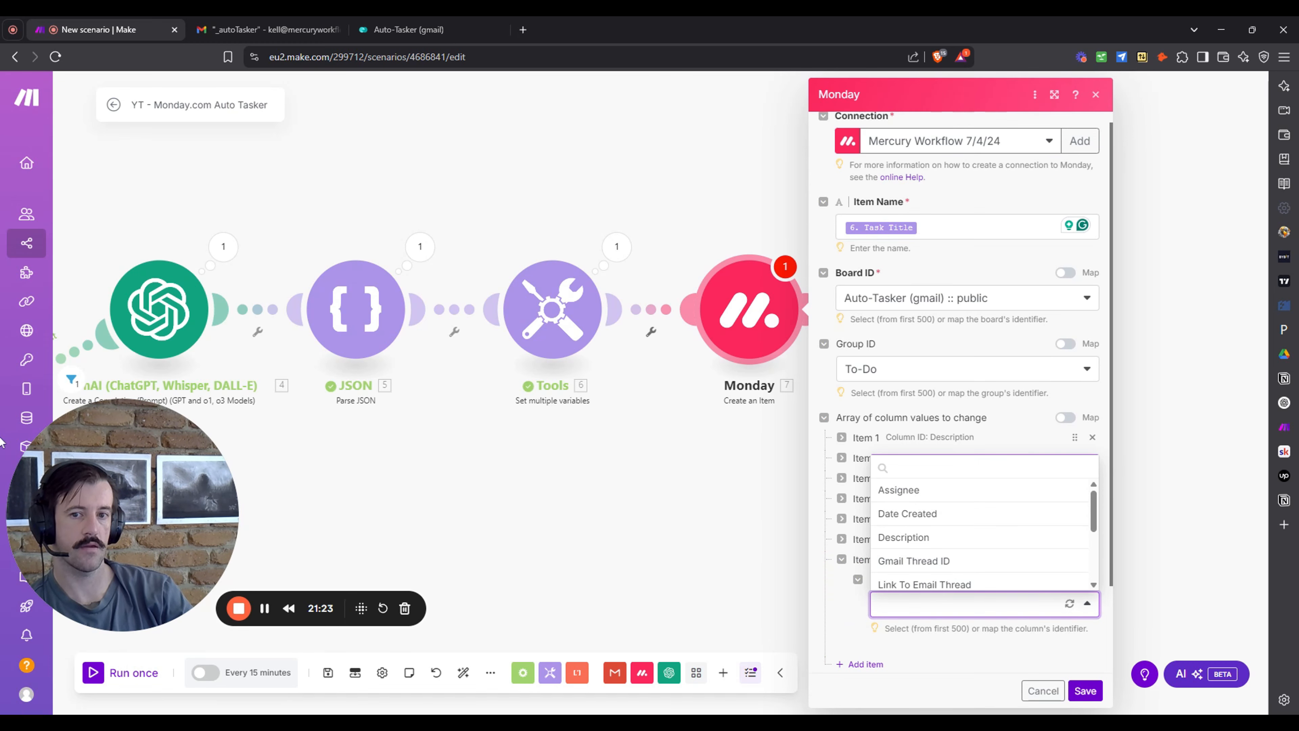
{"action": "left_click", "coordinate": [974, 561]}
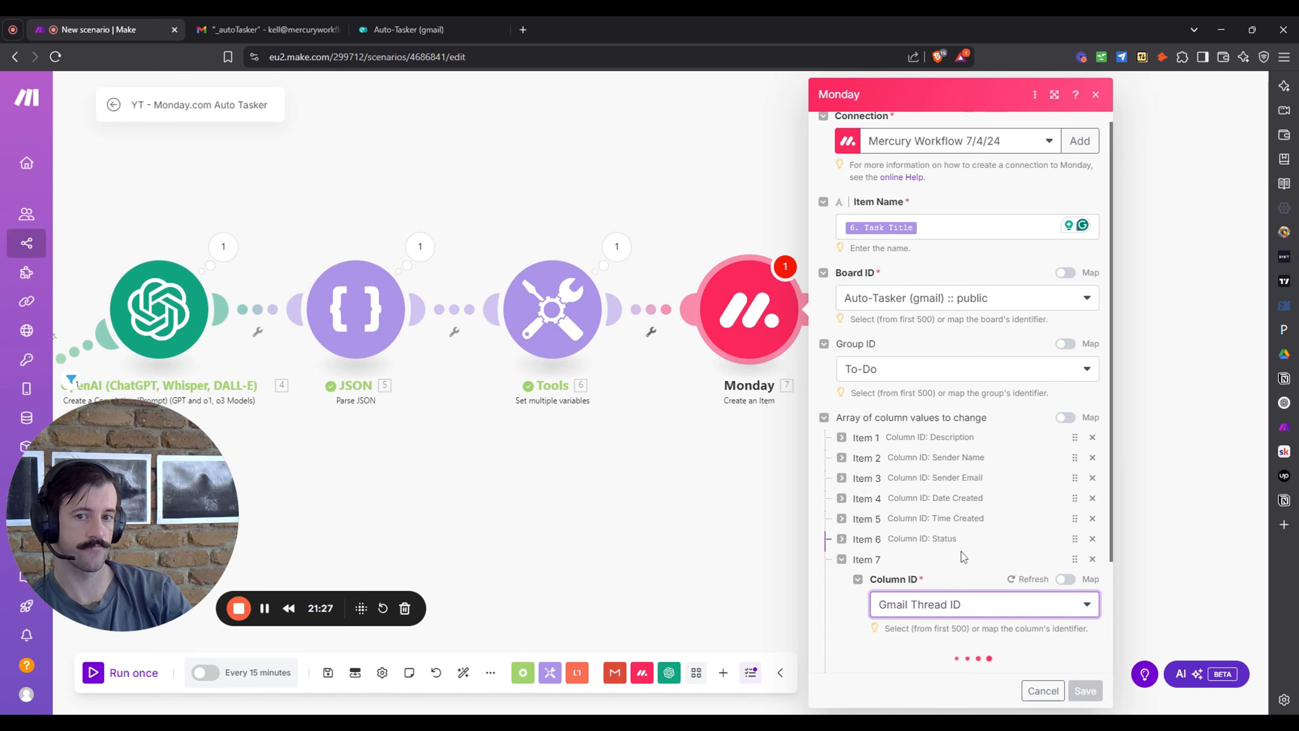
Map the Gmail module's Thread ID into the Gmail Thread ID value and collapse the entry.
{"action": "scroll", "coordinate": [977, 524], "scroll_direction": "down", "scroll_amount": 3}
{"action": "left_click", "coordinate": [975, 517]}
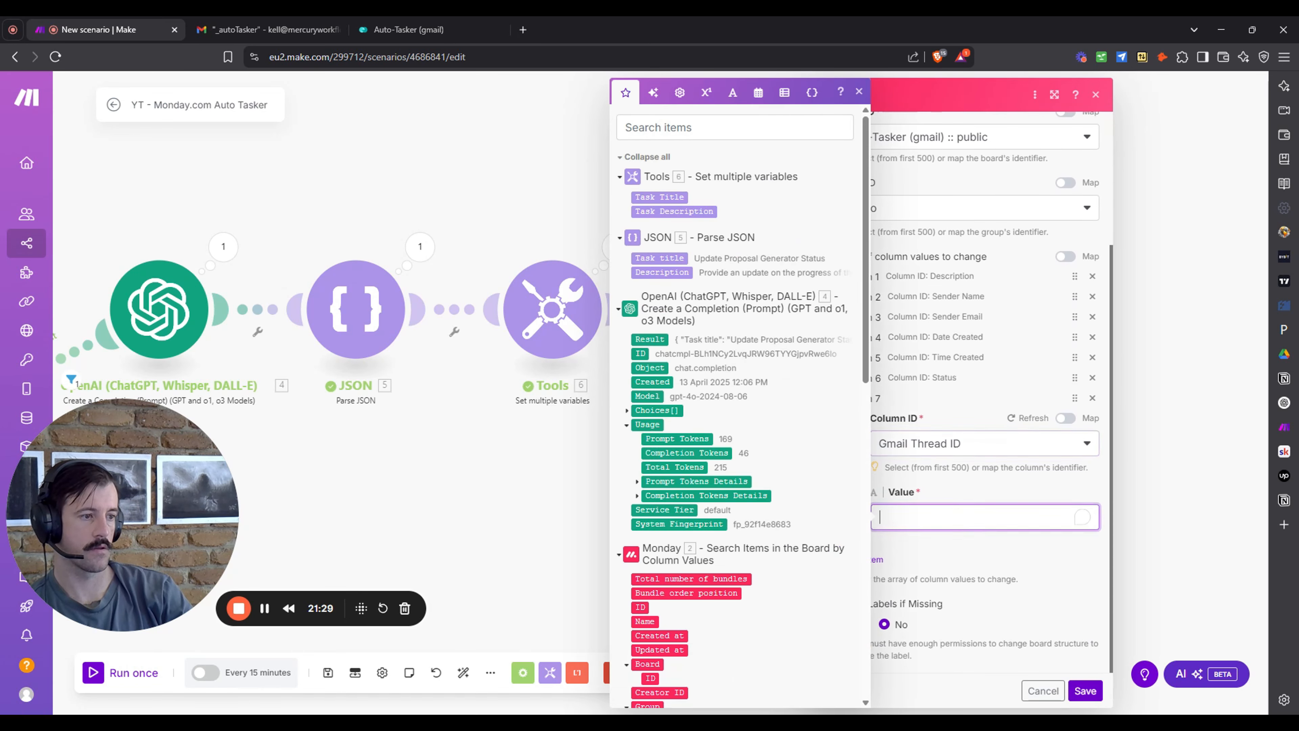
{"action": "scroll", "coordinate": [754, 455], "scroll_direction": "down", "scroll_amount": 5}
{"action": "scroll", "coordinate": [754, 455], "scroll_direction": "down", "scroll_amount": 5}
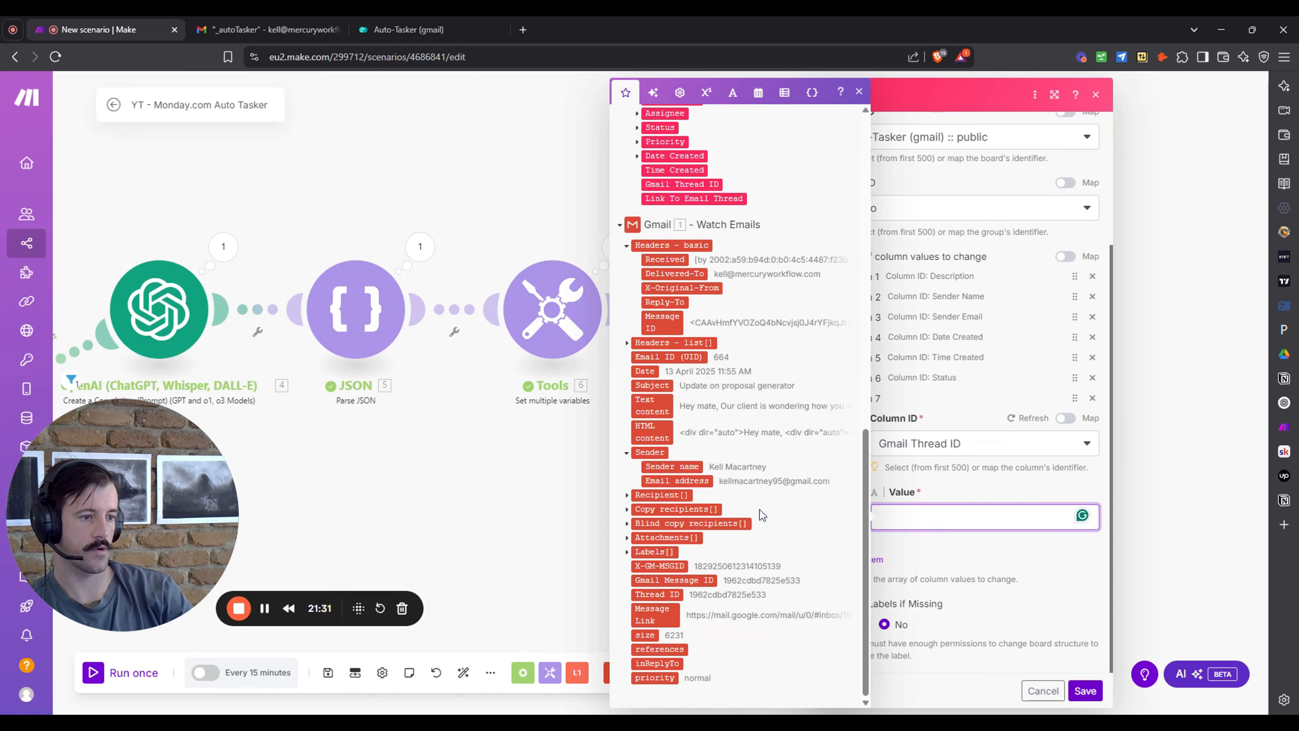
{"action": "left_click", "coordinate": [673, 594]}
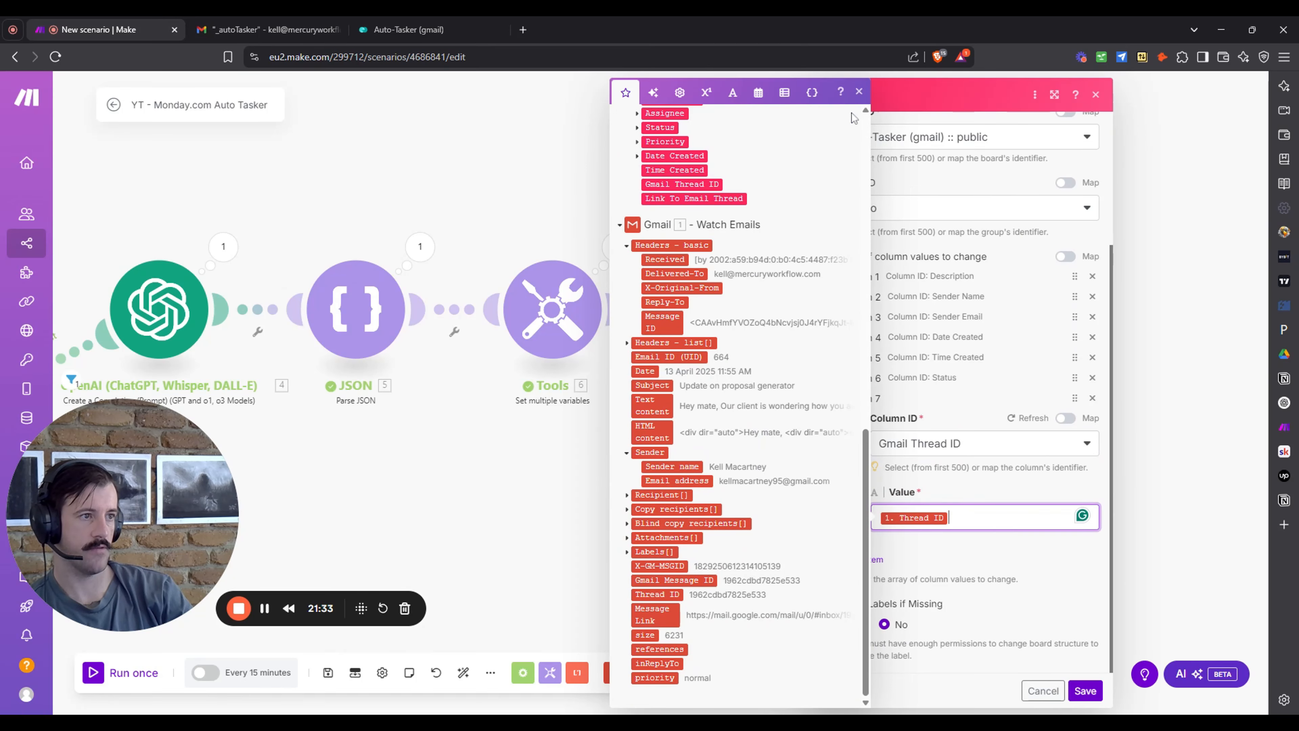
{"action": "left_click", "coordinate": [859, 92]}
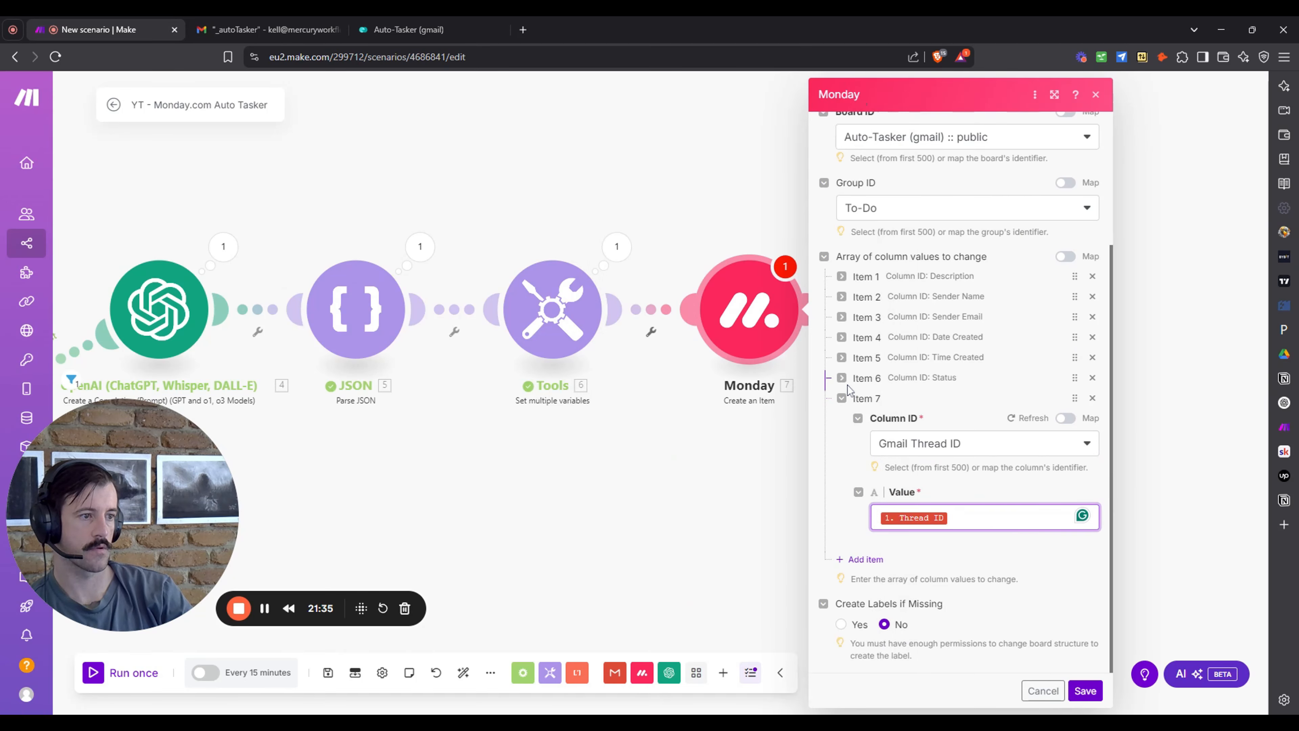
{"action": "left_click", "coordinate": [842, 398]}
Add an eighth column value entry and set its column to Link To Email Thread.
{"action": "left_click", "coordinate": [893, 559]}
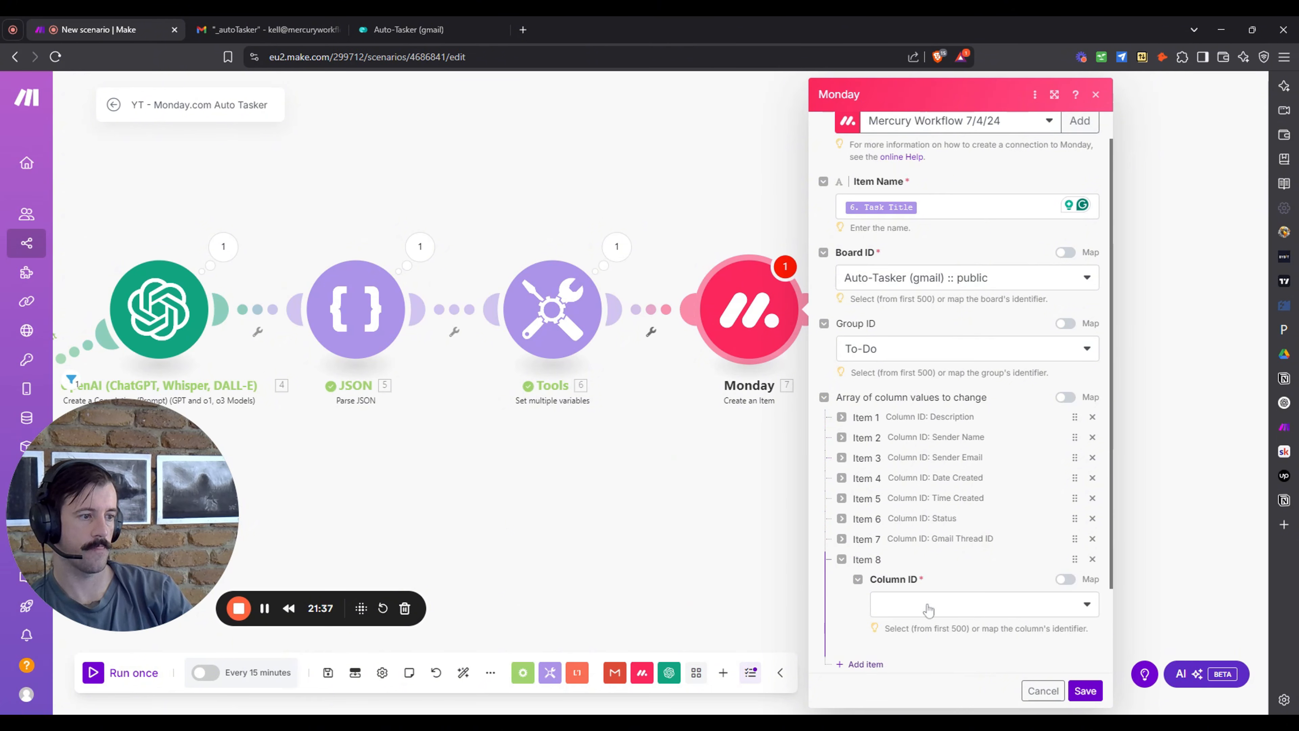
{"action": "left_click", "coordinate": [928, 606]}
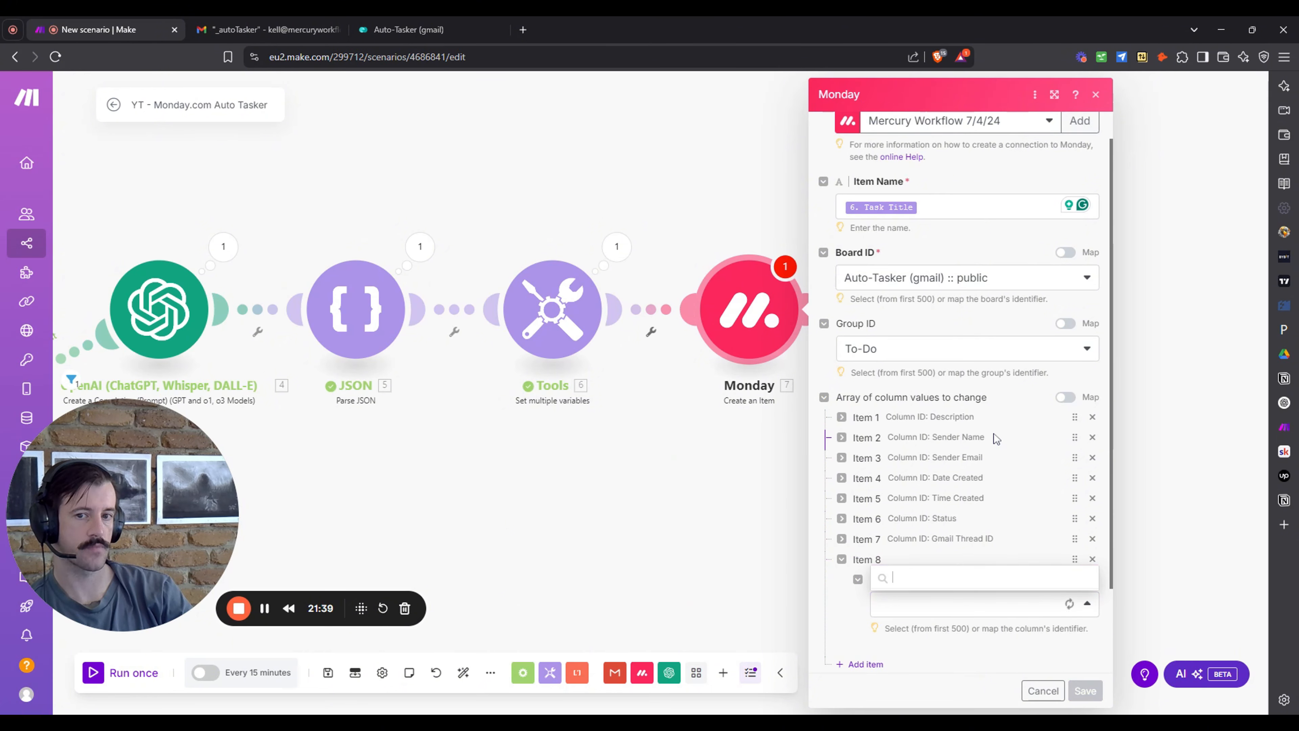
{"action": "scroll", "coordinate": [973, 507], "scroll_direction": "down", "scroll_amount": 3}
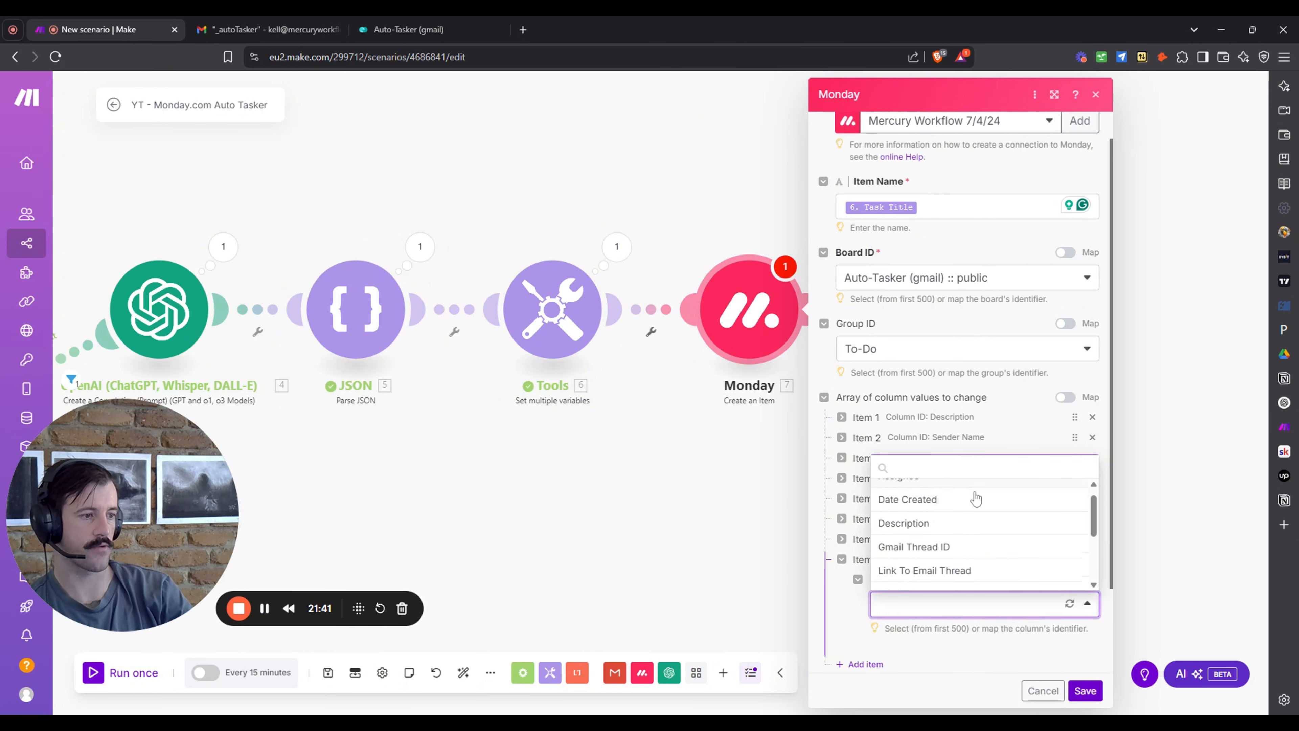
{"action": "scroll", "coordinate": [967, 523], "scroll_direction": "up", "scroll_amount": 2}
{"action": "left_click", "coordinate": [963, 531]}
Insert a replace function in the Link To Email Thread value with the Gmail module's Message Link as its text.
{"action": "scroll", "coordinate": [973, 511], "scroll_direction": "down", "scroll_amount": 3}
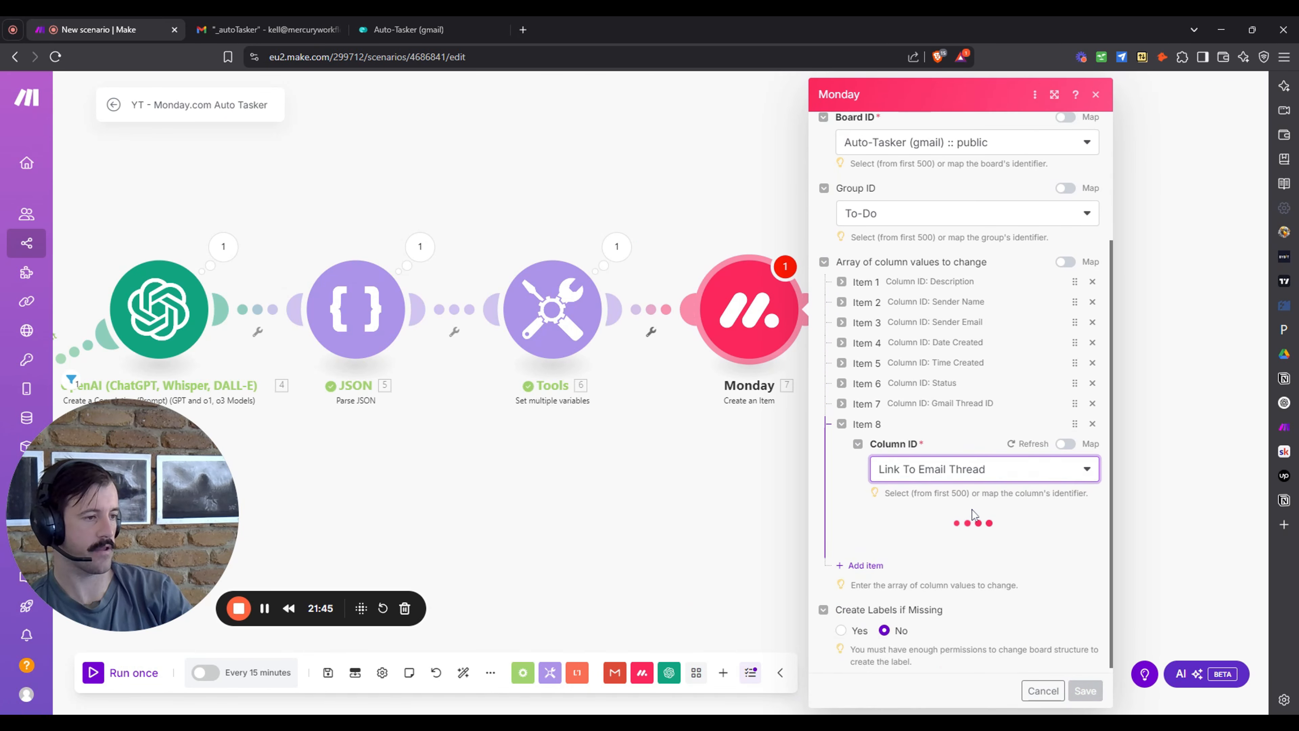
{"action": "left_click", "coordinate": [972, 543]}
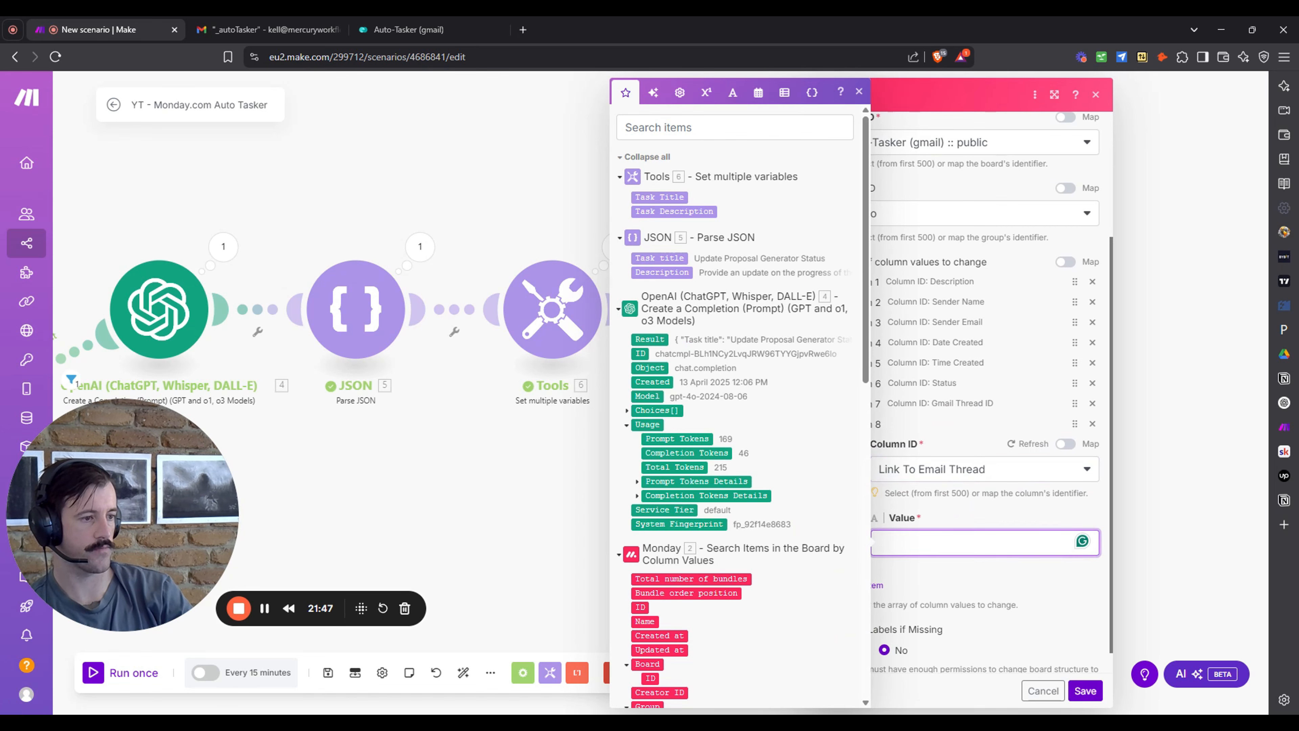
{"action": "type", "text": "repla"}
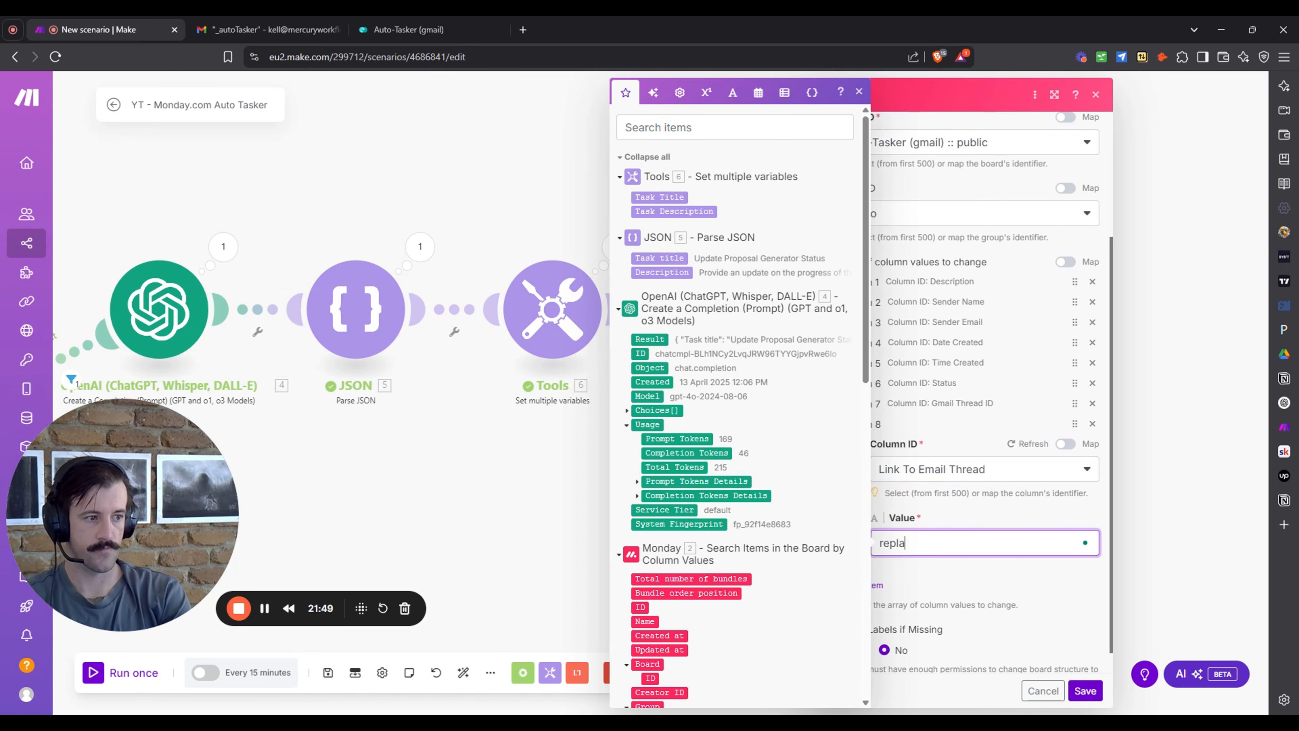
{"action": "type", "text": "ce("}
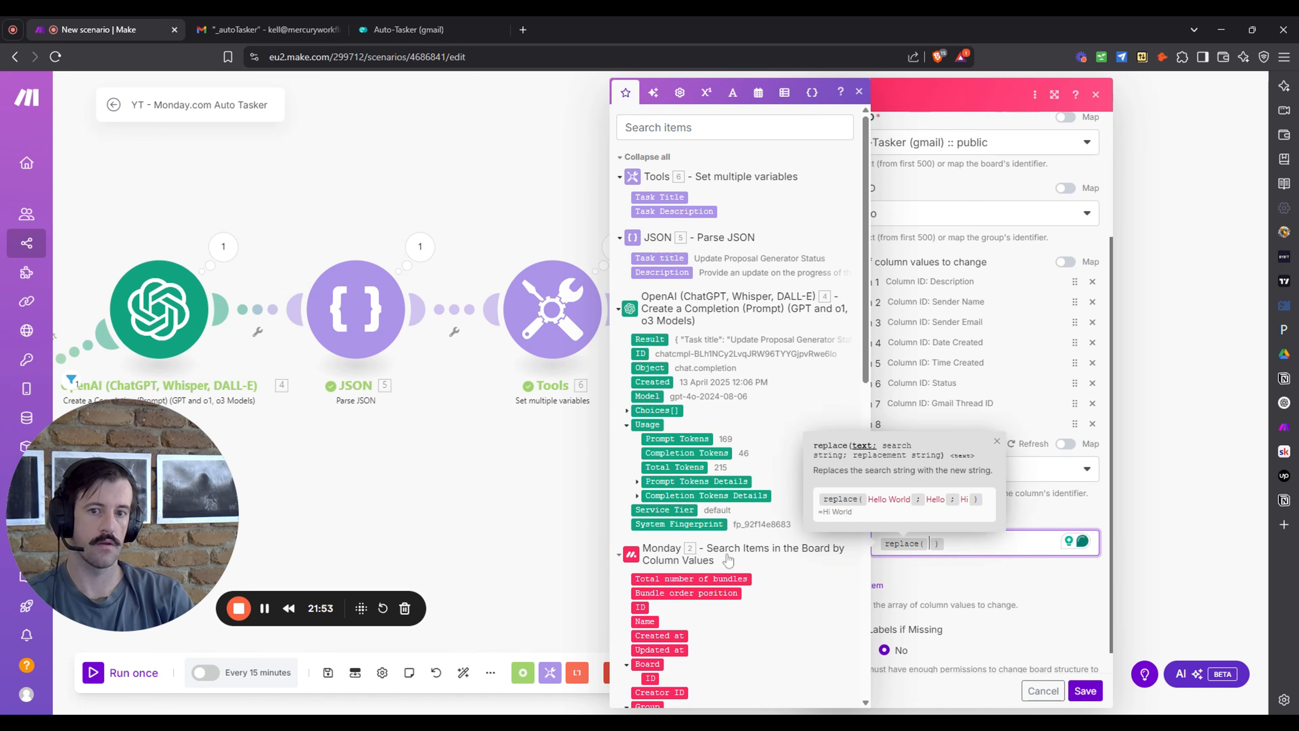
{"action": "scroll", "coordinate": [731, 487], "scroll_direction": "down", "scroll_amount": 15}
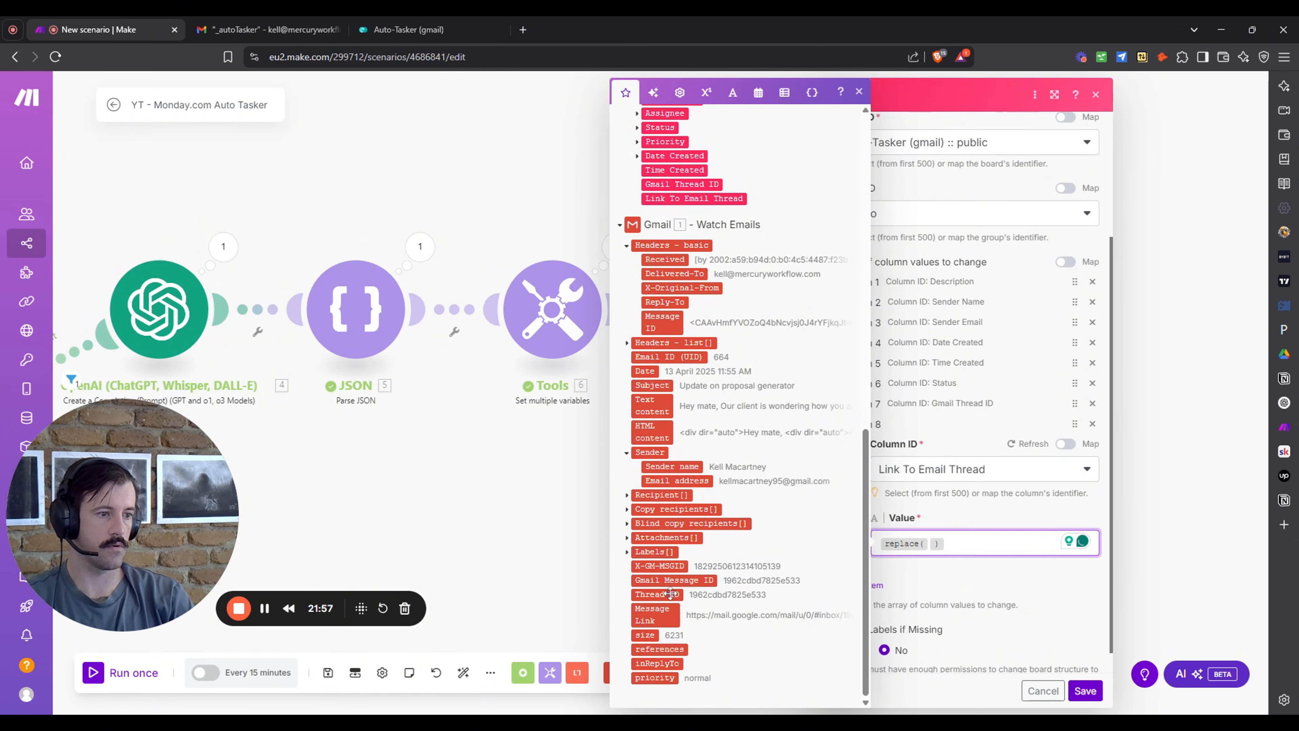
{"action": "left_click_drag", "start_coordinate": [663, 618], "coordinate": [936, 543]}
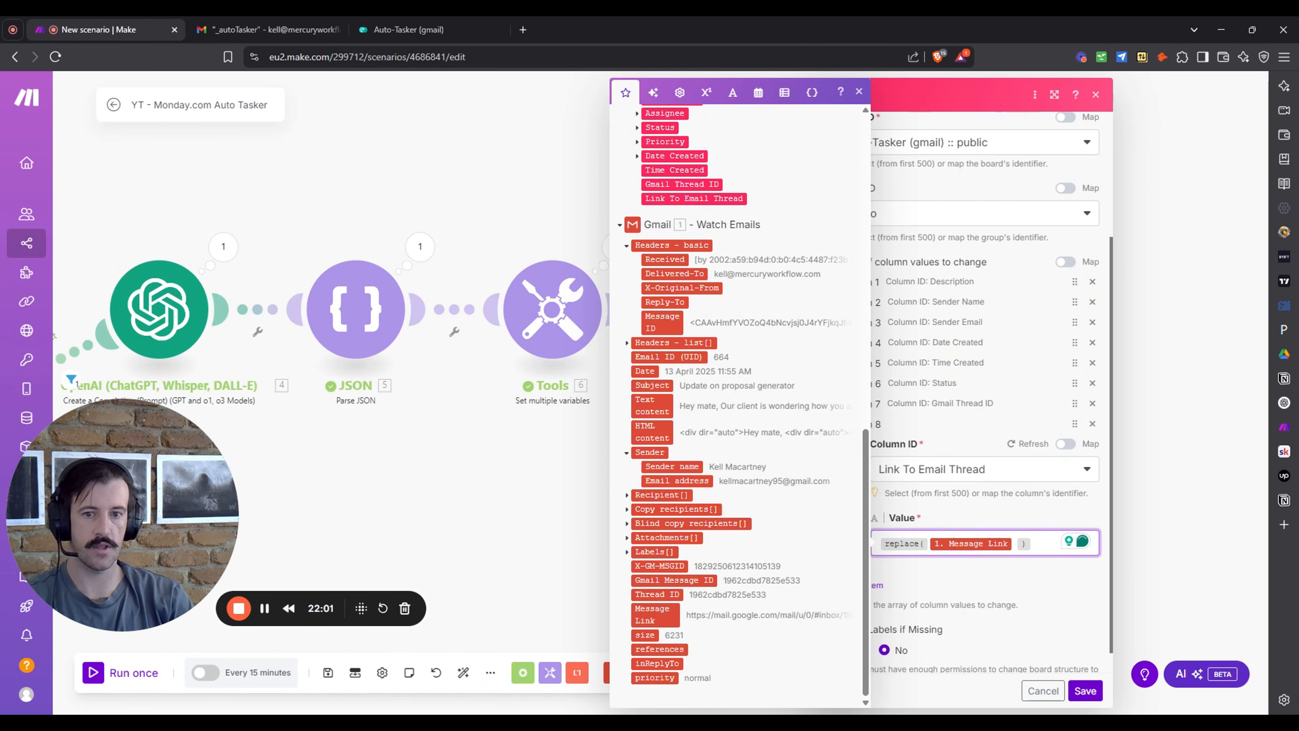
Add a separator after Message Link in the replace function and enter the search pattern (\/u\/d+\/ without its closing parenthesis.
{"action": "left_click", "coordinate": [1024, 545]}
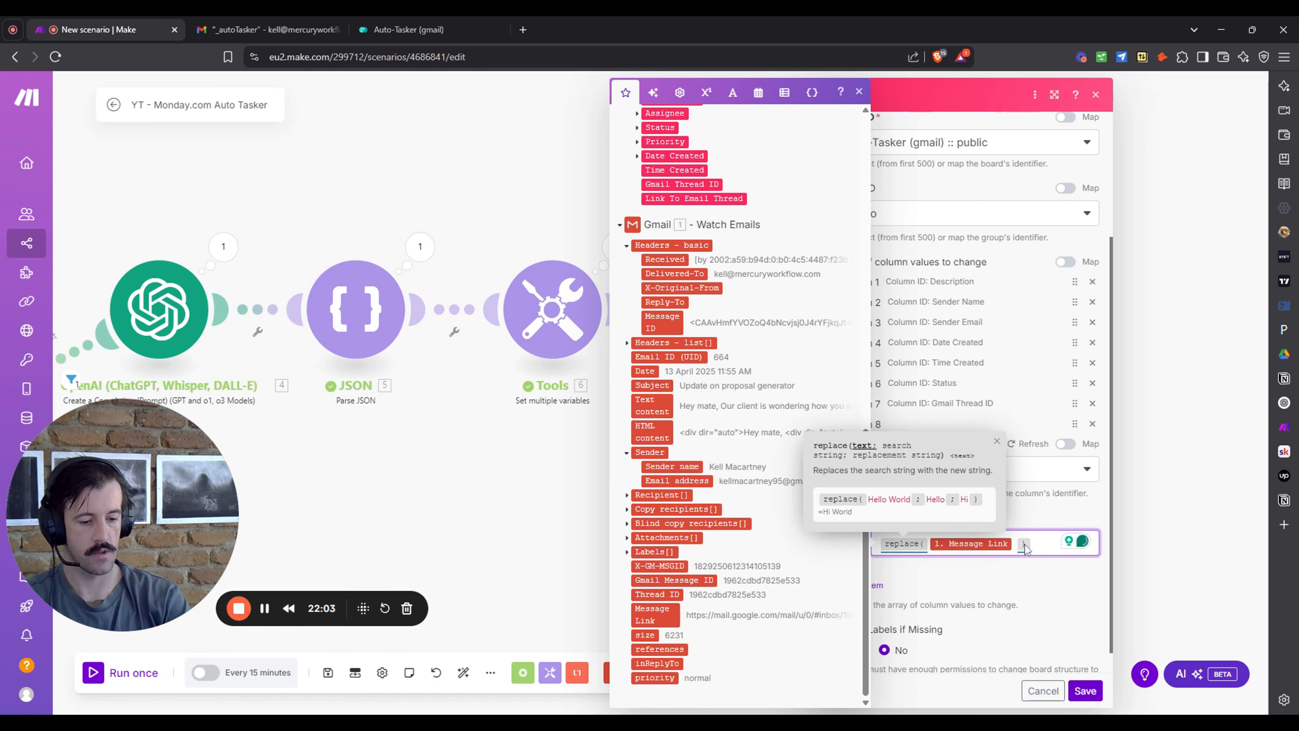
{"action": "type", "text": "; "}
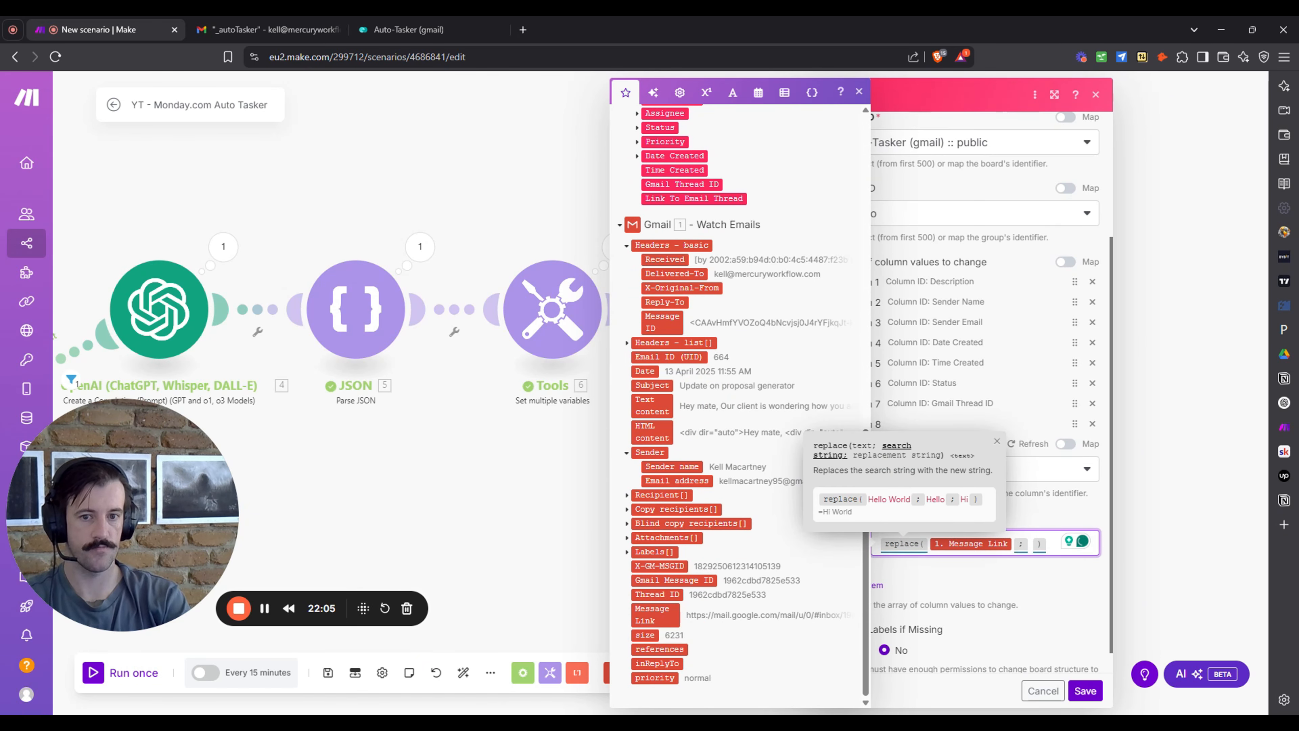
{"action": "type", "text": "( "}
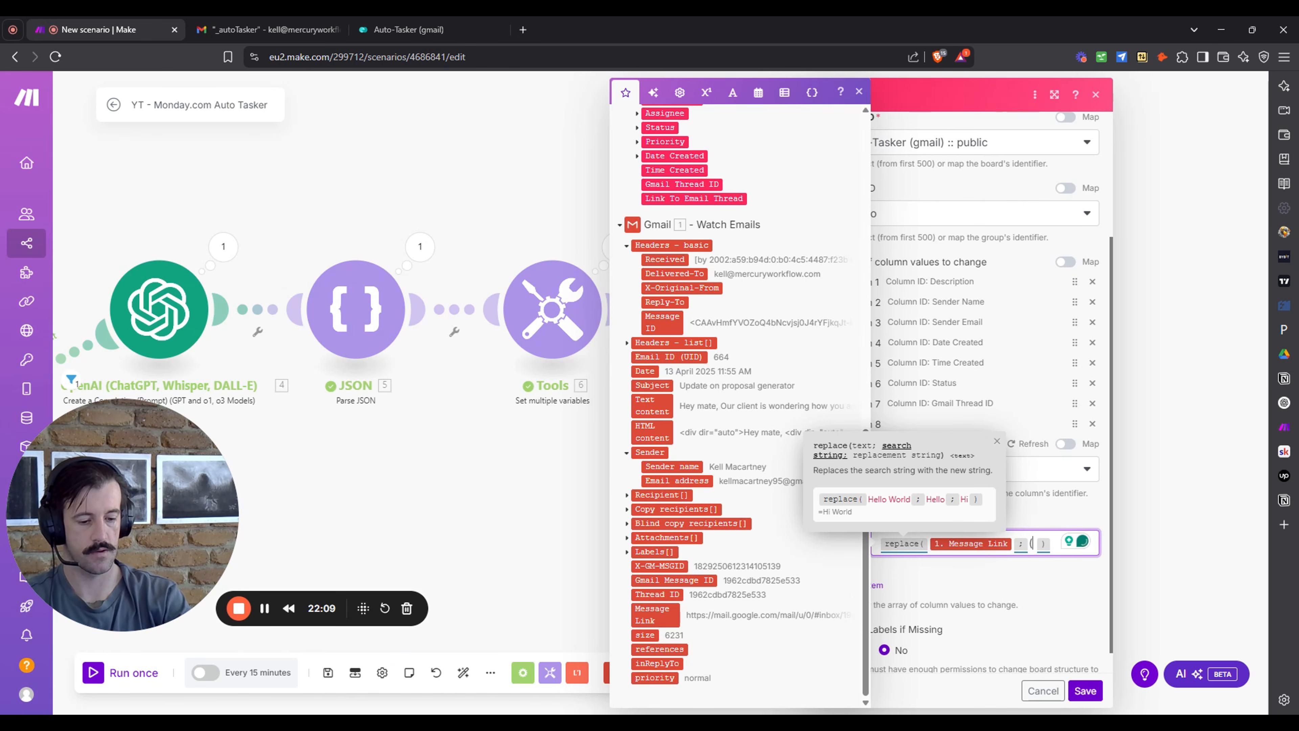
{"action": "type", "text": "\\"}
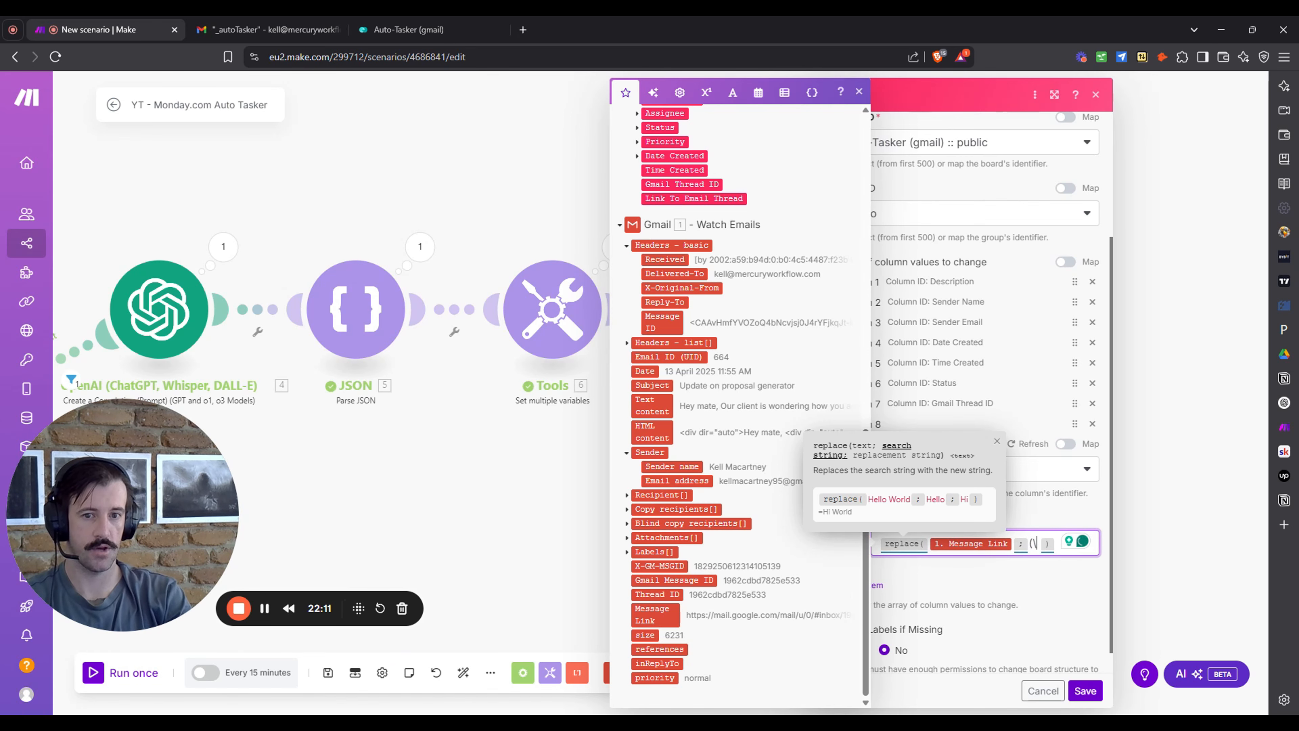
{"action": "type", "text": "/"}
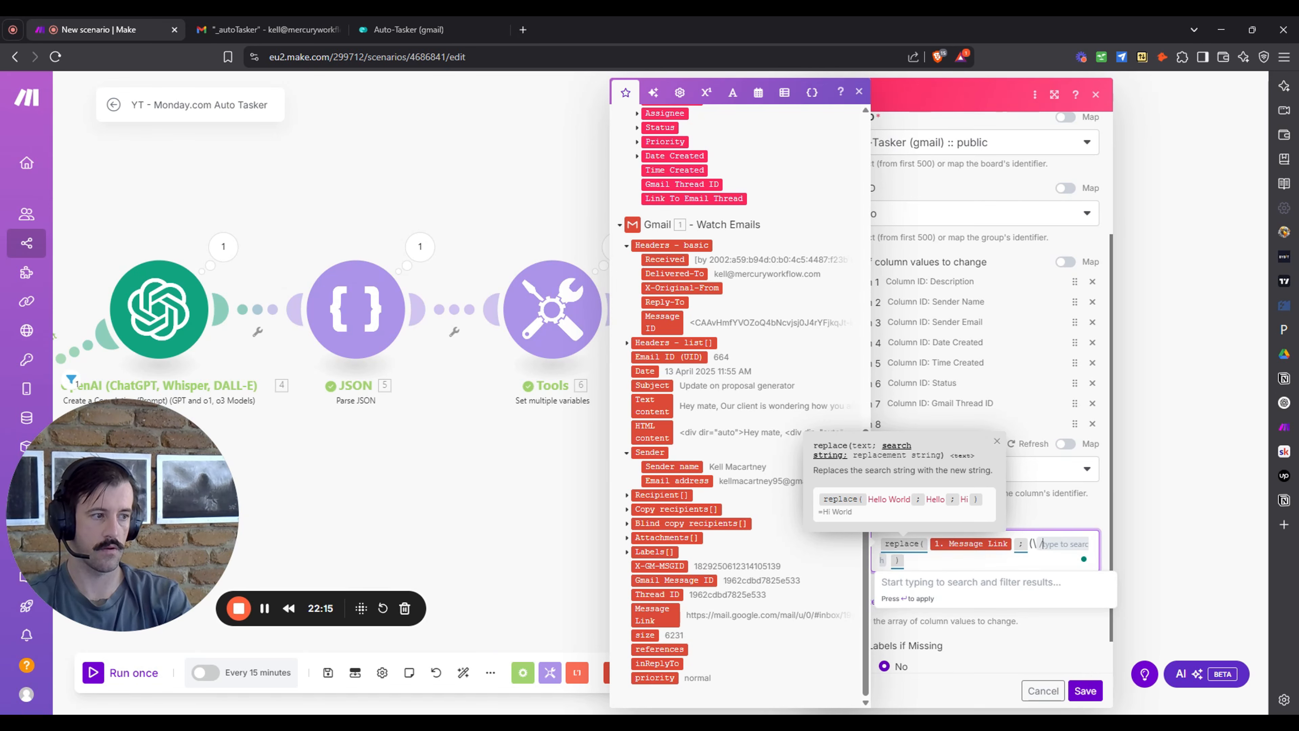
{"action": "type", "text": "u"}
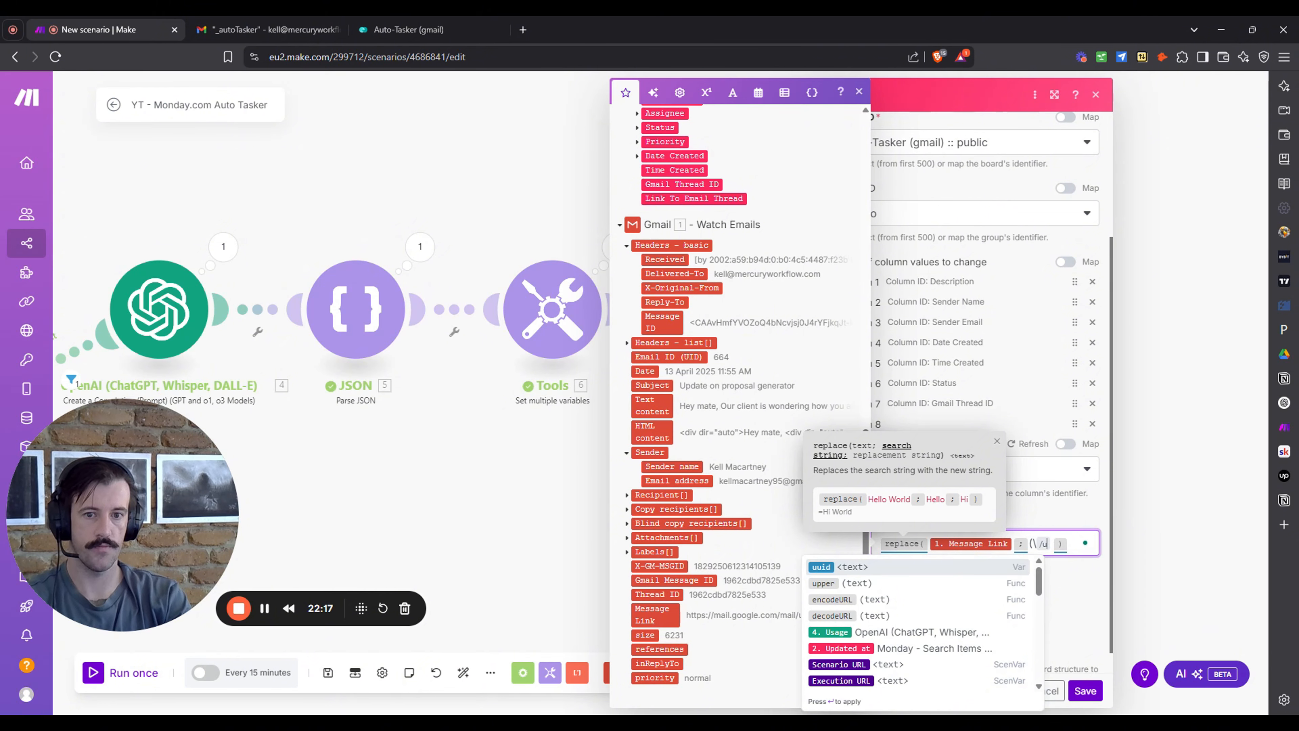
{"action": "type", "text": "\\/"}
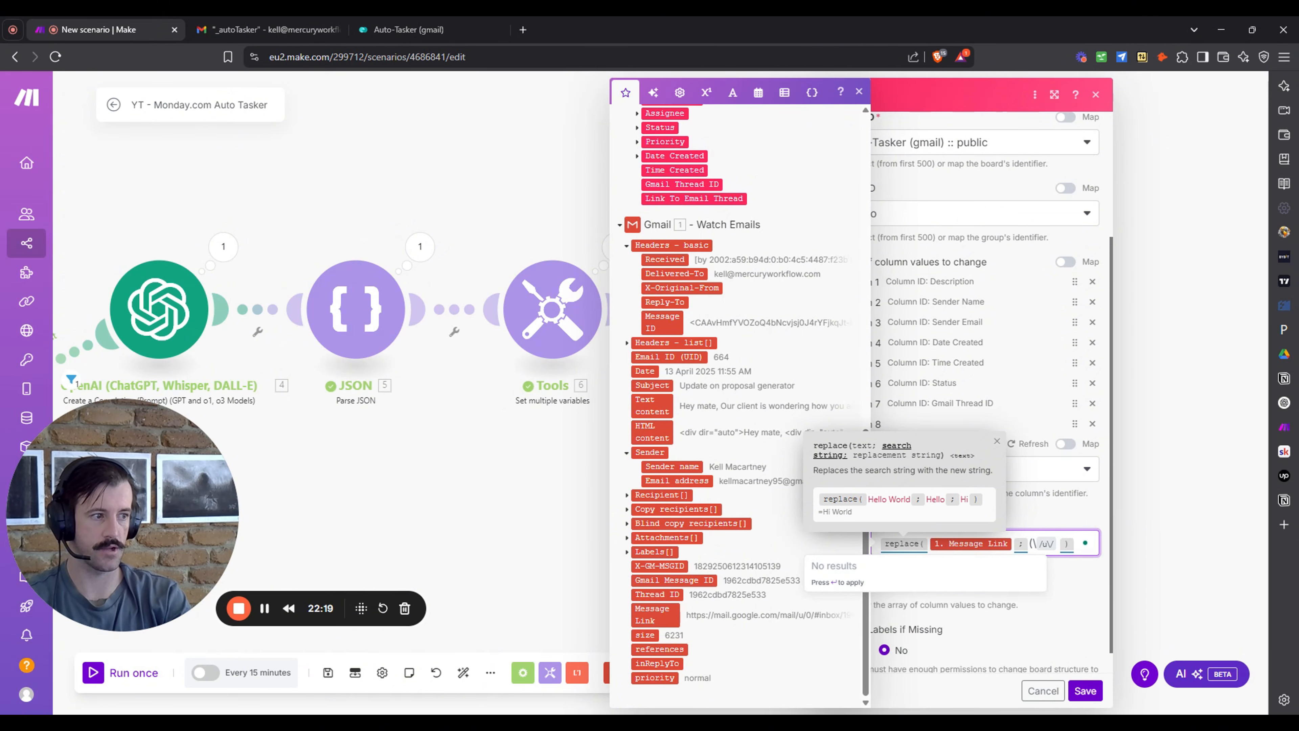
{"action": "type", "text": "d+"}
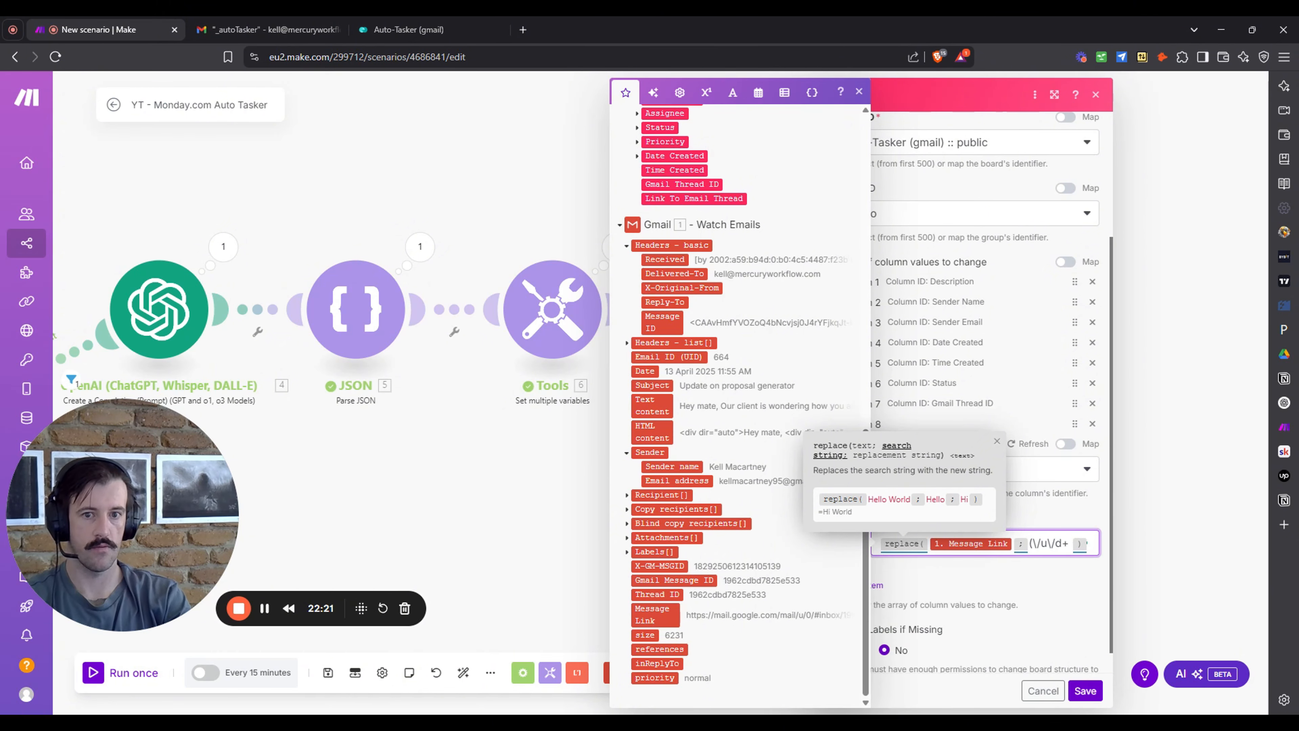
{"action": "type", "text": "\\"}
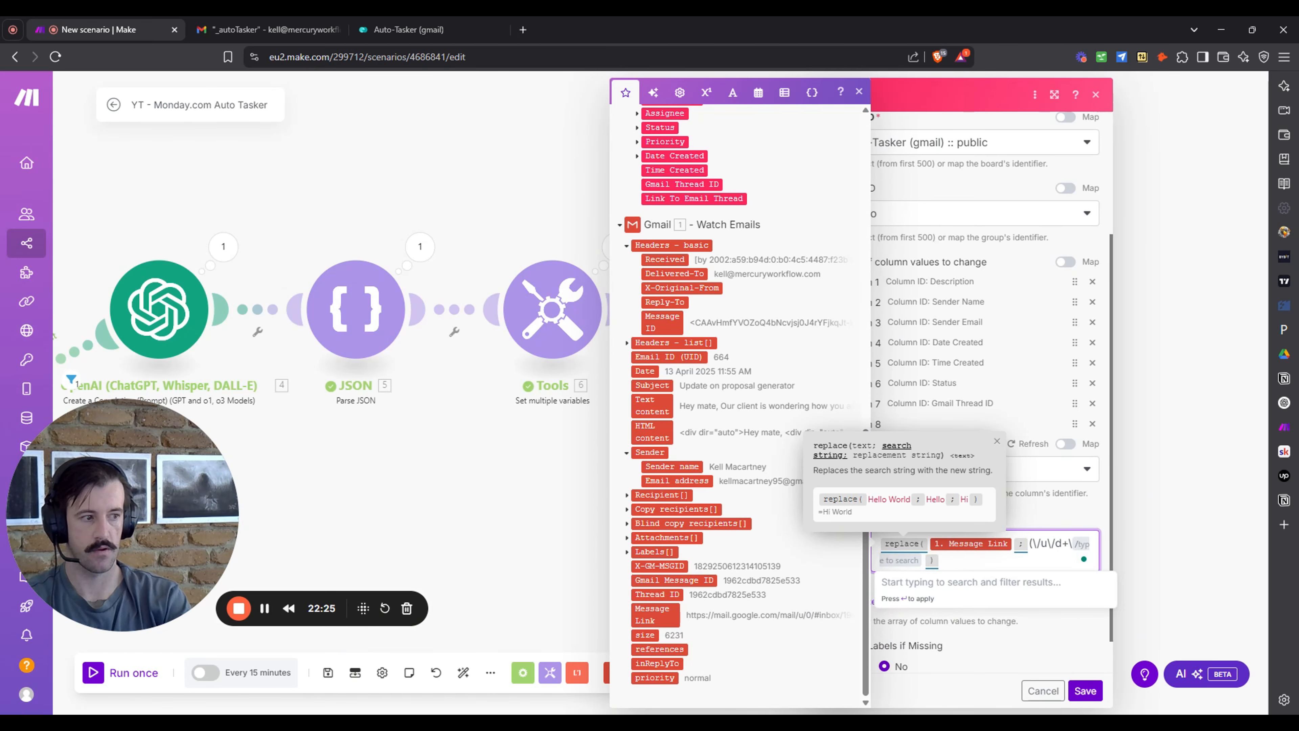
{"action": "type", "text": "/"}
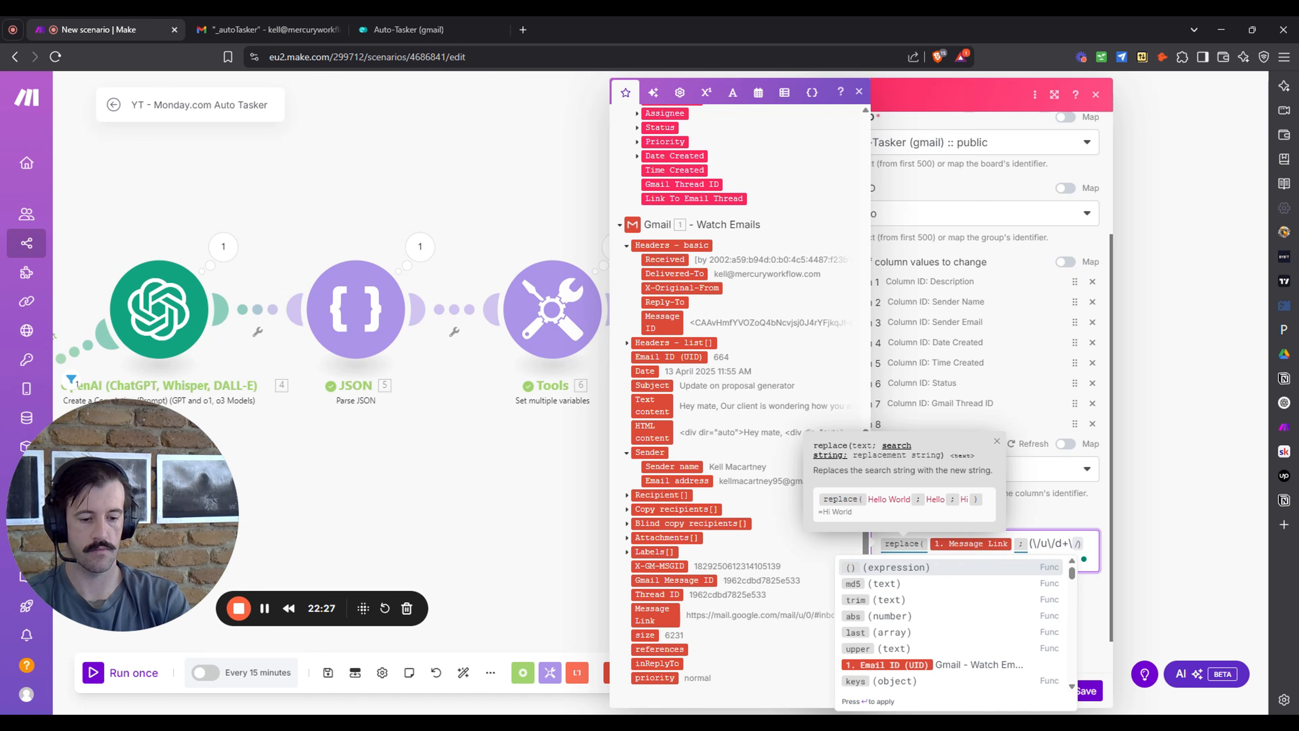
{"action": "type", "text": ")"}
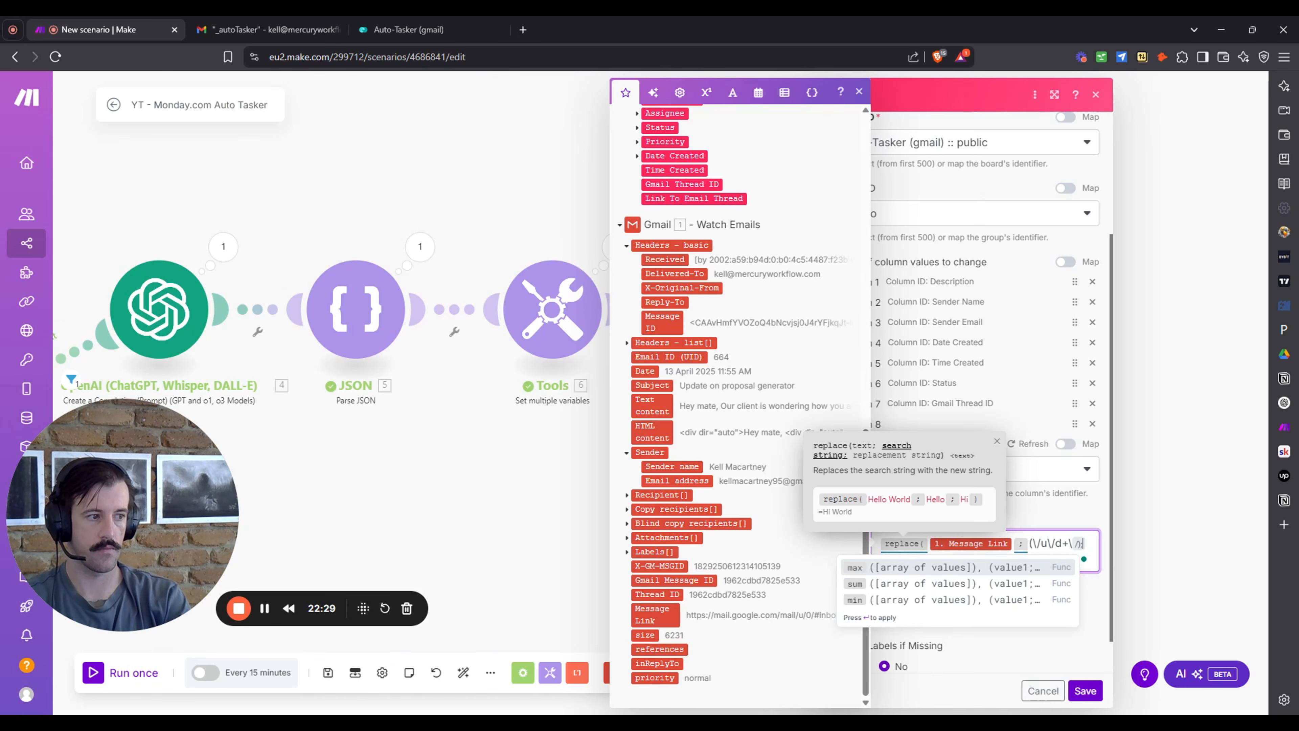
{"action": "type", "text": "; em"}
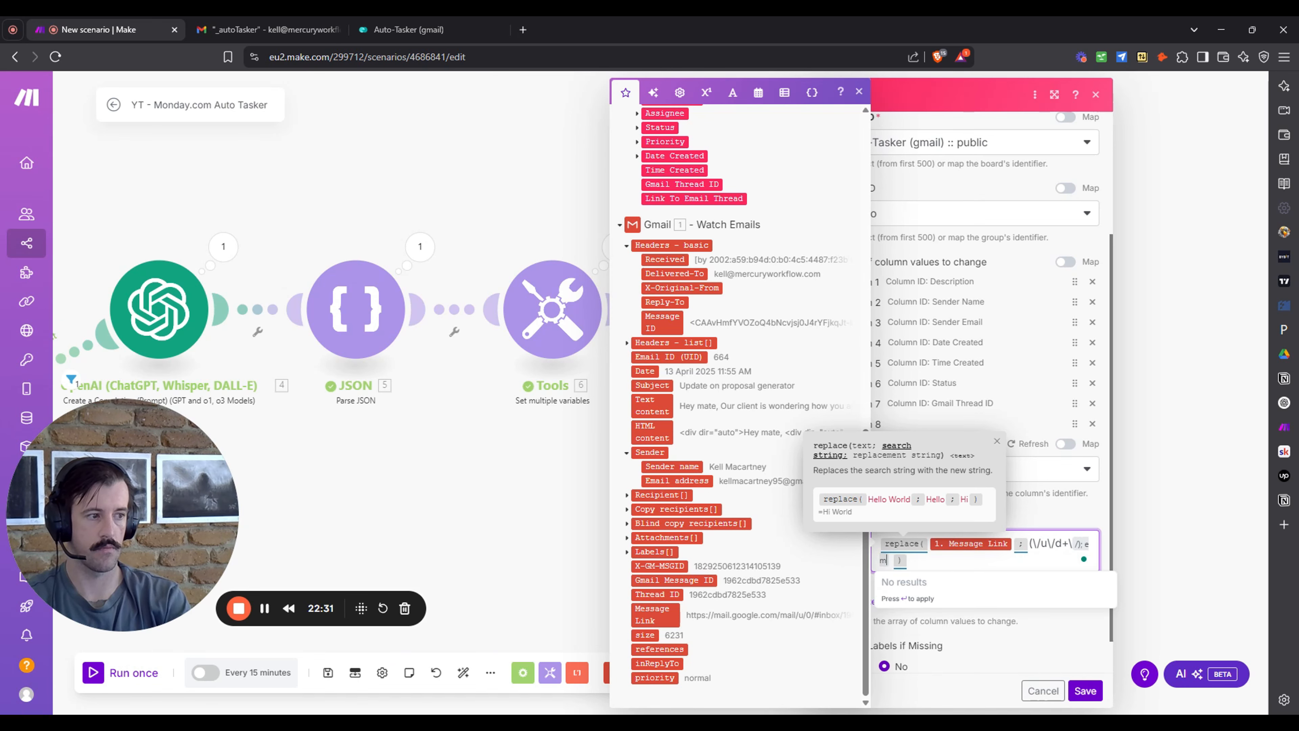
{"action": "key", "text": "BackSpace"}
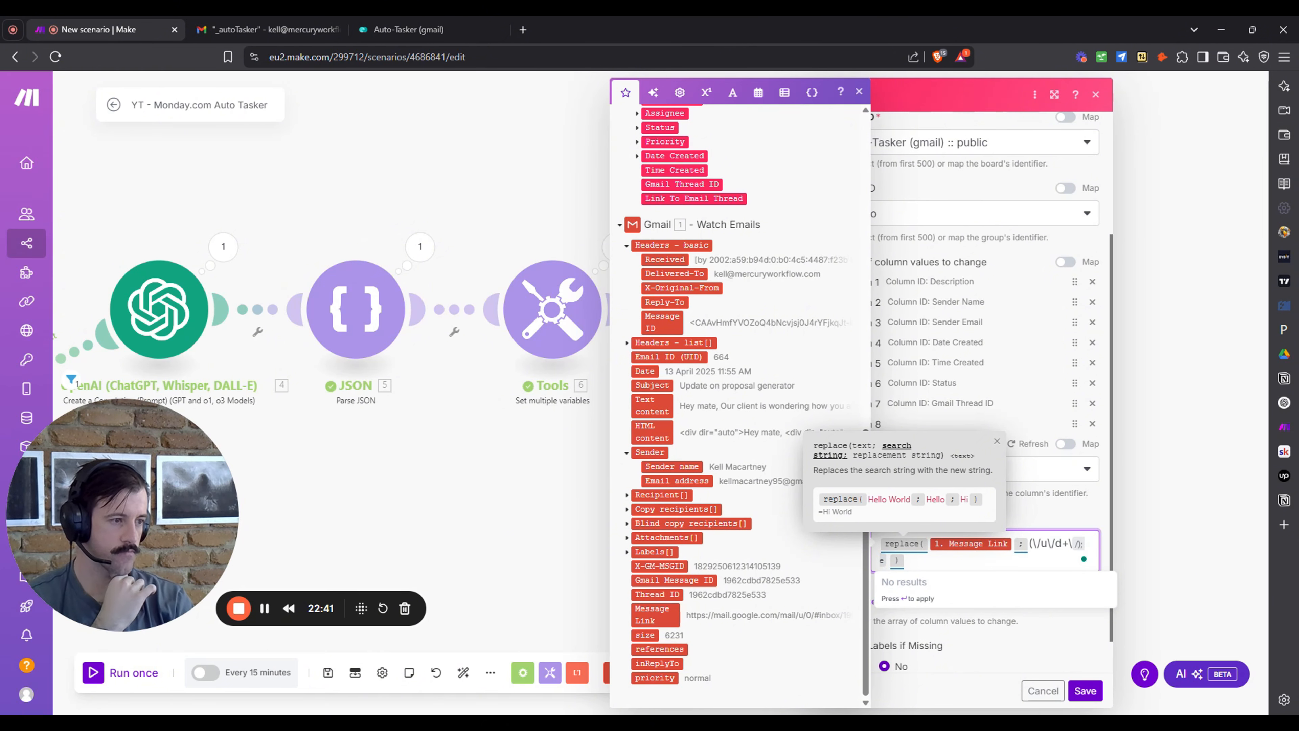
{"action": "key", "text": "BackSpace"}
{"action": "key", "text": "BackSpace"}
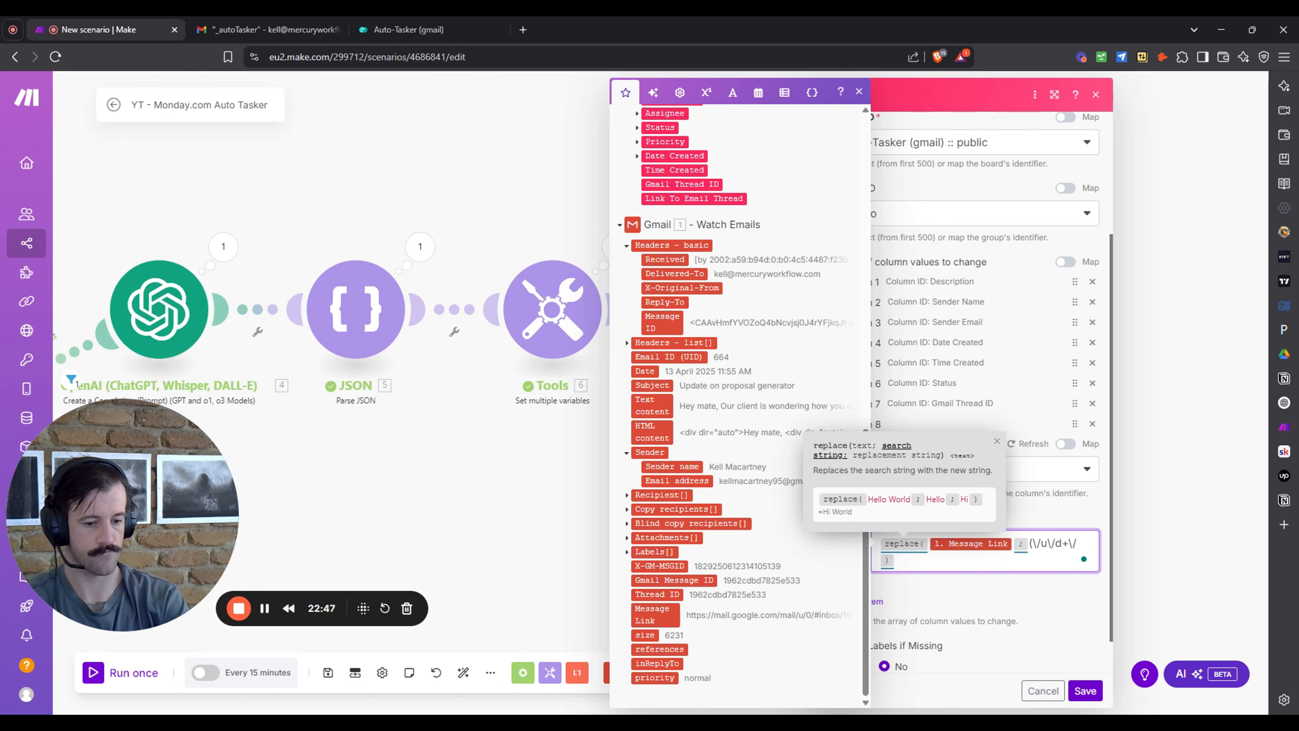
Close the search pattern with a parenthesis and semicolon, and insert the emptystring keyword as the replacement string.
{"action": "type", "text": ")"}
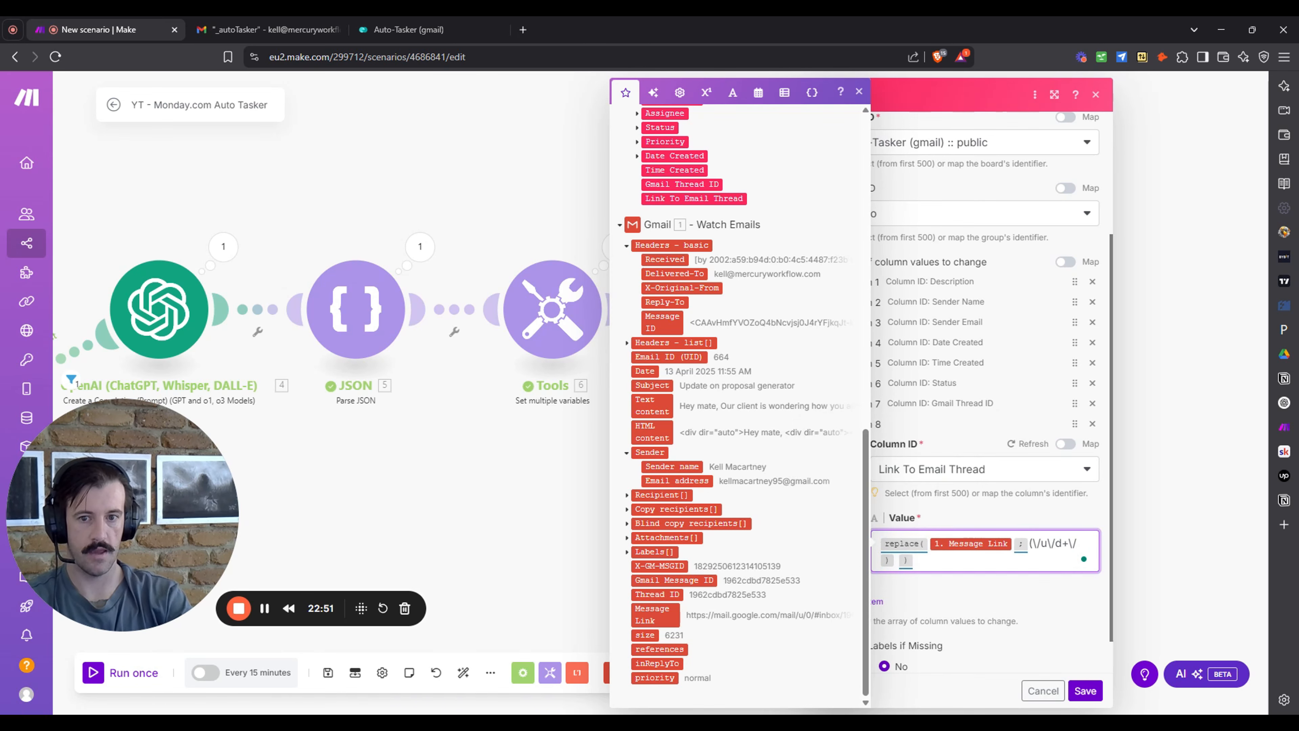
{"action": "type", "text": ";"}
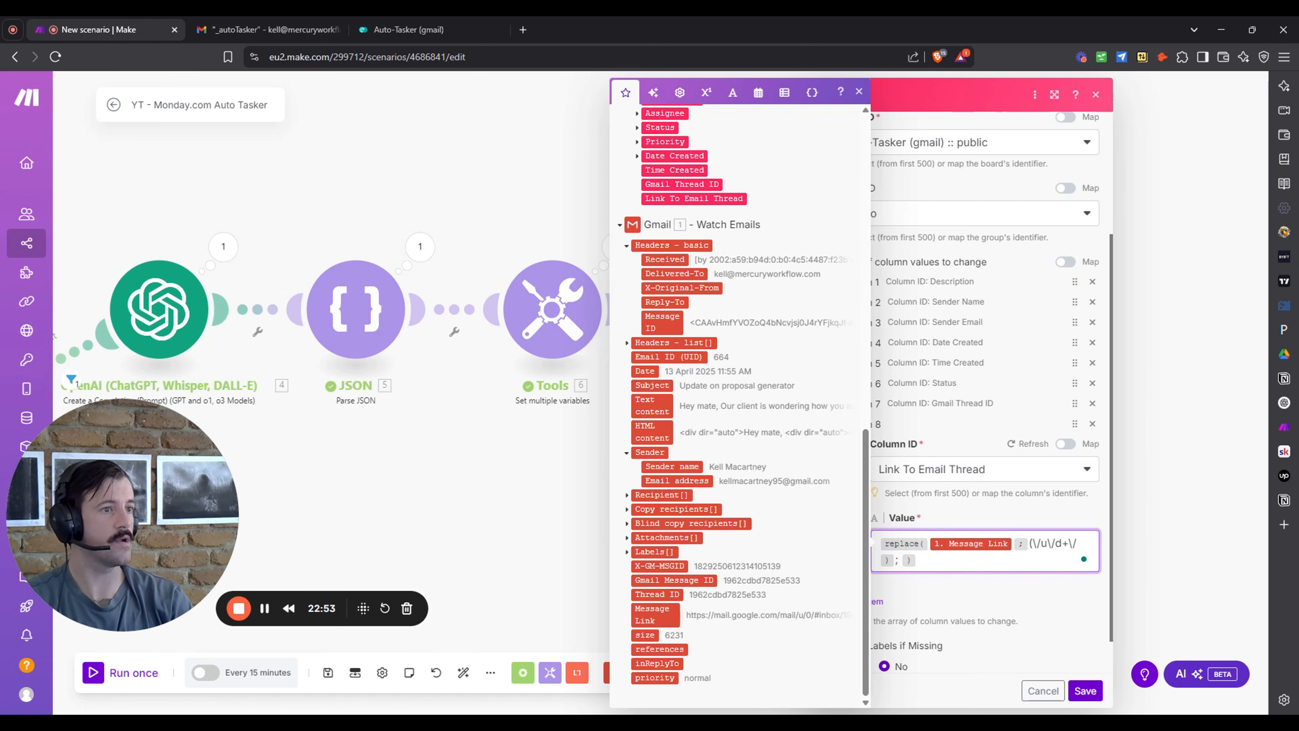
{"action": "left_click", "coordinate": [733, 93]}
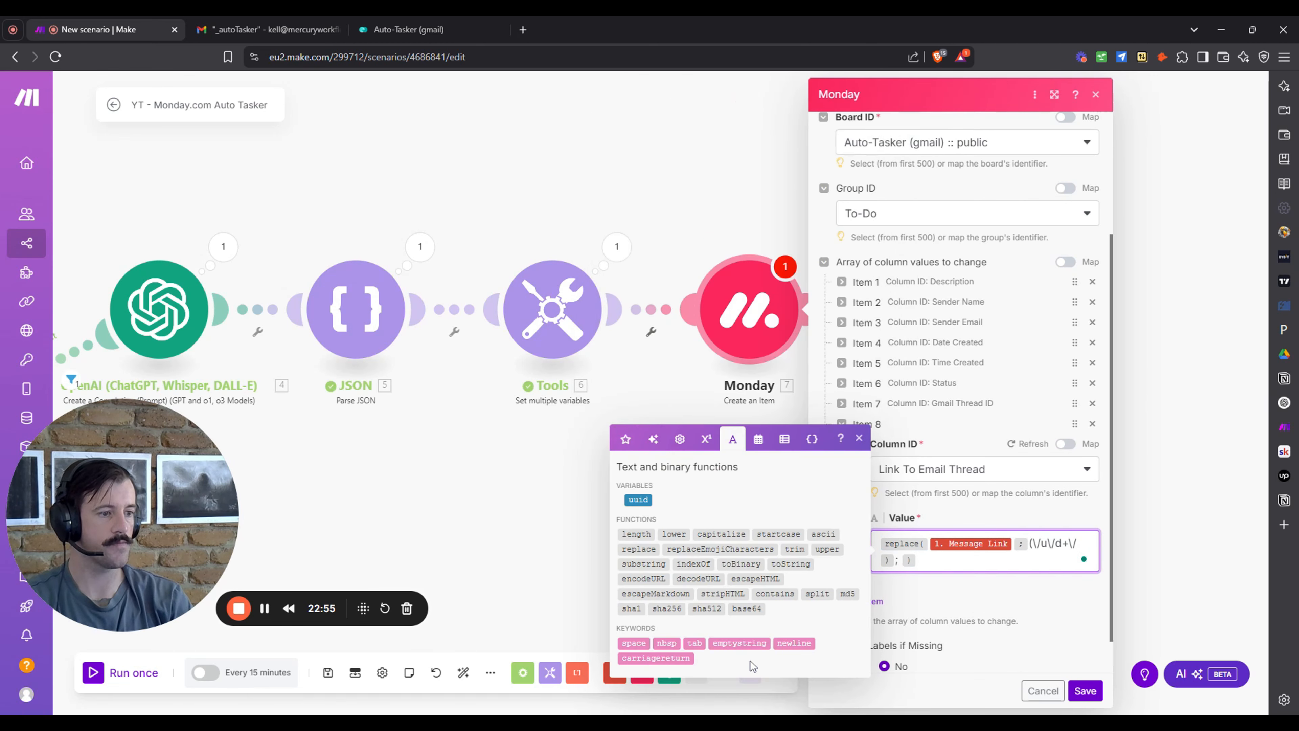
{"action": "left_click", "coordinate": [748, 643]}
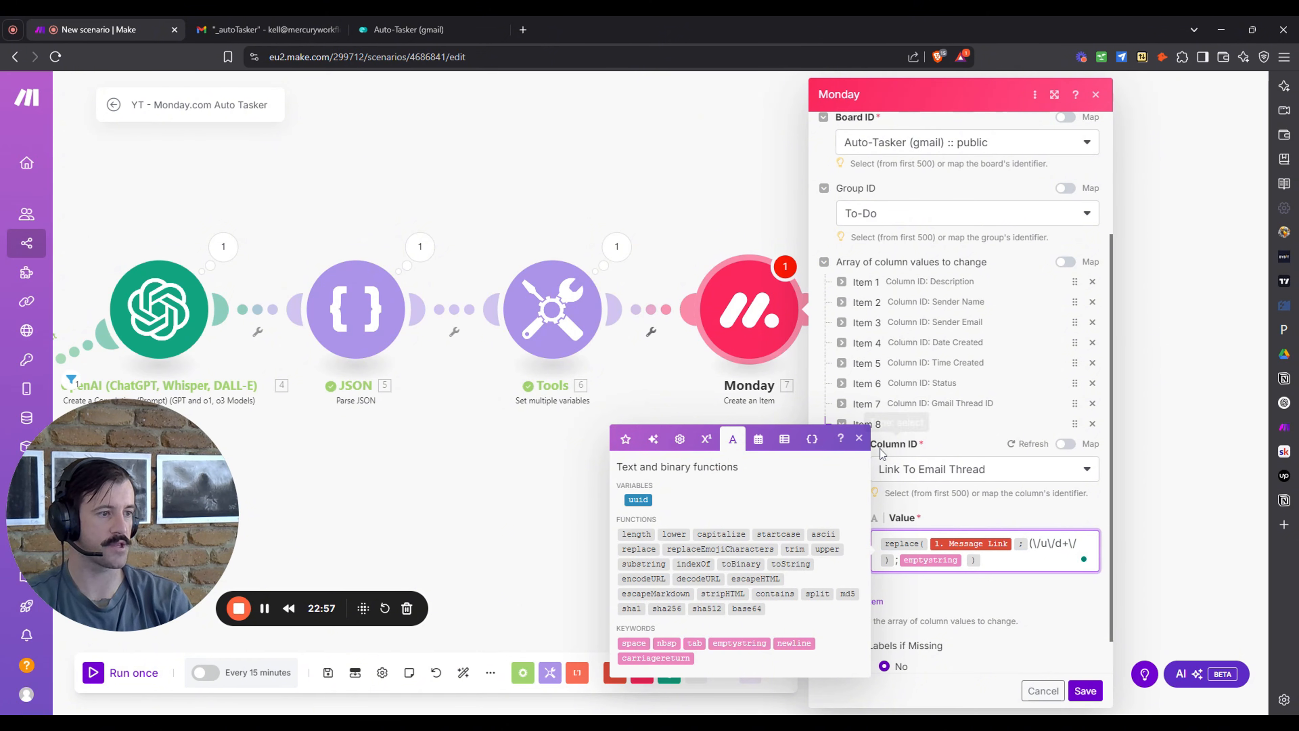
{"action": "key", "text": "Escape"}
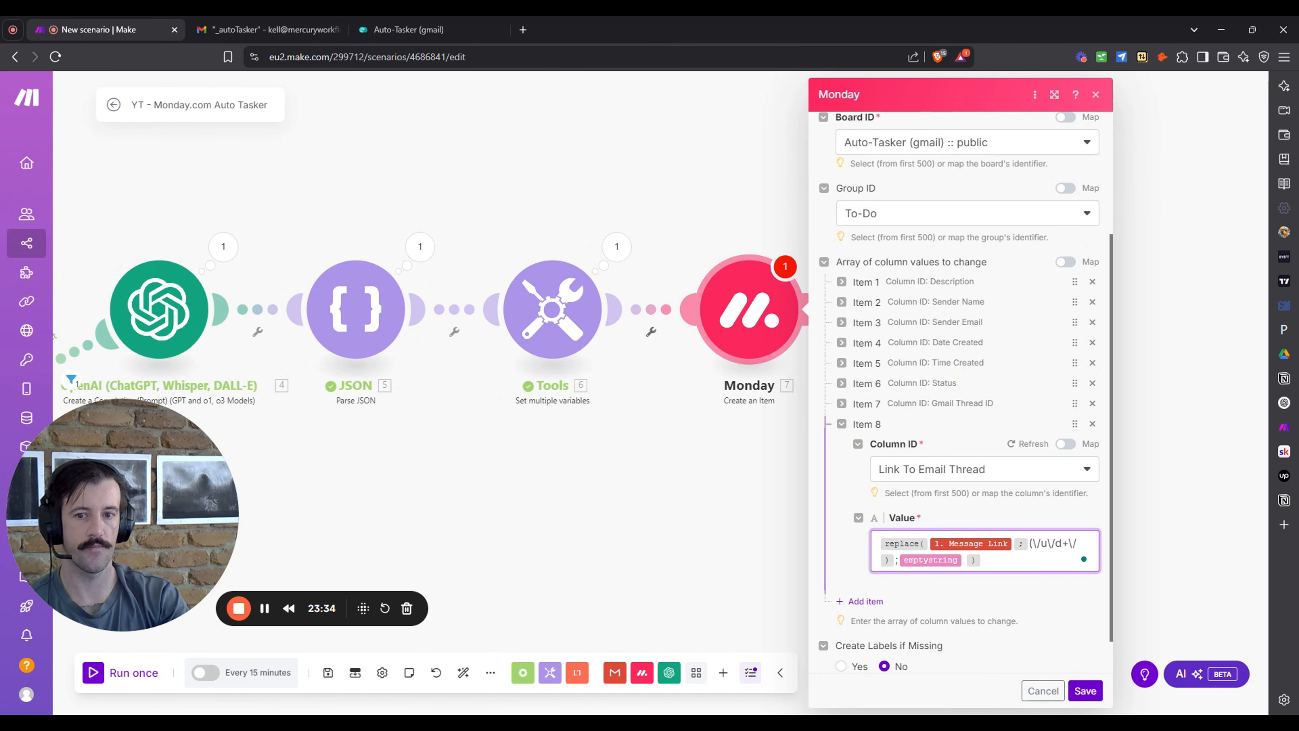
Delete the closing parenthesis after emptystring in the Link To Email Thread value and save the Create an Item module.
{"action": "key", "text": "BackSpace"}
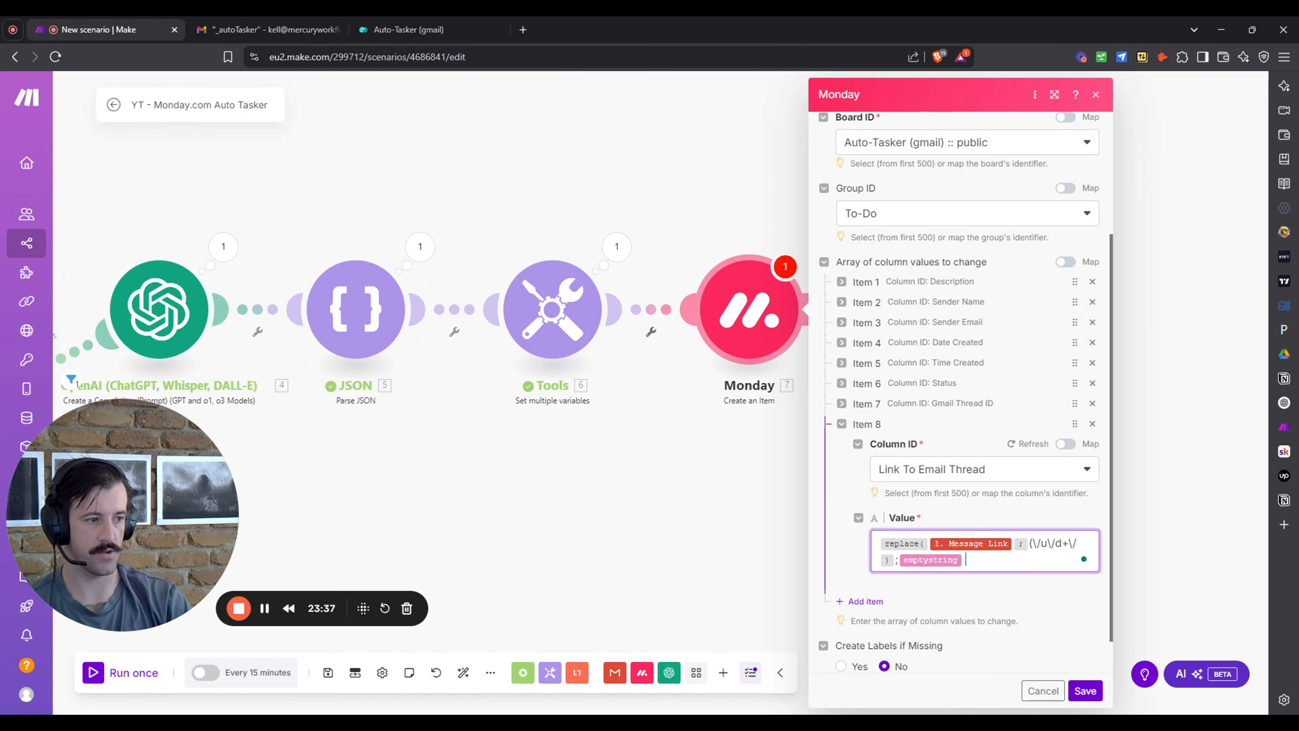
{"action": "scroll", "coordinate": [1022, 569], "scroll_direction": "down", "scroll_amount": 1}
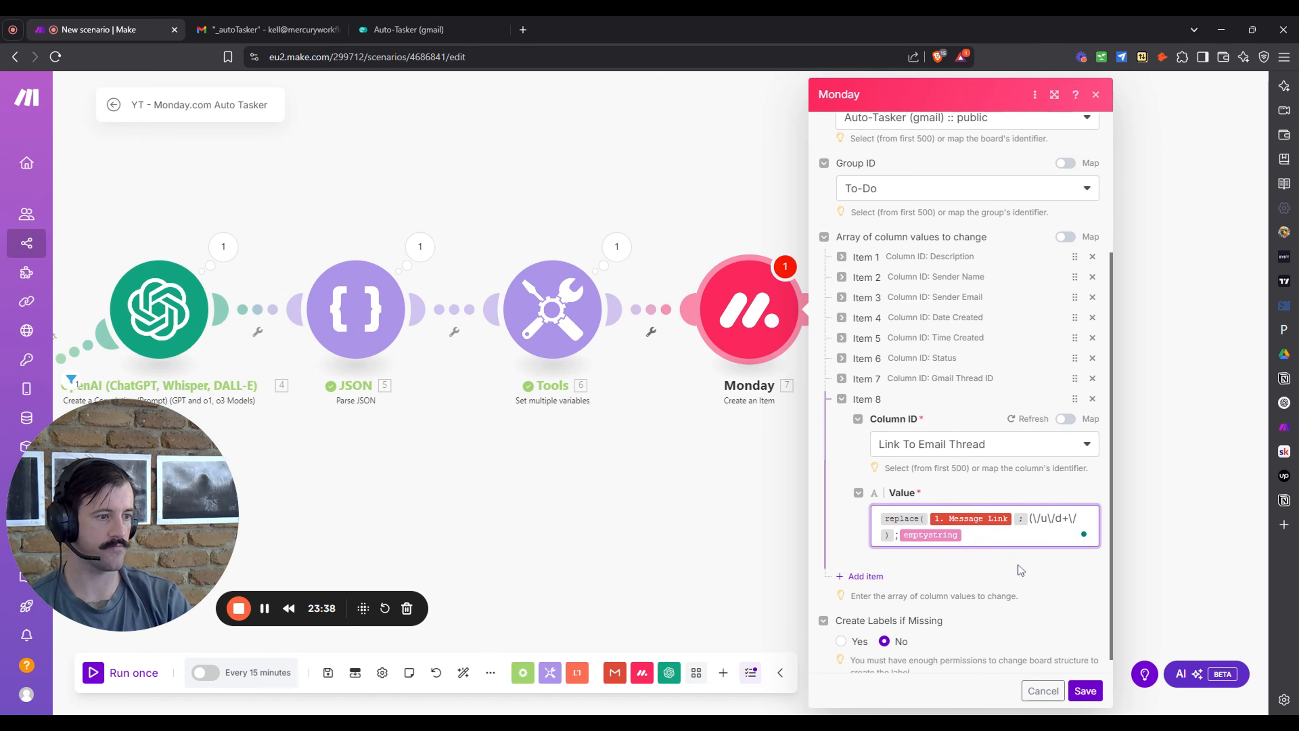
{"action": "left_click", "coordinate": [1086, 691]}
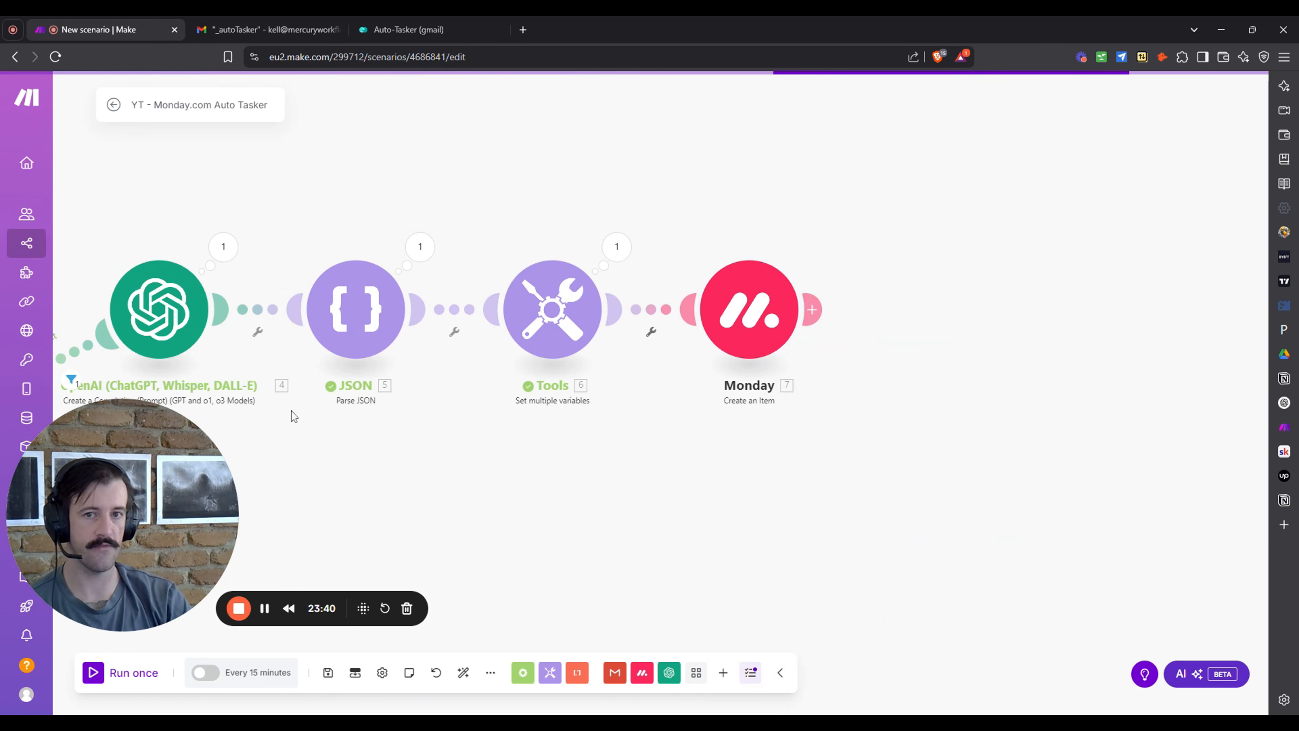
Check the Gmail module's last output and run the whole scenario once.
{"action": "left_click_drag", "start_coordinate": [470, 487], "coordinate": [826, 401]}
{"action": "scroll", "coordinate": [791, 408], "scroll_direction": "down", "scroll_amount": 3}
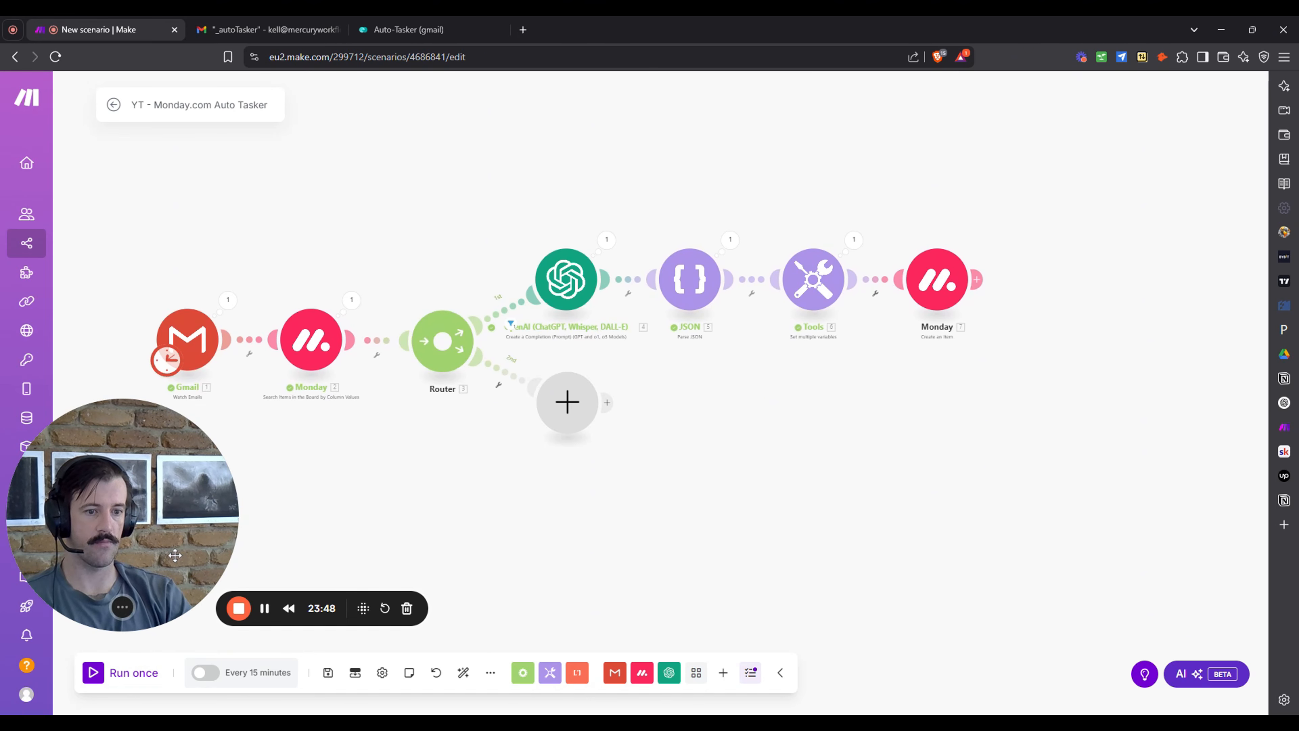
{"action": "left_click", "coordinate": [228, 301]}
{"action": "left_click", "coordinate": [818, 469]}
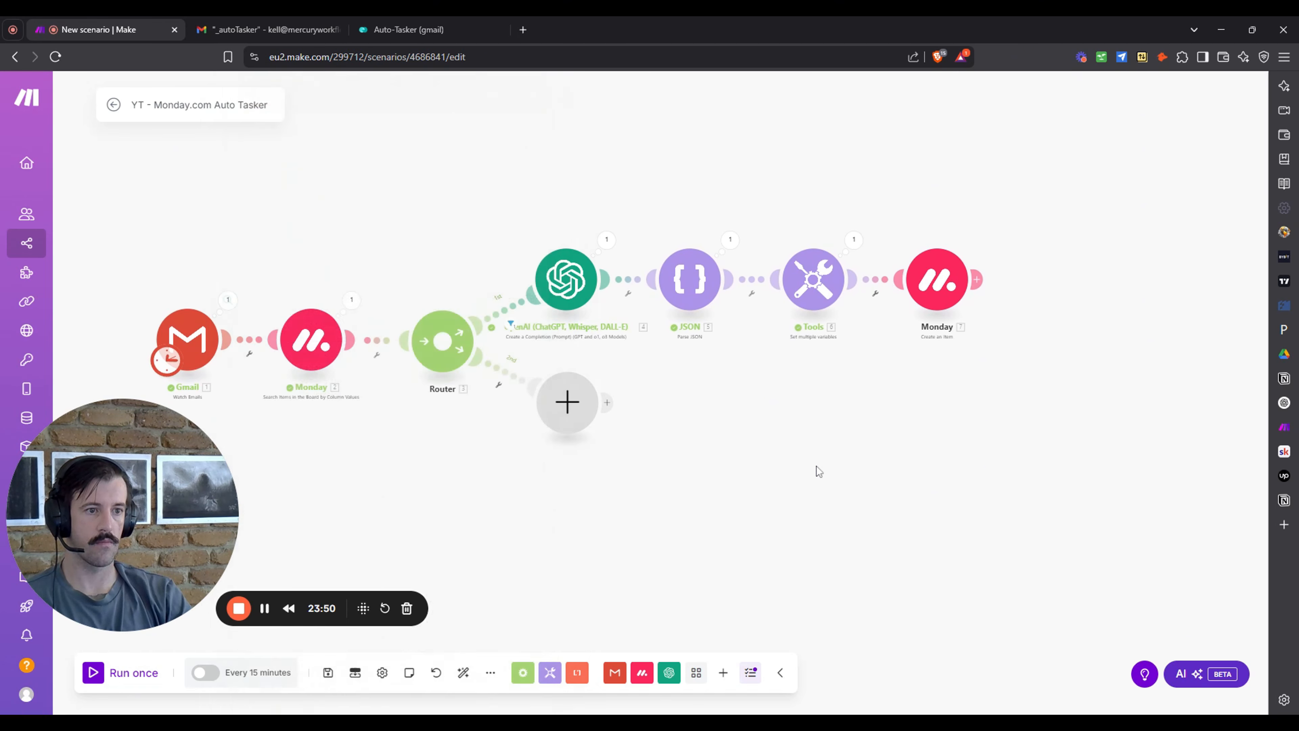
{"action": "left_click", "coordinate": [96, 673]}
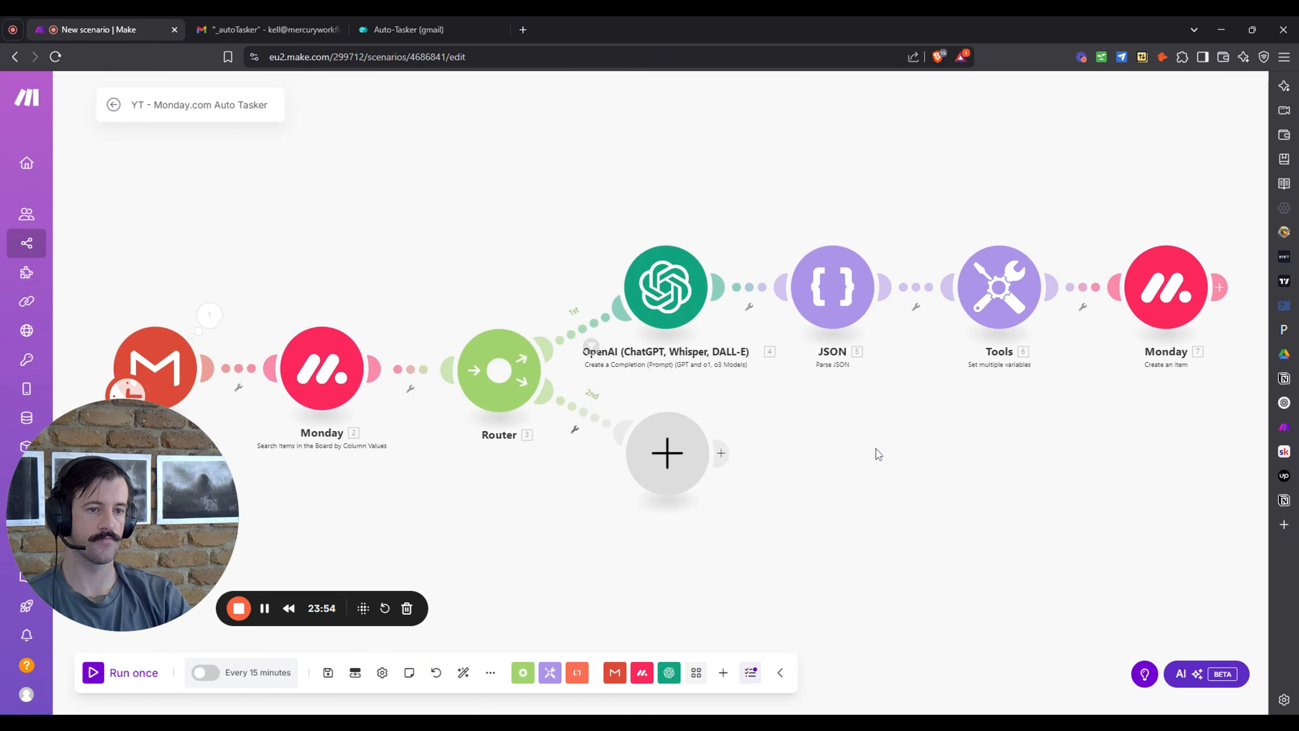
Set the Gmail trigger to start from the email dated 13/04/2025 11:55 AM and run the scenario once.
{"action": "left_click", "coordinate": [209, 315]}
{"action": "left_click", "coordinate": [307, 371]}
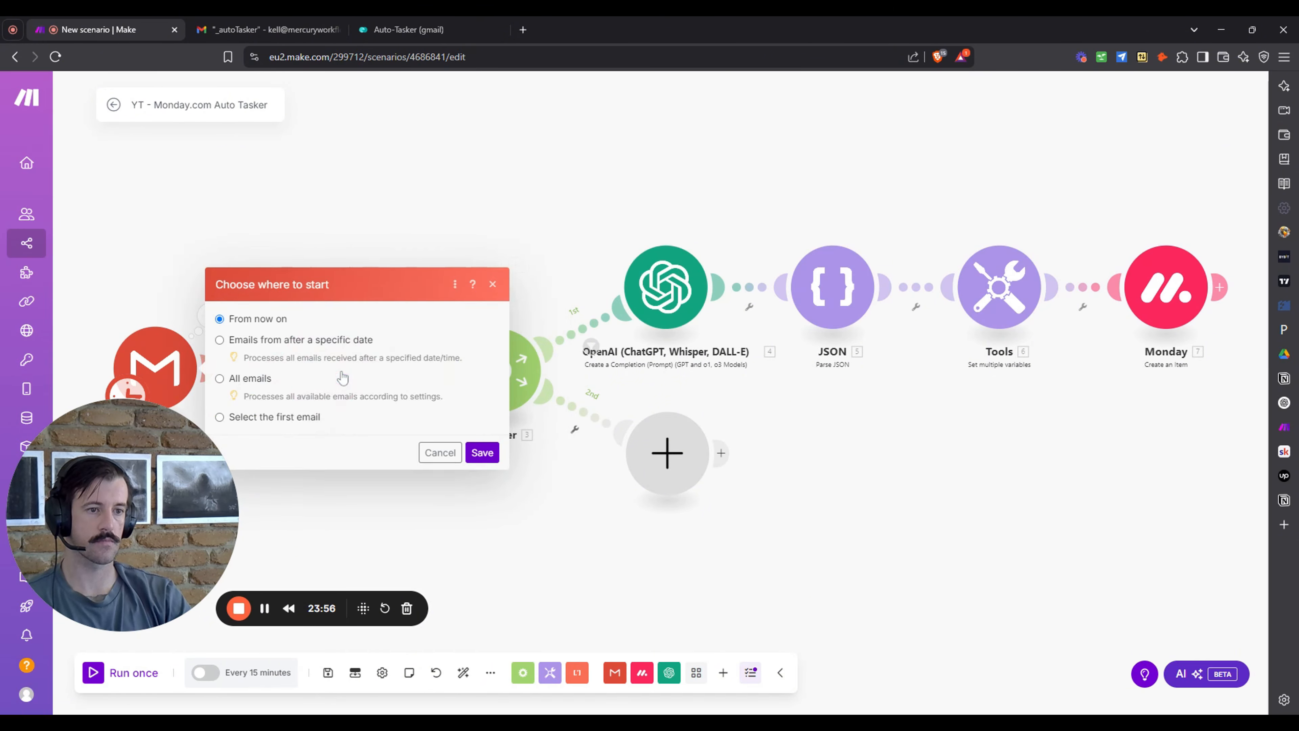
{"action": "key", "text": "Escape"}
{"action": "left_click_drag", "start_coordinate": [309, 281], "coordinate": [413, 163]}
{"action": "left_click", "coordinate": [313, 195]}
{"action": "left_click", "coordinate": [411, 254]}
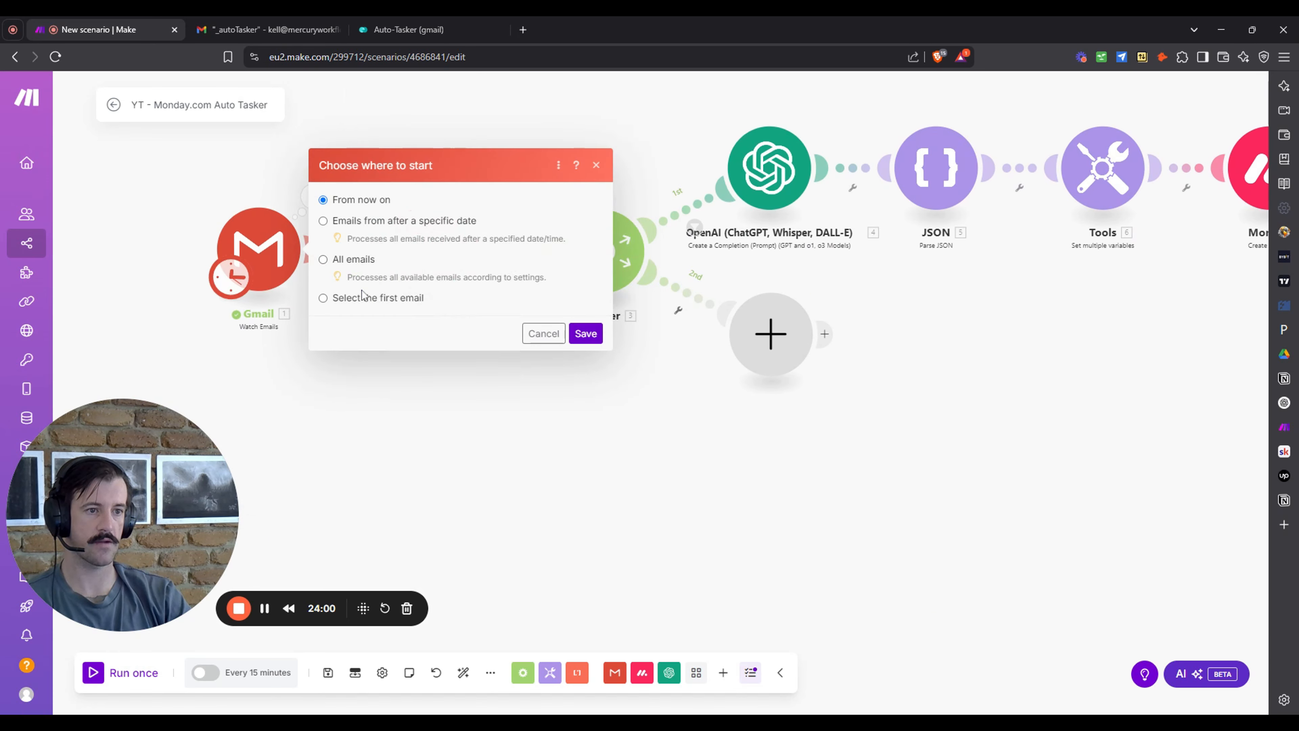
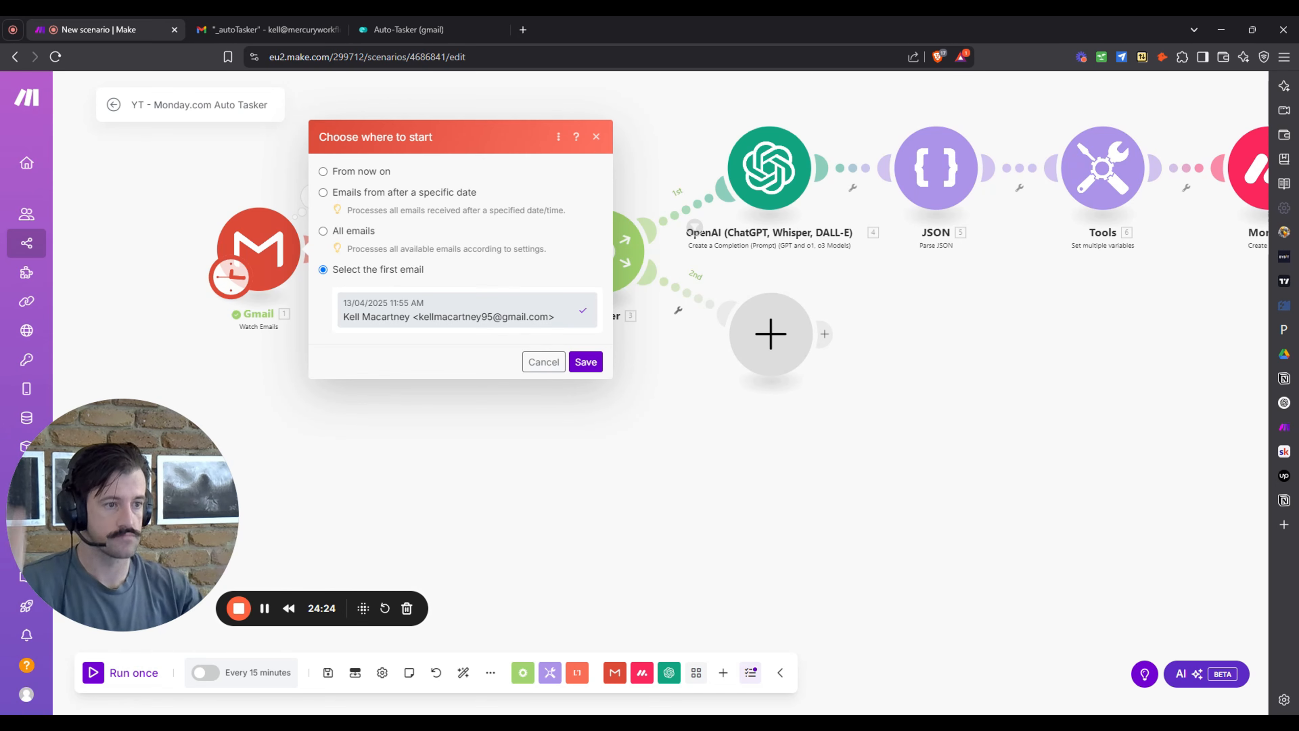
{"action": "left_click", "coordinate": [586, 362]}
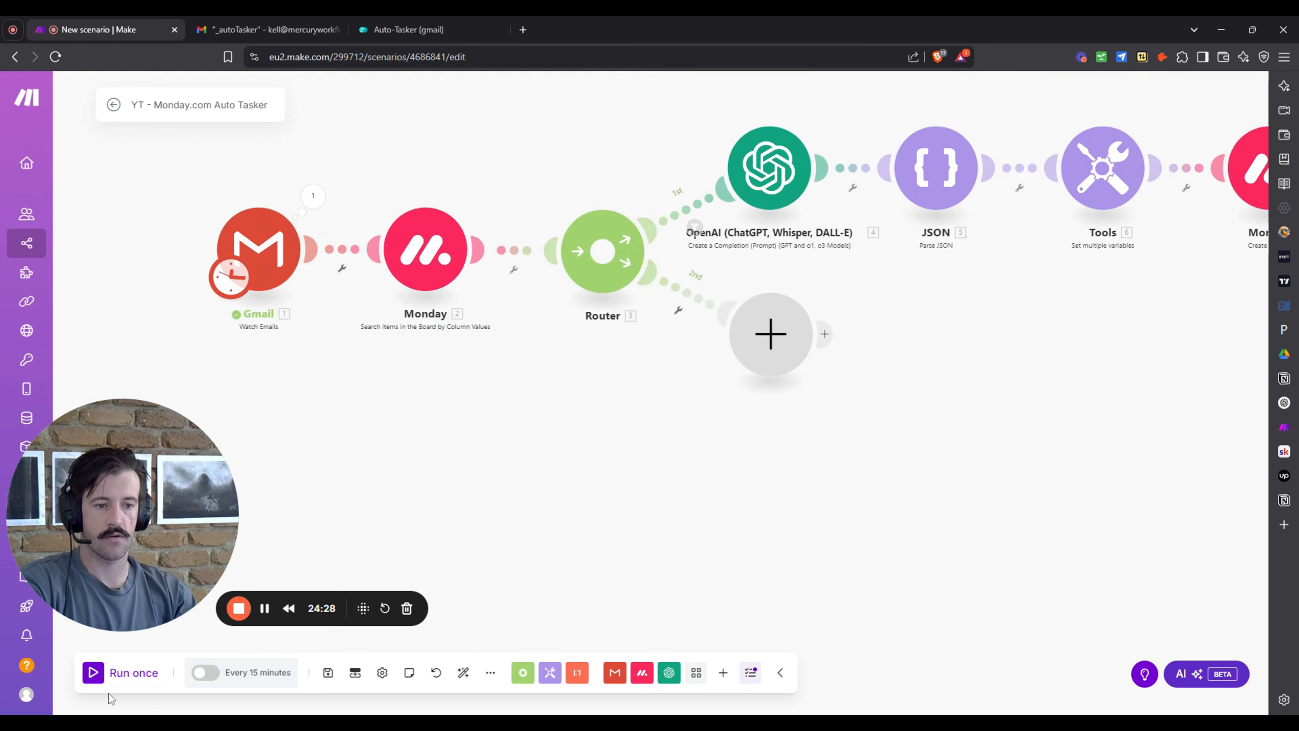
{"action": "left_click", "coordinate": [127, 675]}
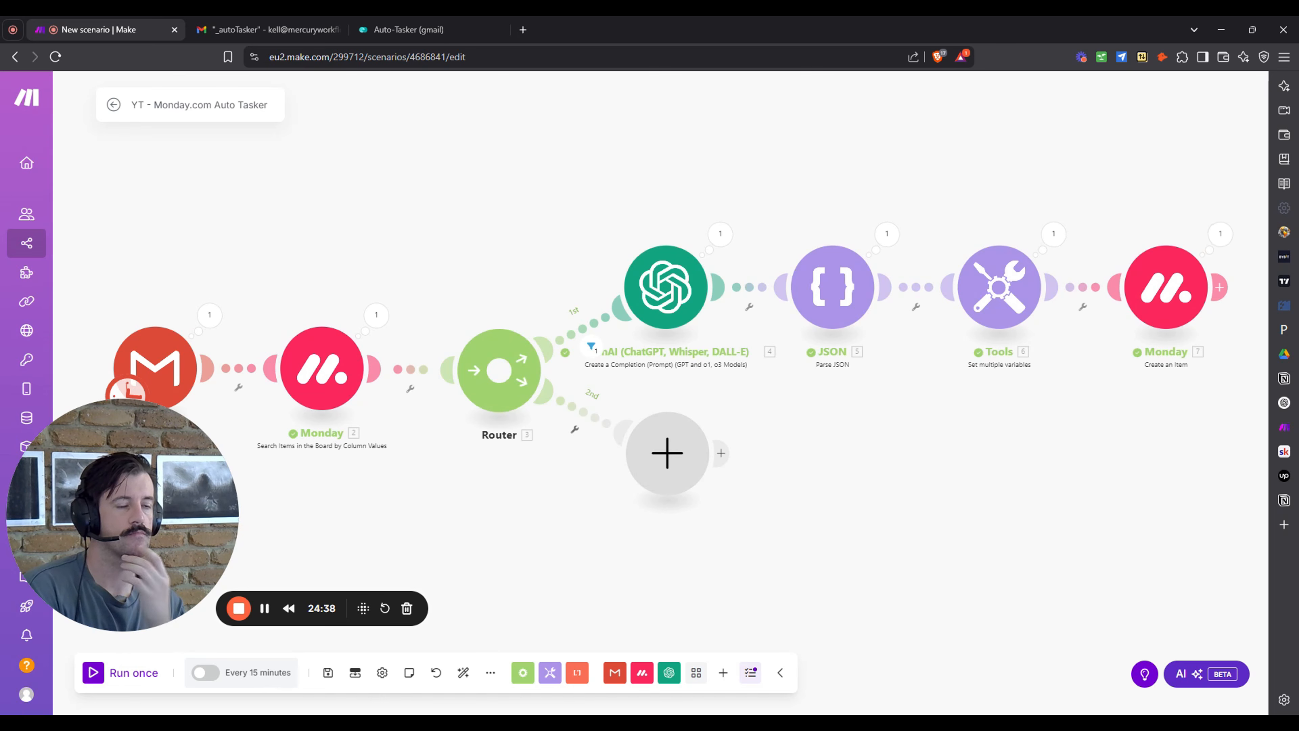
Switch to the Auto-Tasker (gmail) board in monday.com, check the new task's columns and set its priority to Medium.
{"action": "left_click", "coordinate": [404, 27]}
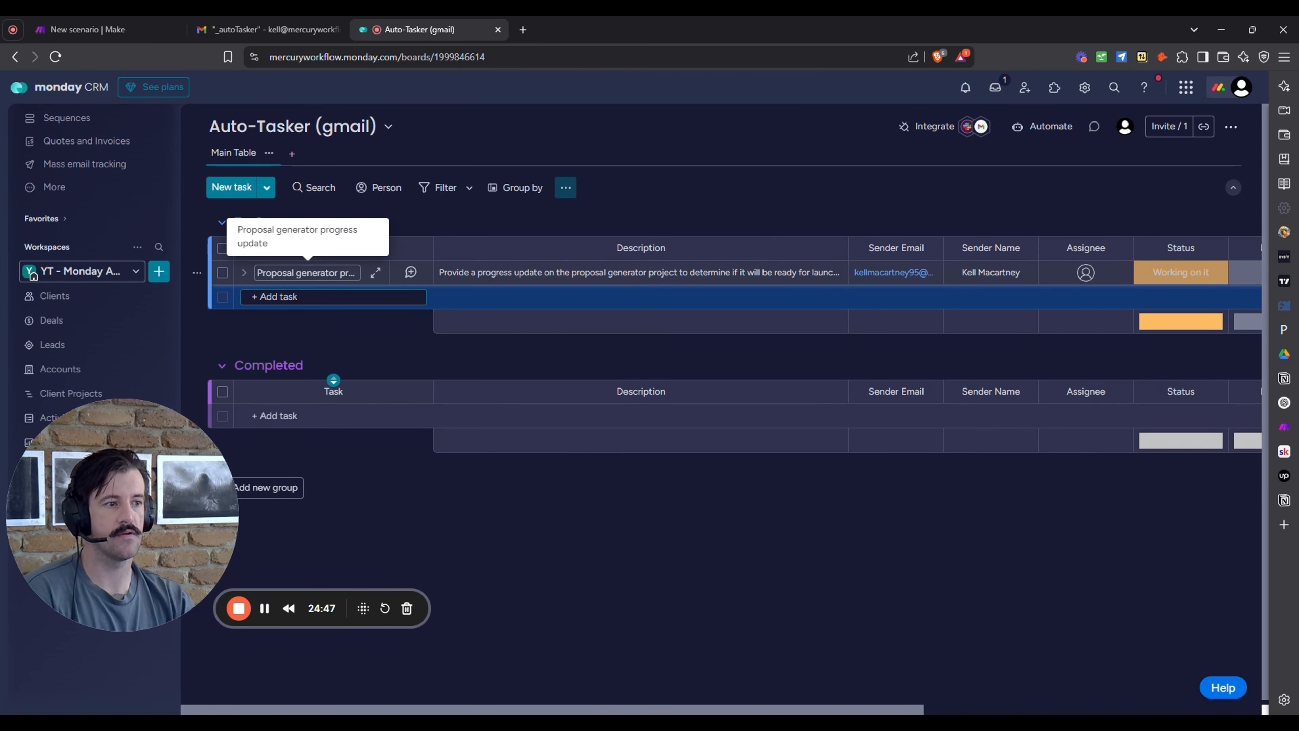
{"action": "left_click_drag", "start_coordinate": [685, 710], "coordinate": [766, 656]}
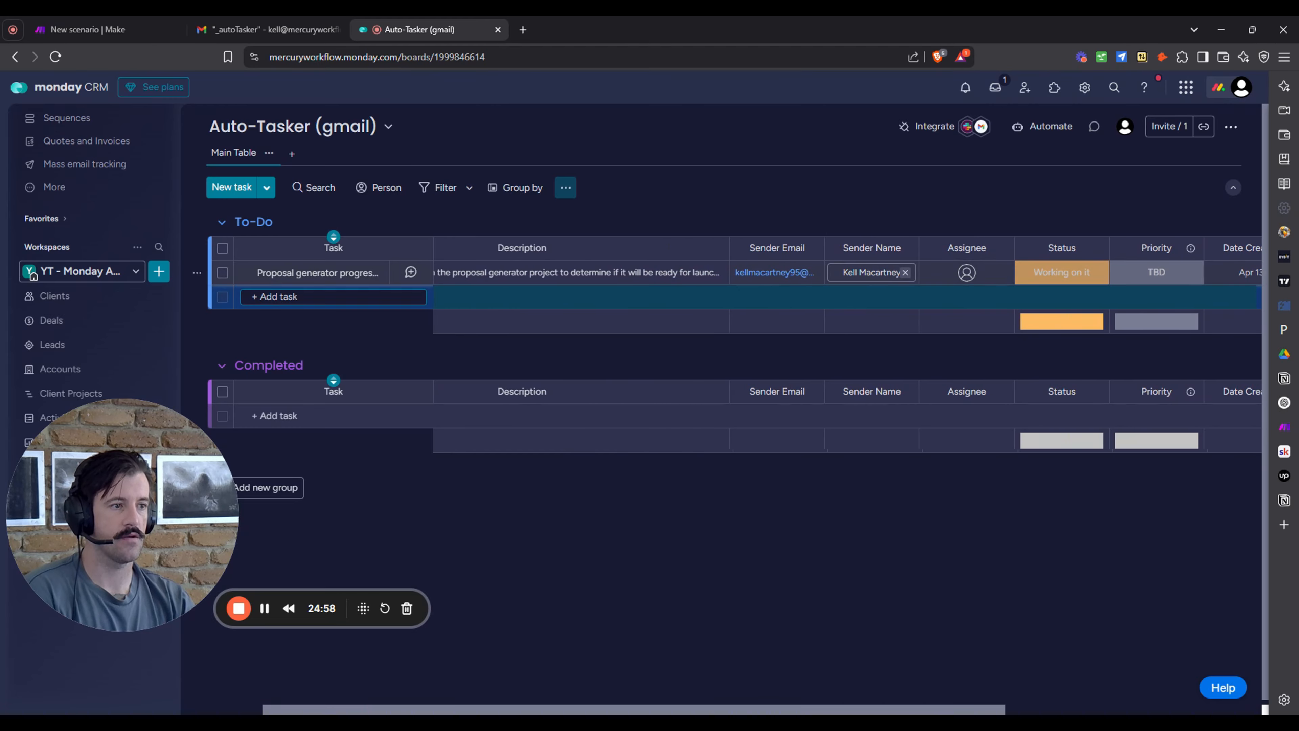
{"action": "left_click", "coordinate": [953, 277]}
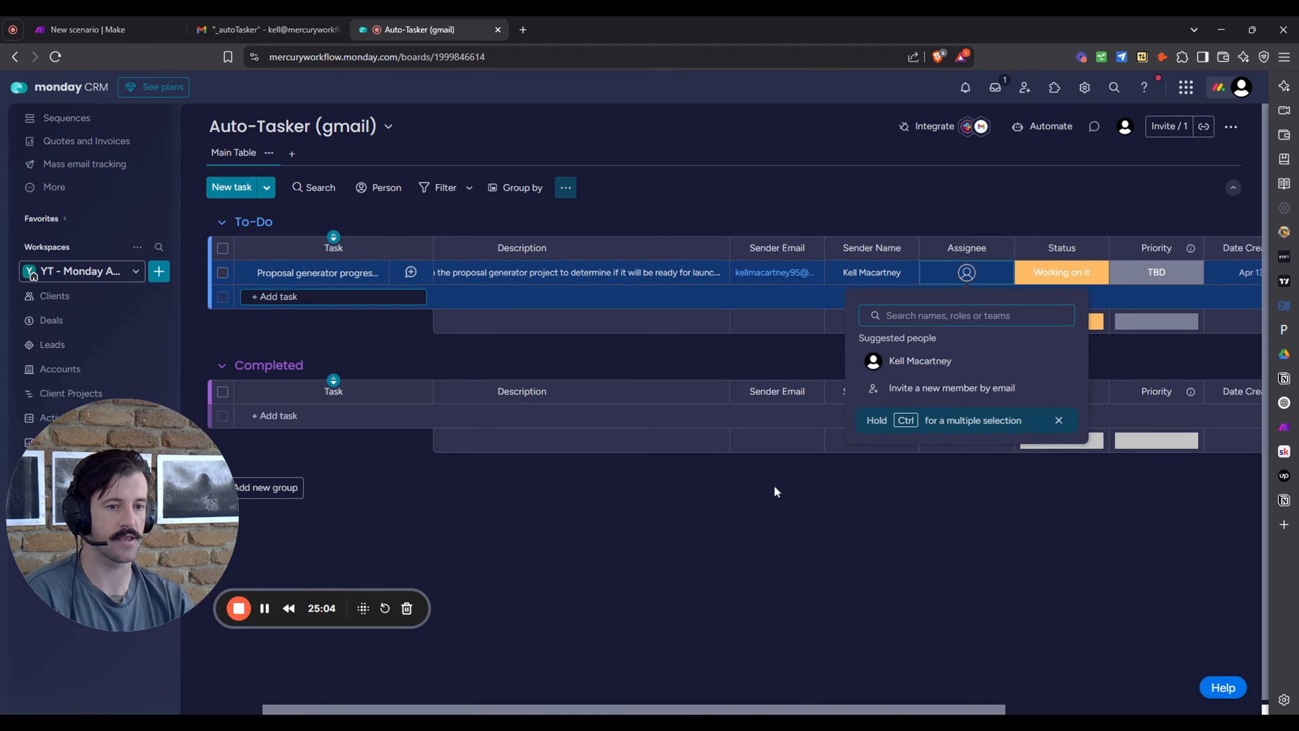
{"action": "left_click", "coordinate": [926, 596]}
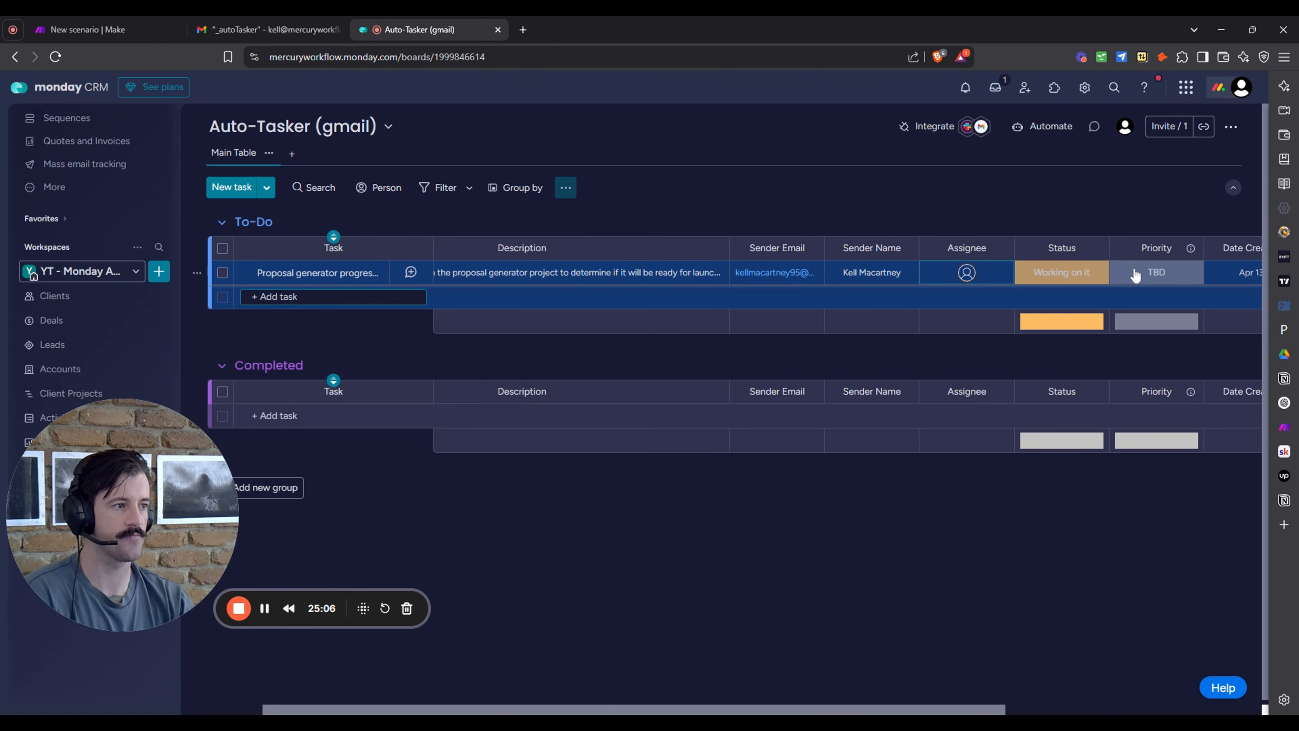
{"action": "left_click", "coordinate": [1174, 282]}
{"action": "left_click", "coordinate": [1177, 369]}
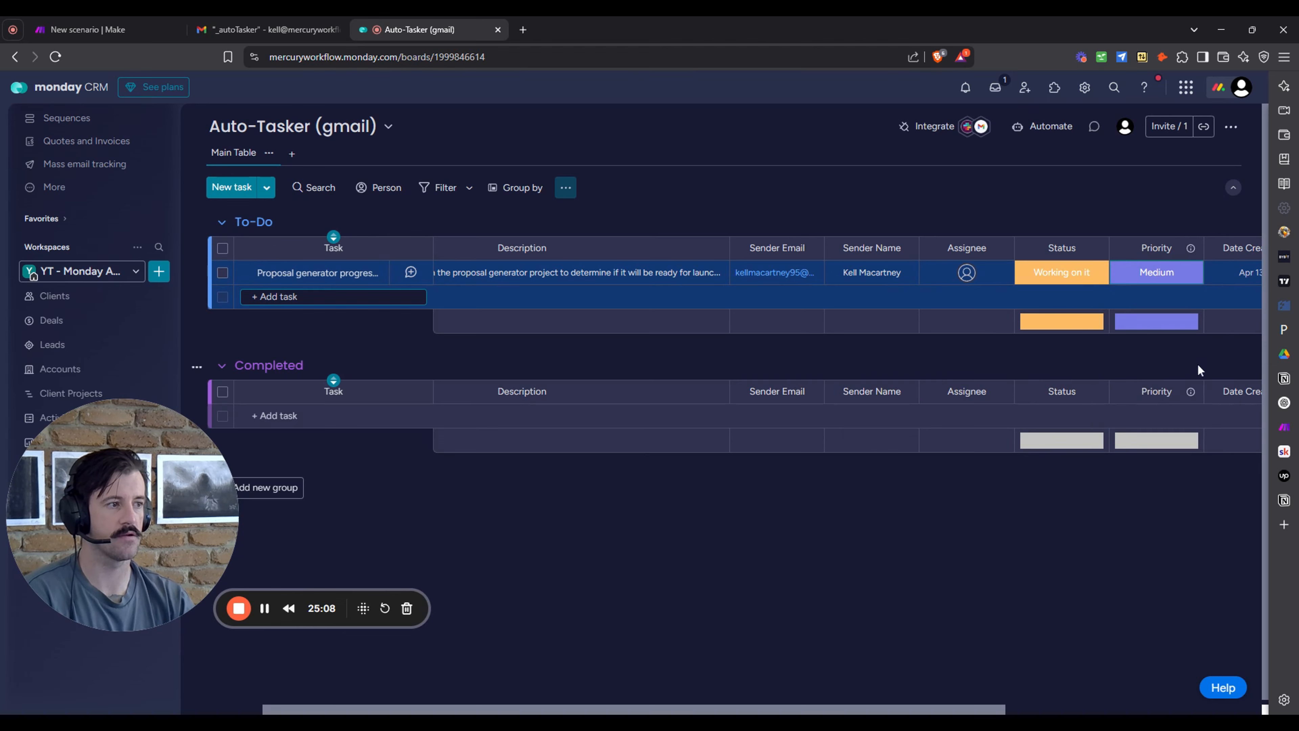
{"action": "left_click_drag", "start_coordinate": [894, 712], "coordinate": [686, 660]}
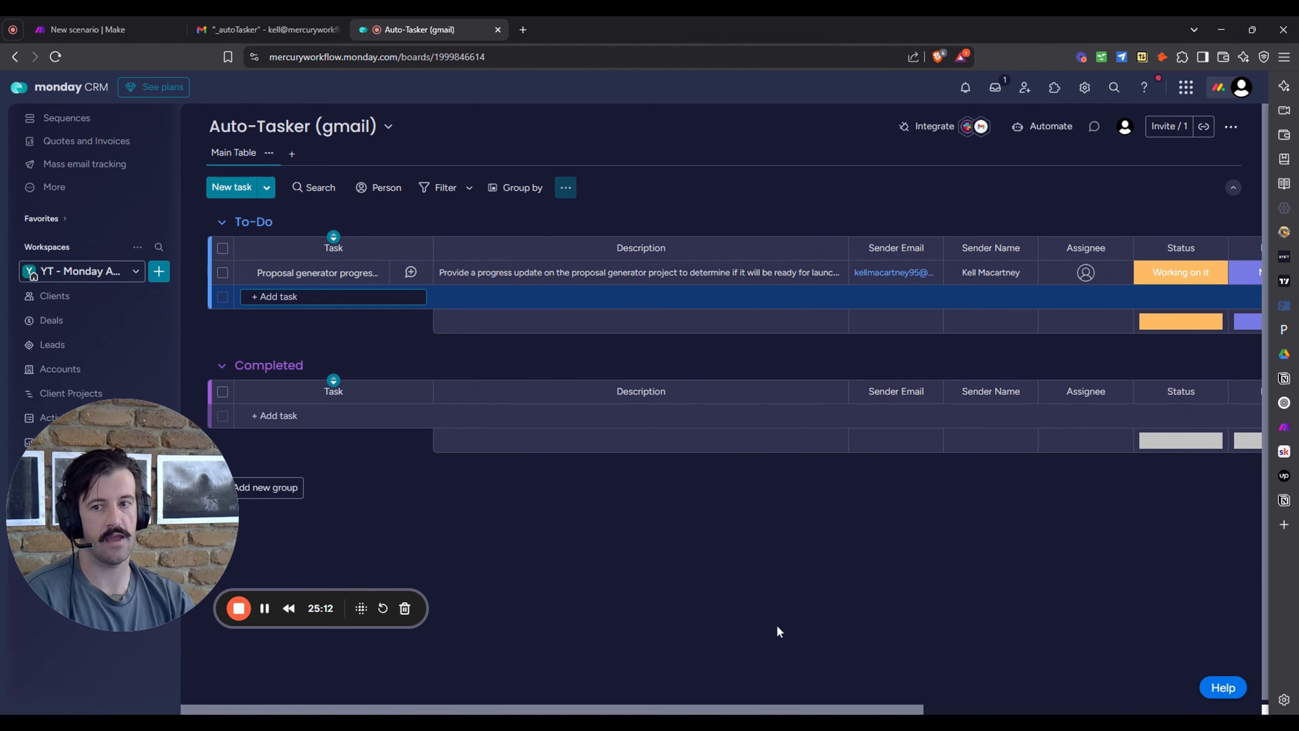
Check the labelled email in Gmail, return to Make and filter the router's second route on the Monday search module's ID existing.
{"action": "left_click", "coordinate": [267, 23]}
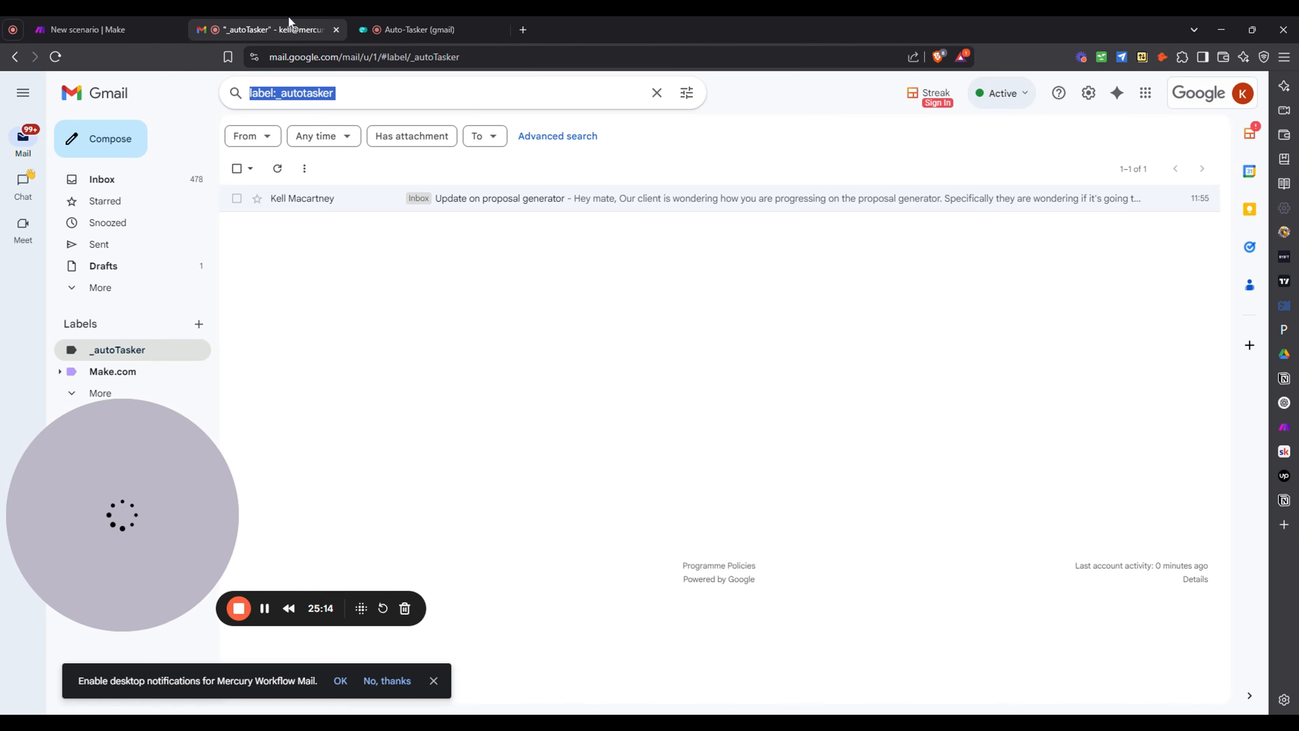
{"action": "left_click", "coordinate": [87, 29]}
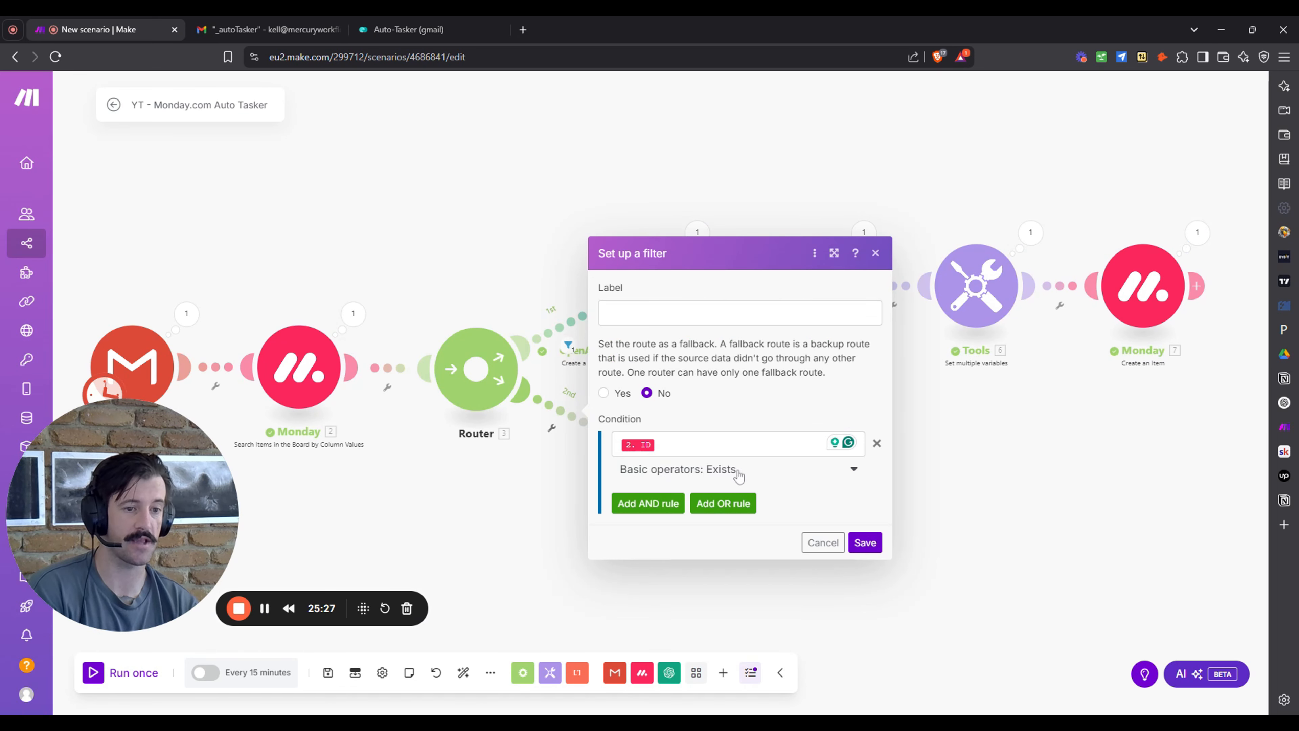
{"action": "left_click", "coordinate": [871, 549]}
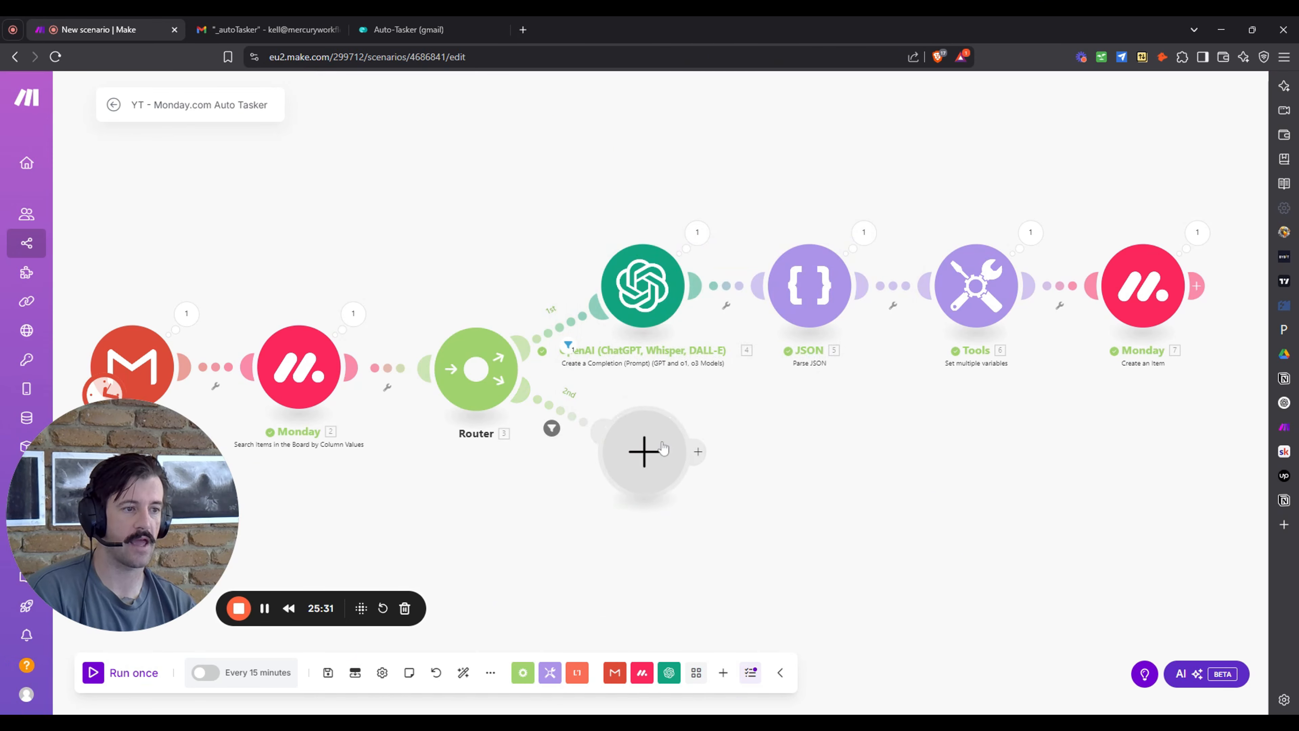
Clone the OpenAI module, delete the empty placeholder module and connect the clone to the router's second route.
{"action": "left_click_drag", "start_coordinate": [667, 475], "coordinate": [581, 482]}
{"action": "right_click", "coordinate": [635, 281]}
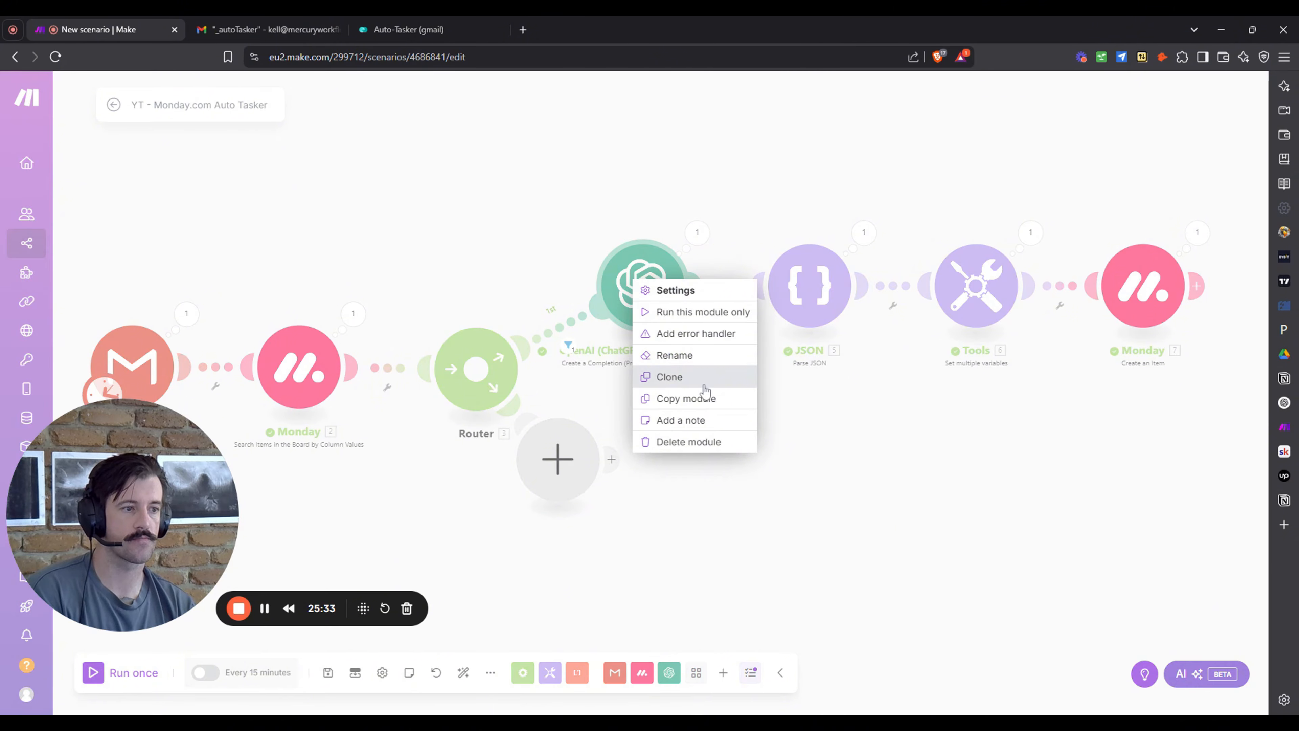
{"action": "left_click", "coordinate": [703, 384]}
{"action": "left_click", "coordinate": [701, 477]}
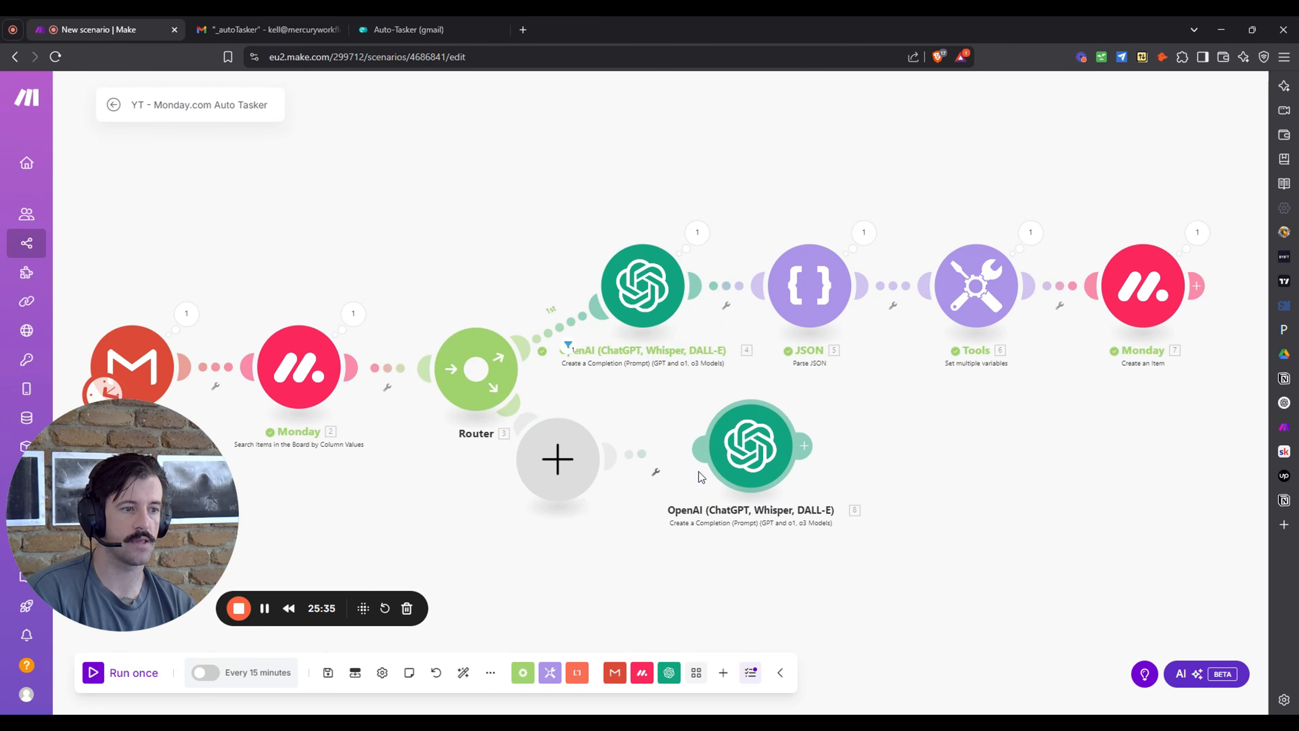
{"action": "right_click", "coordinate": [570, 469]}
{"action": "left_click", "coordinate": [622, 499]}
{"action": "left_click_drag", "start_coordinate": [747, 455], "coordinate": [647, 463]}
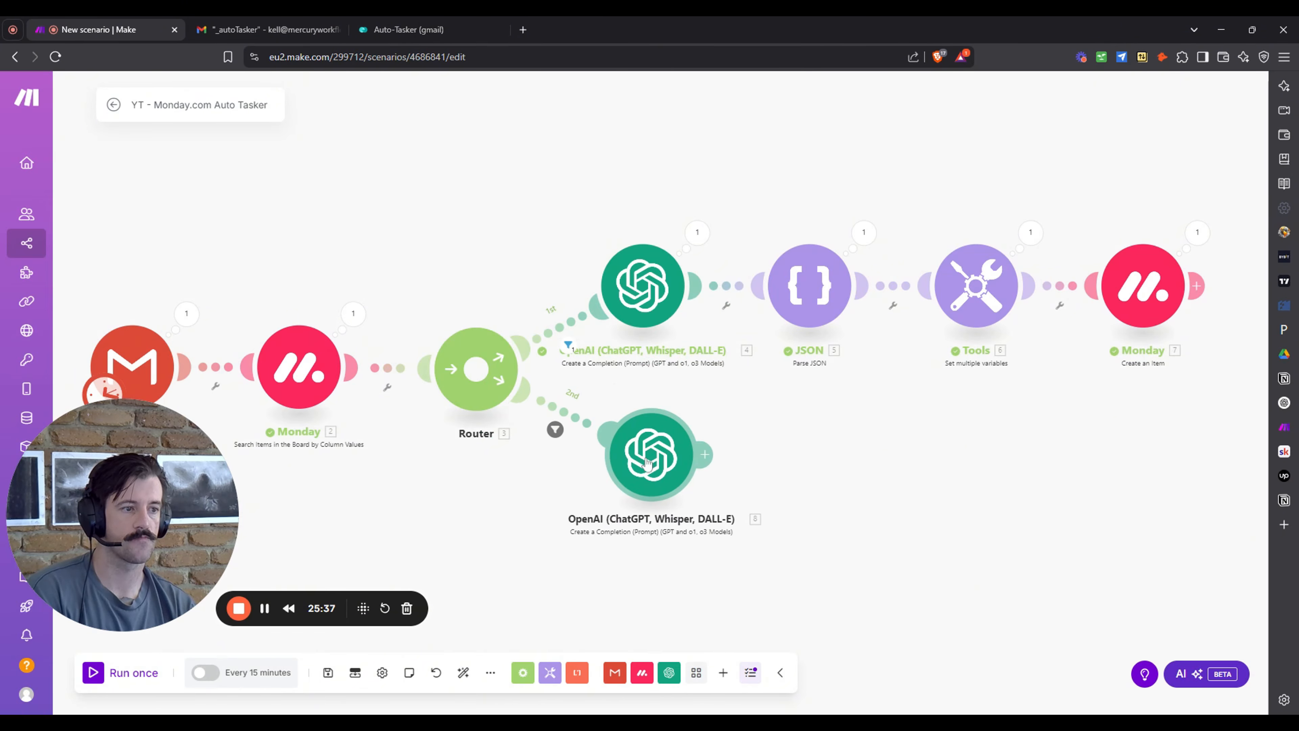
Clone the Parse JSON and Set multiple variables modules and connect them in that order after the cloned OpenAI module.
{"action": "right_click", "coordinate": [814, 282]}
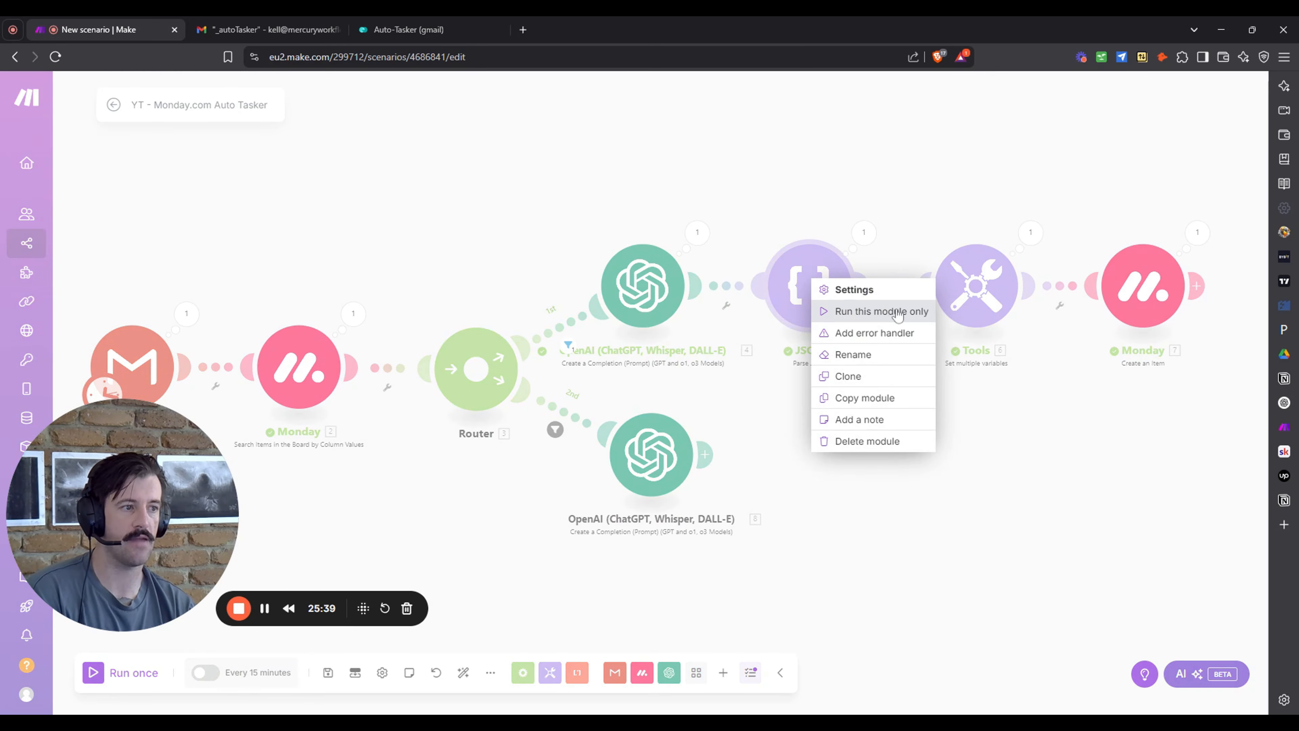
{"action": "left_click", "coordinate": [885, 378]}
{"action": "left_click", "coordinate": [821, 475]}
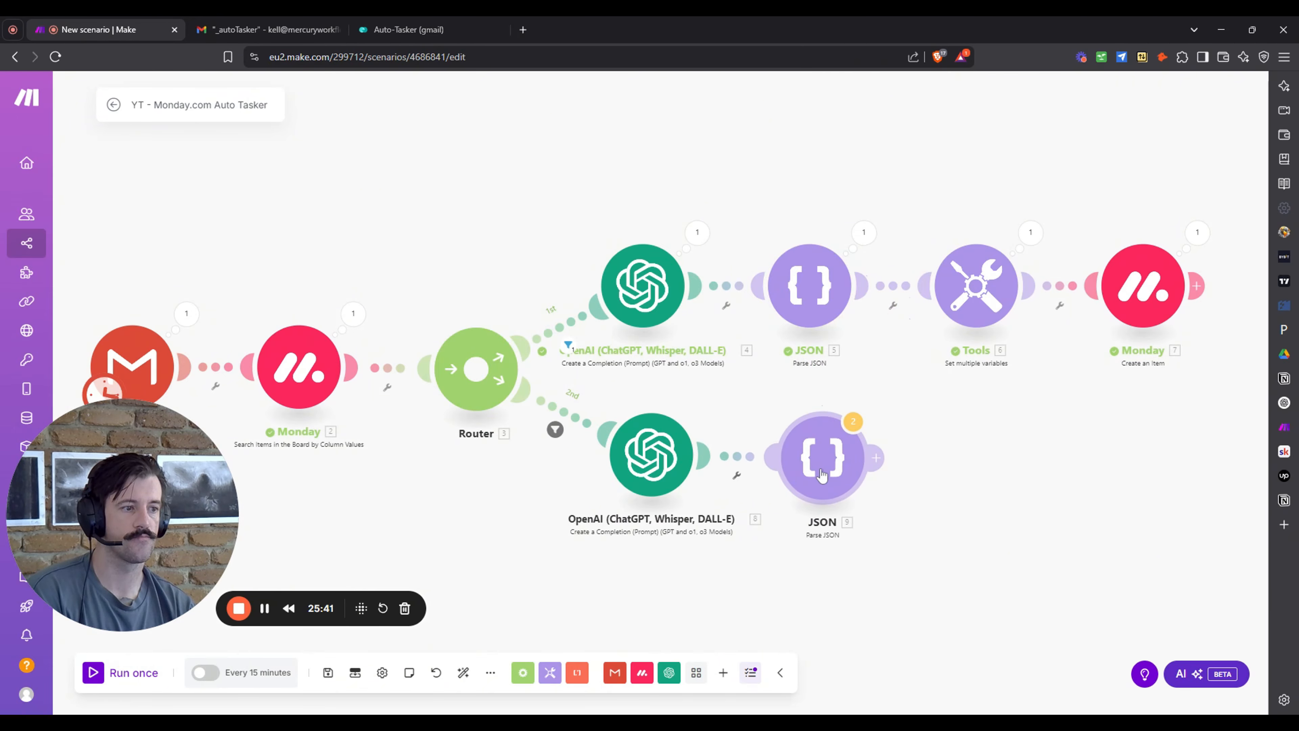
{"action": "left_click_drag", "start_coordinate": [1064, 460], "coordinate": [961, 439]}
{"action": "right_click", "coordinate": [891, 274]}
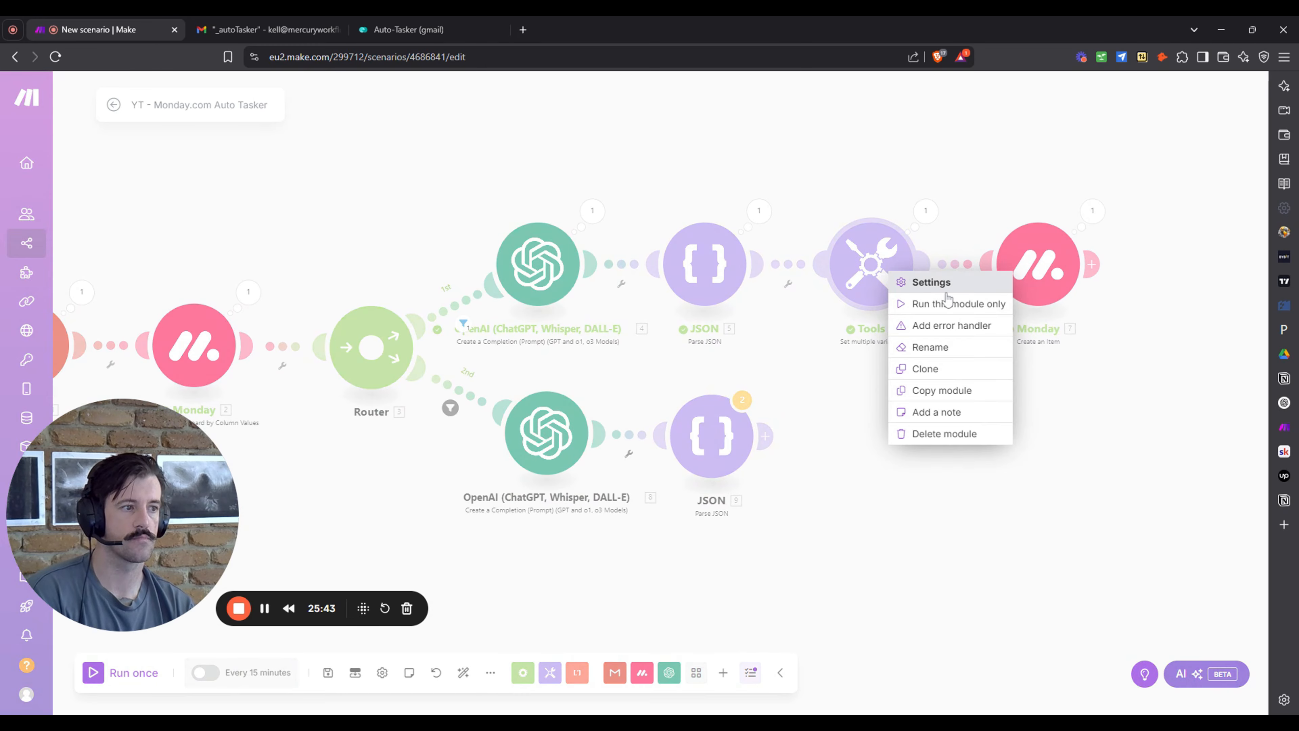
{"action": "left_click", "coordinate": [953, 368]}
{"action": "left_click", "coordinate": [879, 454]}
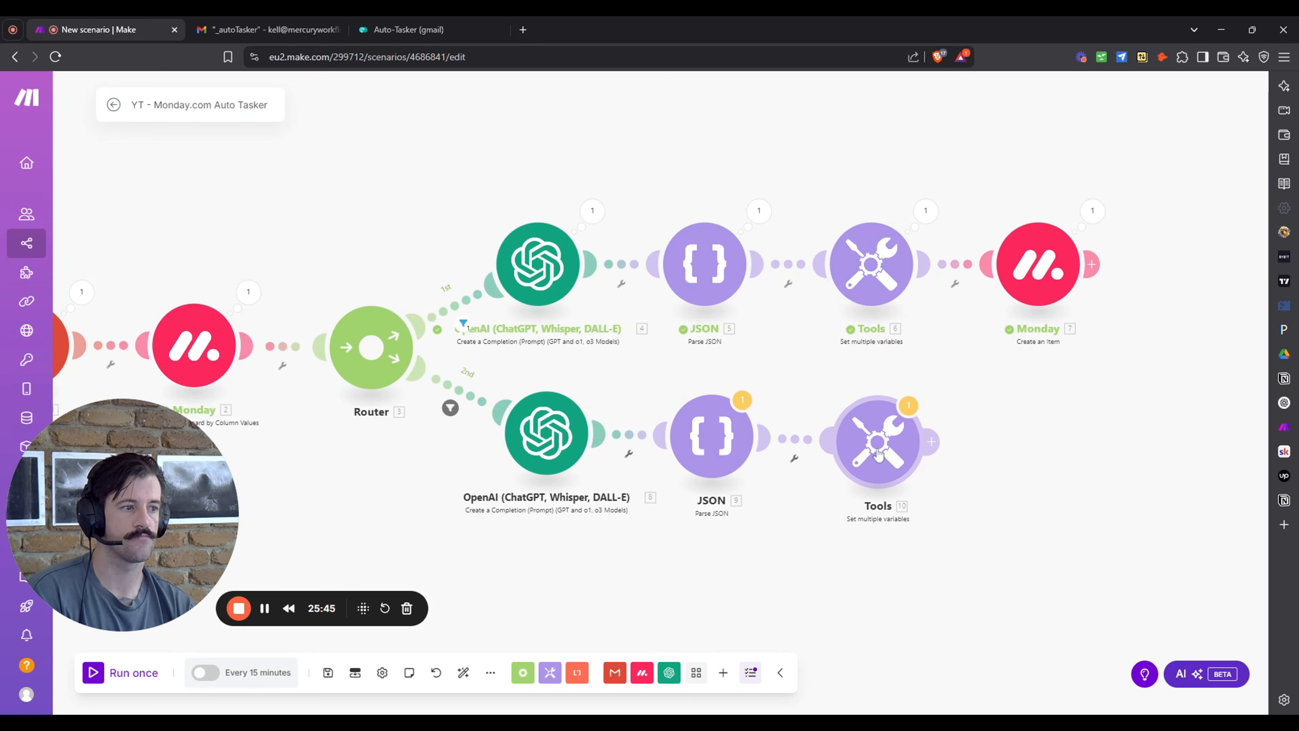
{"action": "left_click_drag", "start_coordinate": [879, 454], "coordinate": [876, 445]}
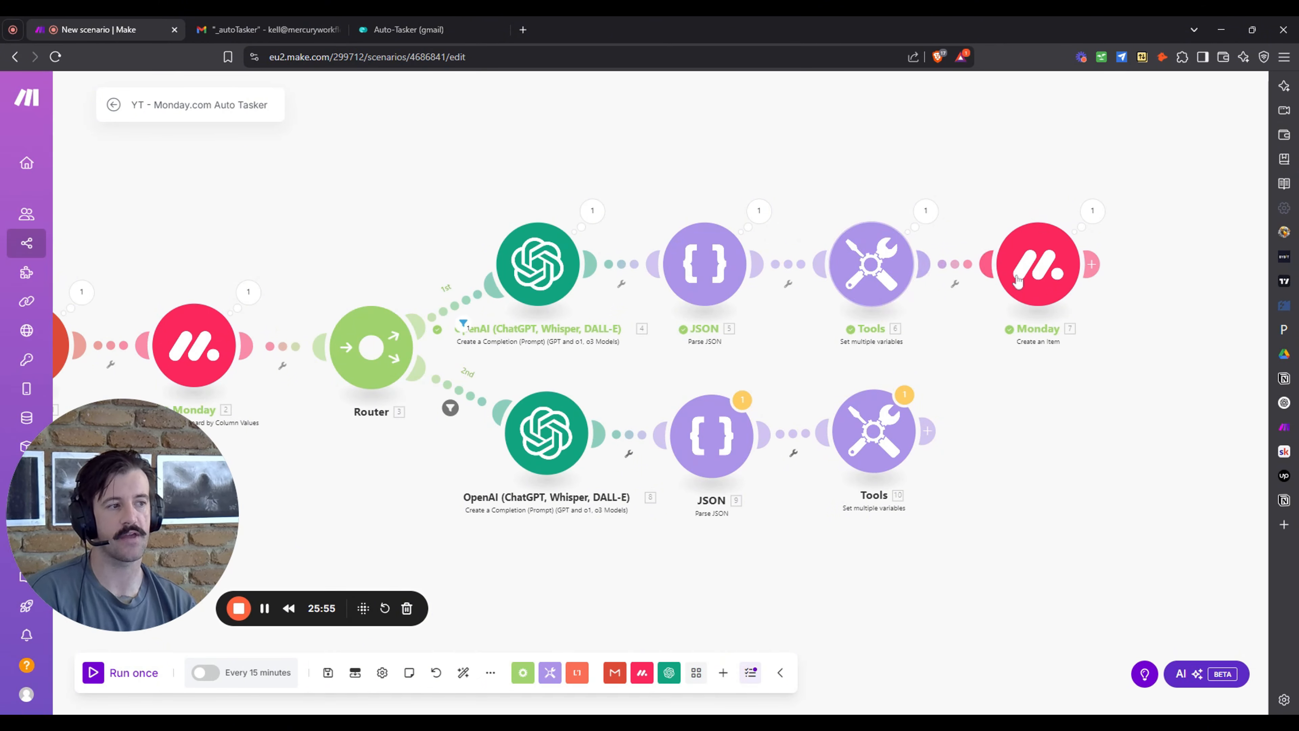
Review the Create an Item module's eight column values, collapsing each entry, and save the module.
{"action": "left_click", "coordinate": [1035, 280]}
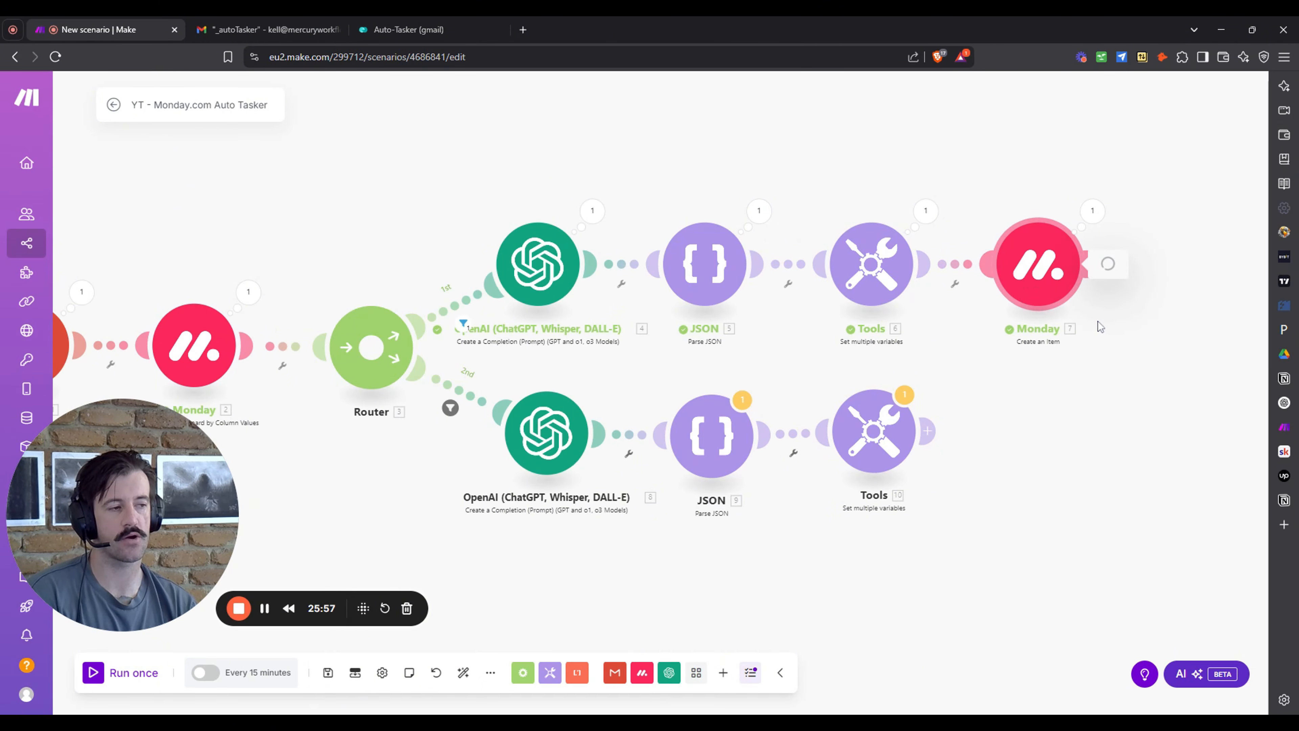
{"action": "scroll", "coordinate": [773, 408], "scroll_direction": "down", "scroll_amount": 2}
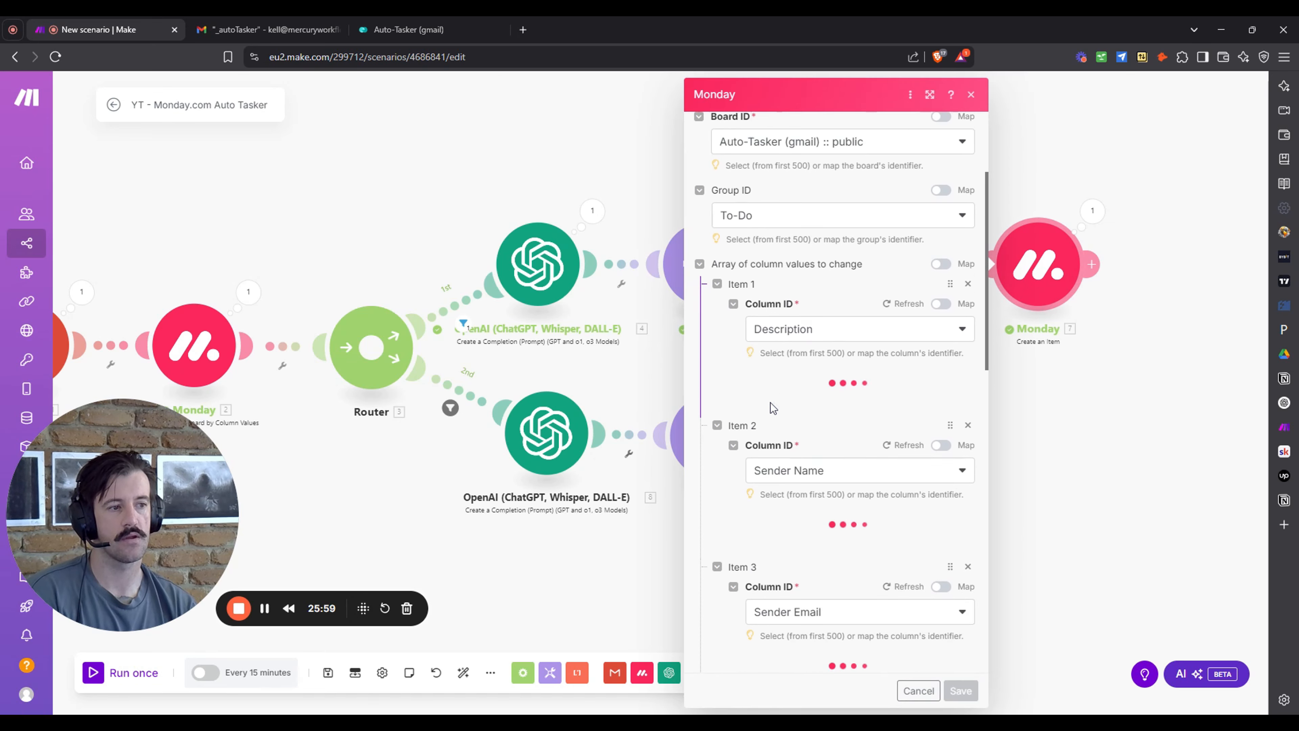
{"action": "left_click", "coordinate": [717, 253]}
{"action": "left_click", "coordinate": [718, 275]}
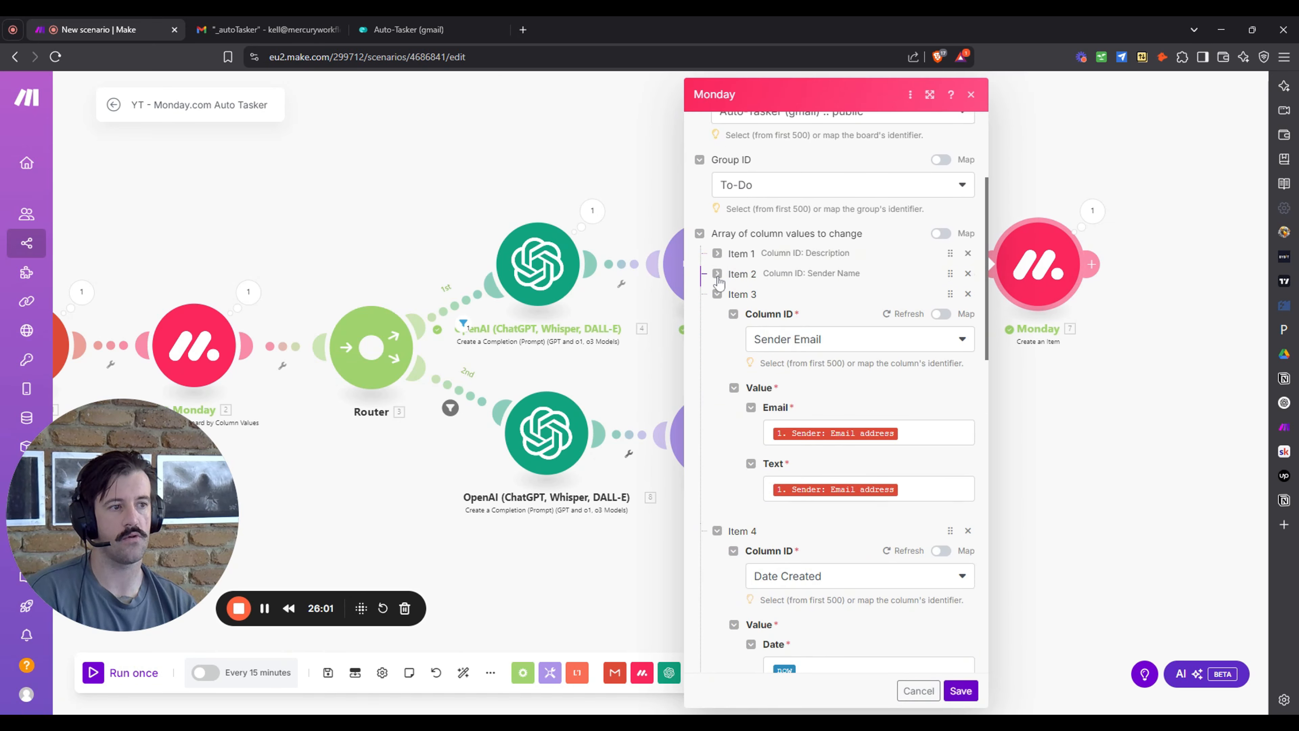
{"action": "left_click", "coordinate": [717, 293]}
{"action": "left_click", "coordinate": [718, 313]}
{"action": "left_click", "coordinate": [718, 334]}
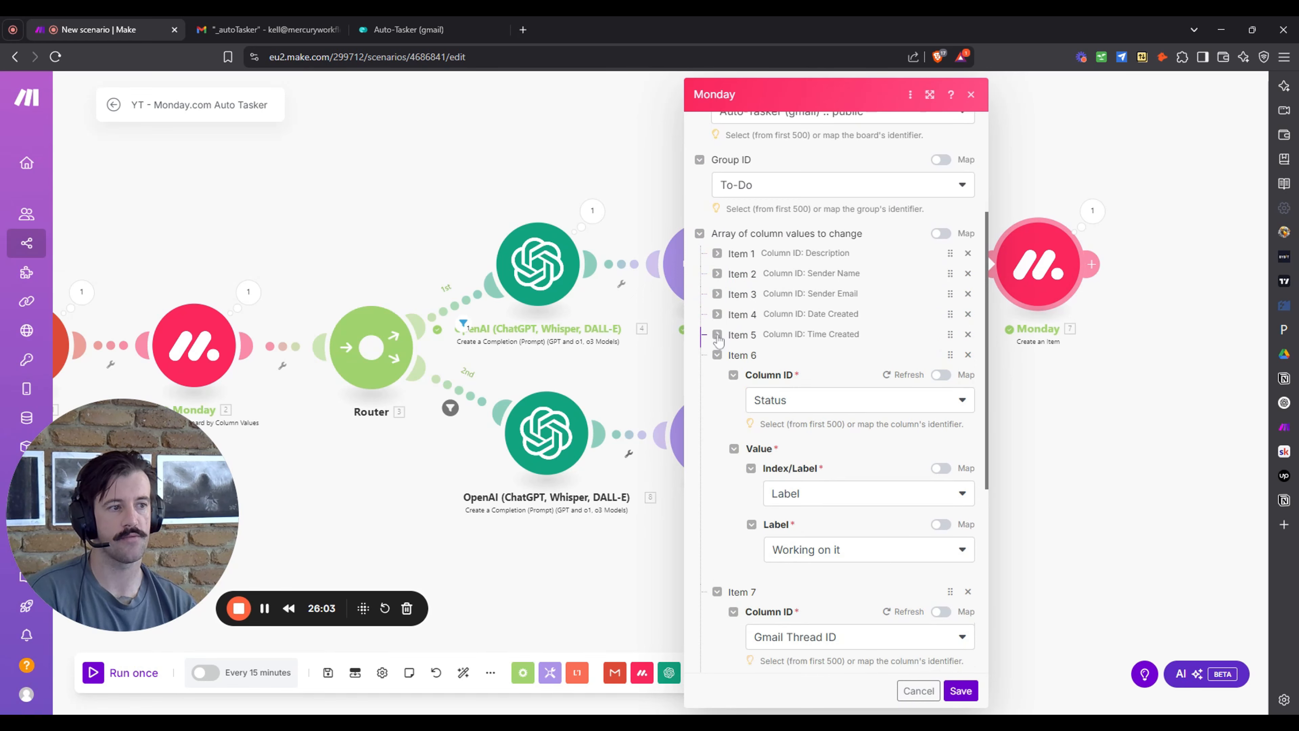
{"action": "left_click", "coordinate": [717, 355]}
{"action": "left_click", "coordinate": [718, 375]}
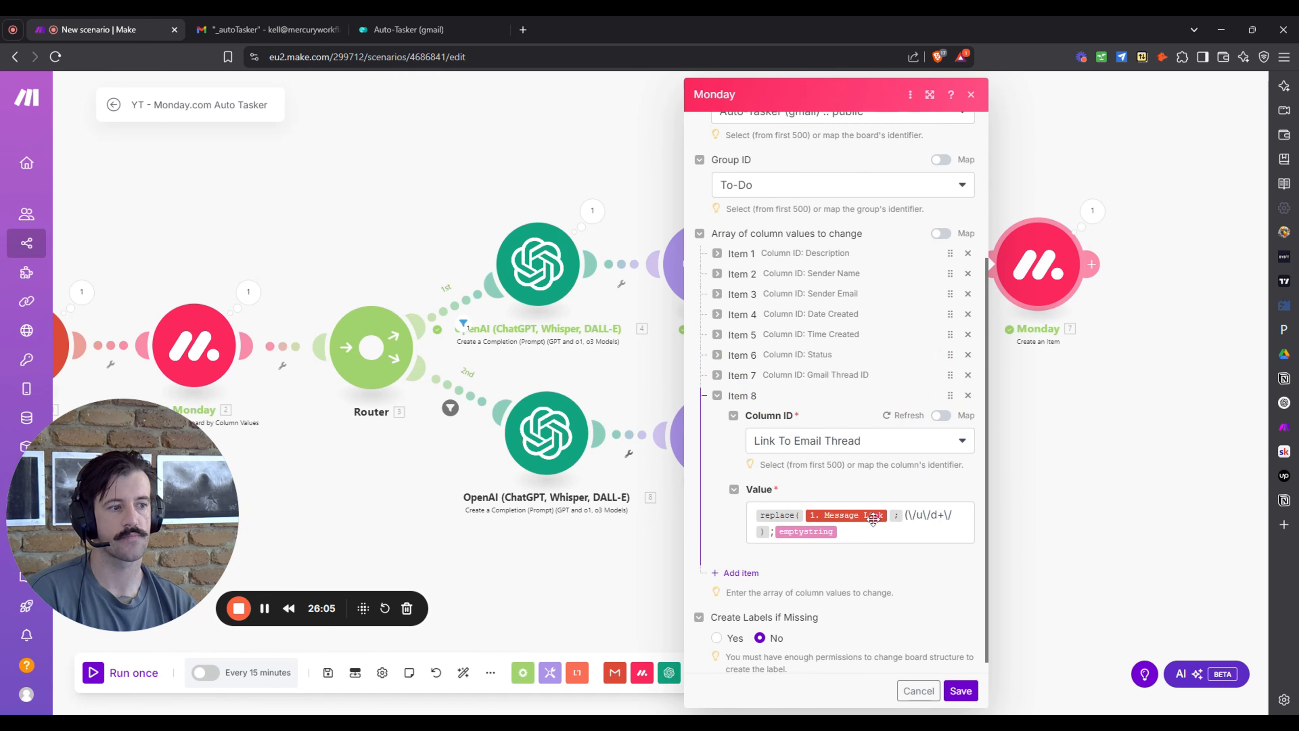
{"action": "left_click", "coordinate": [718, 396]}
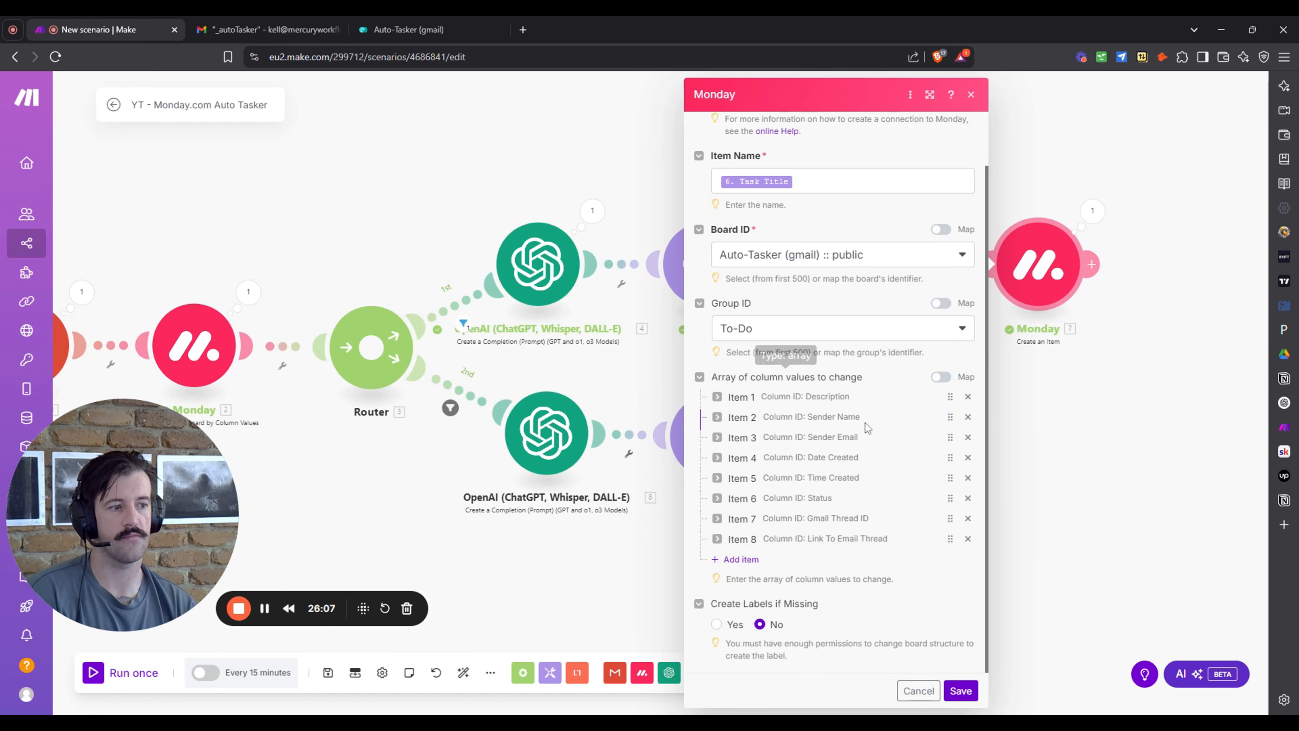
{"action": "left_click", "coordinate": [961, 691]}
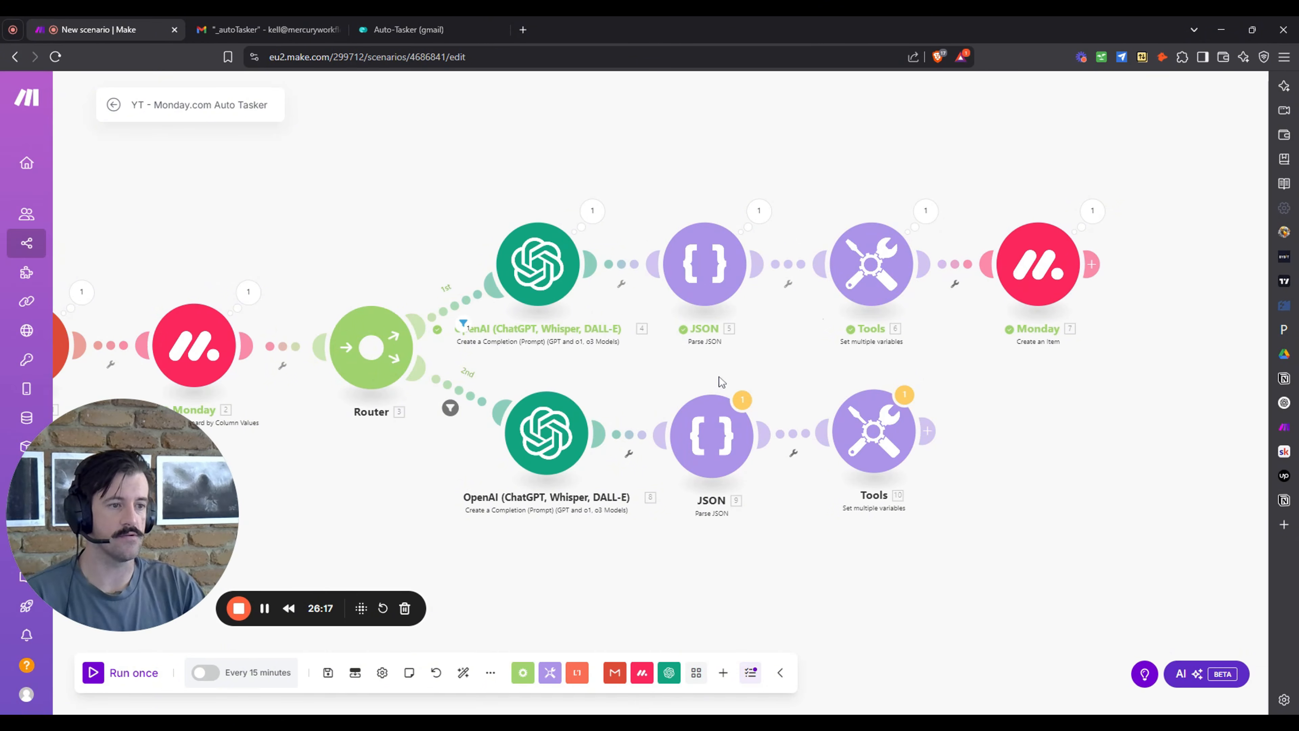
Replace the second route's Parse JSON string with the cloned OpenAI module's Choices[] Message.Content and save the module.
{"action": "left_click", "coordinate": [711, 435]}
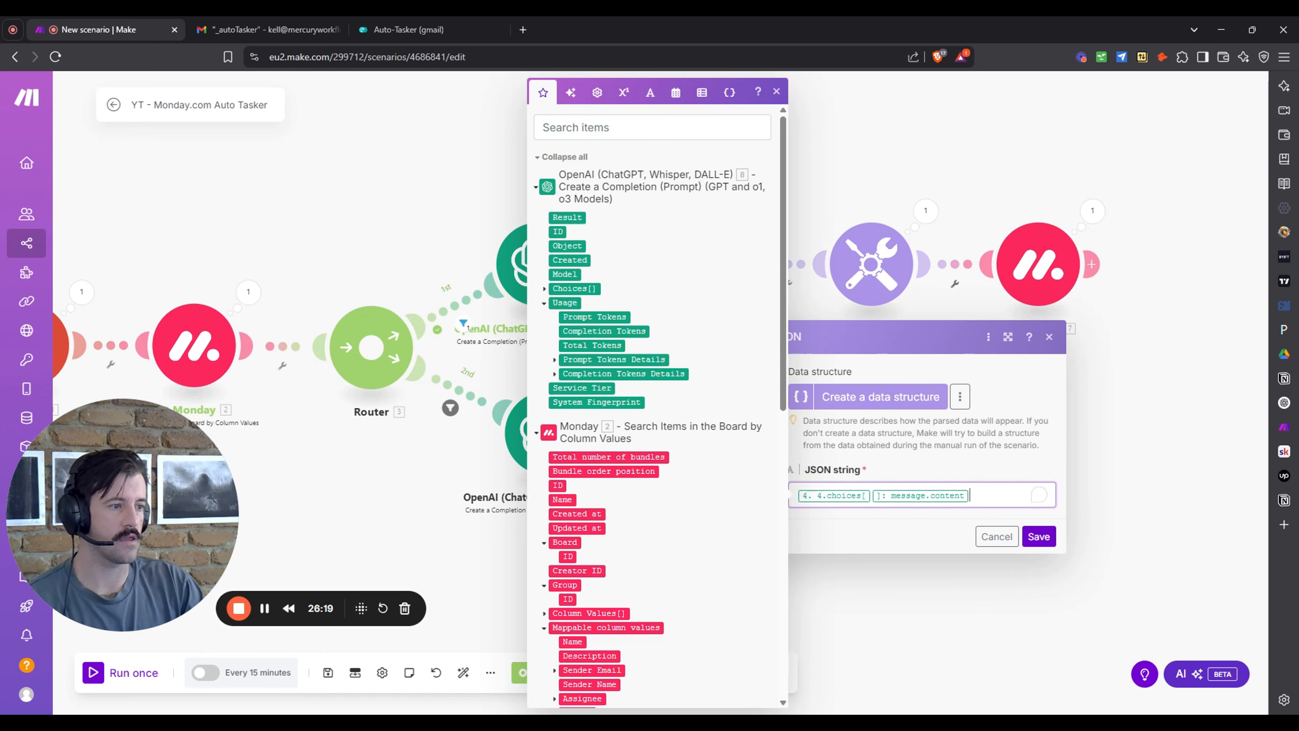
{"action": "left_click", "coordinate": [997, 495]}
{"action": "key", "text": "BackSpace"}
{"action": "key", "text": "BackSpace"}
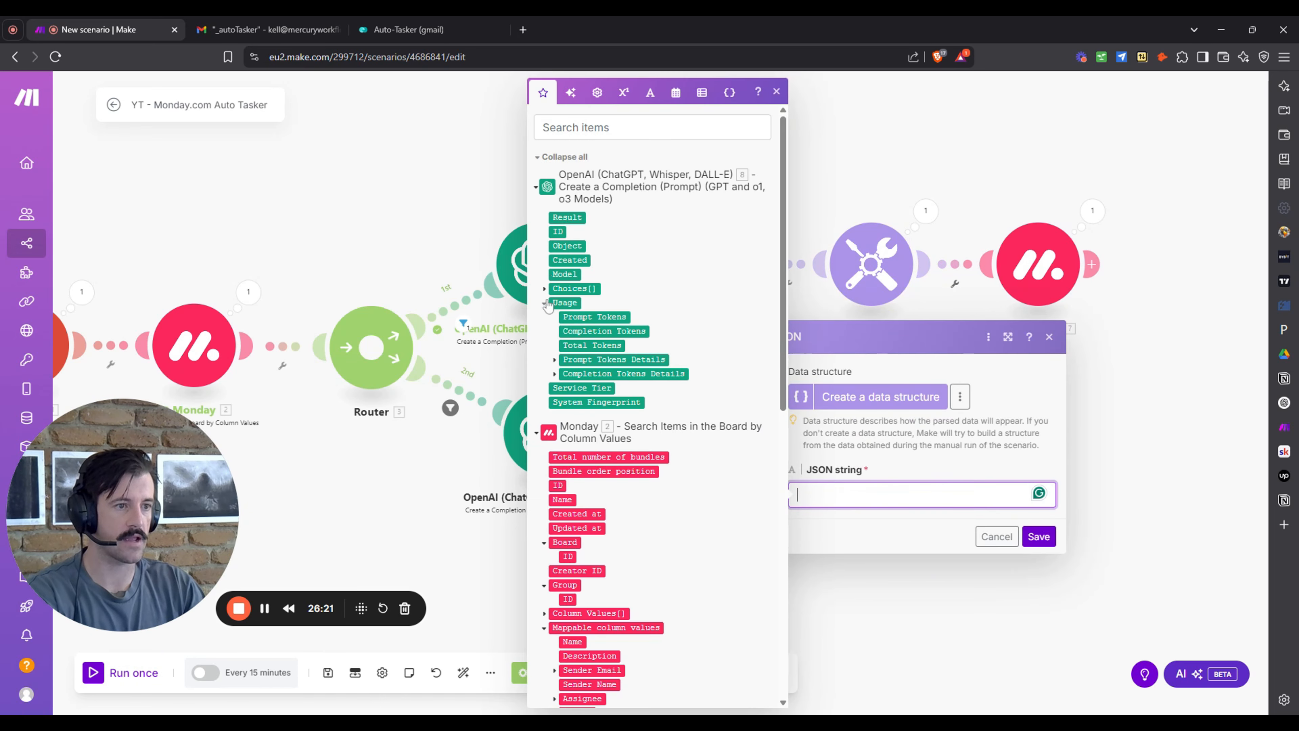
{"action": "left_click", "coordinate": [544, 288]}
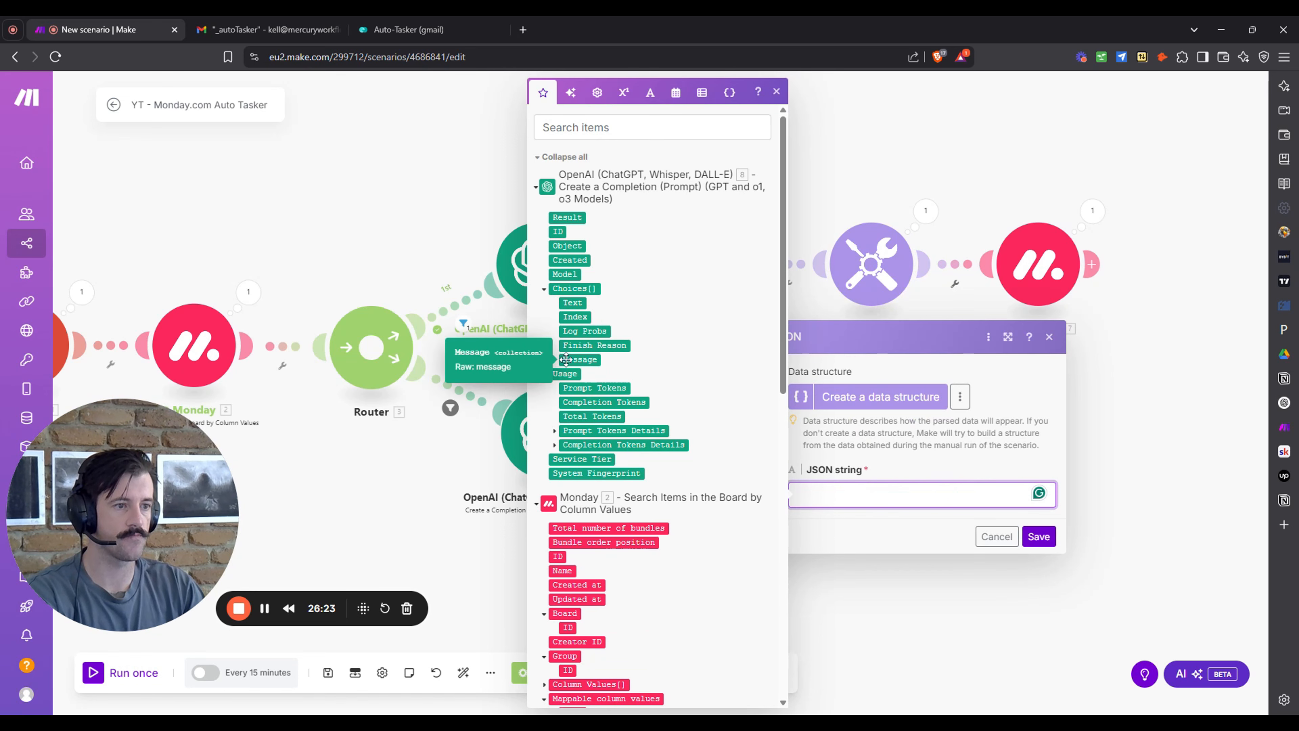
{"action": "left_click", "coordinate": [555, 361]}
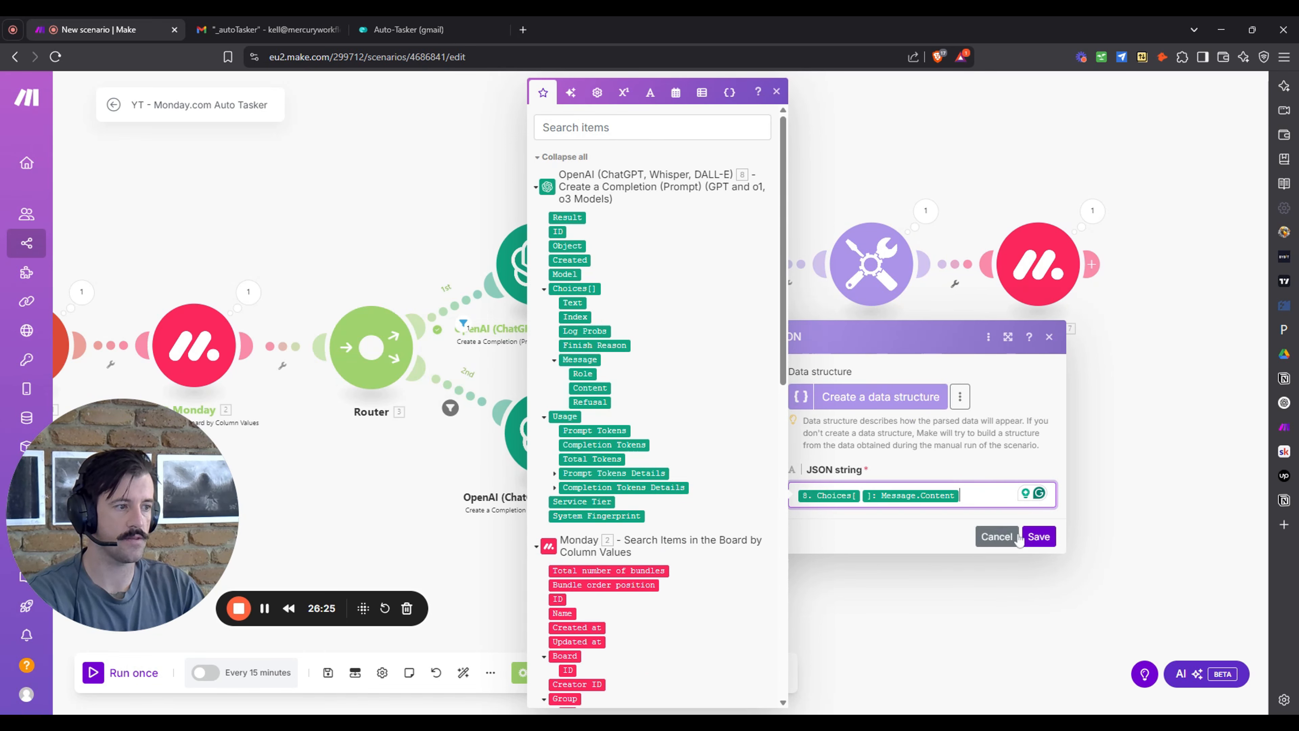
{"action": "left_click", "coordinate": [1039, 537]}
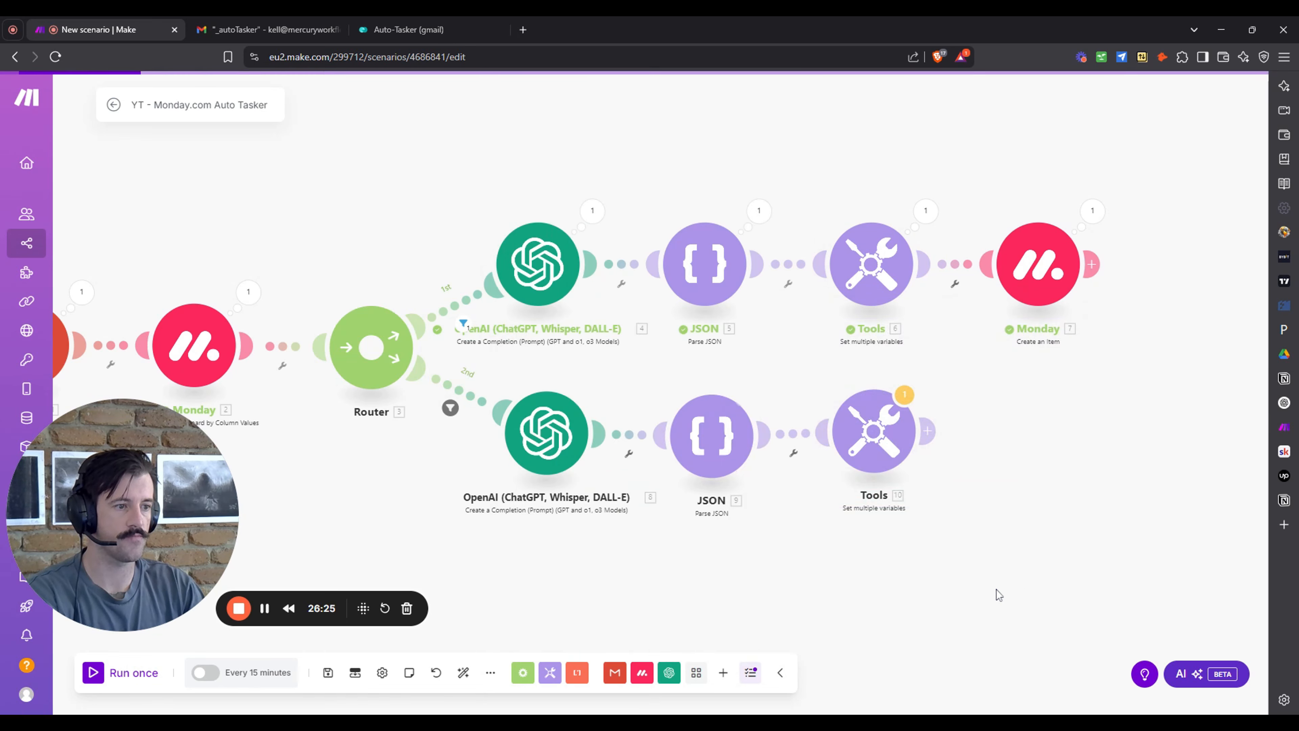
Clear the Task Title and Task Description values in the second route's Set multiple variables module and save it.
{"action": "left_click", "coordinate": [872, 435]}
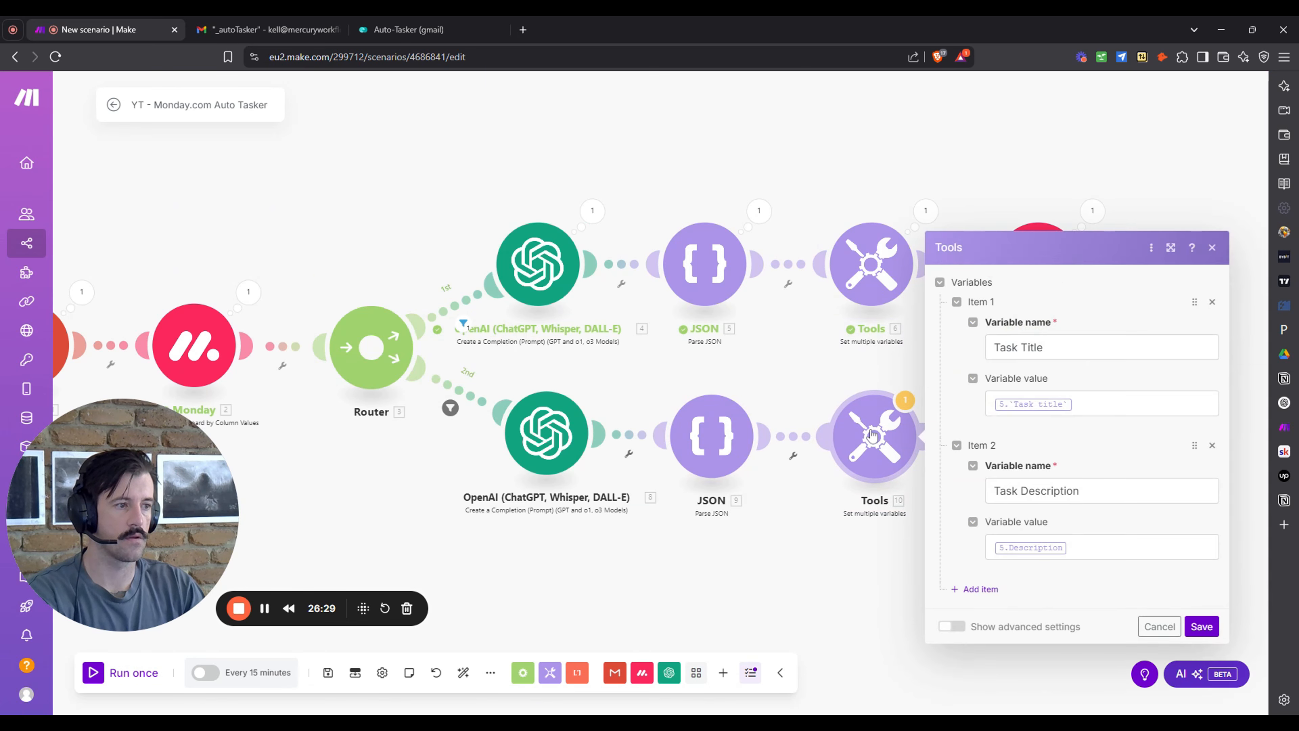
{"action": "left_click", "coordinate": [1131, 398]}
{"action": "key", "text": "BackSpace"}
{"action": "key", "text": "BackSpace"}
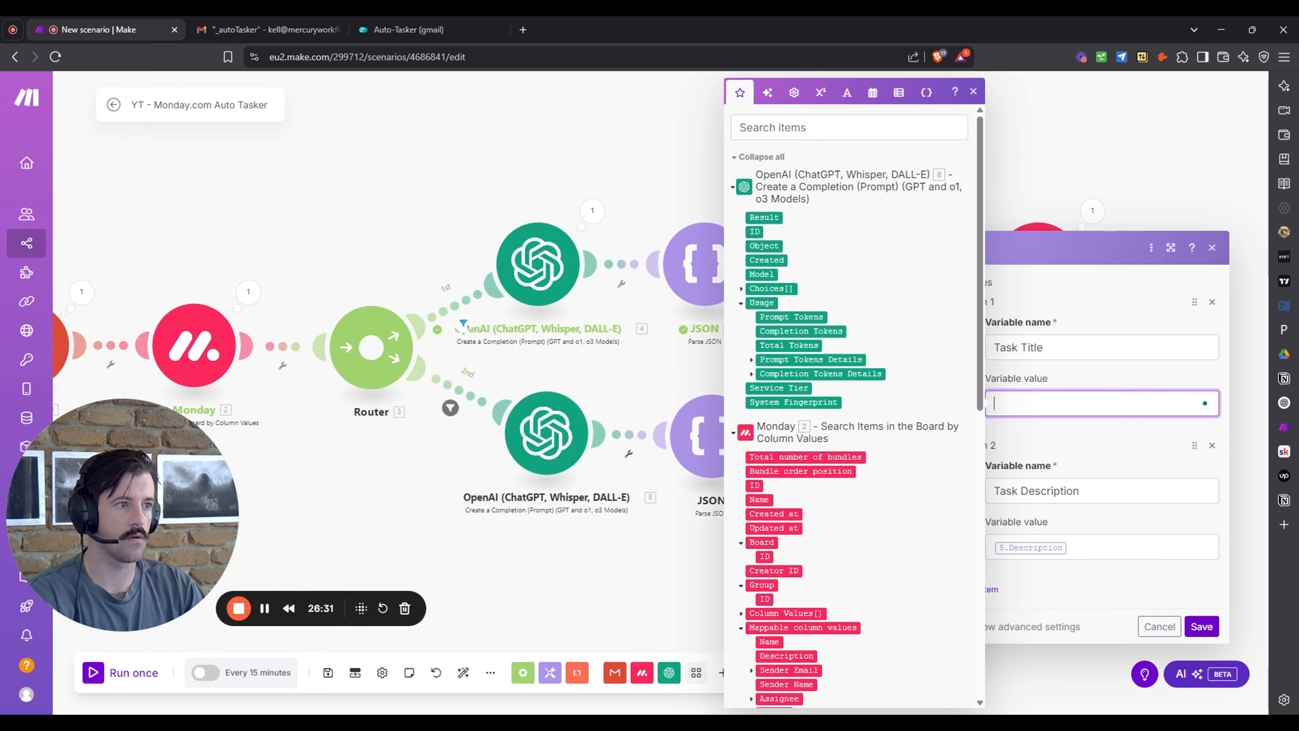
{"action": "left_click", "coordinate": [1106, 537]}
{"action": "key", "text": "BackSpace"}
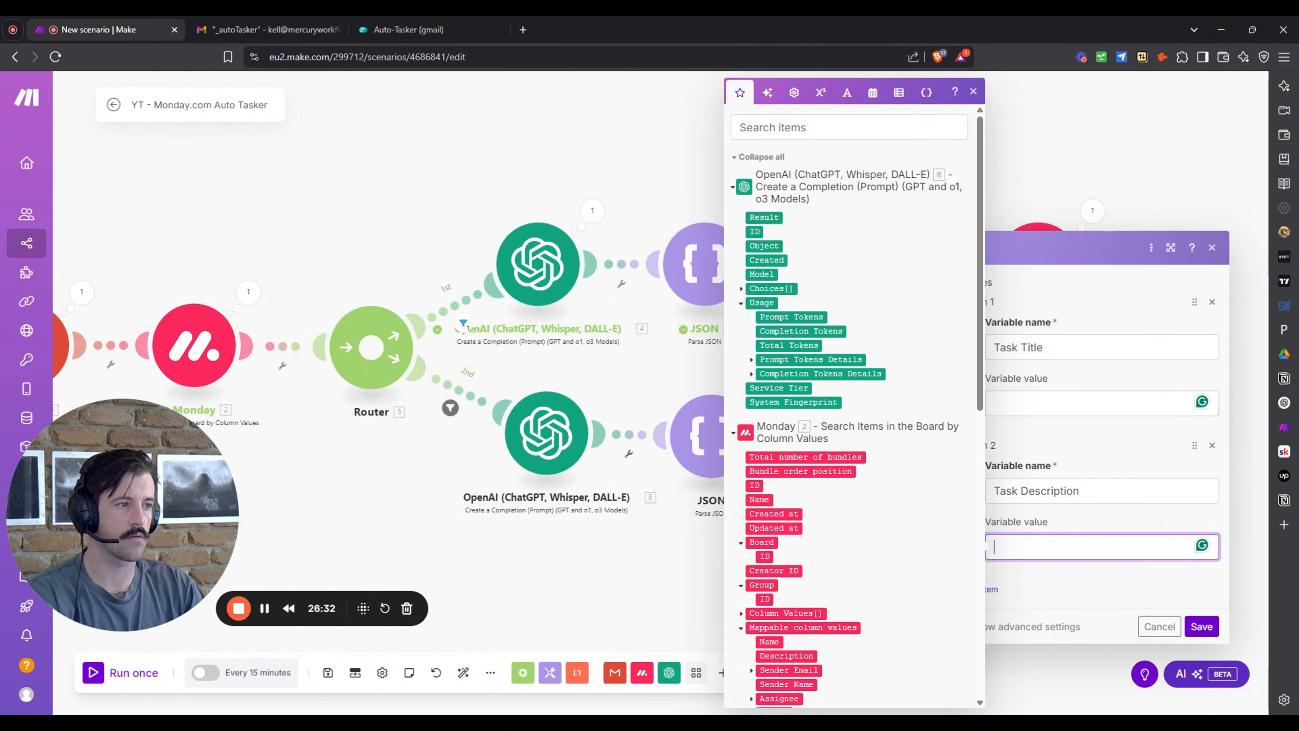
{"action": "left_click", "coordinate": [1142, 143]}
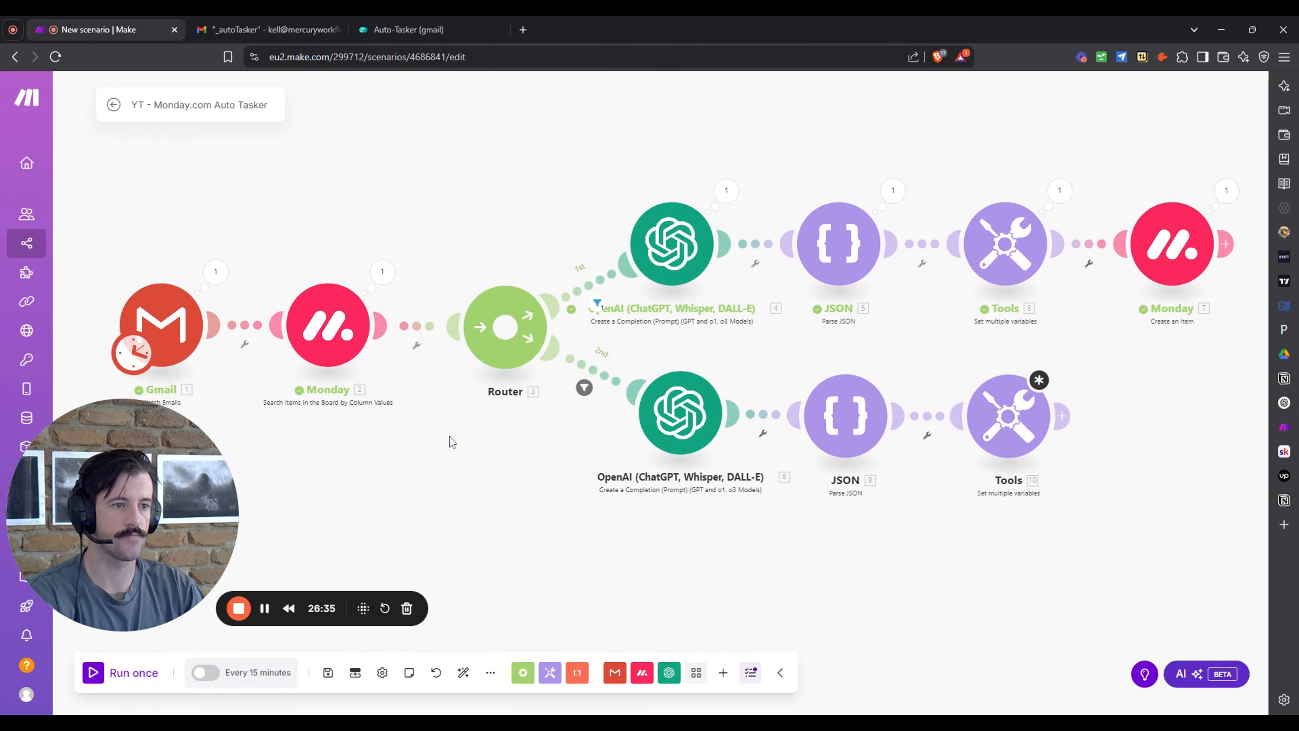
{"action": "left_click", "coordinate": [128, 675]}
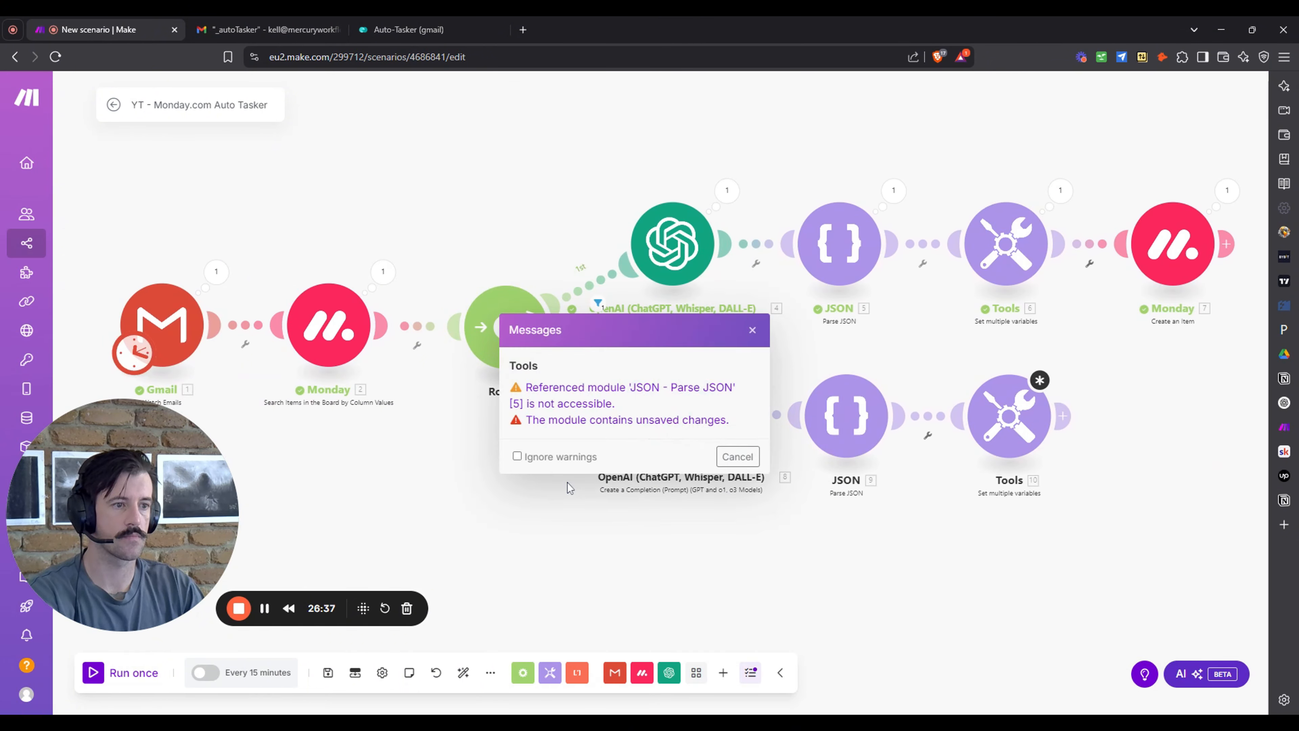
{"action": "left_click", "coordinate": [975, 430]}
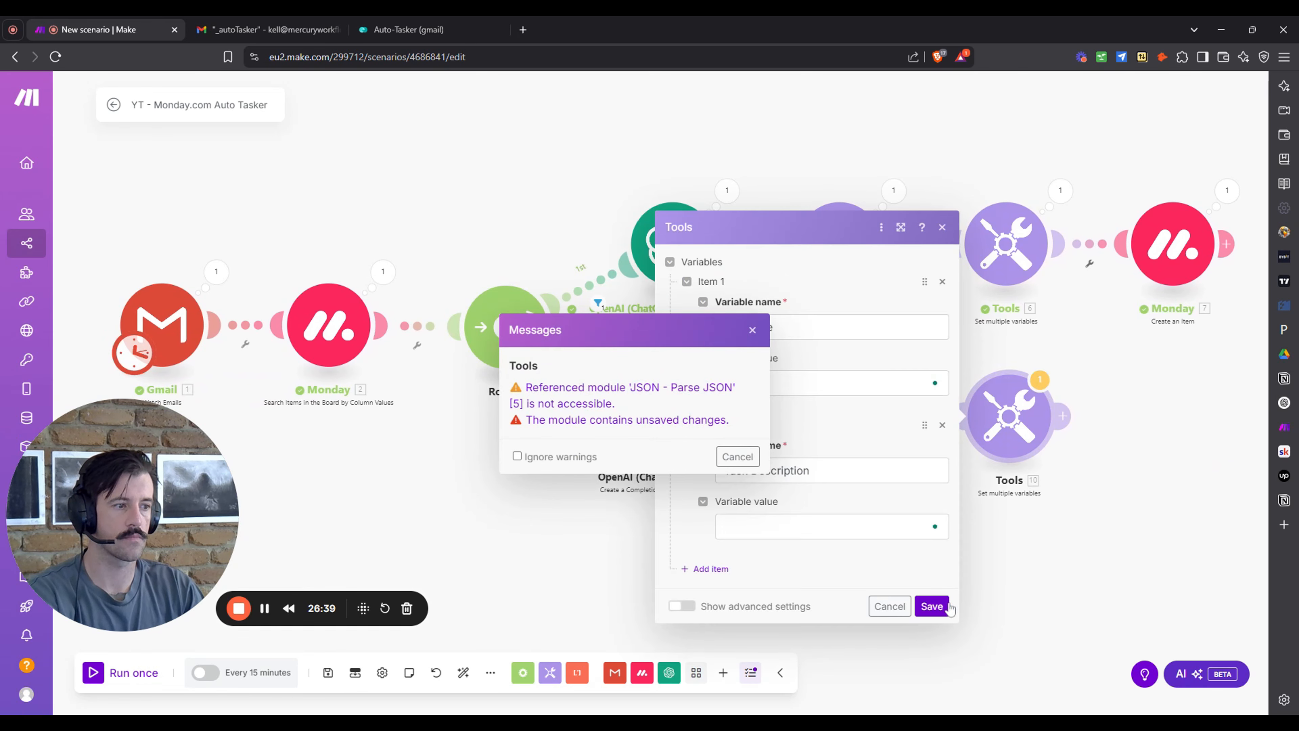
{"action": "left_click", "coordinate": [931, 606]}
{"action": "left_click", "coordinate": [753, 329]}
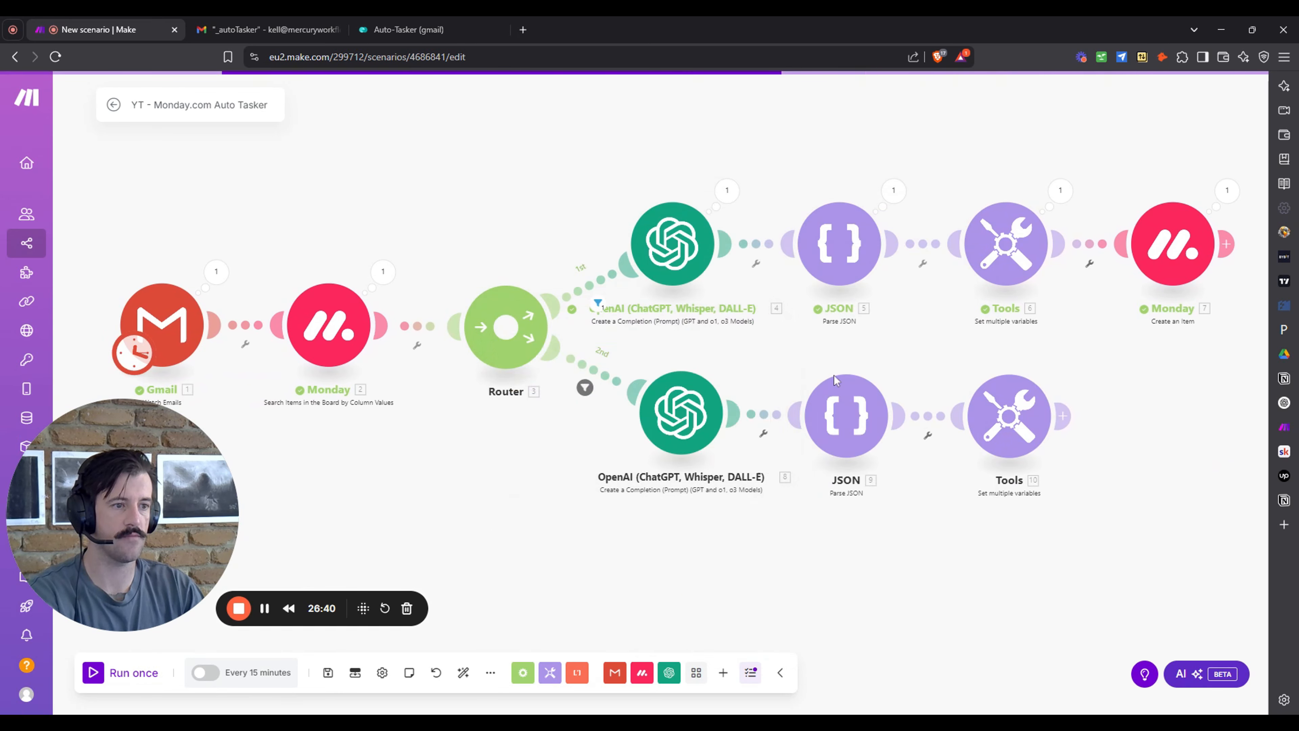
Run the scenario once and save "Select the first email" as the Gmail trigger's starting point.
{"action": "left_click", "coordinate": [104, 675]}
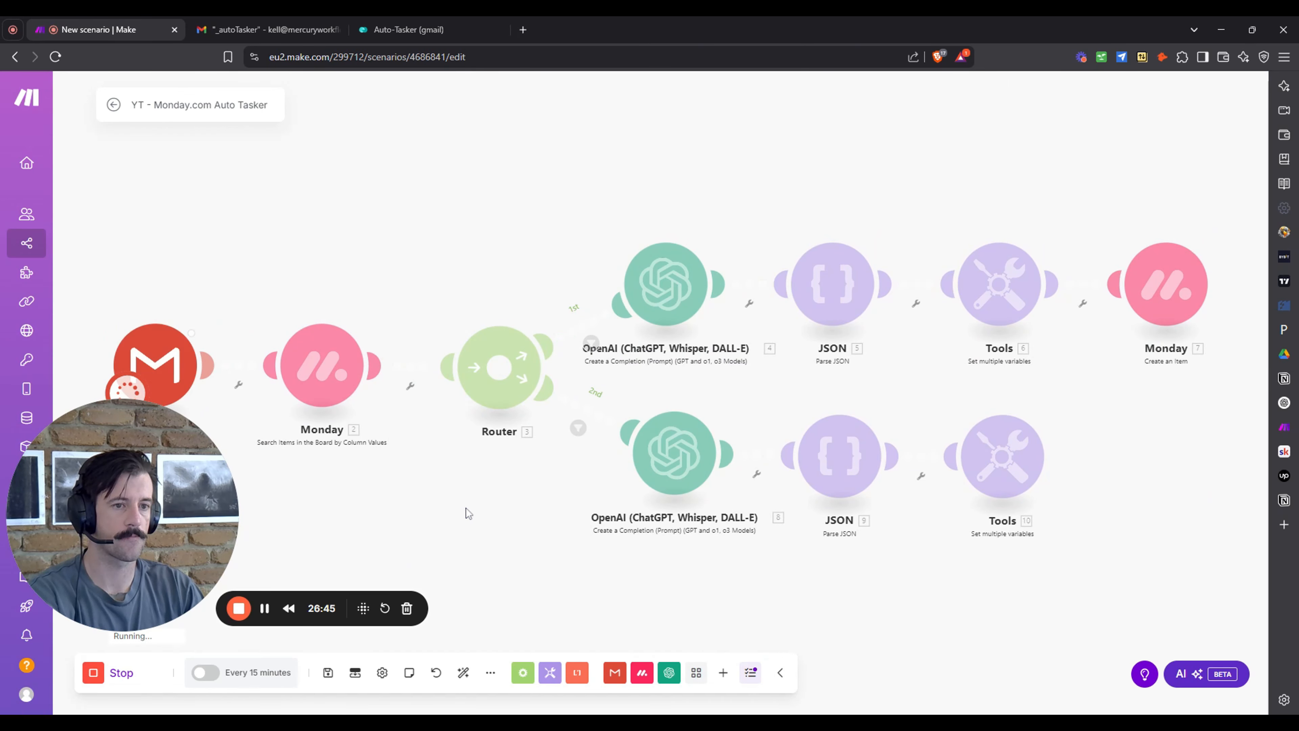
{"action": "left_click", "coordinate": [210, 311]}
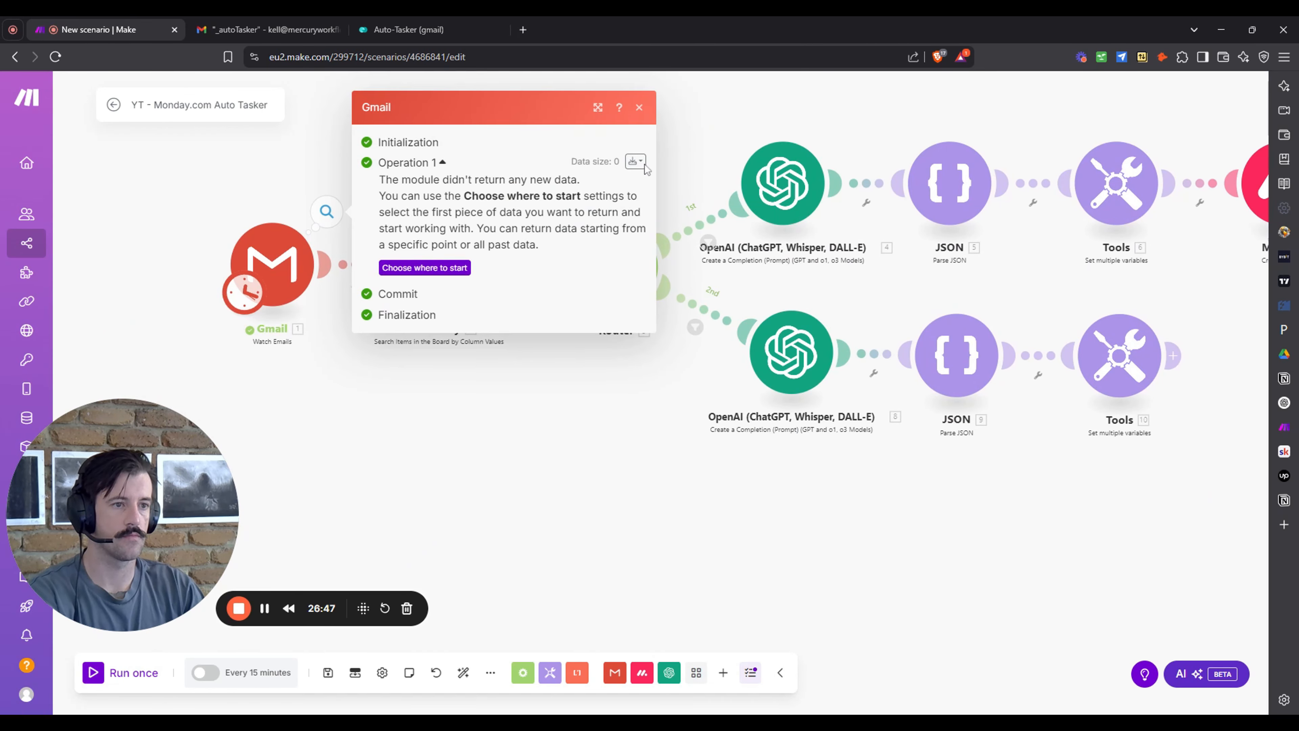
{"action": "left_click", "coordinate": [424, 267]}
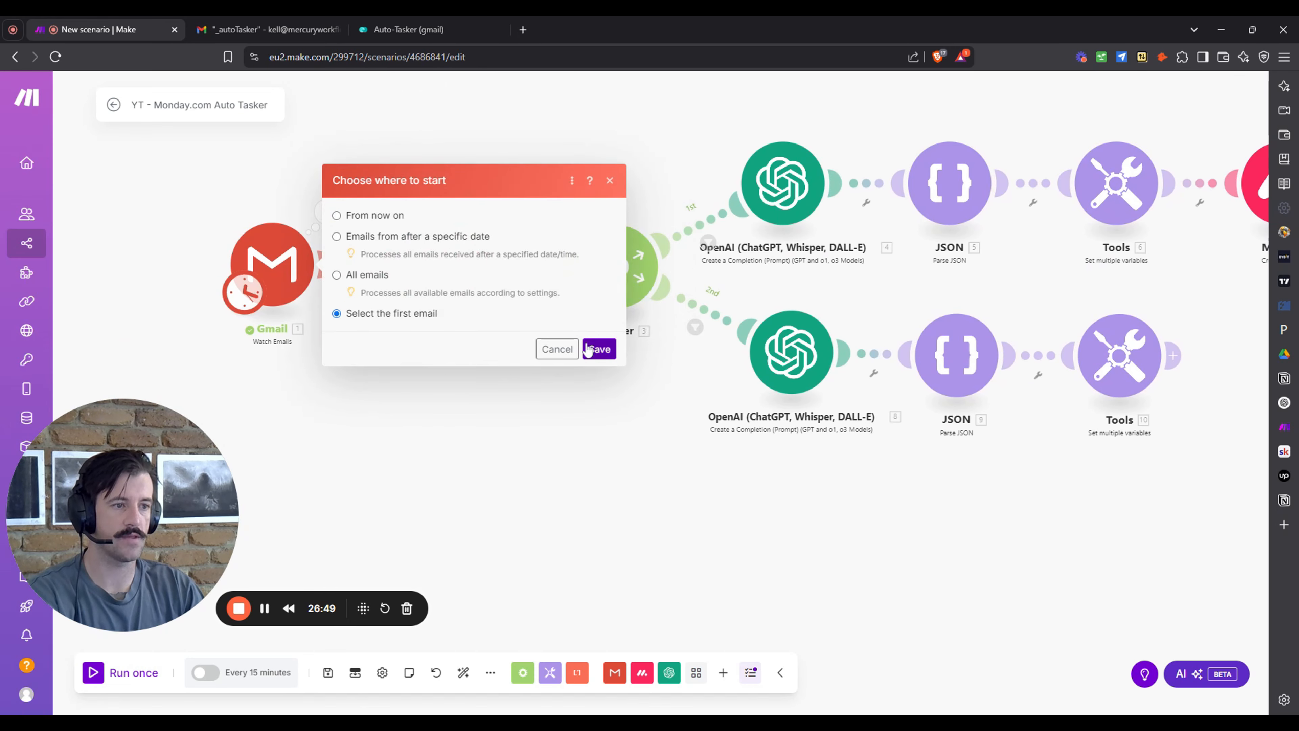
{"action": "left_click", "coordinate": [597, 349]}
{"action": "left_click_drag", "start_coordinate": [649, 476], "coordinate": [554, 444]}
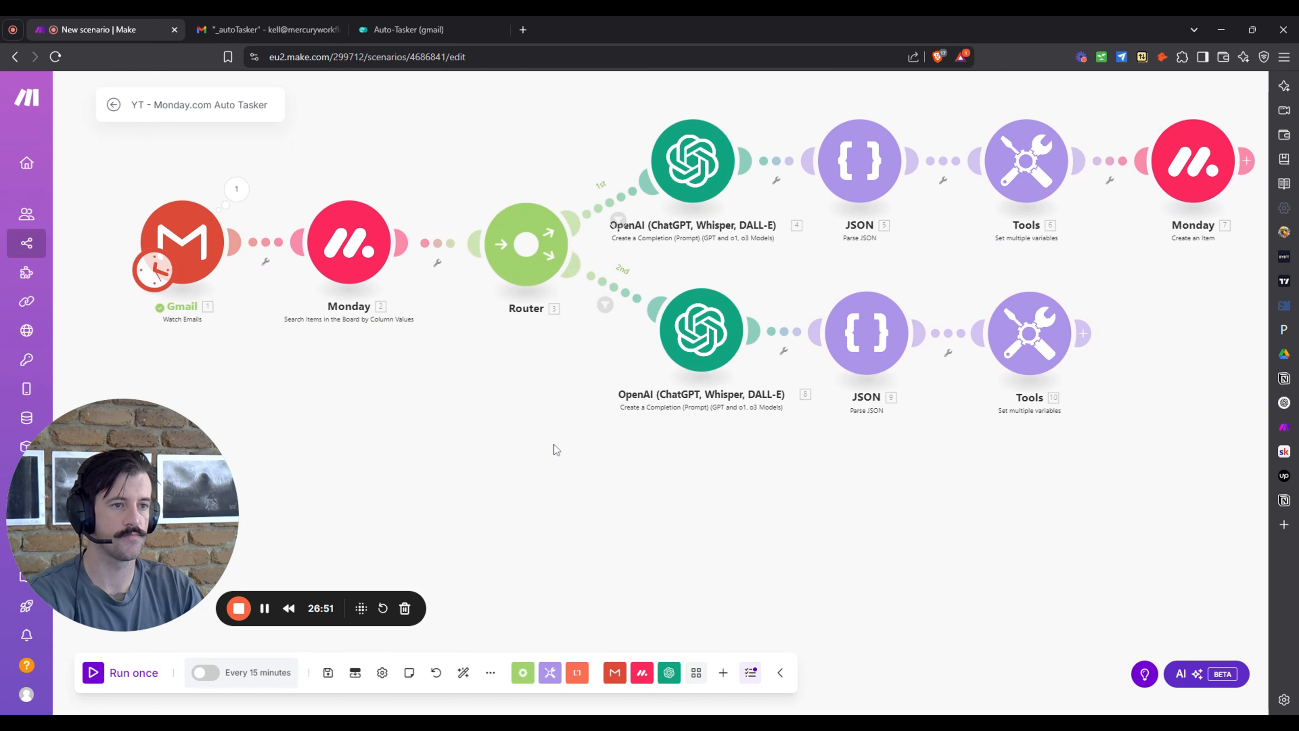
Rerun the scenario and set the Gmail trigger's starting point to "Select the first email" again.
{"action": "left_click", "coordinate": [135, 667]}
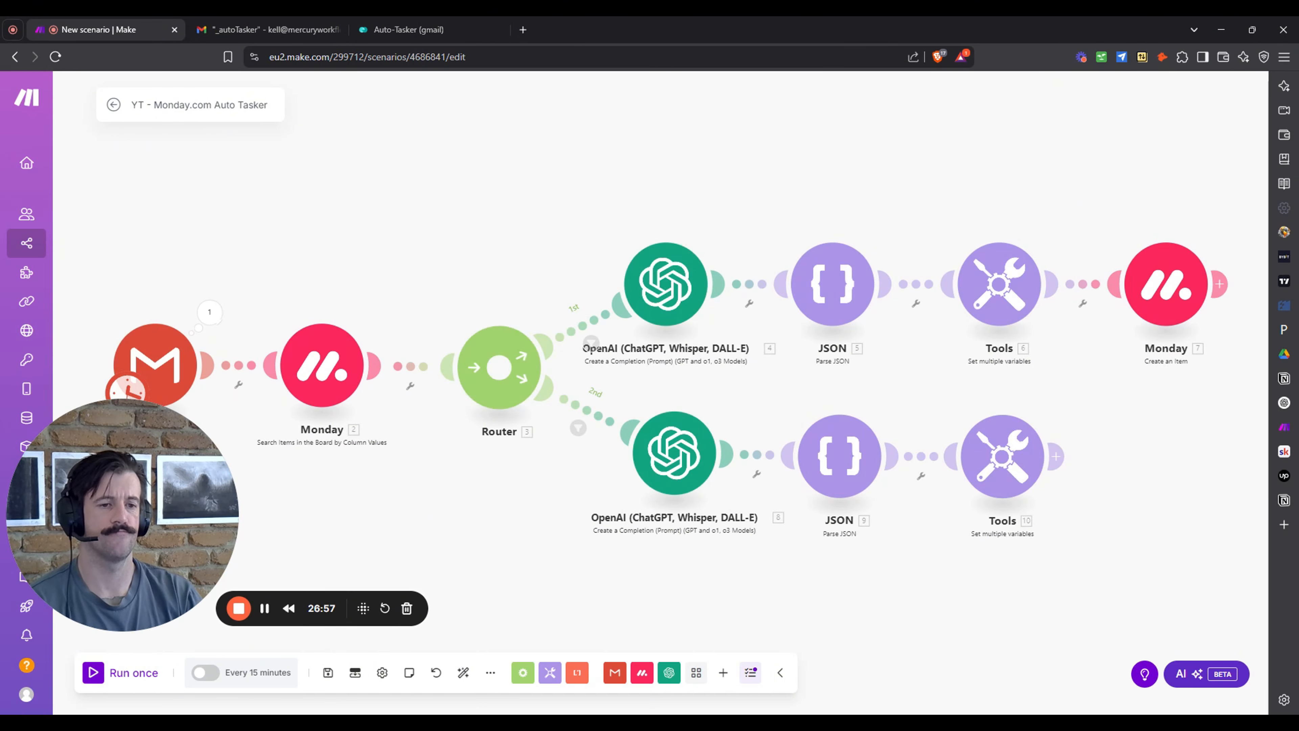
{"action": "left_click", "coordinate": [283, 237]}
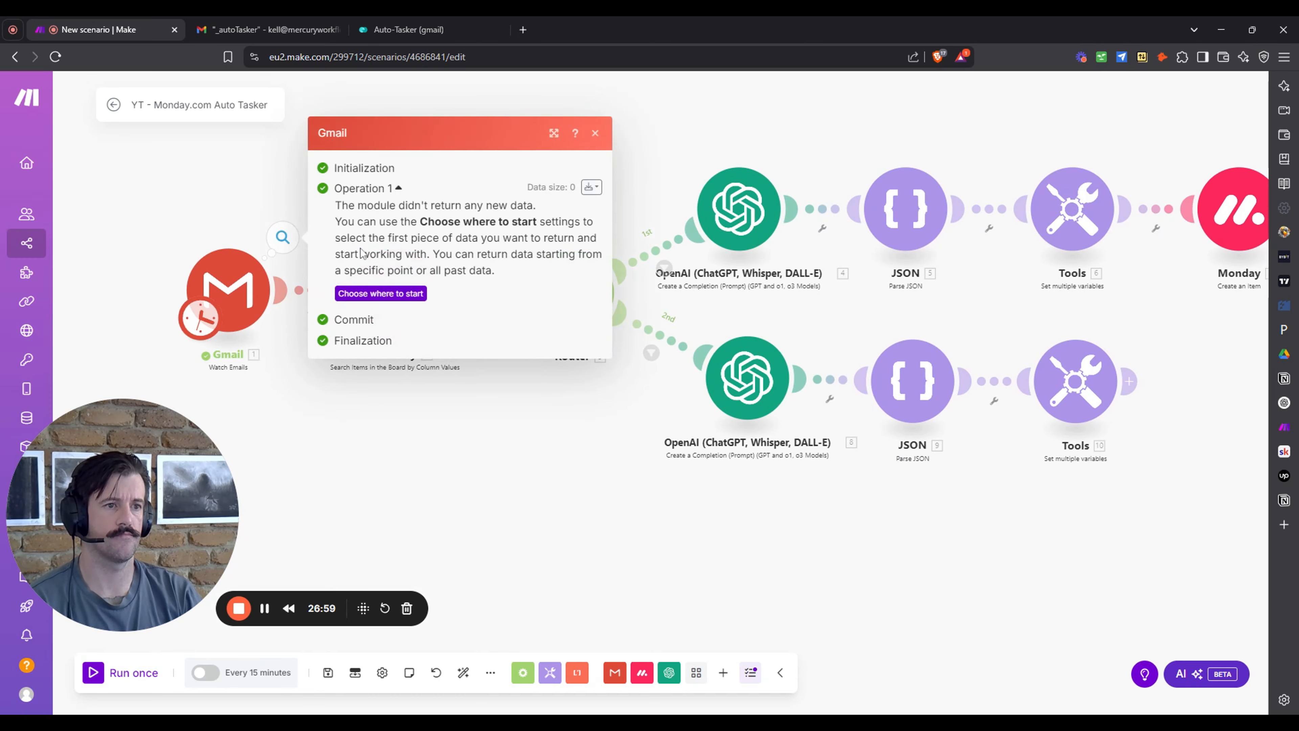
{"action": "left_click", "coordinate": [381, 294]}
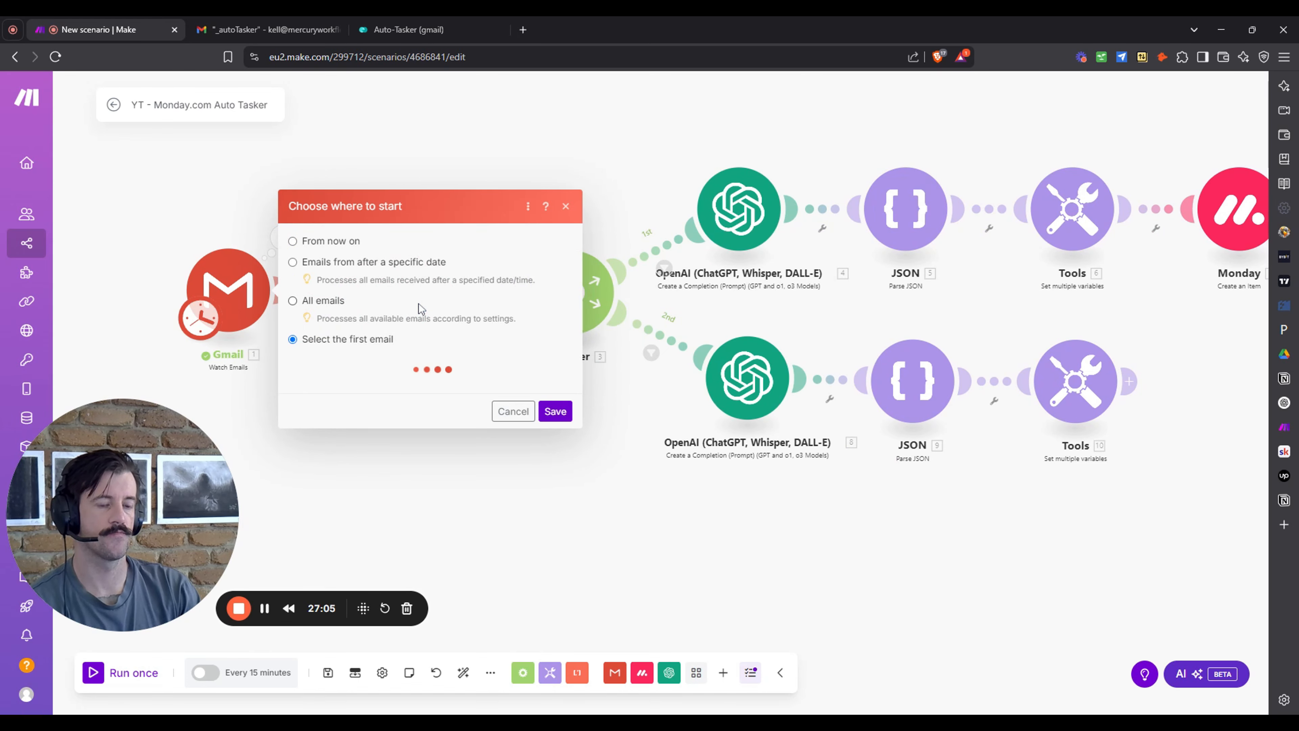
{"action": "left_click", "coordinate": [559, 406]}
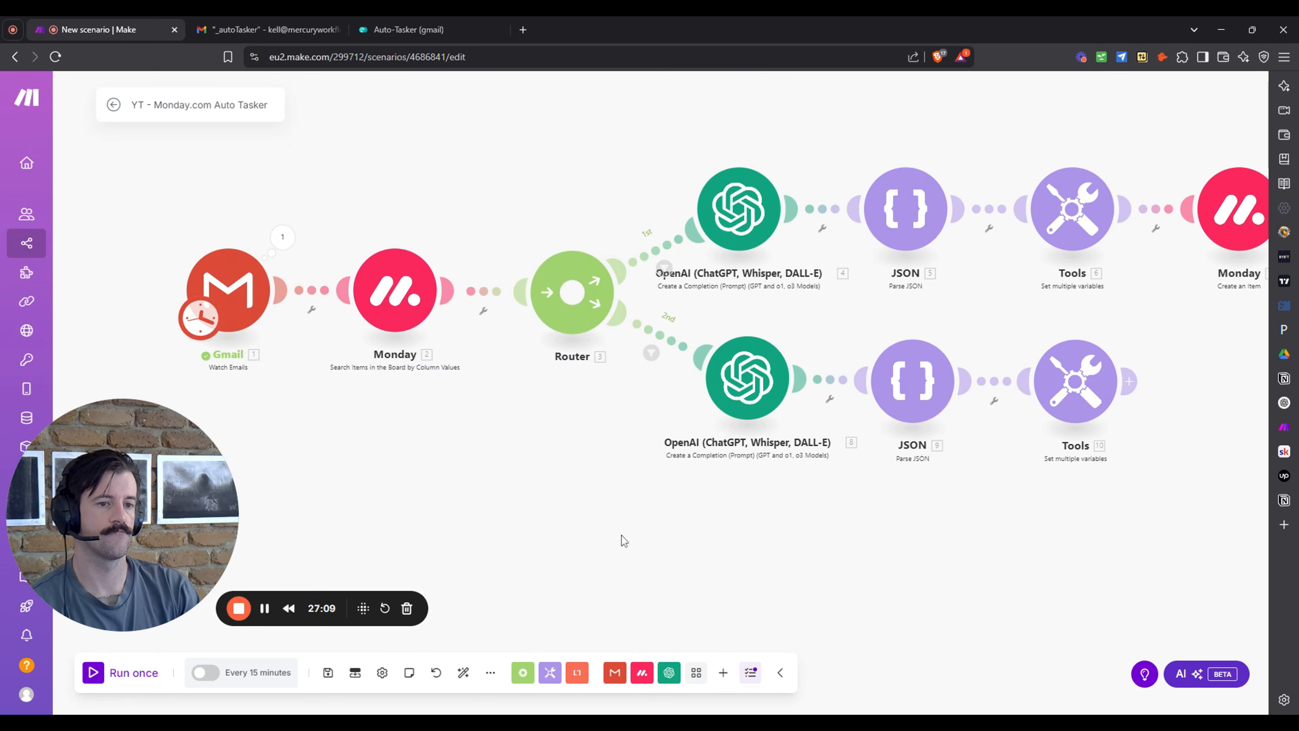
{"action": "left_click_drag", "start_coordinate": [692, 546], "coordinate": [665, 540]}
{"action": "left_click_drag", "start_coordinate": [174, 496], "coordinate": [175, 490]}
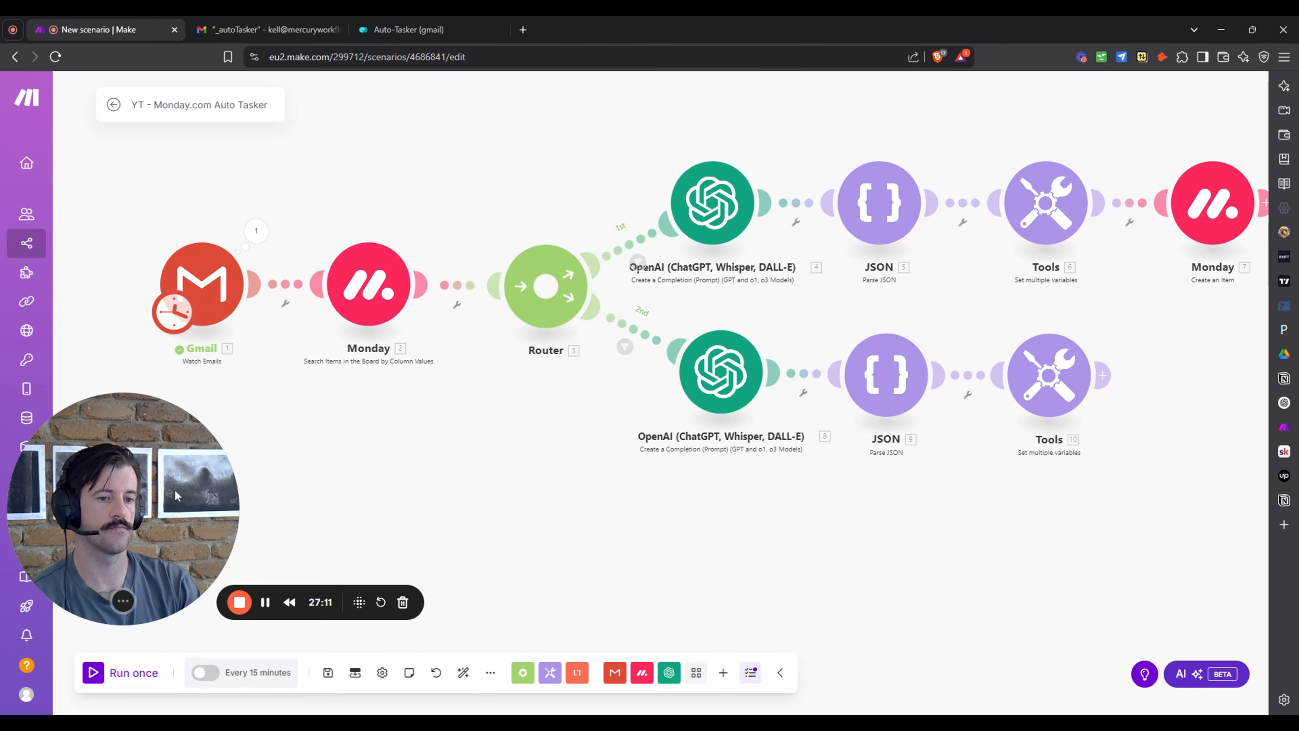
Run the scenario once more, check the Auto-Tasker (gmail) board in monday.com and return to Make.
{"action": "left_click", "coordinate": [132, 673]}
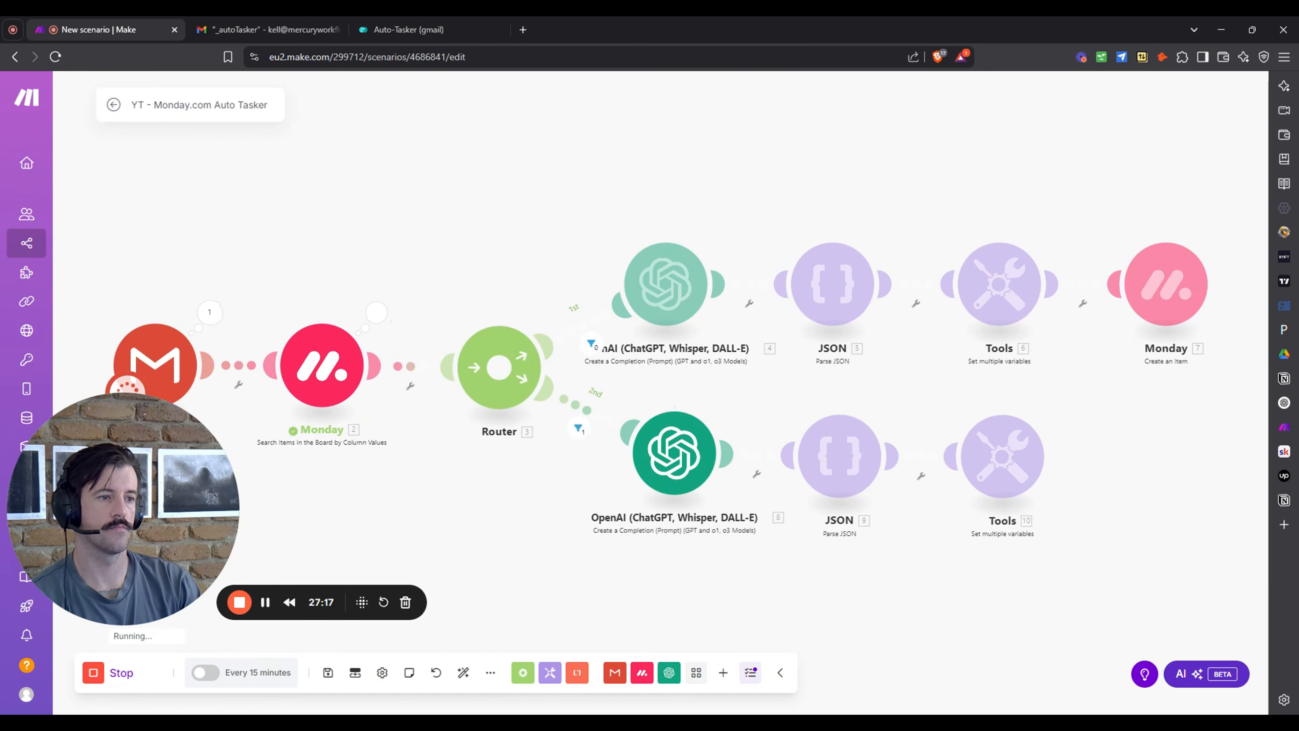
{"action": "scroll", "coordinate": [893, 581], "scroll_direction": "down", "scroll_amount": 3}
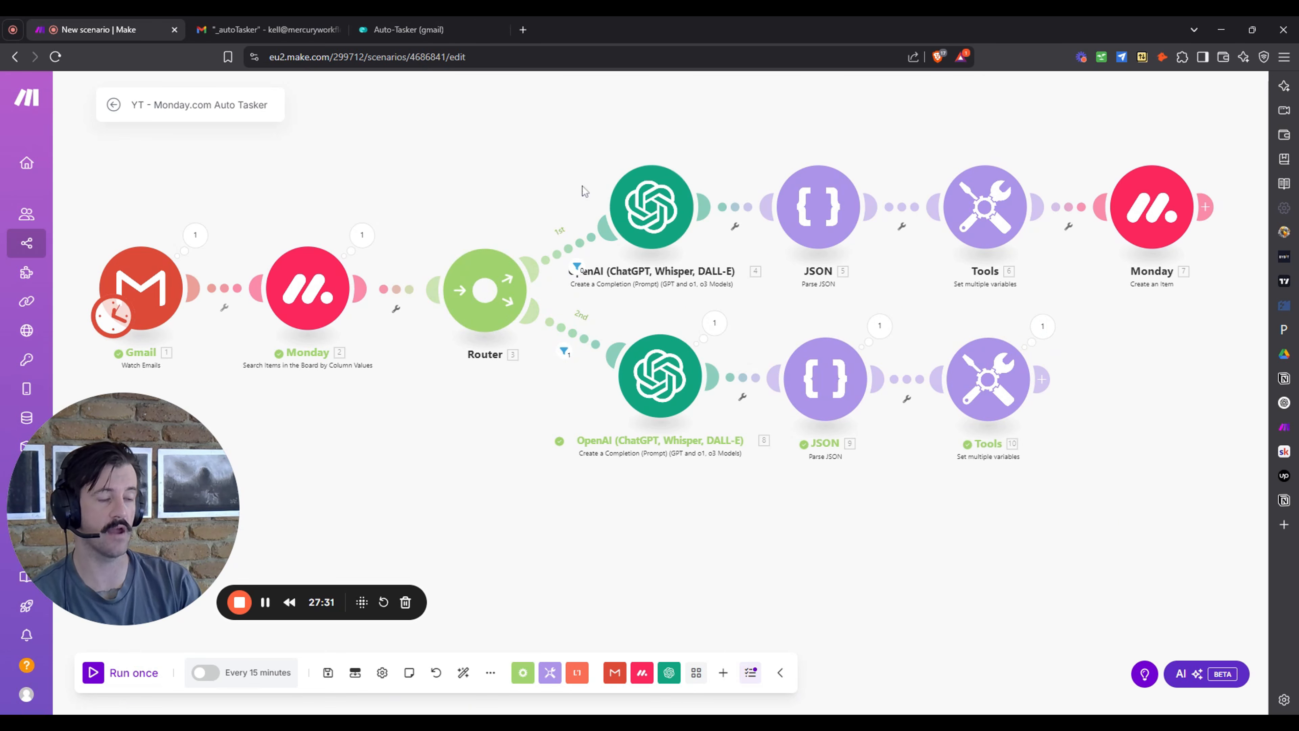
{"action": "left_click", "coordinate": [440, 28]}
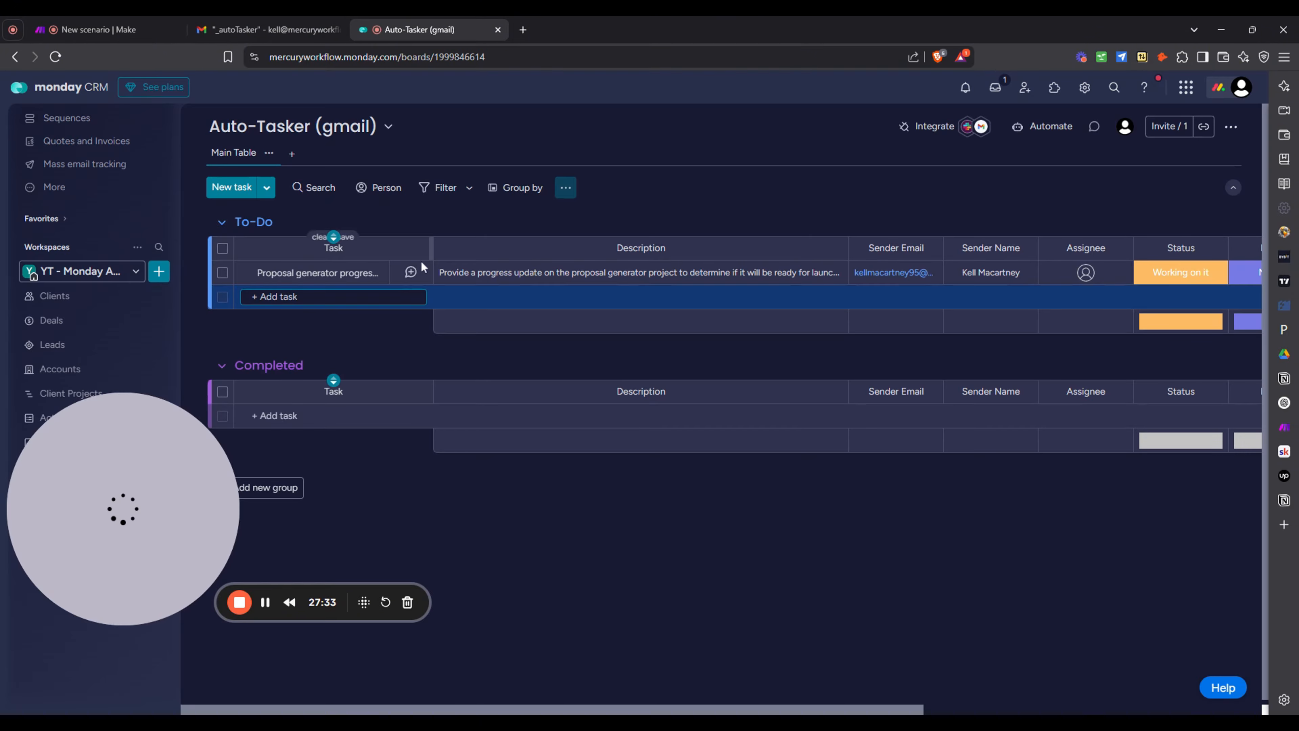
{"action": "left_click", "coordinate": [118, 29]}
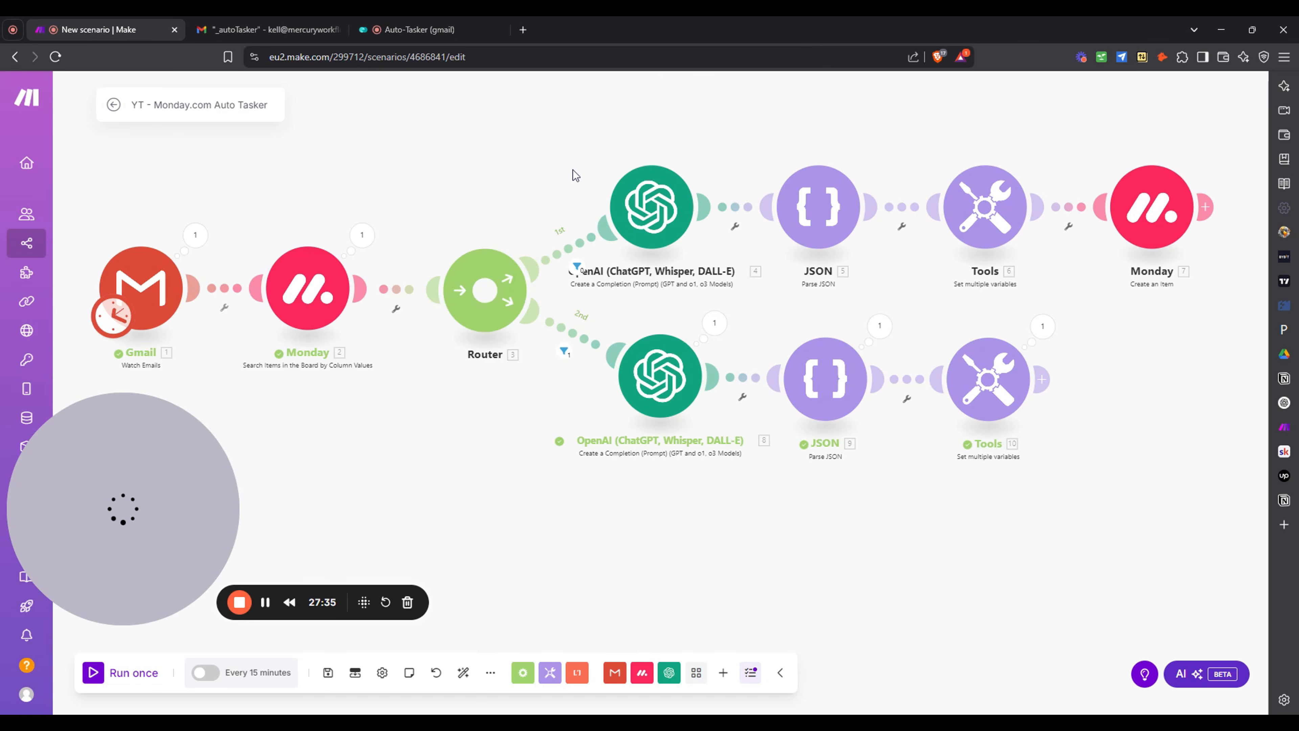
Map Task Title and Task Description in the second route's variables module to its Parse JSON Task title and Description, and save.
{"action": "left_click", "coordinate": [832, 376]}
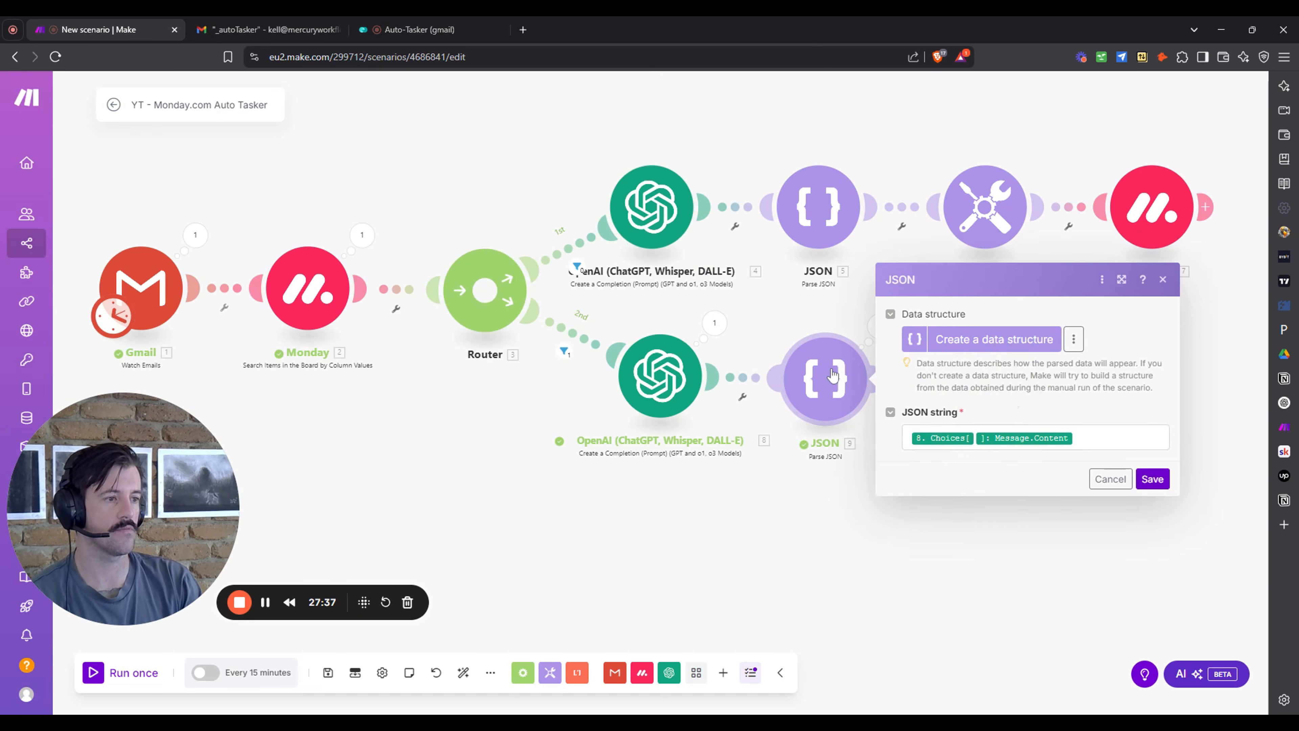
{"action": "left_click", "coordinate": [741, 291]}
{"action": "left_click", "coordinate": [1009, 367]}
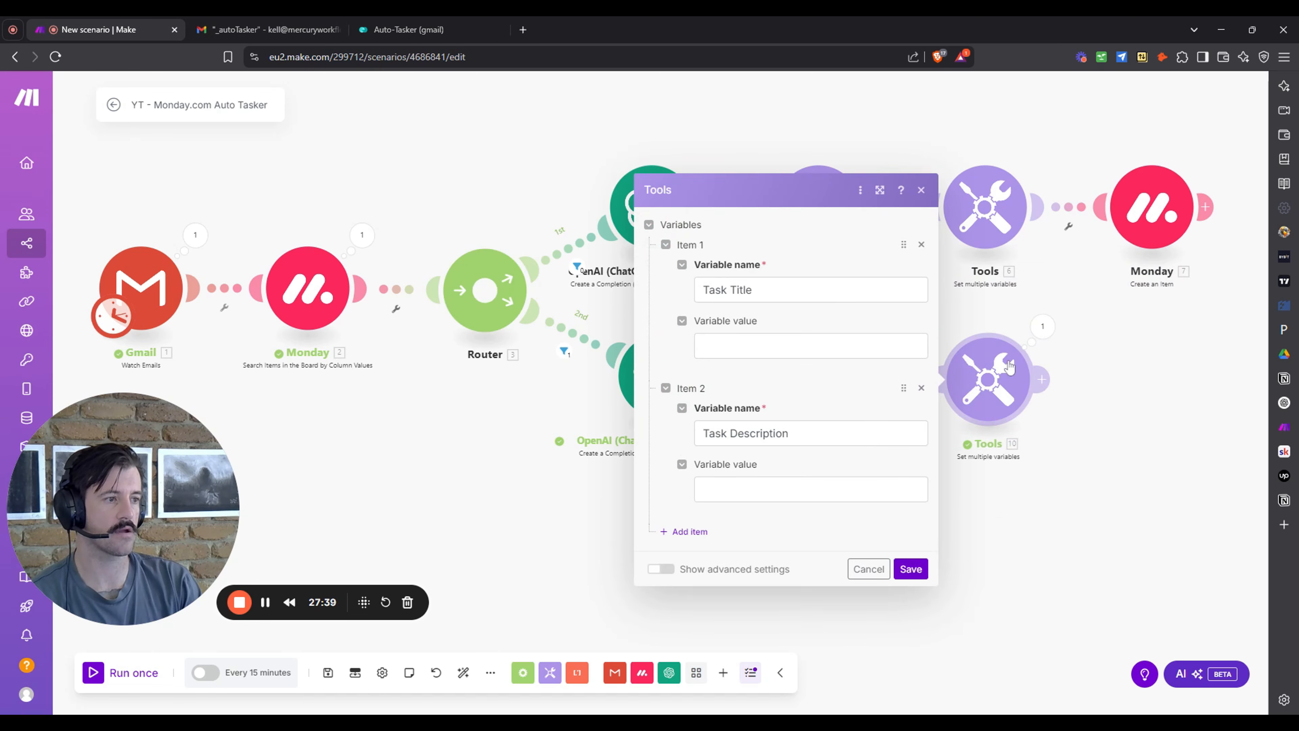
{"action": "left_click", "coordinate": [800, 345]}
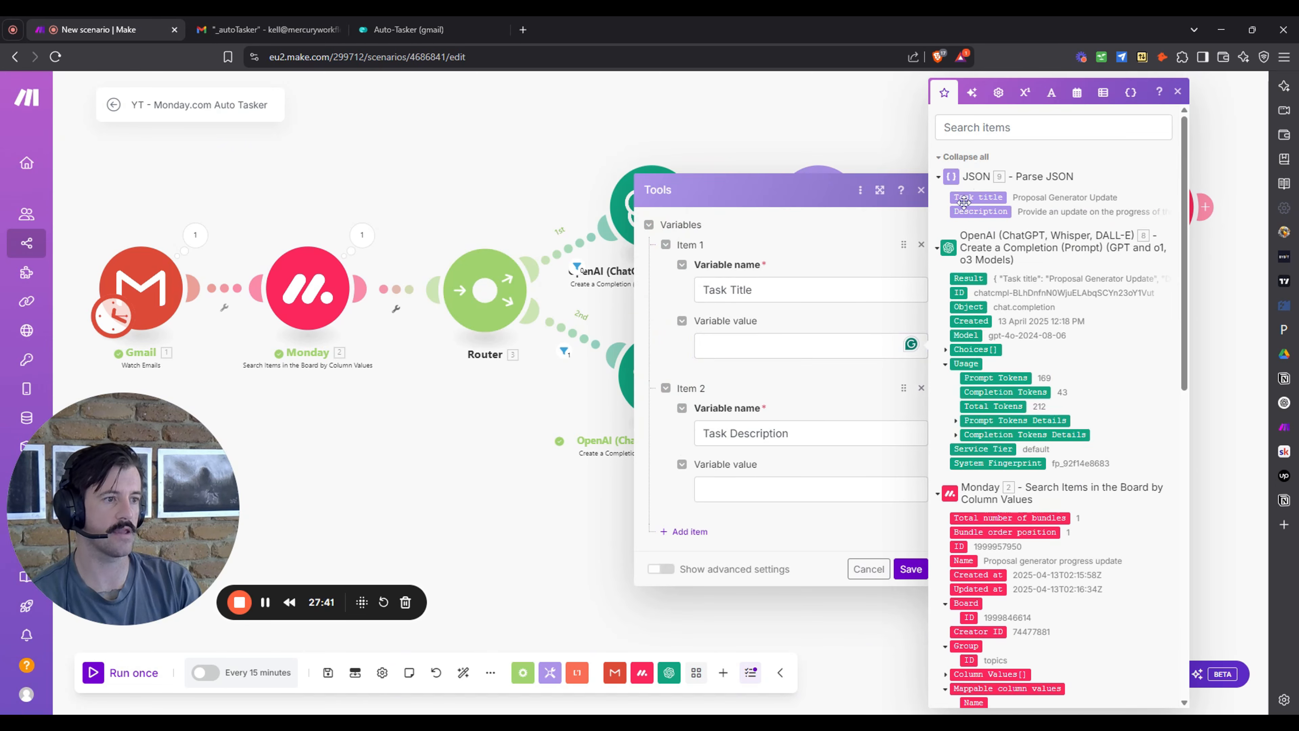
{"action": "left_click", "coordinate": [976, 197]}
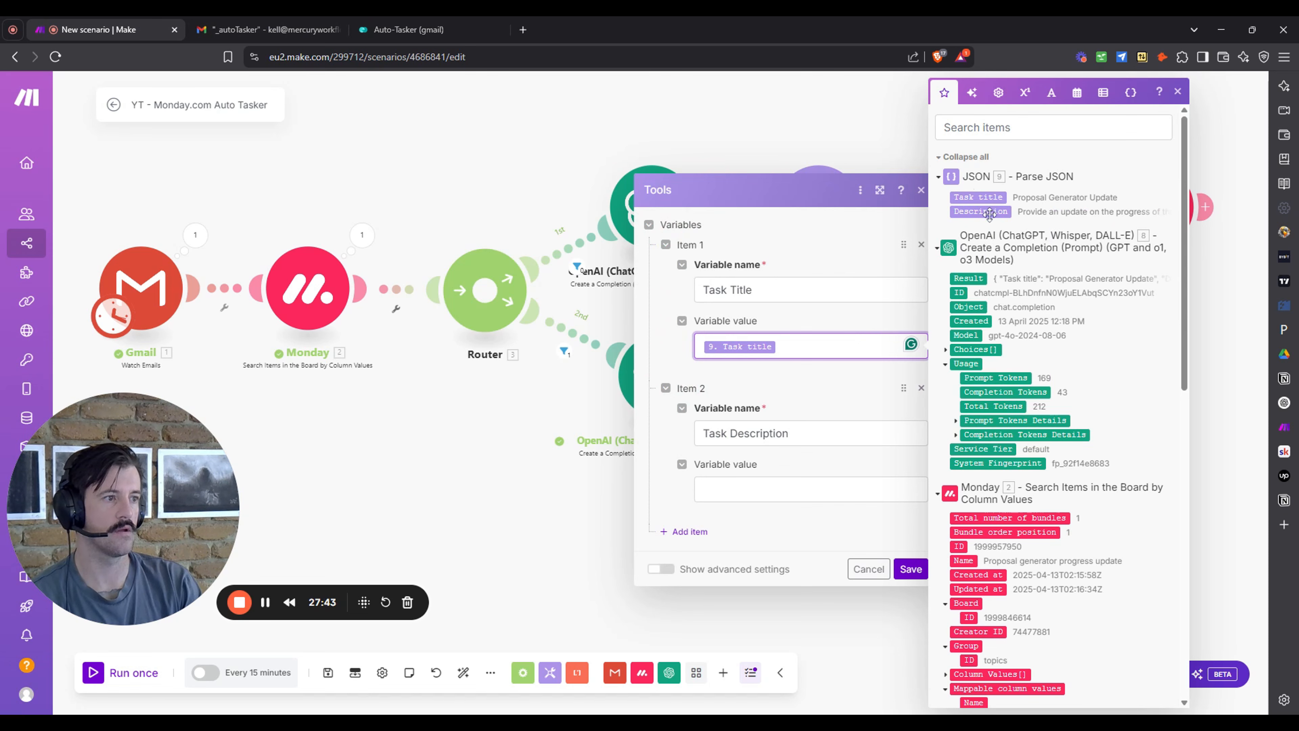
{"action": "left_click_drag", "start_coordinate": [989, 213], "coordinate": [983, 226]}
{"action": "left_click_drag", "start_coordinate": [769, 488], "coordinate": [768, 489]}
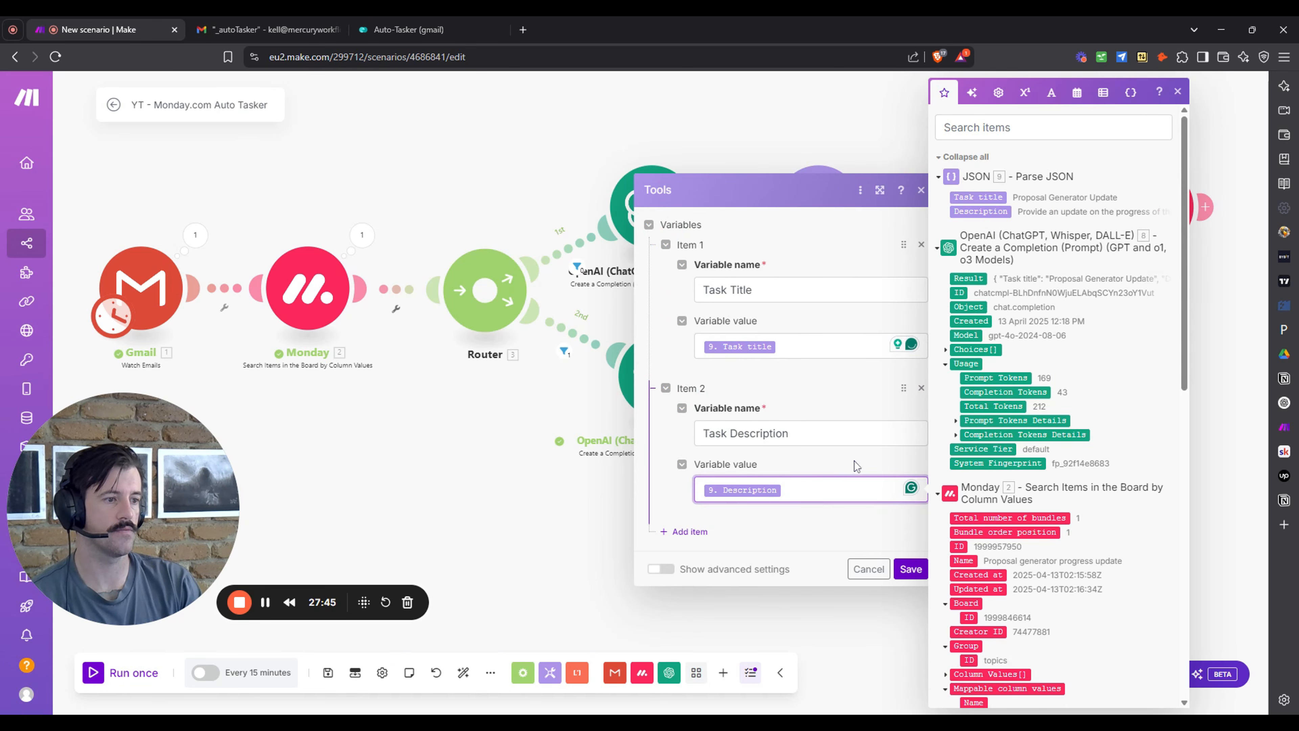
{"action": "left_click", "coordinate": [910, 569]}
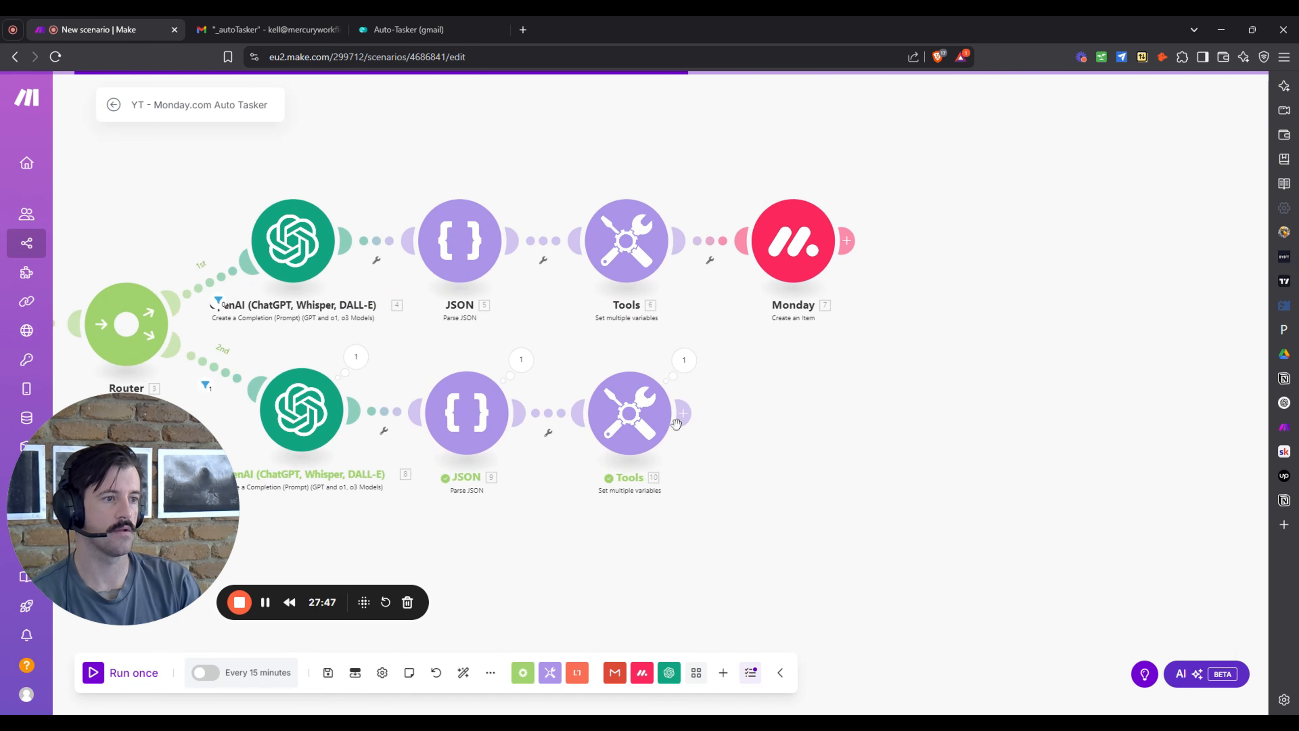
Add a Monday "Update Column Values of a Specific Item" module after the second route's variables module, using the Auto-Tasker (gmail) board.
{"action": "left_click", "coordinate": [683, 414]}
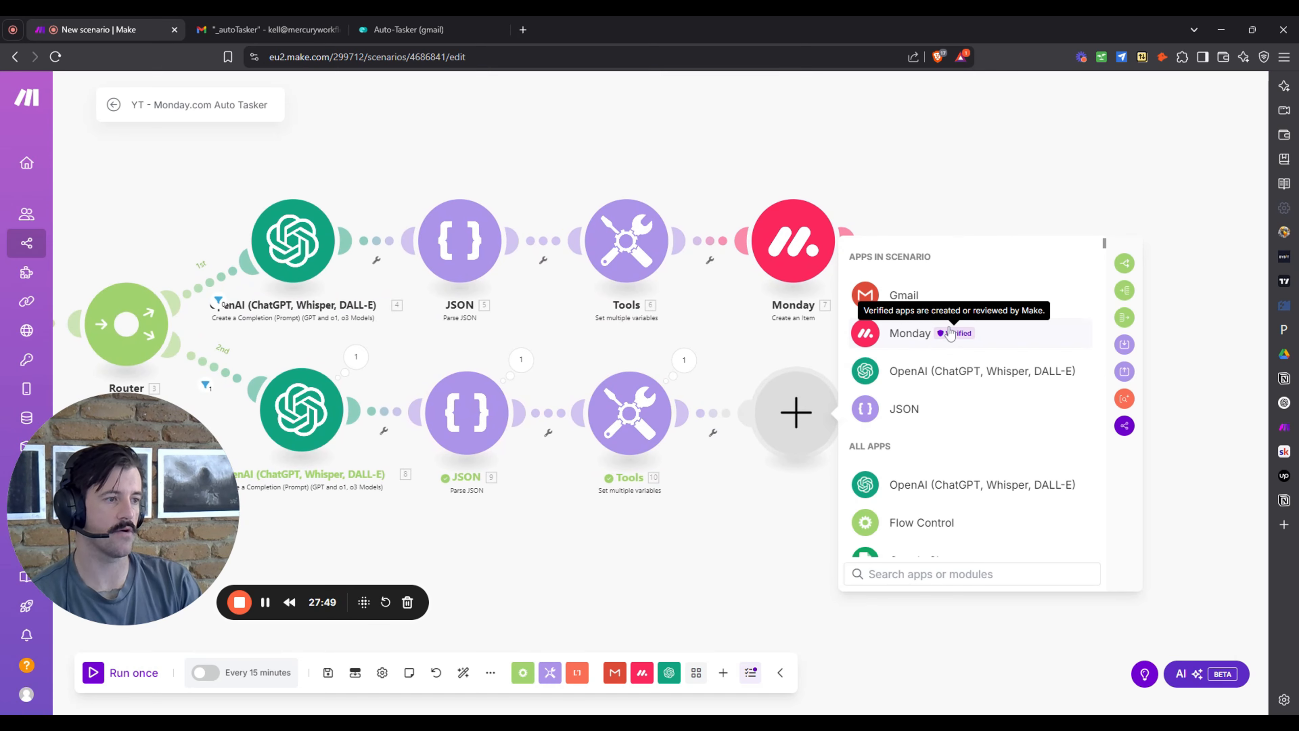
{"action": "left_click", "coordinate": [988, 335]}
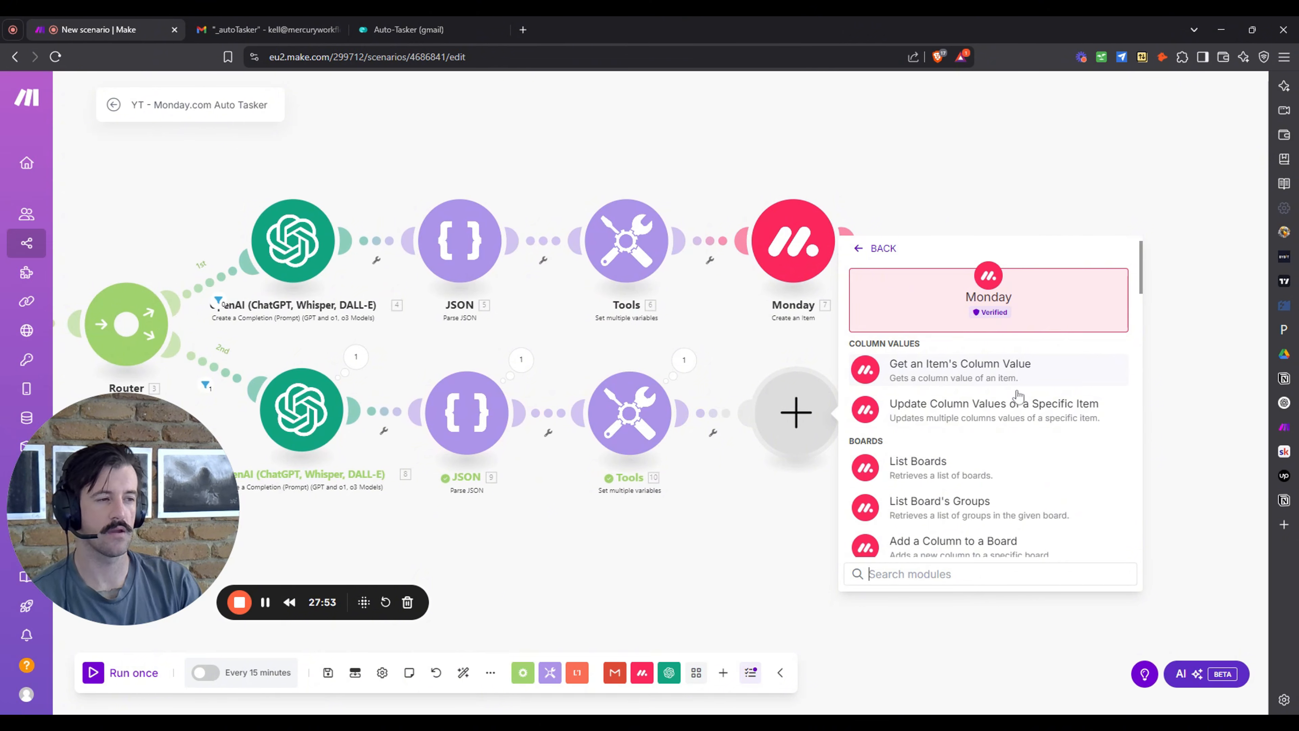
{"action": "left_click", "coordinate": [1018, 407]}
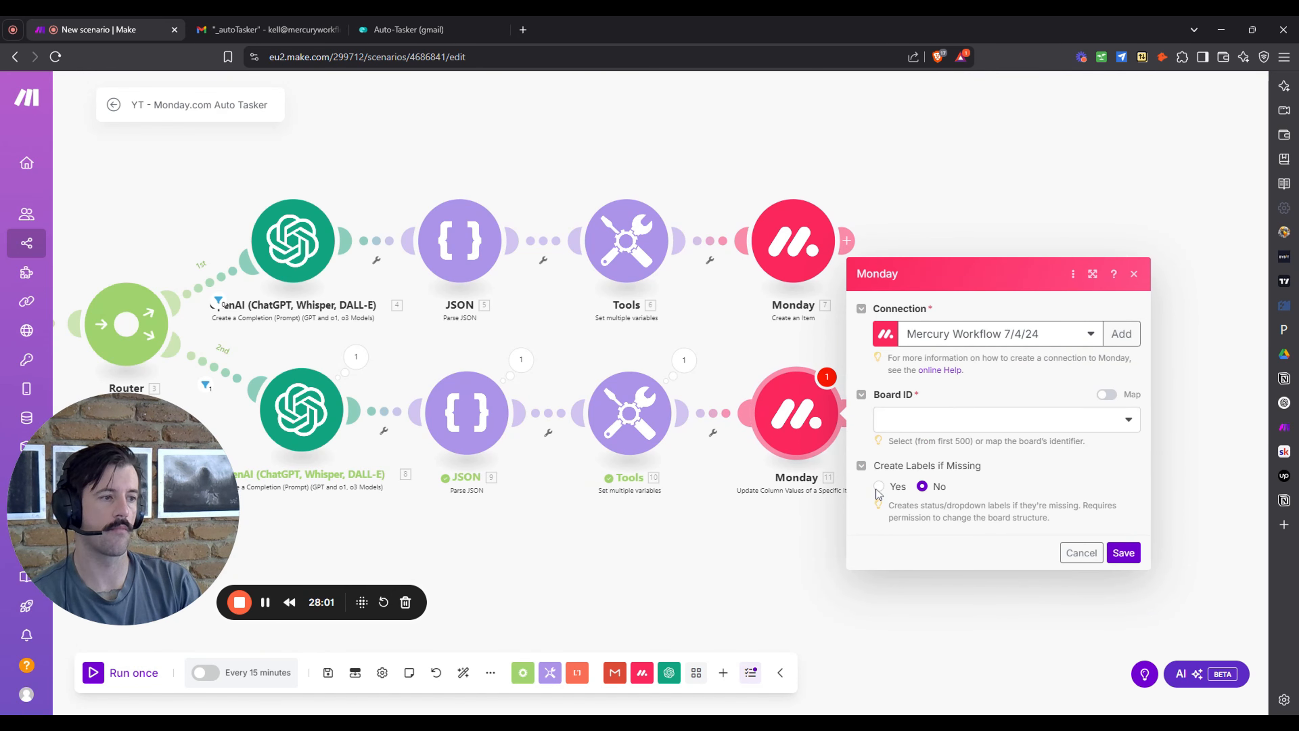
{"action": "left_click", "coordinate": [1057, 430]}
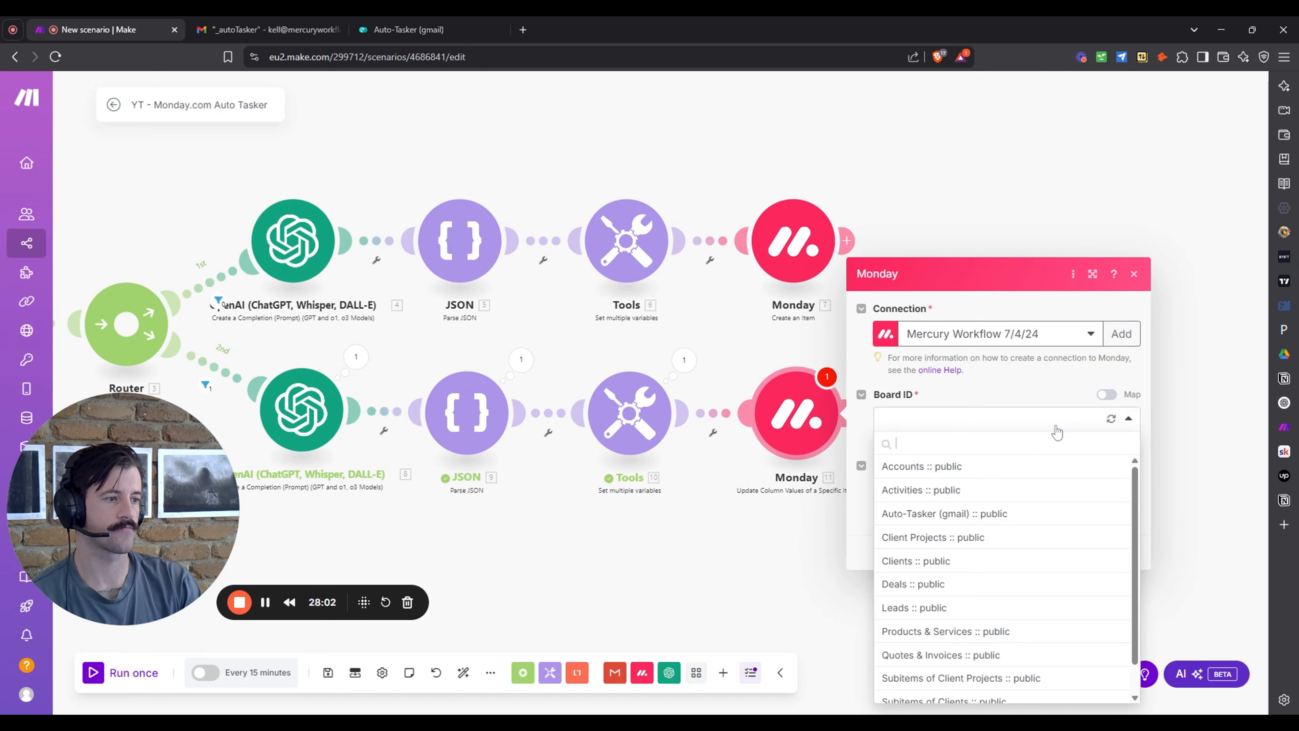
{"action": "left_click", "coordinate": [998, 517]}
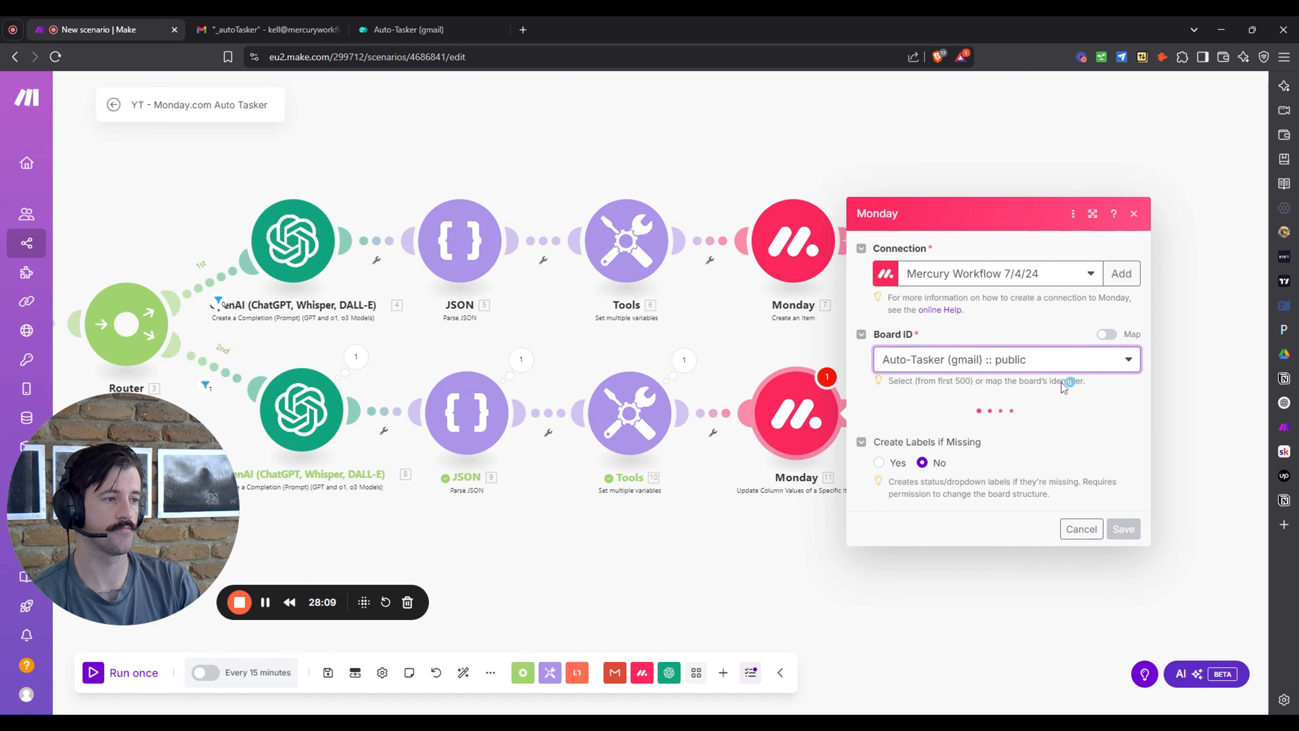
Map the update module's Item ID to the ID from the Monday "Search Items in the Board by Column Values" module.
{"action": "left_click", "coordinate": [1013, 430]}
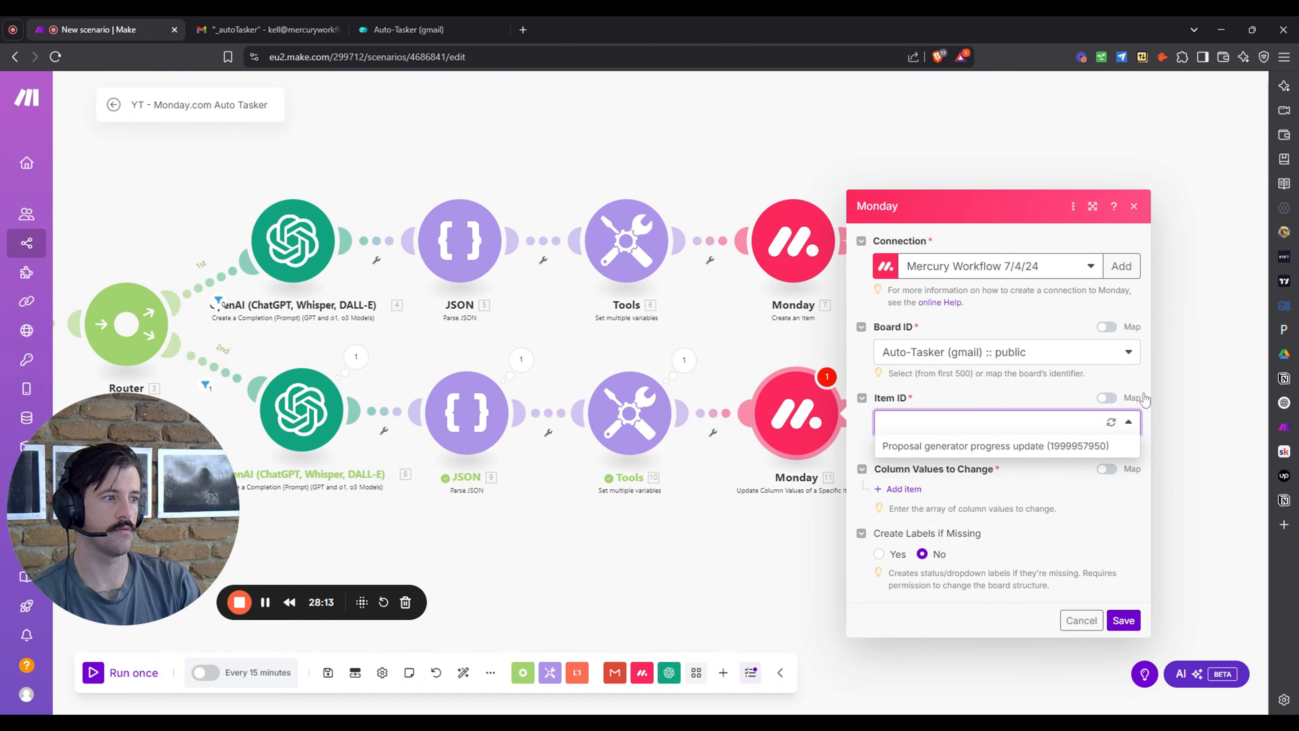
{"action": "left_click", "coordinate": [1106, 406]}
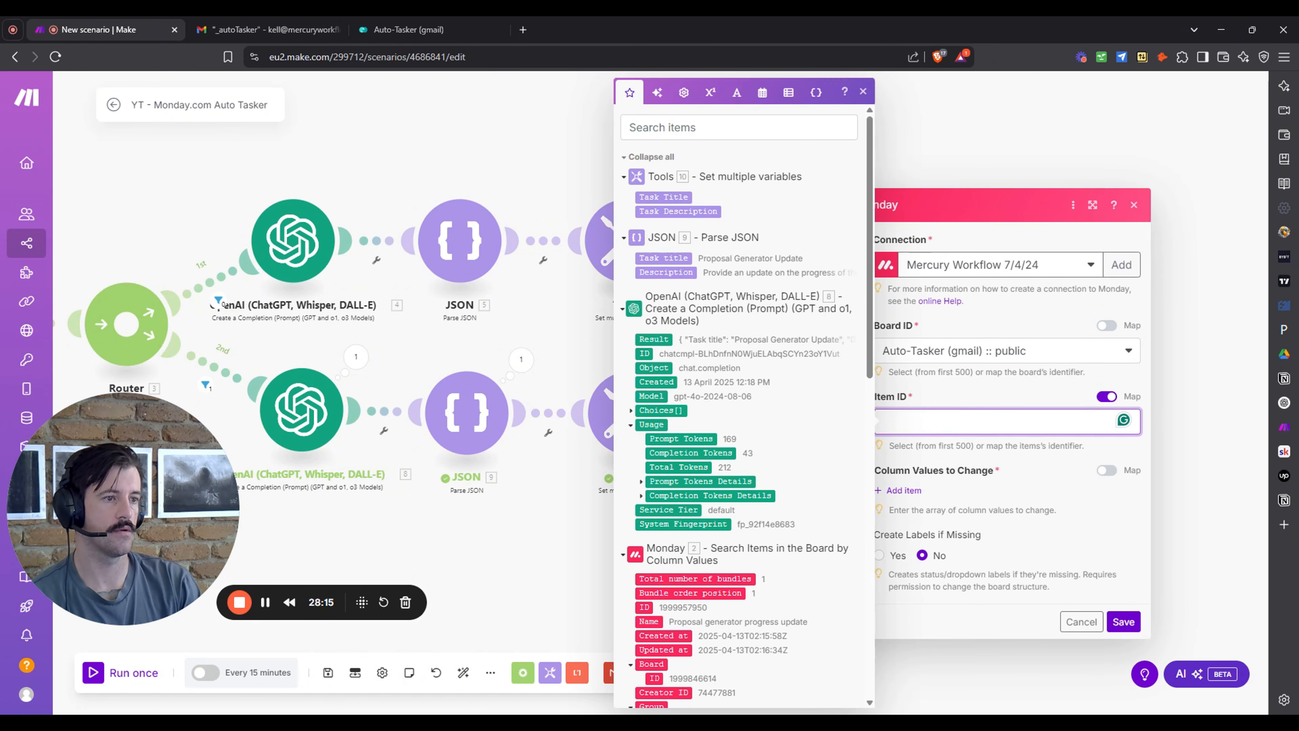
{"action": "scroll", "coordinate": [711, 438], "scroll_direction": "down", "scroll_amount": 3}
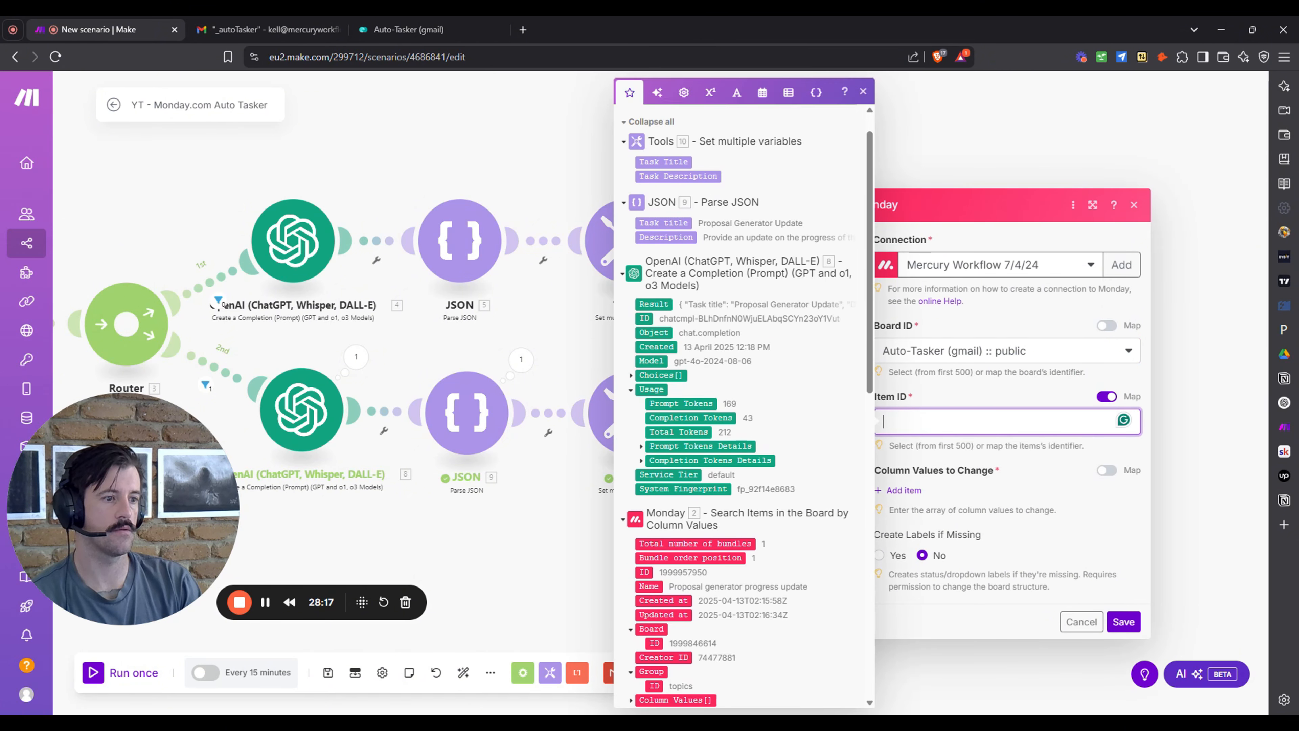
{"action": "scroll", "coordinate": [697, 394], "scroll_direction": "down", "scroll_amount": 1}
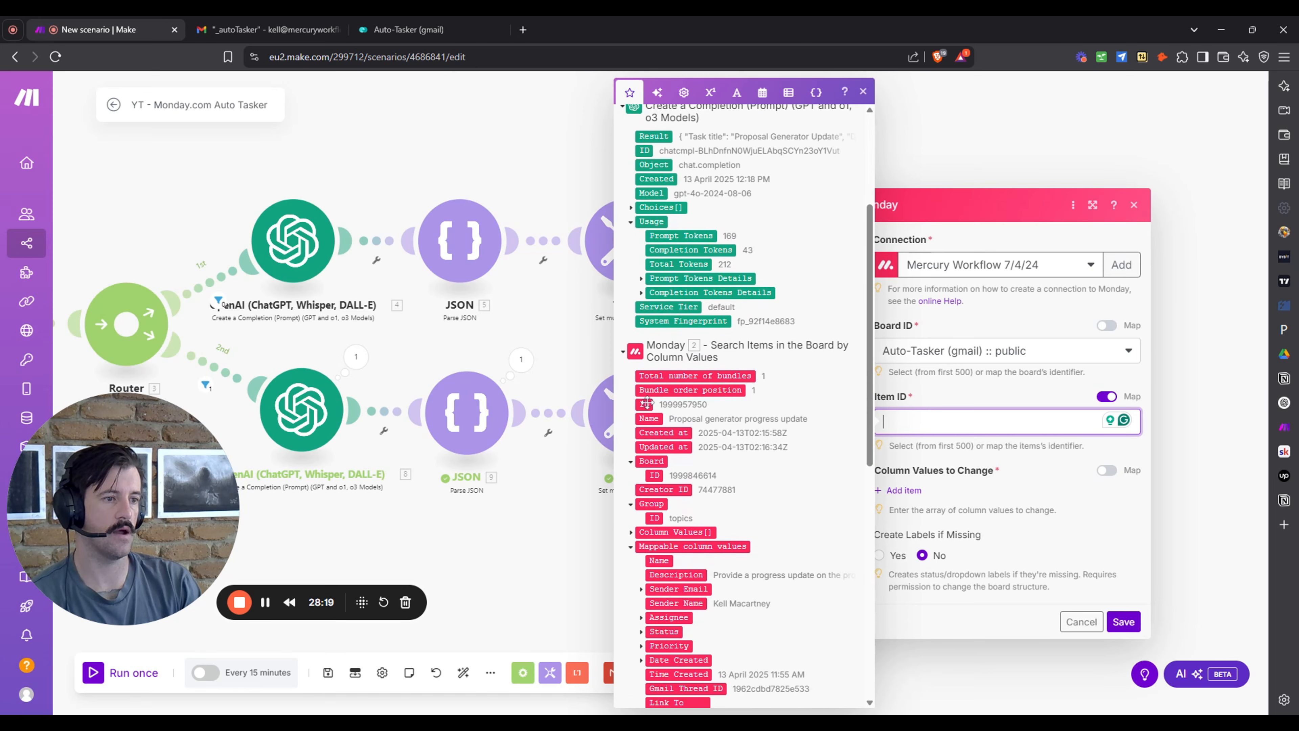
{"action": "left_click", "coordinate": [660, 405]}
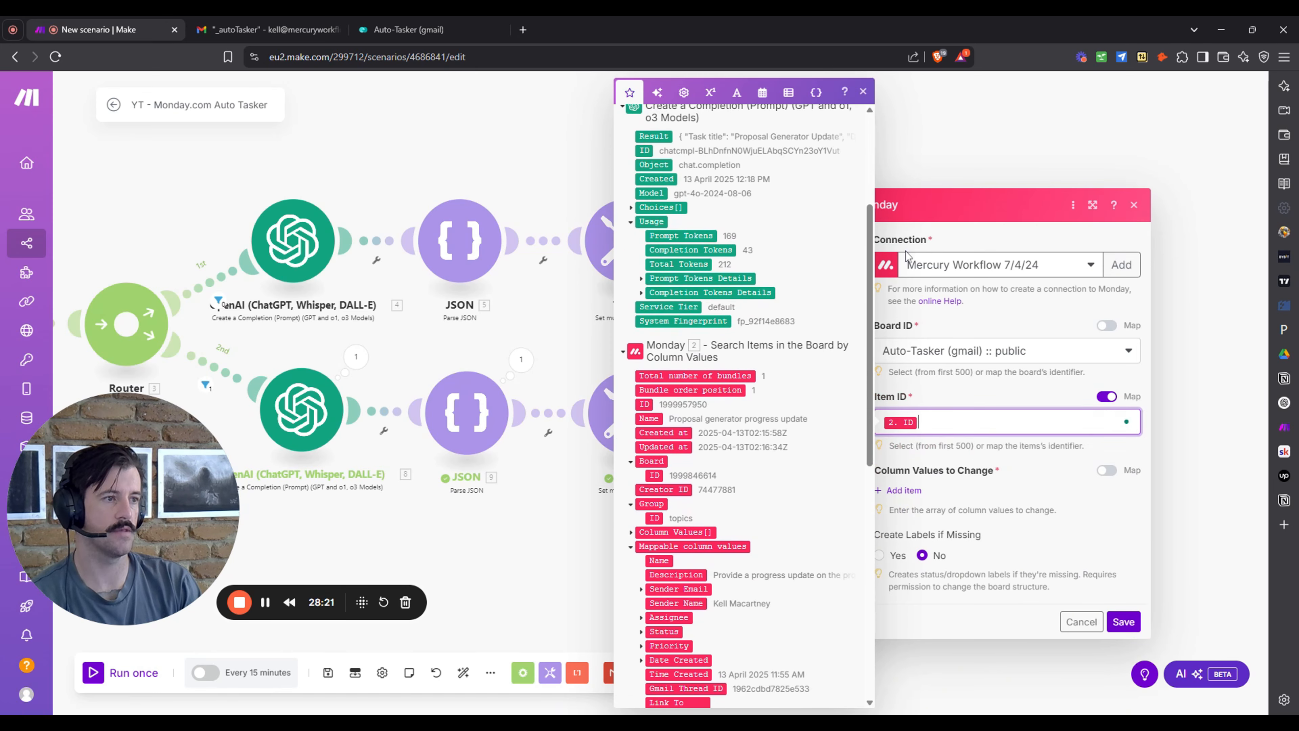
{"action": "left_click", "coordinate": [864, 93]}
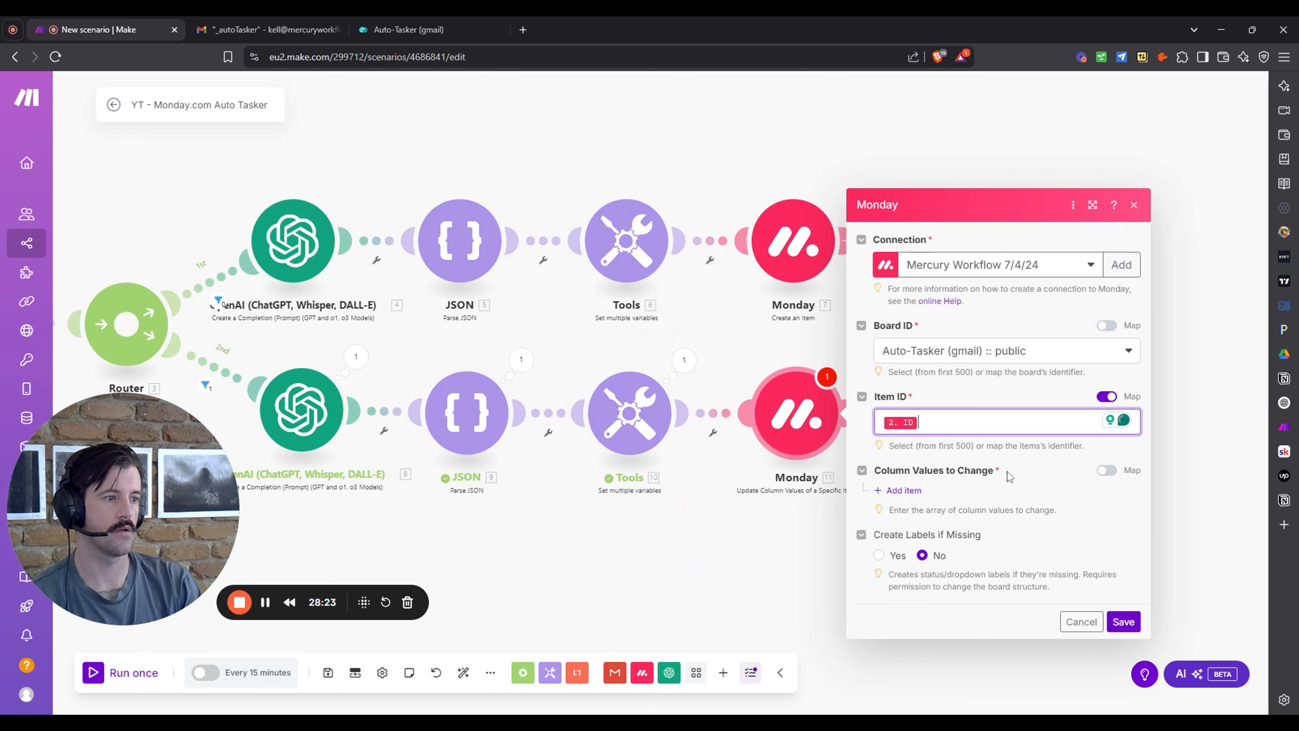
Add column values for Name, Description, Sender Email, Sender Name, Status, Date Created, Time Created, Gmail Thread ID and Link To Email Thread, and save the module.
{"action": "left_click", "coordinate": [904, 490]}
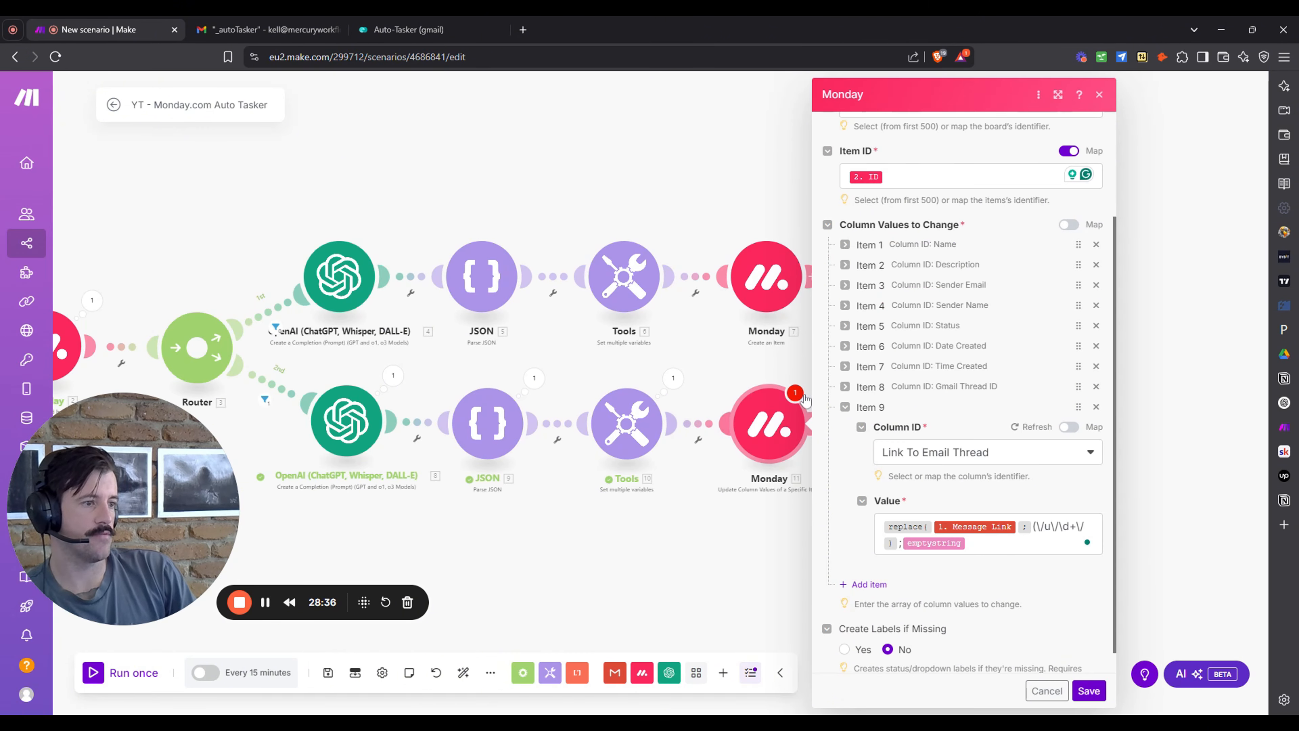
{"action": "left_click", "coordinate": [844, 408]}
{"action": "left_click", "coordinate": [1090, 691]}
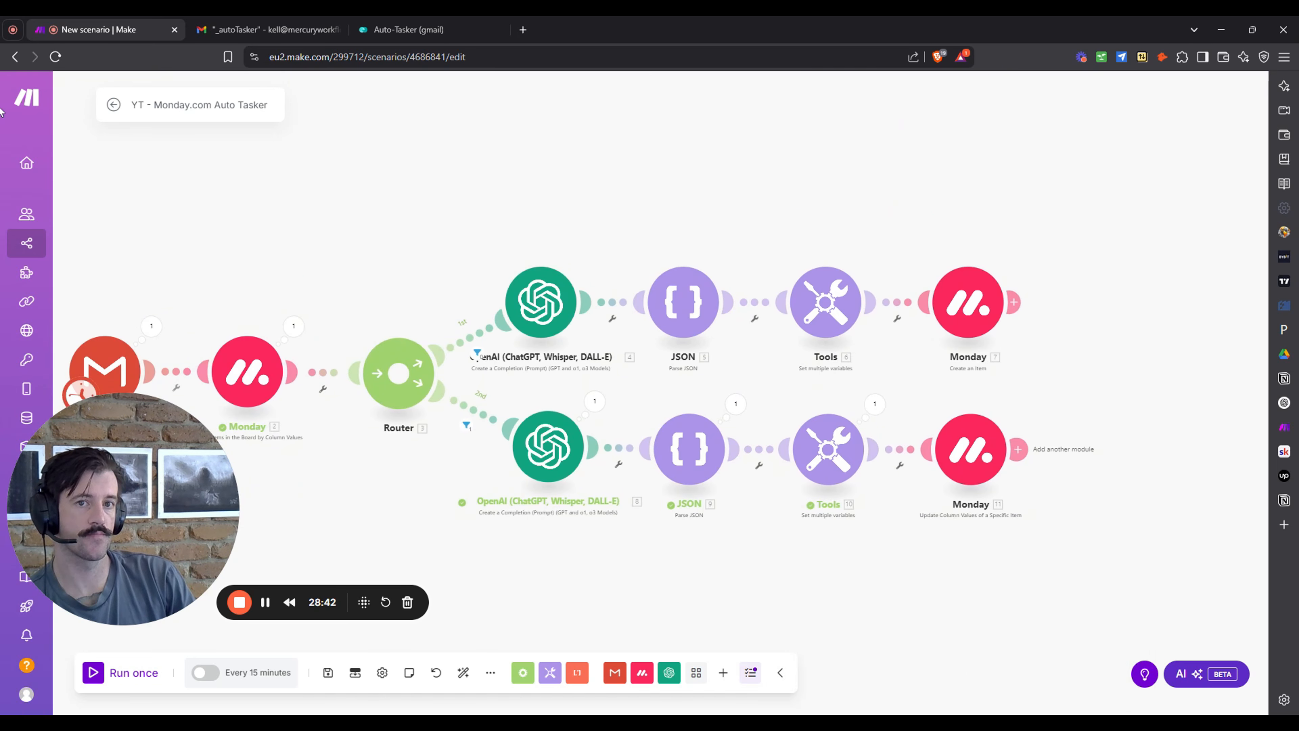
Run the scenario, set the Gmail trigger's starting point to "Select the first email", and run the scenario once more.
{"action": "scroll", "coordinate": [849, 166], "scroll_direction": "down", "scroll_amount": 3}
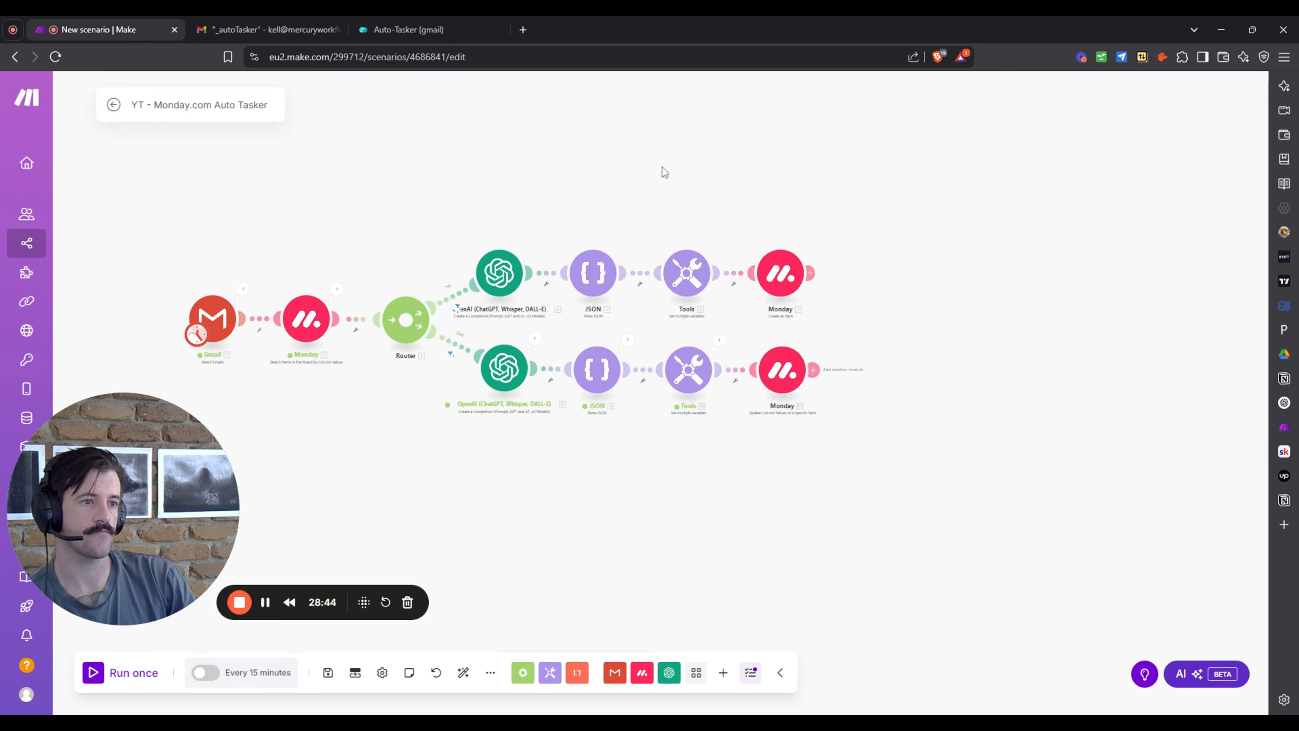
{"action": "left_click", "coordinate": [137, 672]}
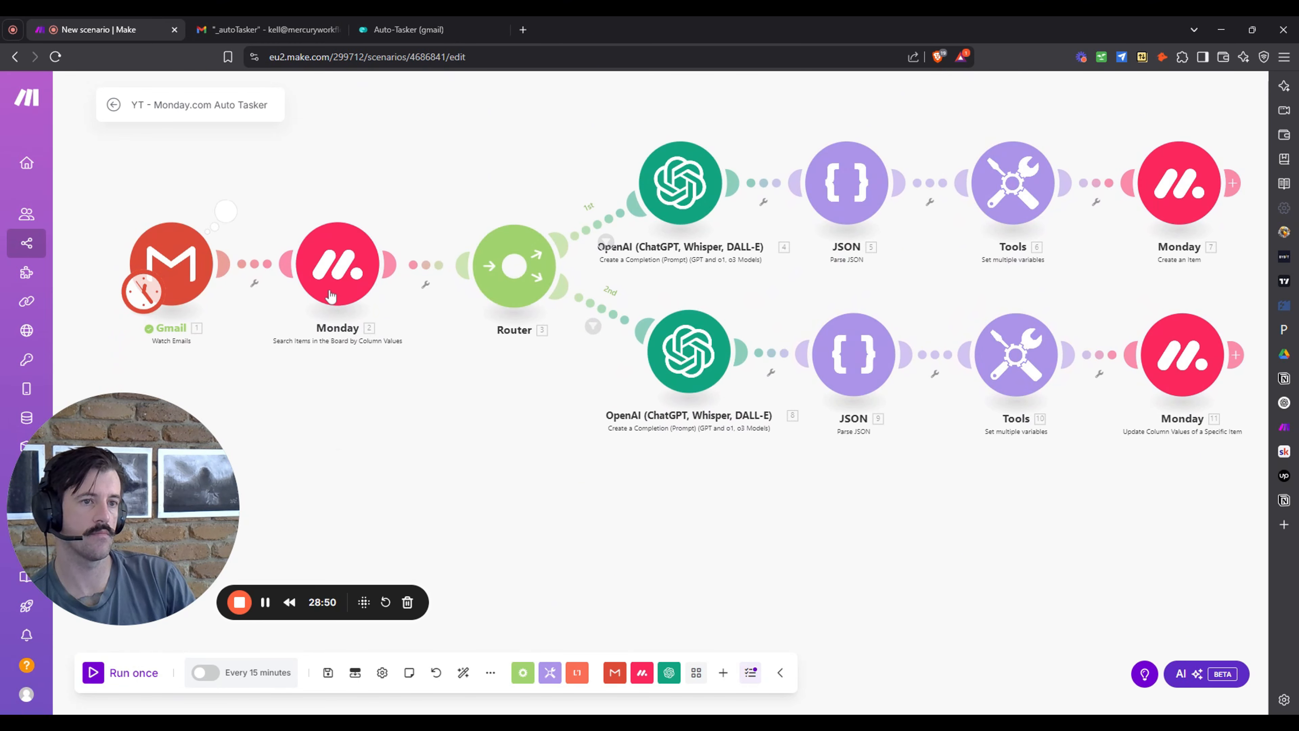
{"action": "left_click", "coordinate": [225, 212]}
{"action": "left_click", "coordinate": [307, 266]}
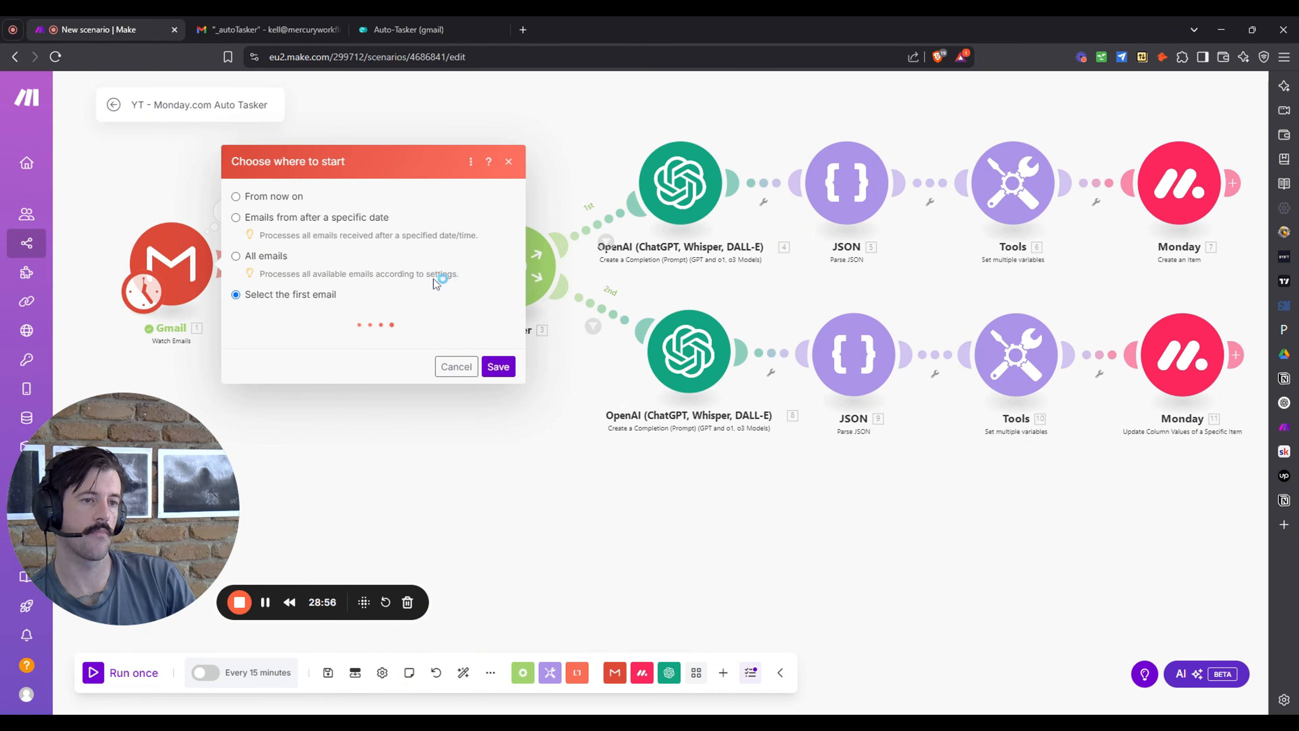
{"action": "left_click", "coordinate": [499, 377]}
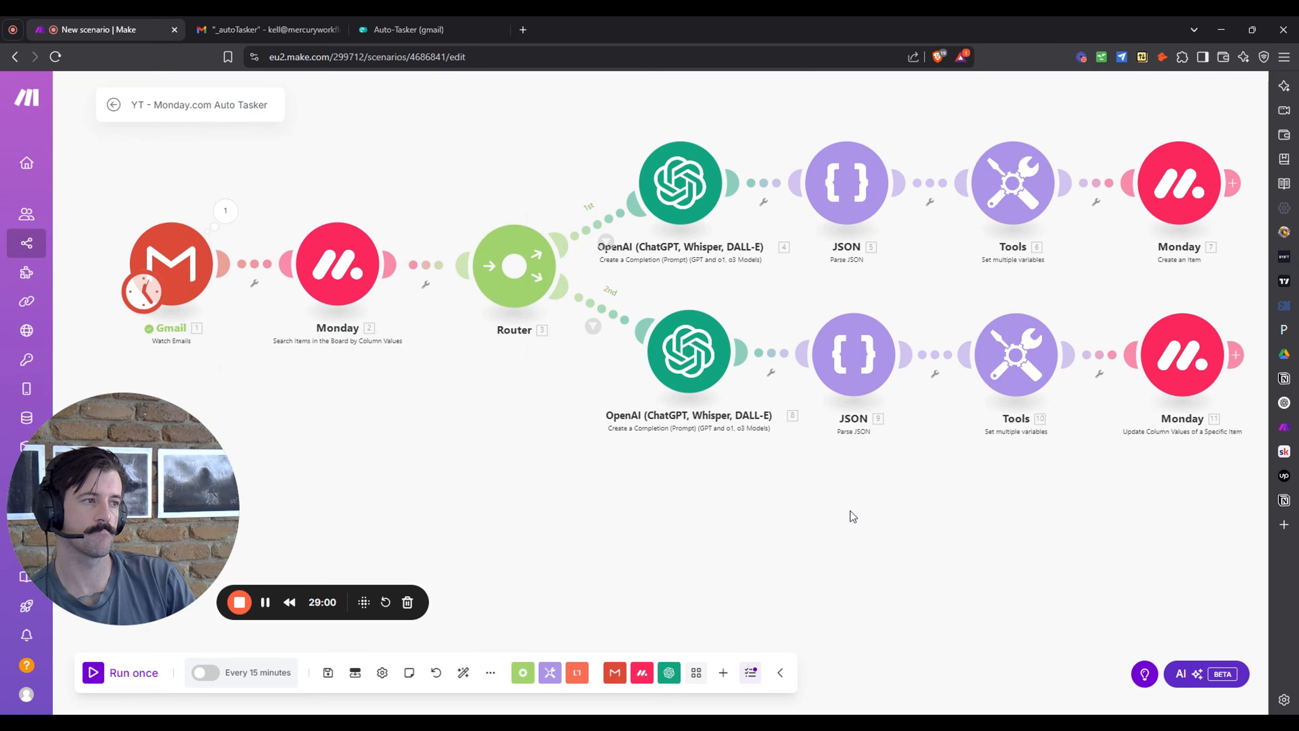
{"action": "left_click", "coordinate": [154, 672]}
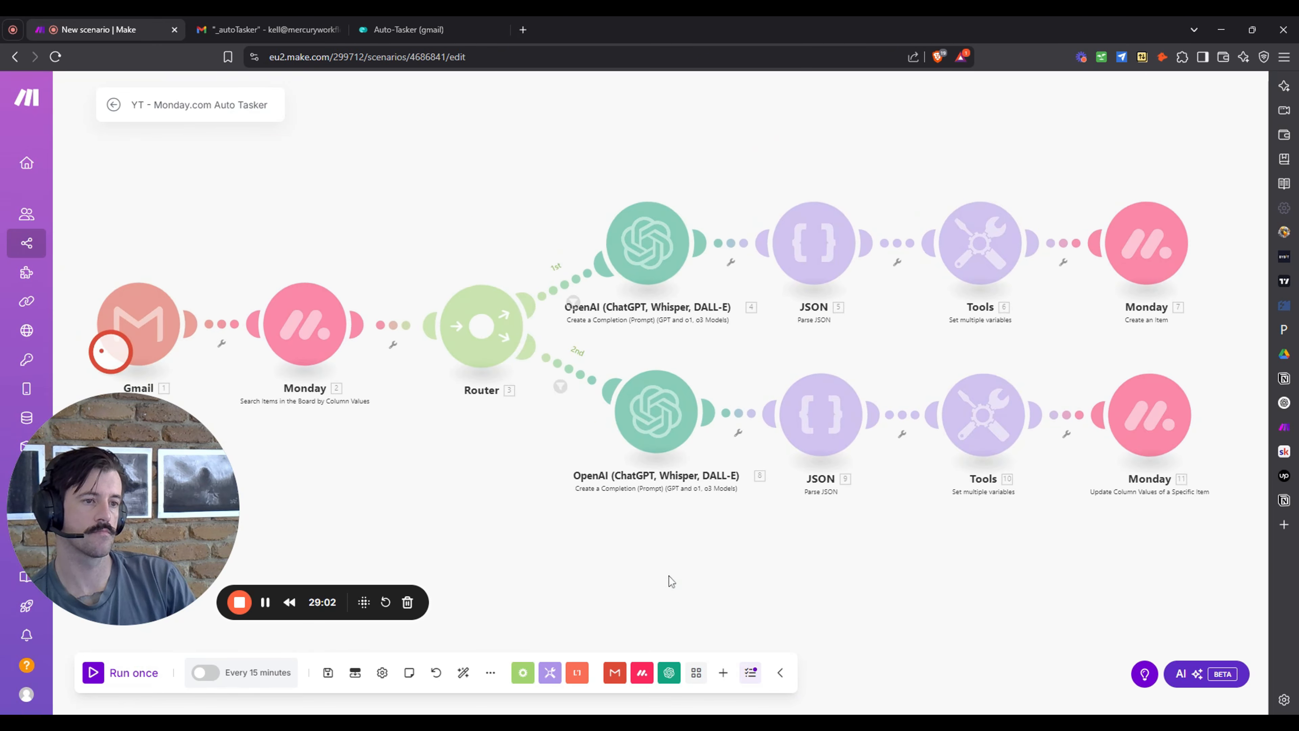
{"action": "left_click_drag", "start_coordinate": [693, 432], "coordinate": [722, 433]}
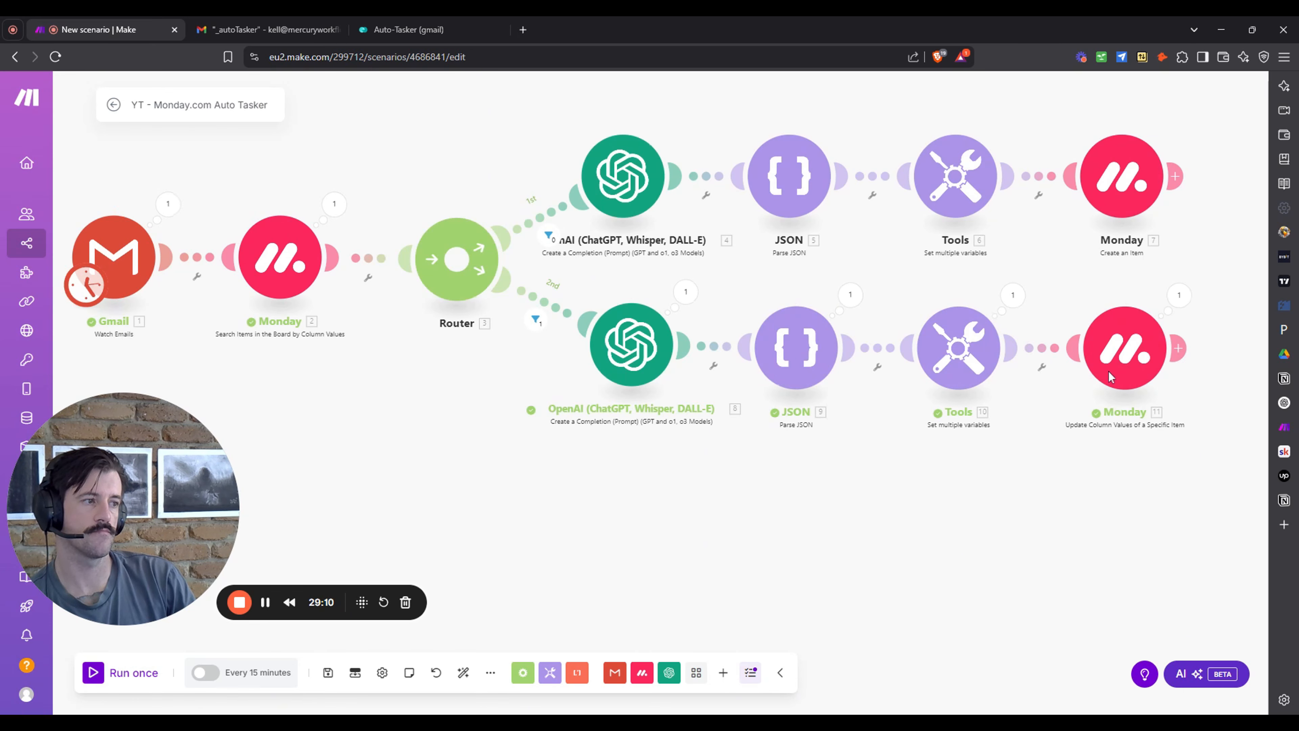
Check the updated task on monday.com's Auto-Tasker (gmail) board, open its email thread link in Gmail, and return to Make.
{"action": "left_click", "coordinate": [419, 28]}
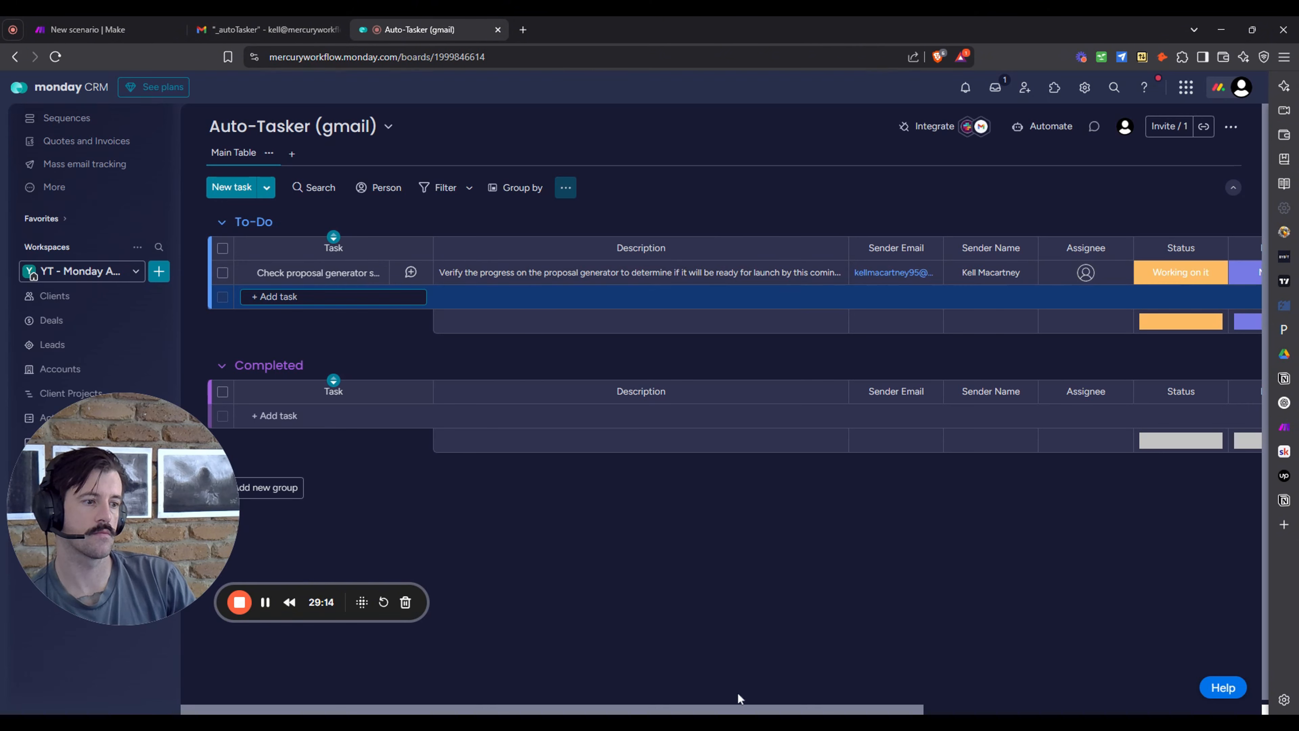
{"action": "left_click_drag", "start_coordinate": [738, 710], "coordinate": [1078, 686]}
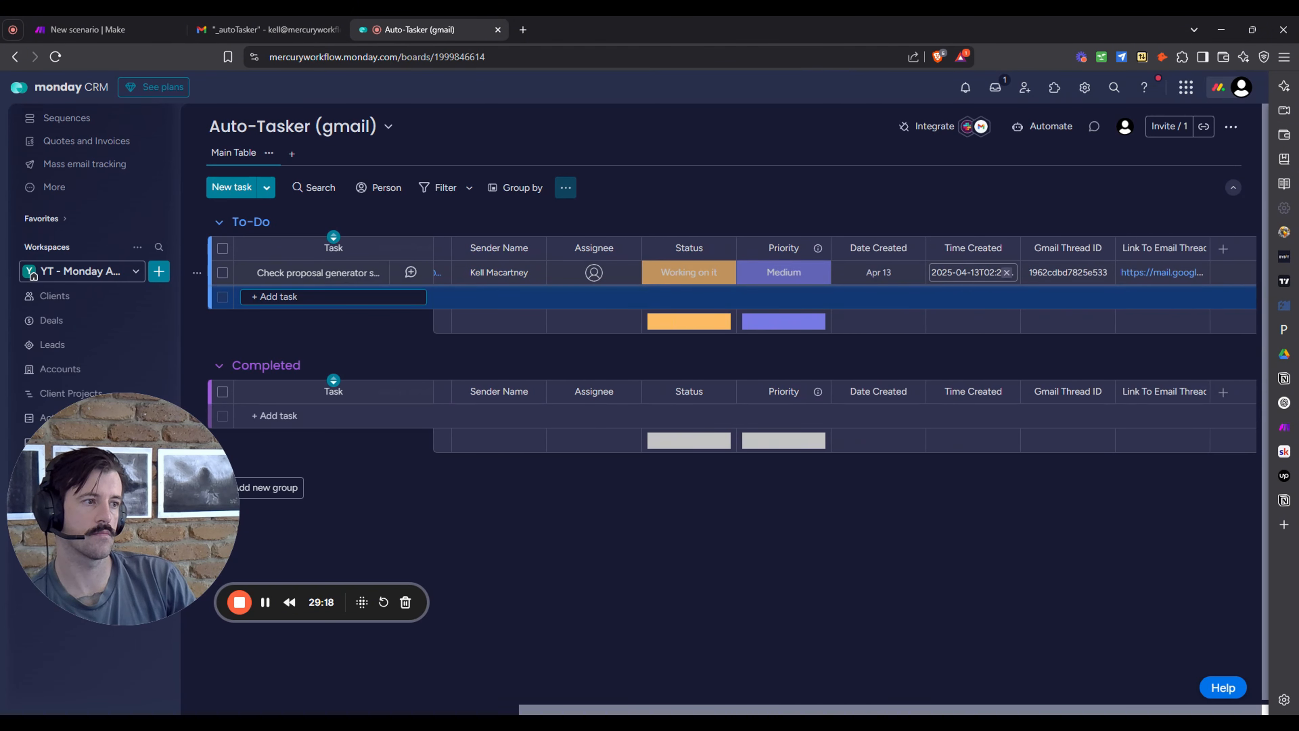
{"action": "left_click", "coordinate": [1157, 274]}
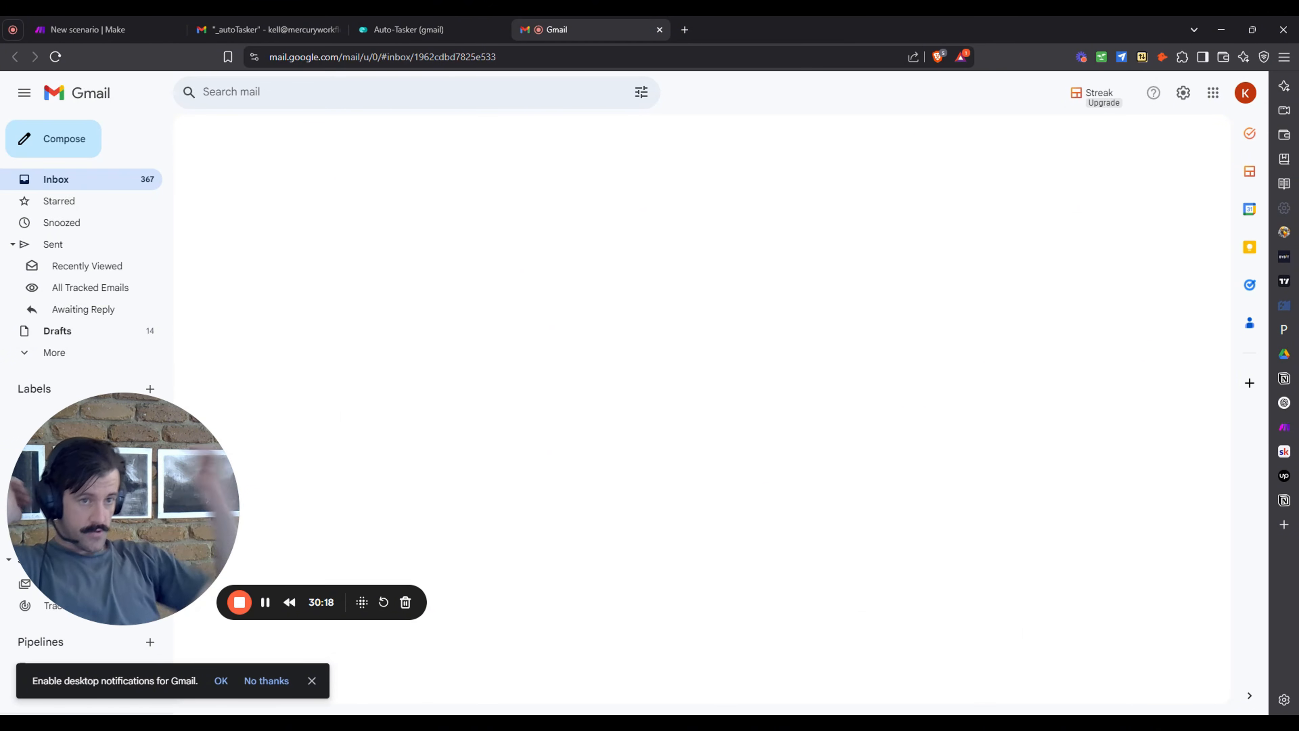
{"action": "left_click", "coordinate": [316, 26]}
{"action": "left_click", "coordinate": [145, 26]}
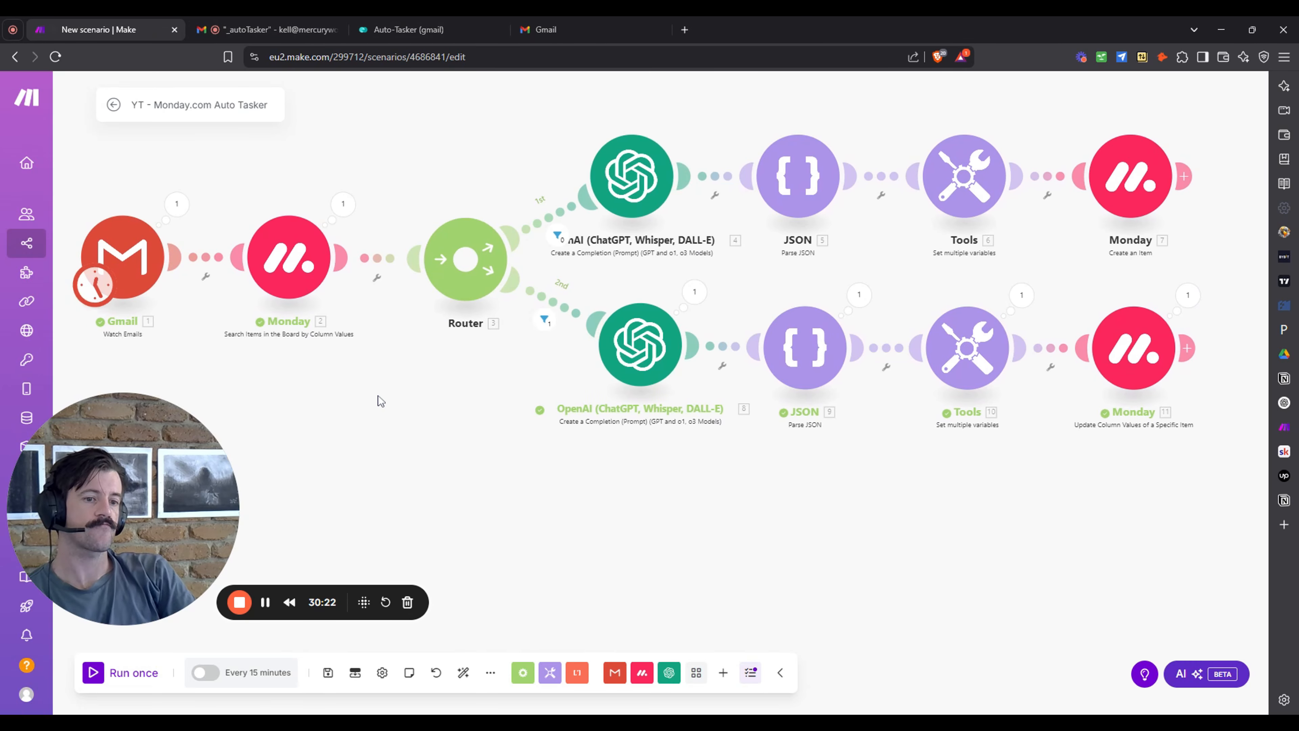
Save the scenario's schedule to run every day at 09:00 and dismiss the leftover notification.
{"action": "scroll", "coordinate": [377, 401], "scroll_direction": "down", "scroll_amount": 4}
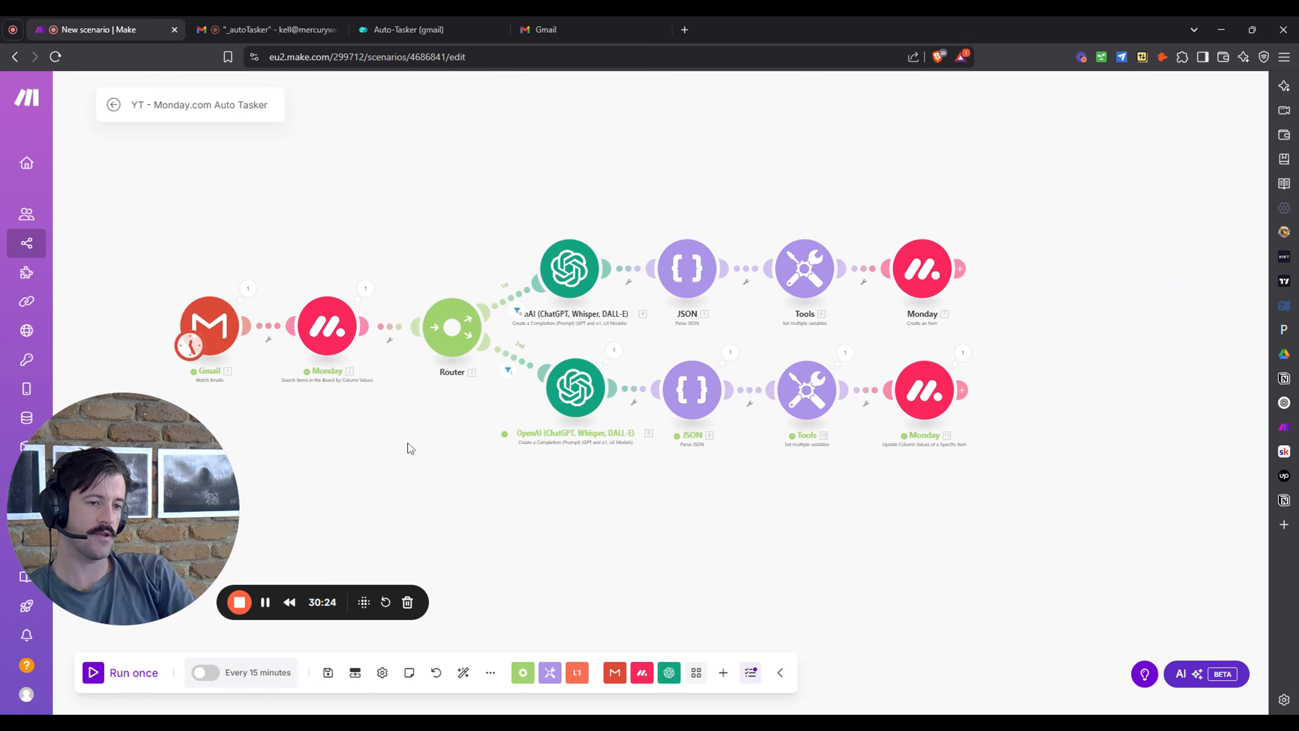
{"action": "left_click_drag", "start_coordinate": [203, 464], "coordinate": [203, 432]}
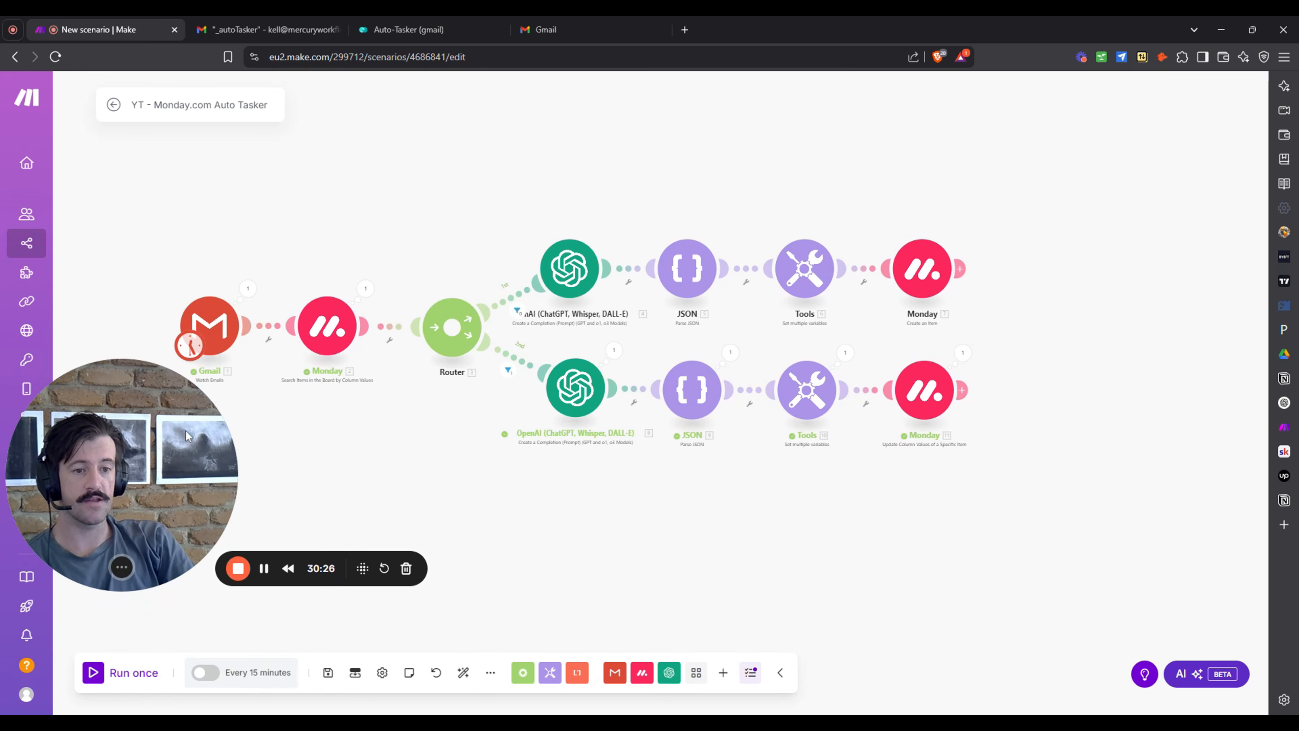
{"action": "left_click_drag", "start_coordinate": [357, 429], "coordinate": [352, 377]}
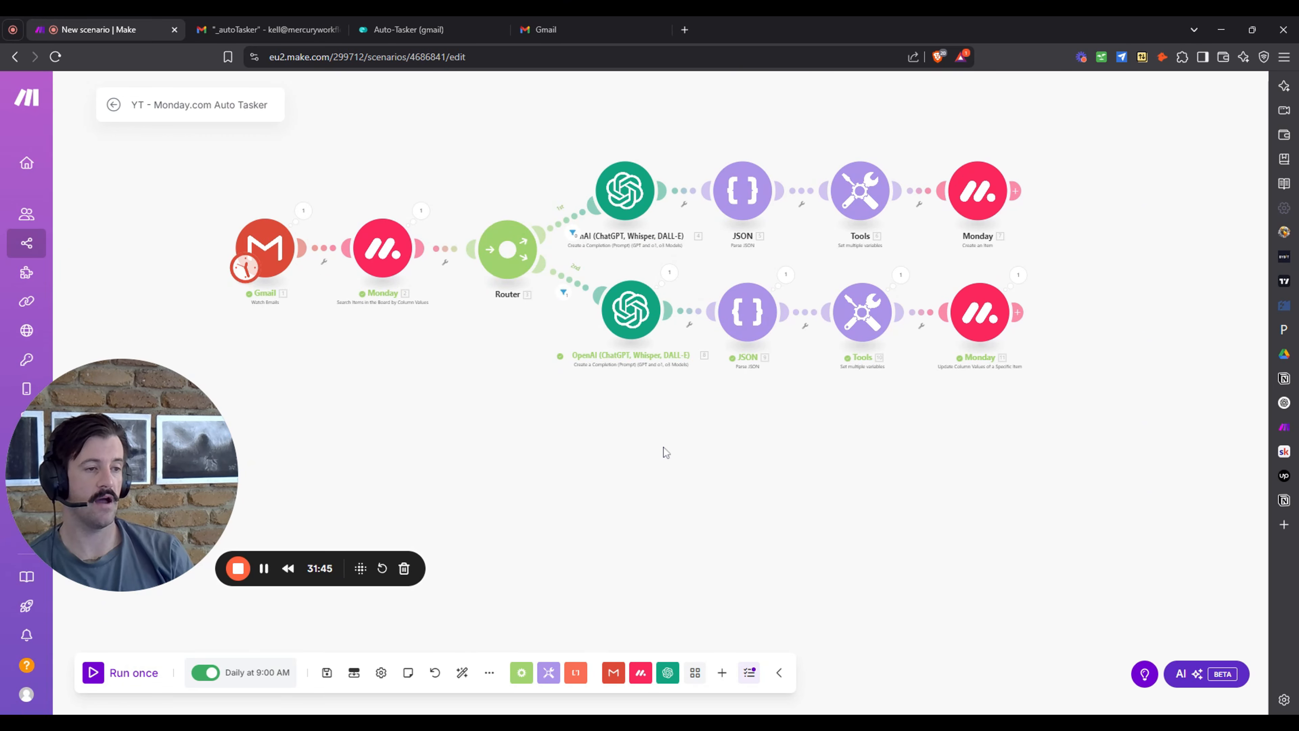
{"action": "left_click", "coordinate": [220, 682]}
{"action": "left_click", "coordinate": [220, 682]}
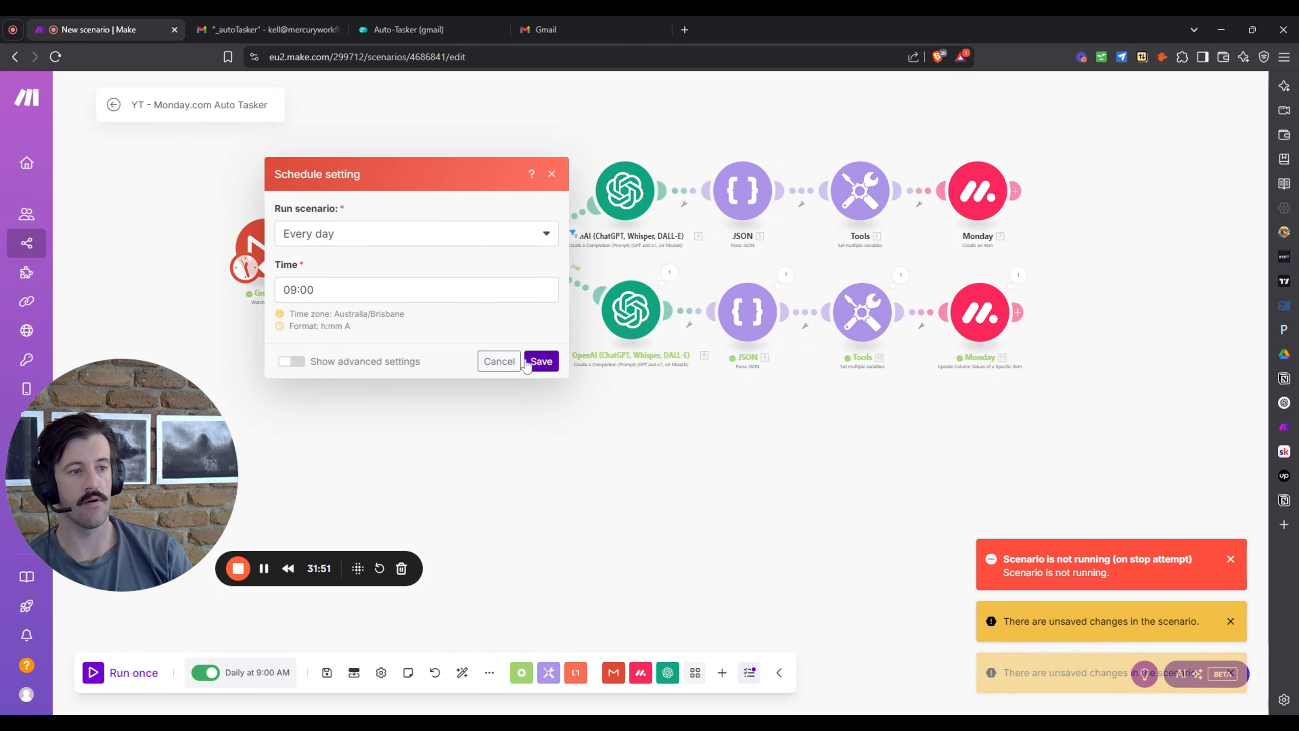
{"action": "left_click", "coordinate": [541, 362]}
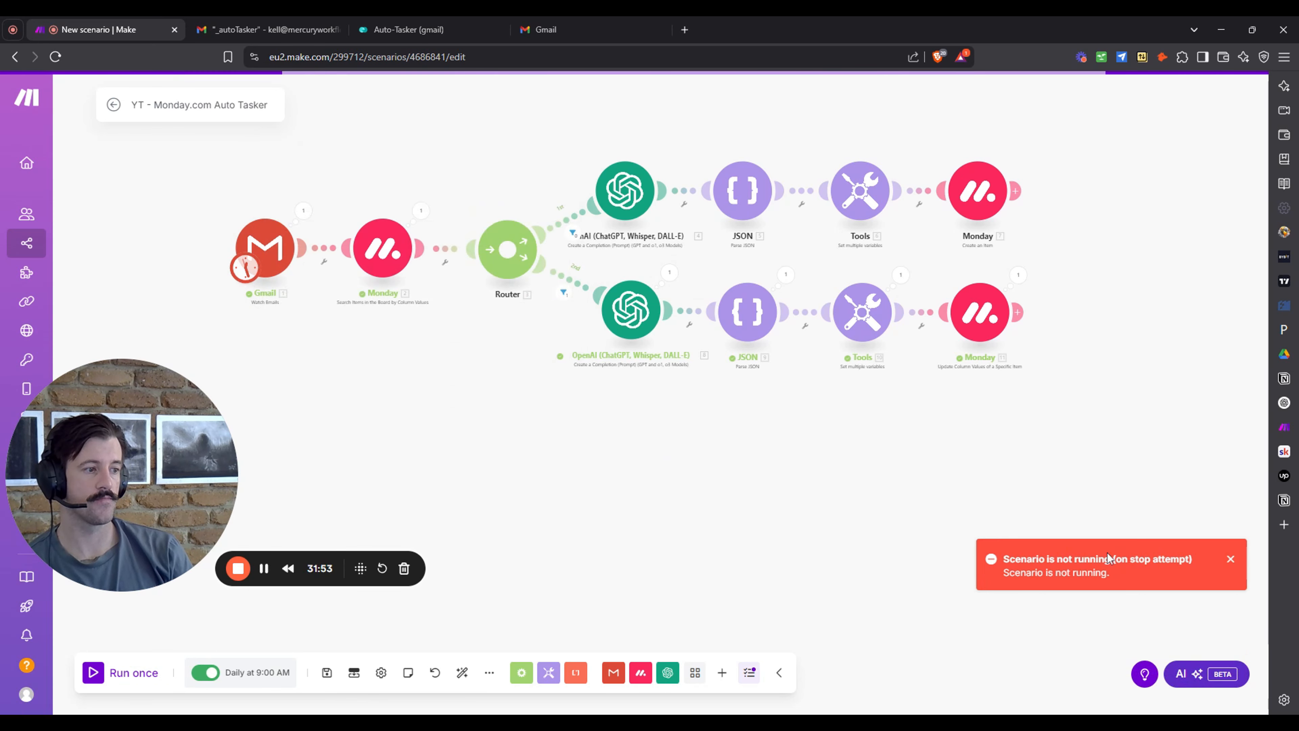
{"action": "left_click", "coordinate": [1228, 560]}
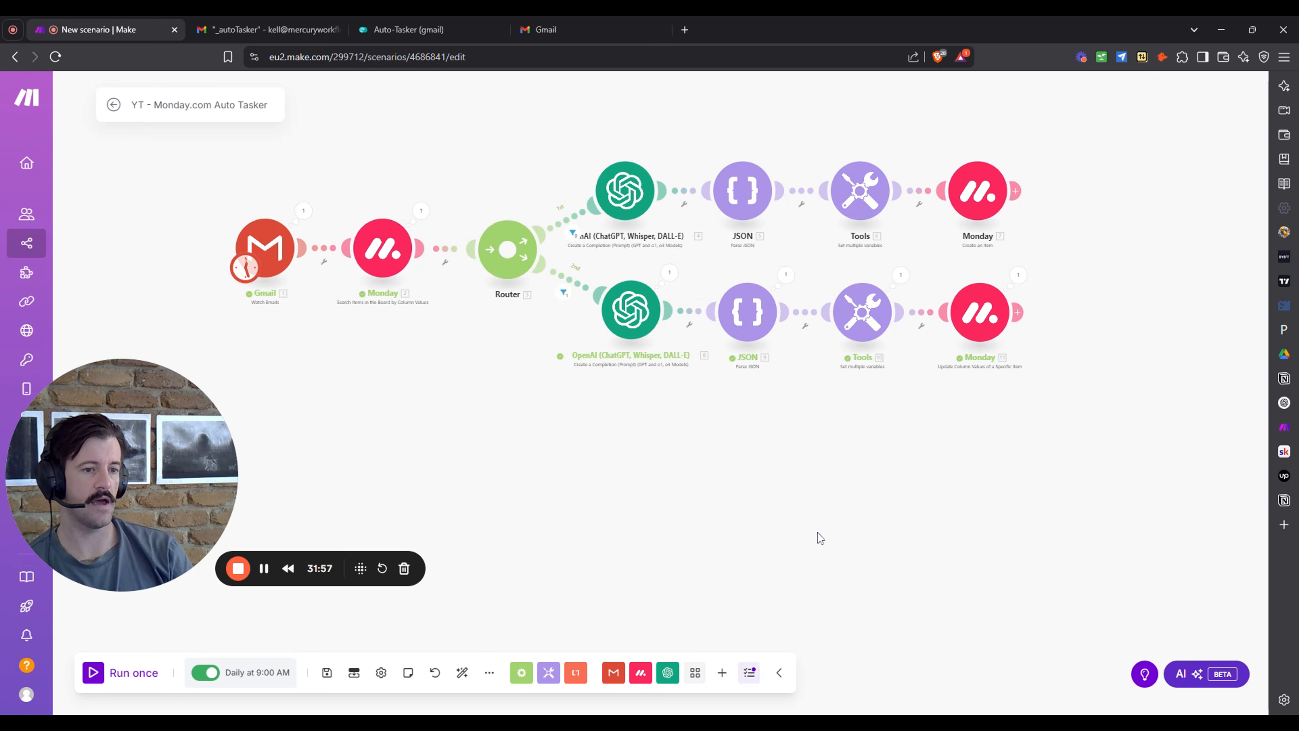